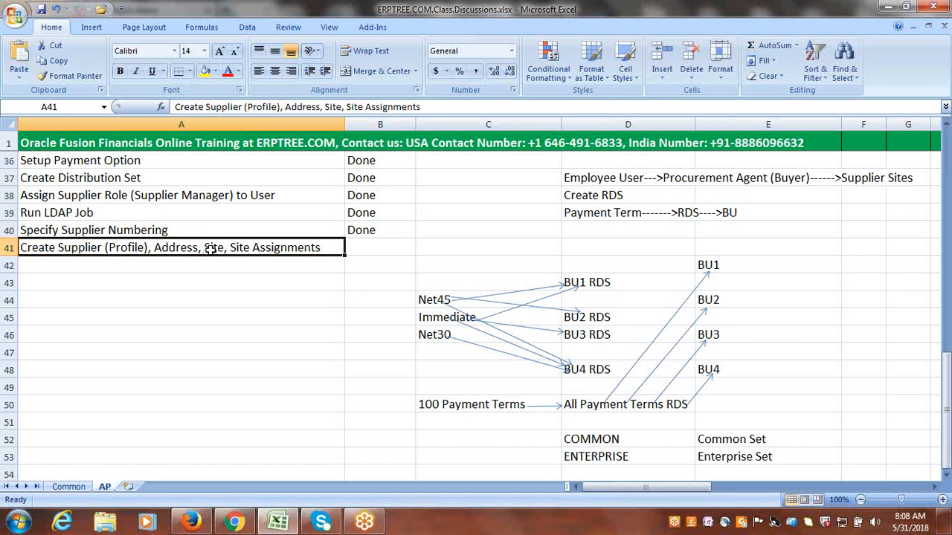
Switch to Oracle Applications in Firefox and open the Navigator's list of work areas
{"action": "left_click", "coordinate": [213, 262]}
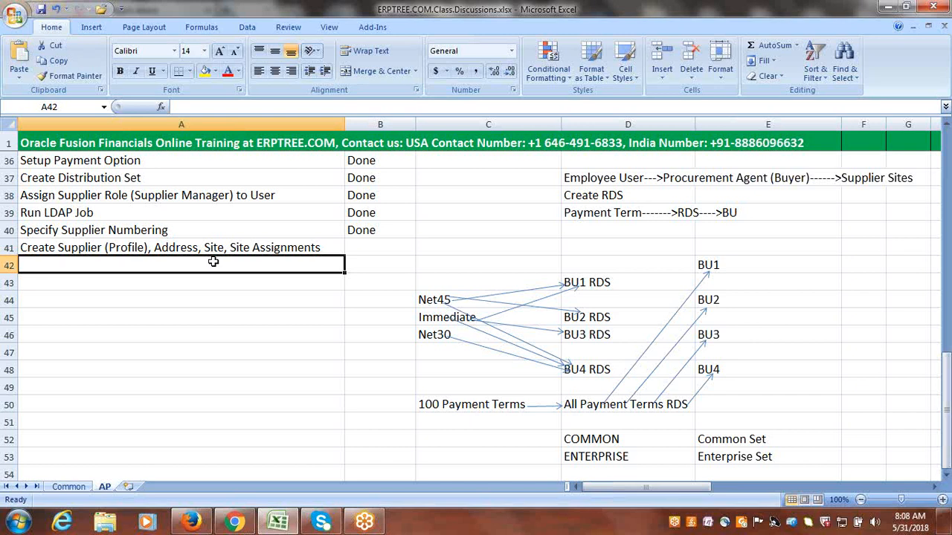
{"action": "left_click", "coordinate": [192, 523]}
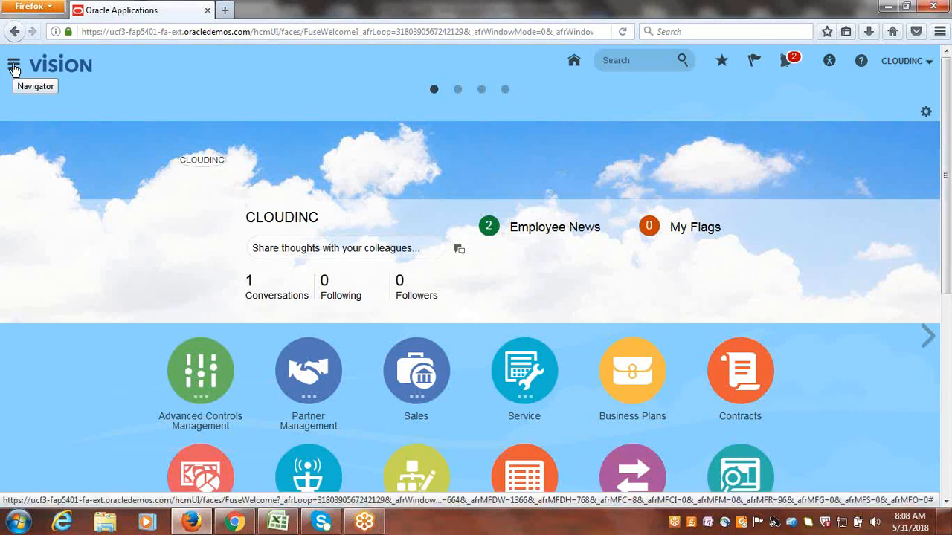
{"action": "mouse_move", "coordinate": [195, 522]}
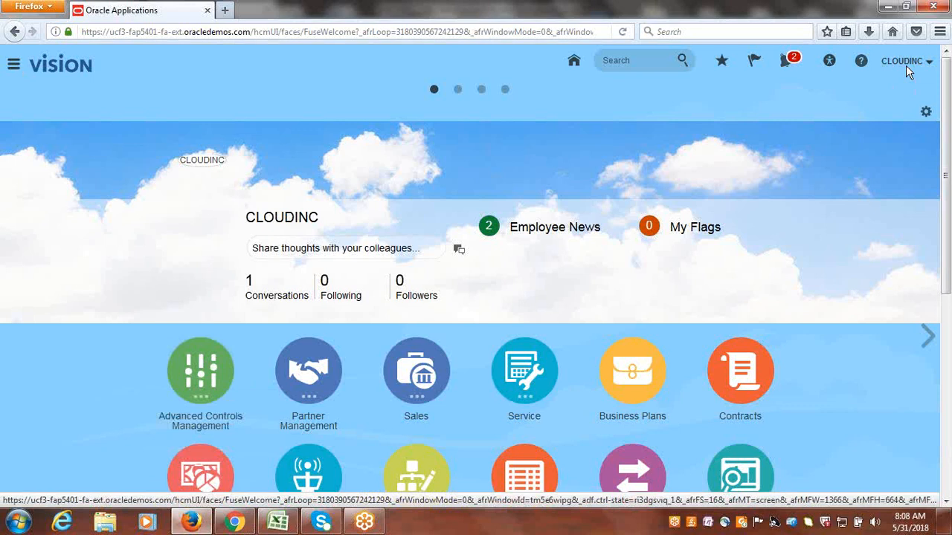
{"action": "left_click", "coordinate": [22, 67]}
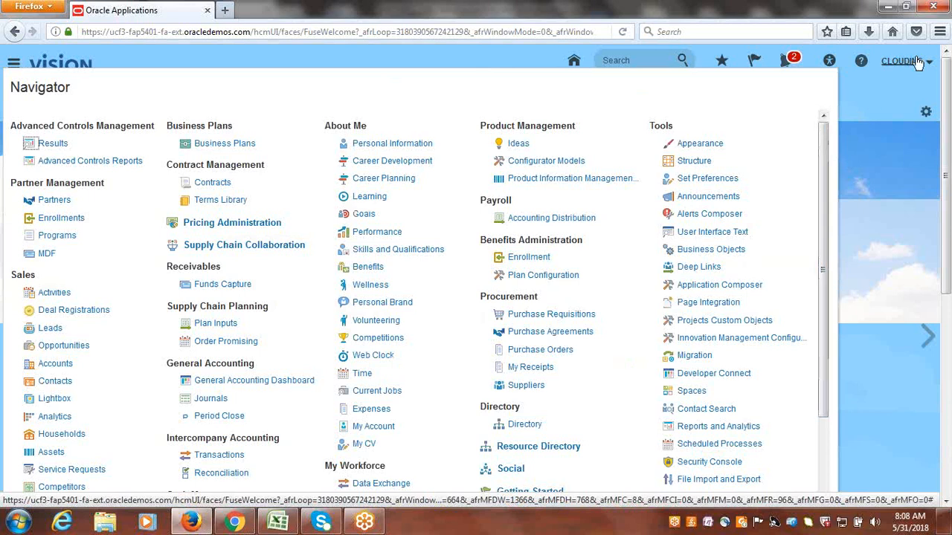
Highlight Procurement > Suppliers and open the Suppliers work area
{"action": "left_click_drag", "start_coordinate": [824, 142], "coordinate": [824, 186]}
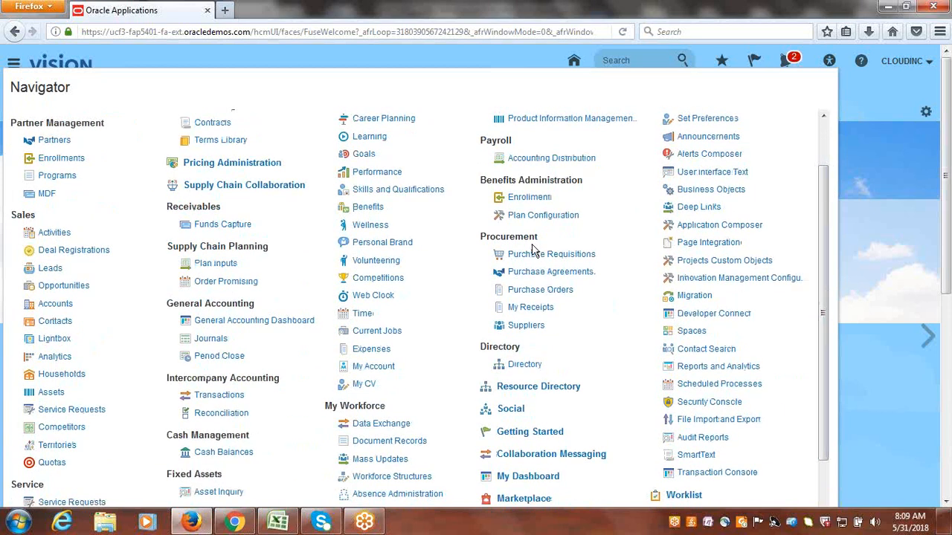
{"action": "left_click_drag", "start_coordinate": [541, 238], "coordinate": [482, 238]}
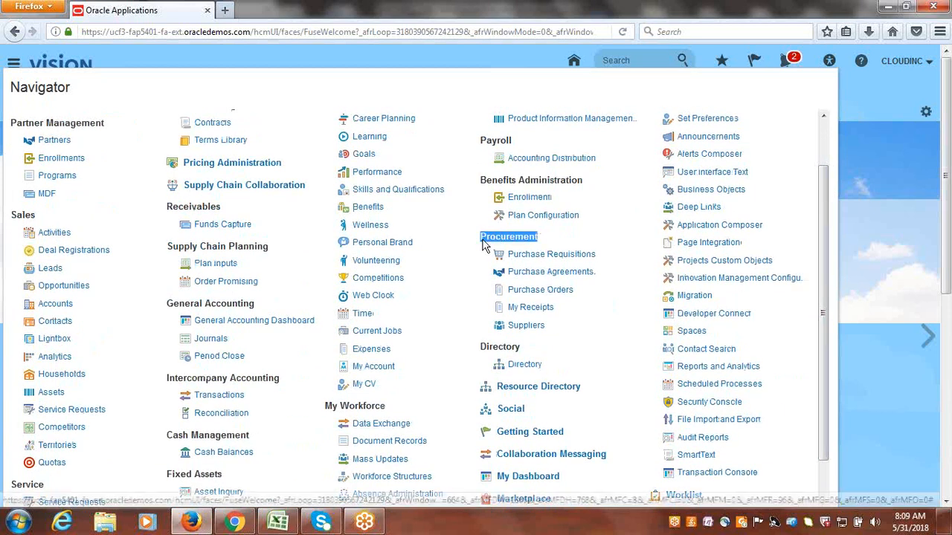
{"action": "left_click_drag", "start_coordinate": [554, 327], "coordinate": [510, 332]}
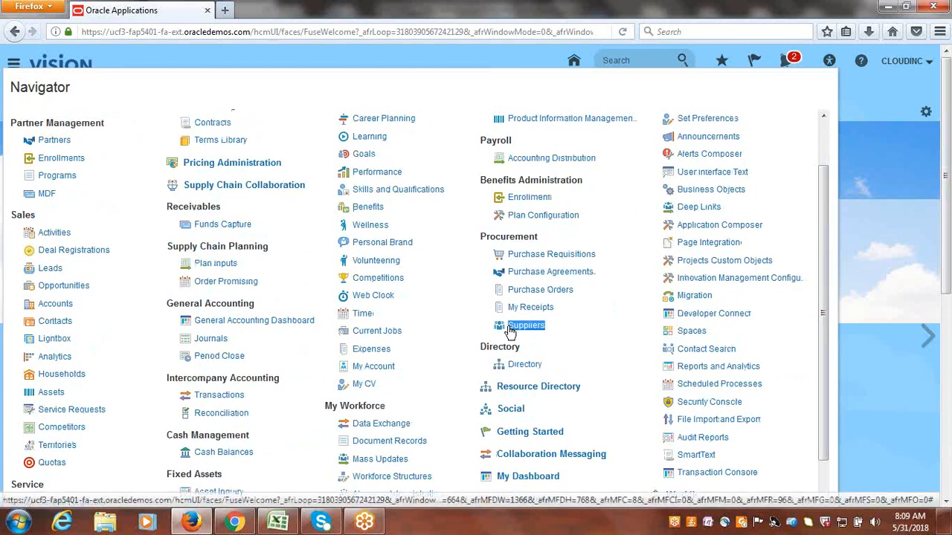
{"action": "left_click", "coordinate": [579, 331]}
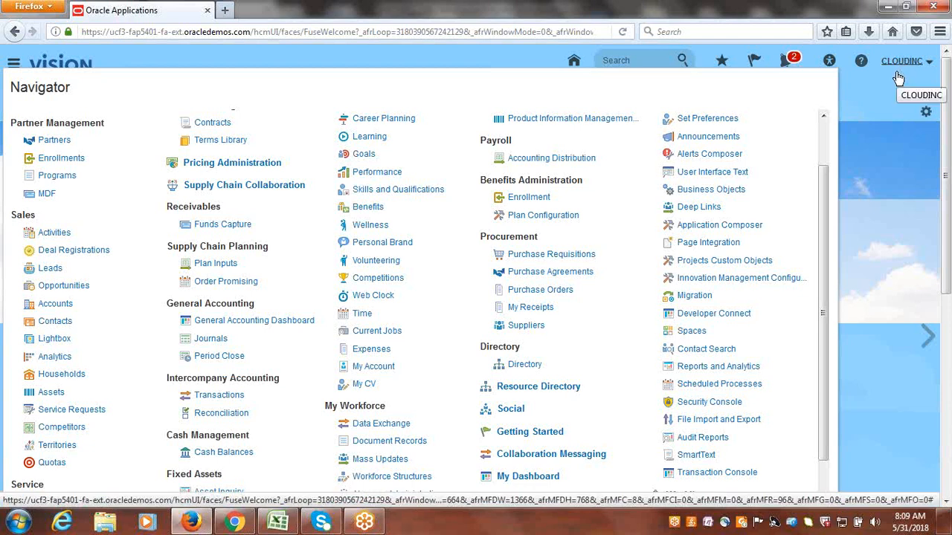
{"action": "left_click", "coordinate": [529, 327]}
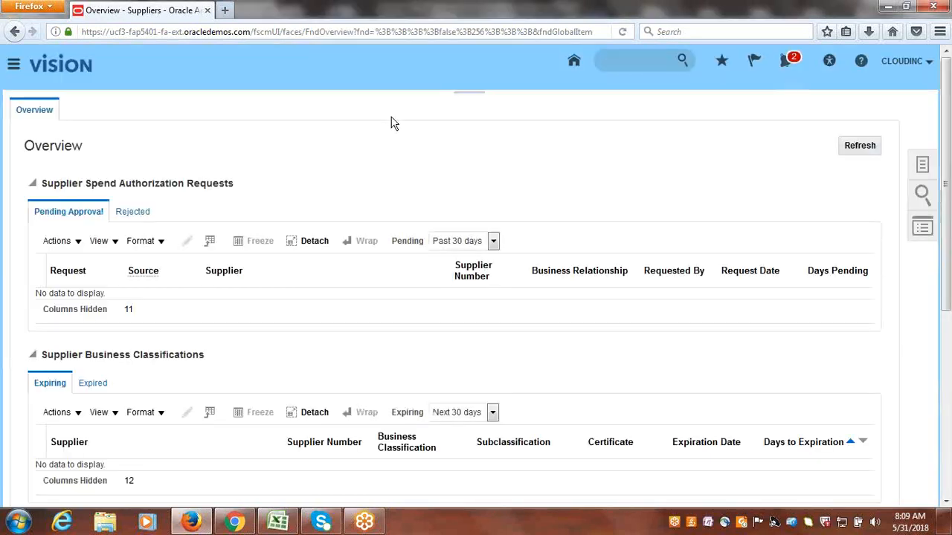
Show the Suppliers task list and choose Create Supplier
{"action": "left_click", "coordinate": [926, 170]}
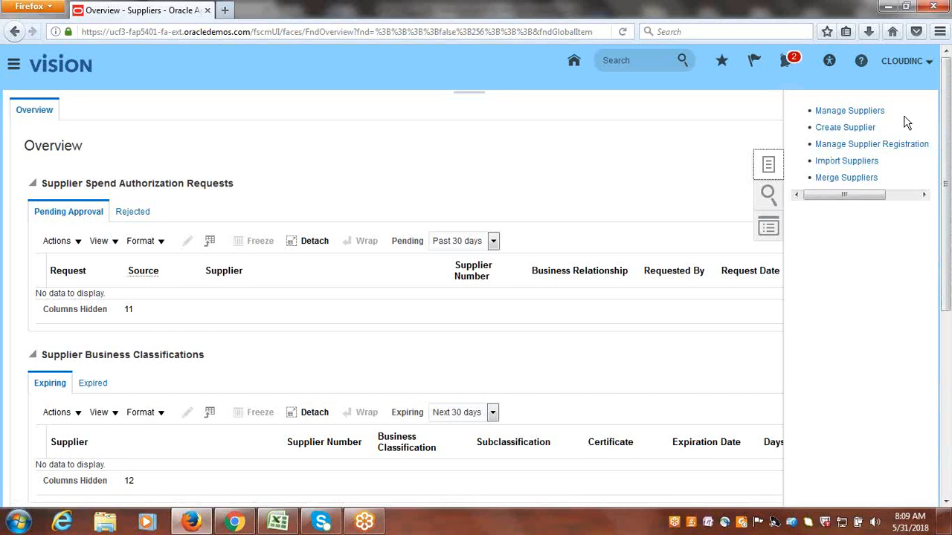
{"action": "left_click", "coordinate": [843, 128]}
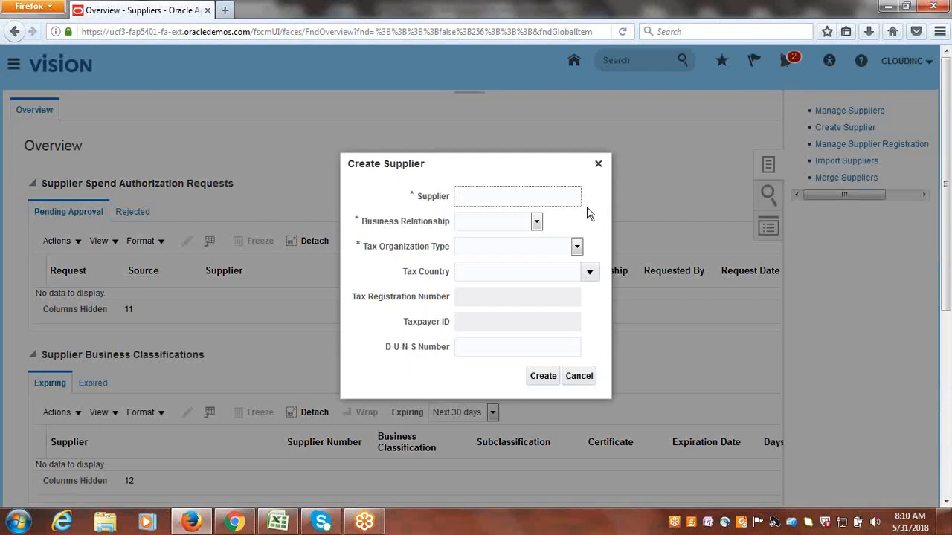
Enter supplier name 'Cloudinc Supplier-1' and set business relationship to Prospective
{"action": "type", "text": "Cloudinc Supplier-1"}
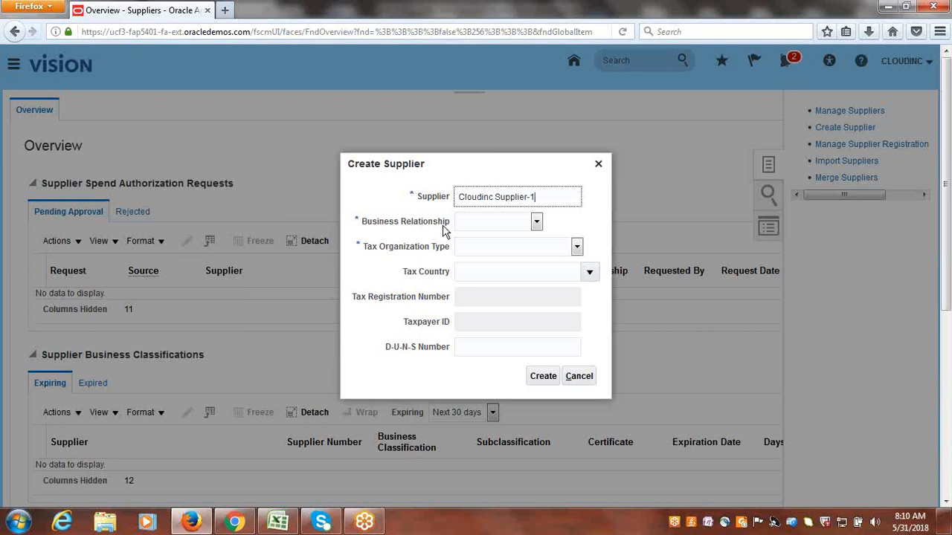
{"action": "left_click", "coordinate": [537, 225]}
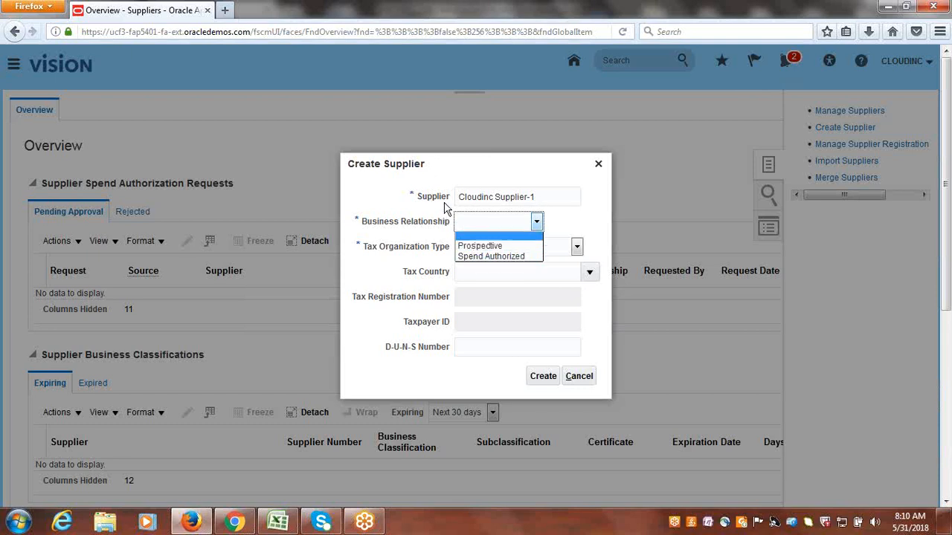
{"action": "left_click", "coordinate": [504, 248]}
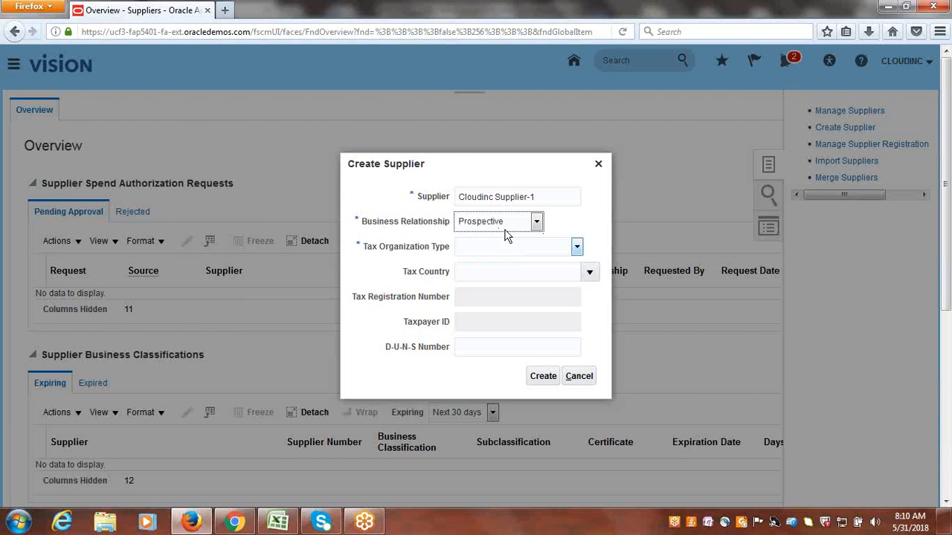
{"action": "left_click_drag", "start_coordinate": [539, 196], "coordinate": [418, 200]}
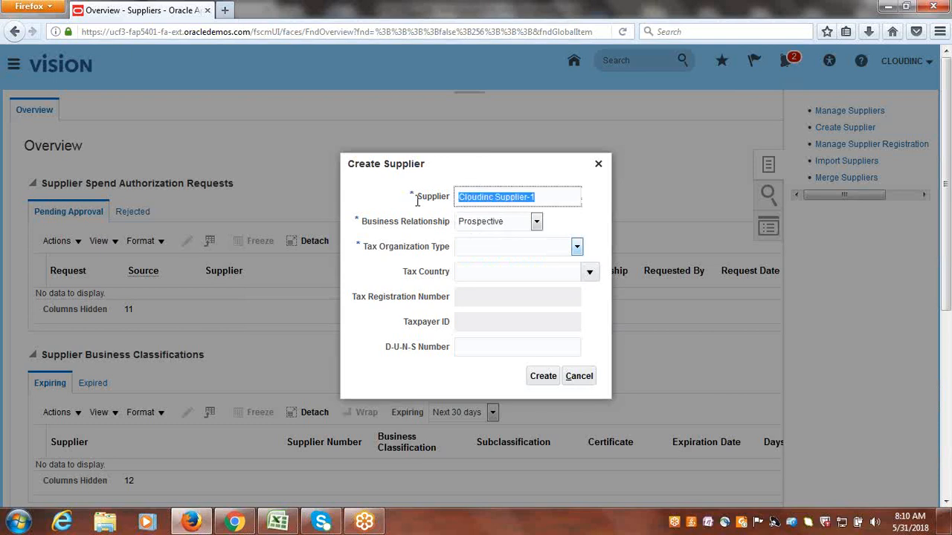
{"action": "left_click", "coordinate": [569, 221]}
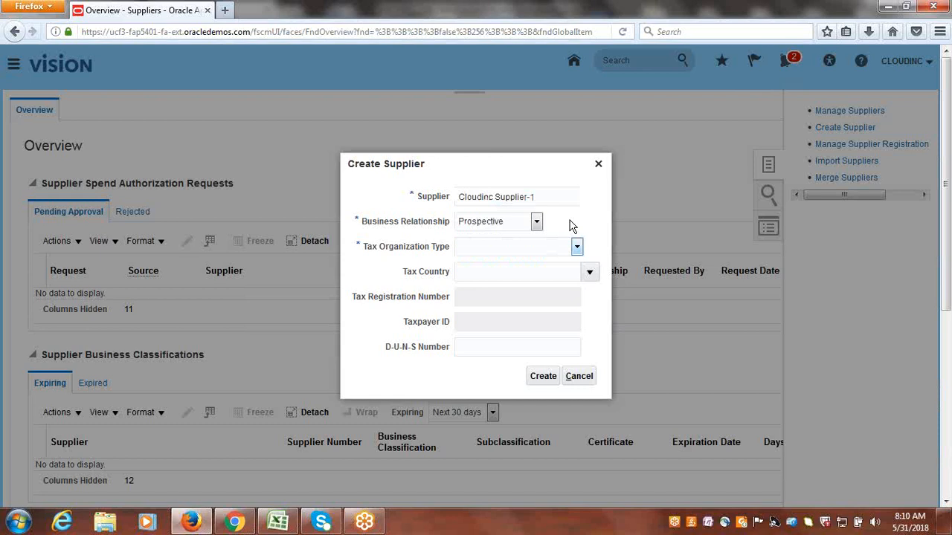
{"action": "left_click", "coordinate": [541, 197]}
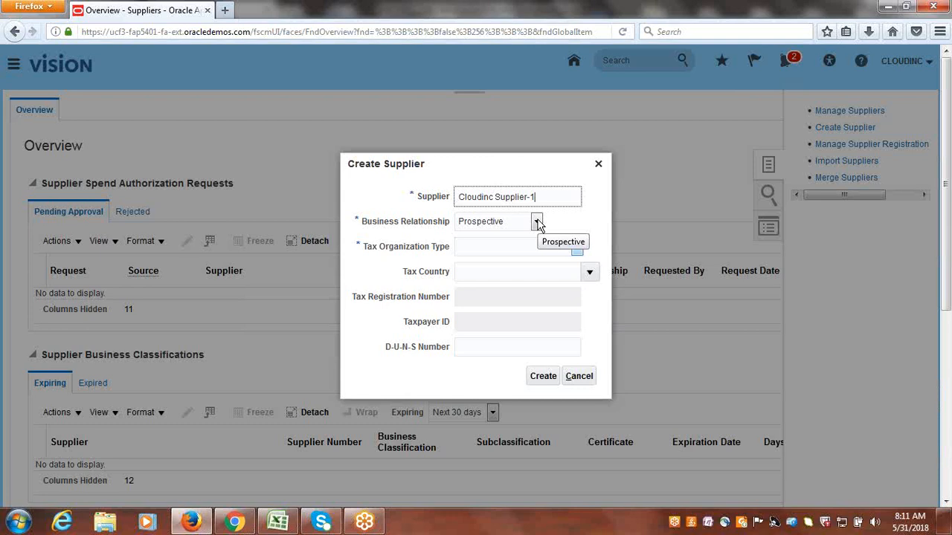
Switch the supplier's business relationship to Spend Authorized
{"action": "left_click", "coordinate": [536, 222]}
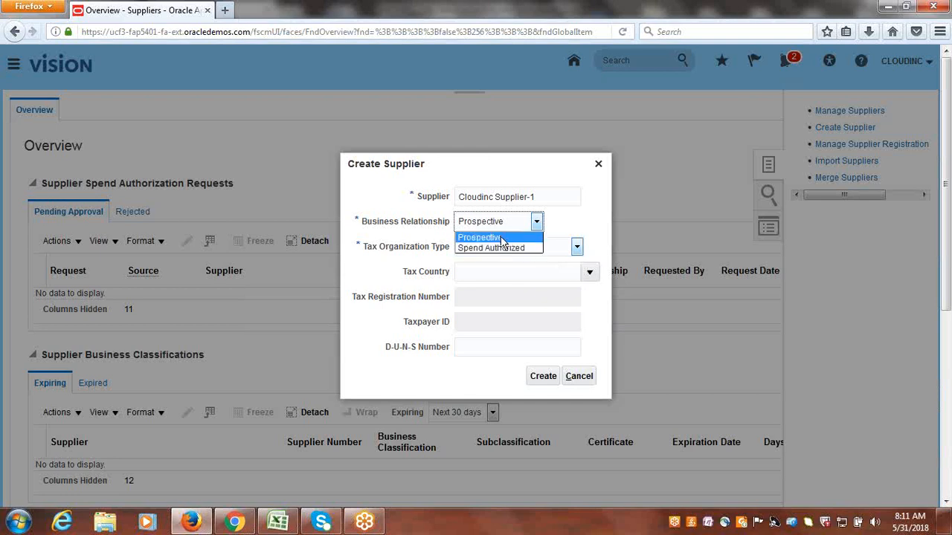
{"action": "left_click", "coordinate": [503, 239]}
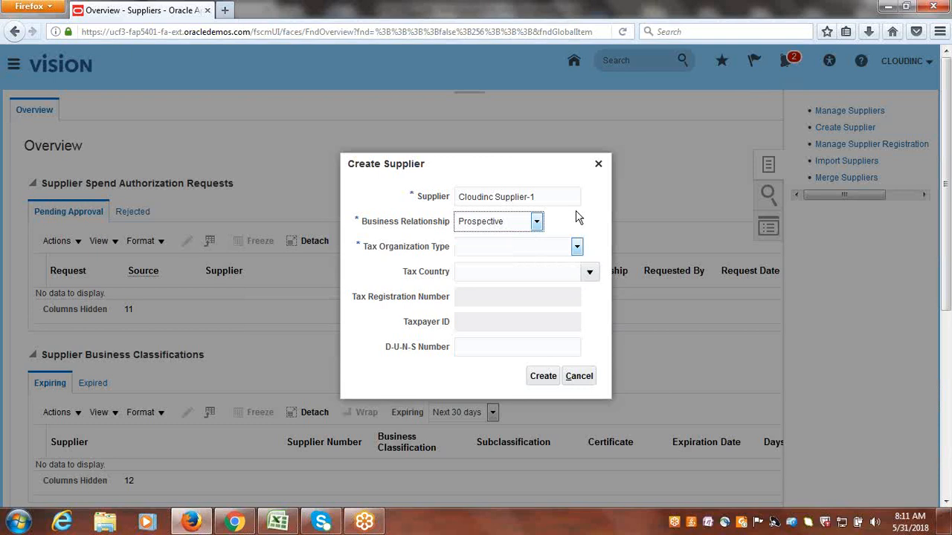
{"action": "left_click", "coordinate": [536, 221]}
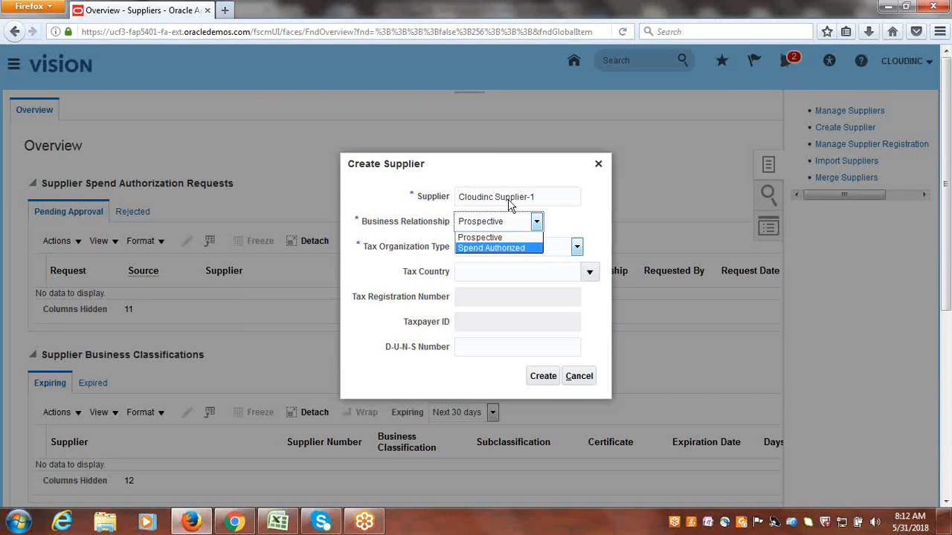
{"action": "left_click", "coordinate": [505, 251]}
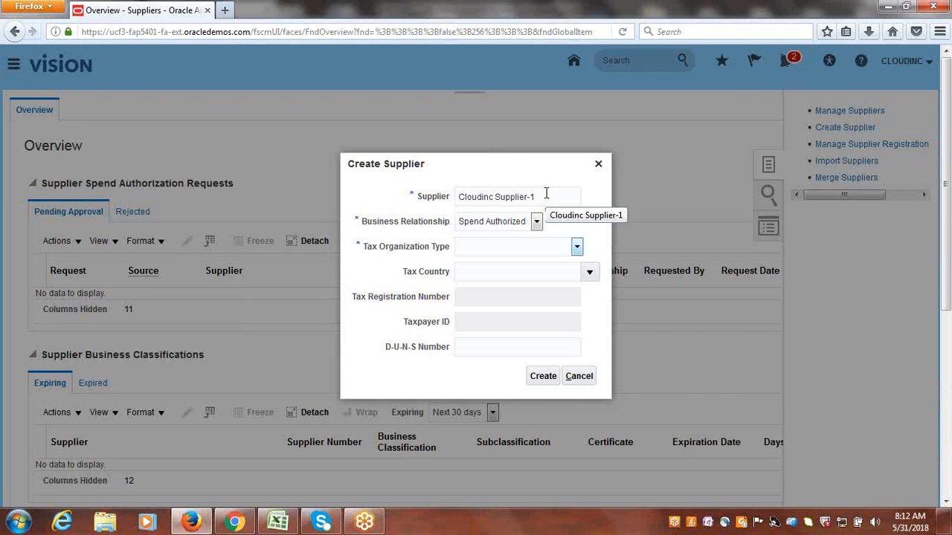
{"action": "left_click", "coordinate": [577, 247]}
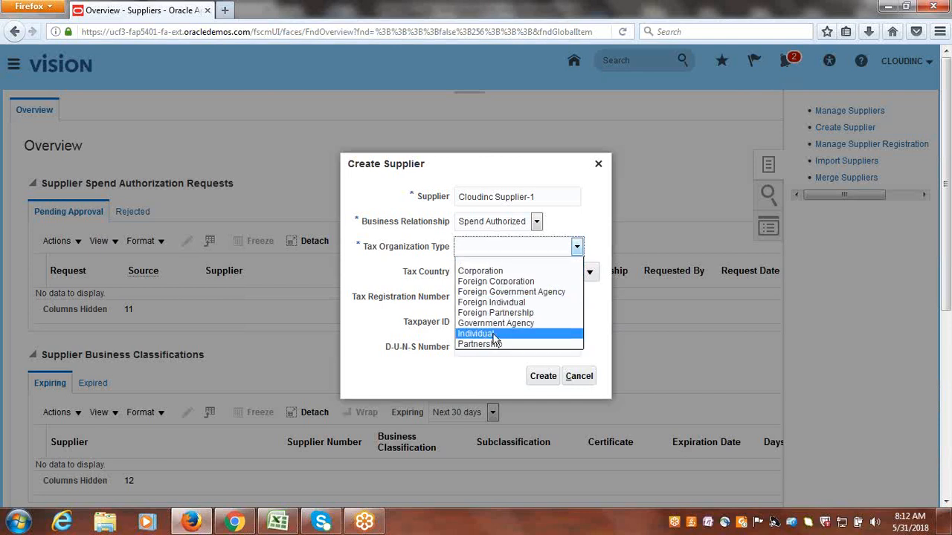
Set tax organization type to Corporation and create the supplier
{"action": "left_click", "coordinate": [513, 273]}
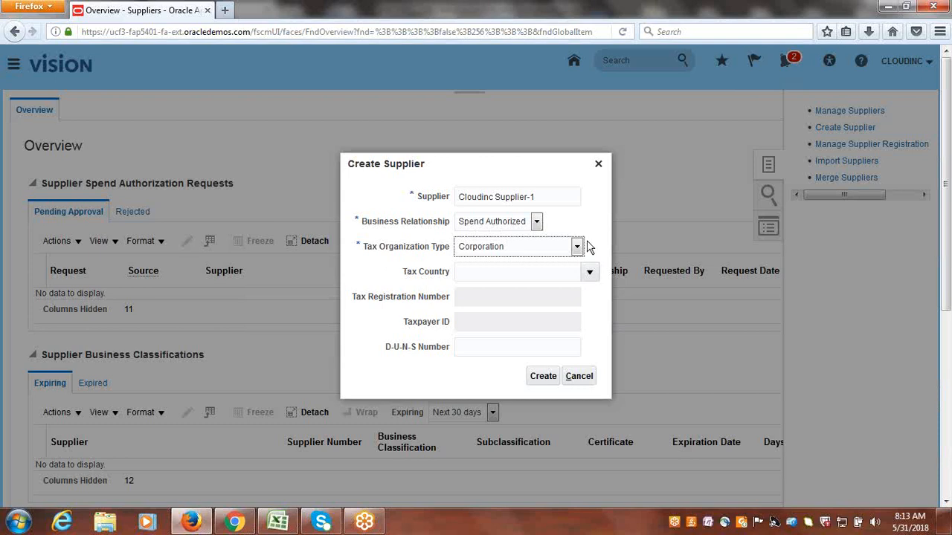
{"action": "left_click", "coordinate": [590, 299]}
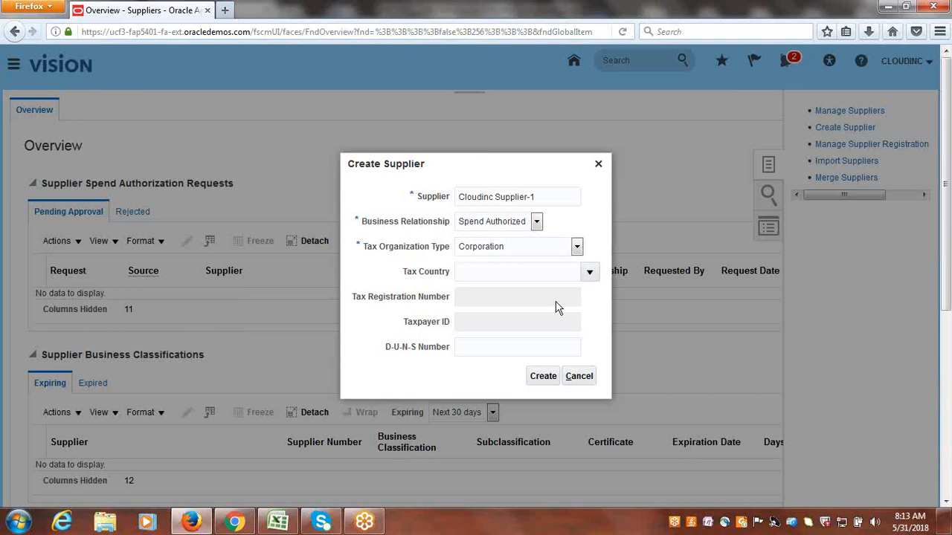
{"action": "left_click", "coordinate": [543, 377]}
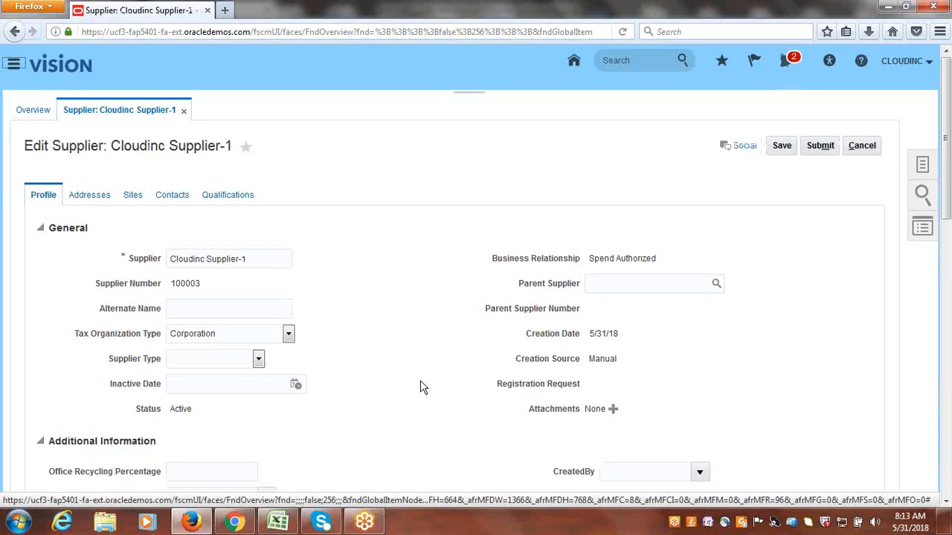
Review supplier number 100003 and creation source Manual, then go to the Payments tab
{"action": "left_click_drag", "start_coordinate": [111, 145], "coordinate": [231, 145]}
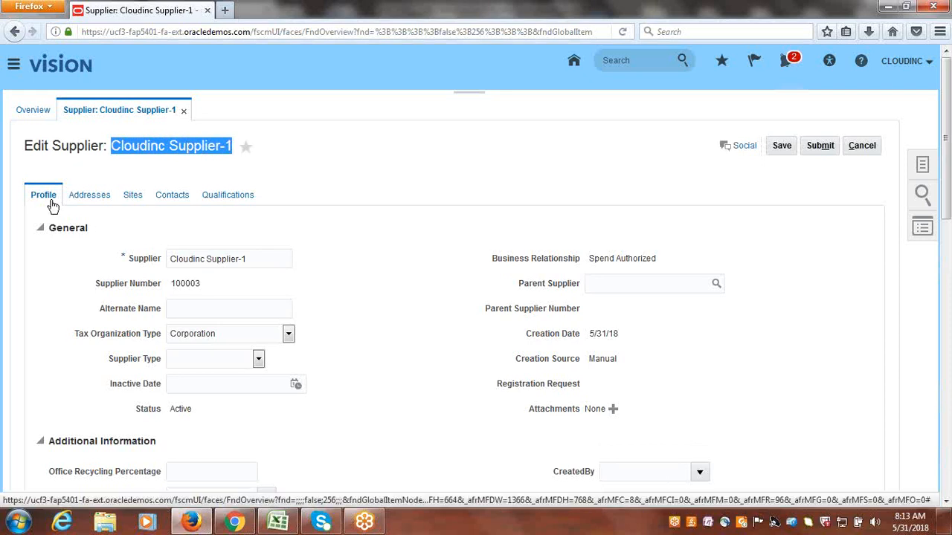
{"action": "left_click", "coordinate": [248, 258]}
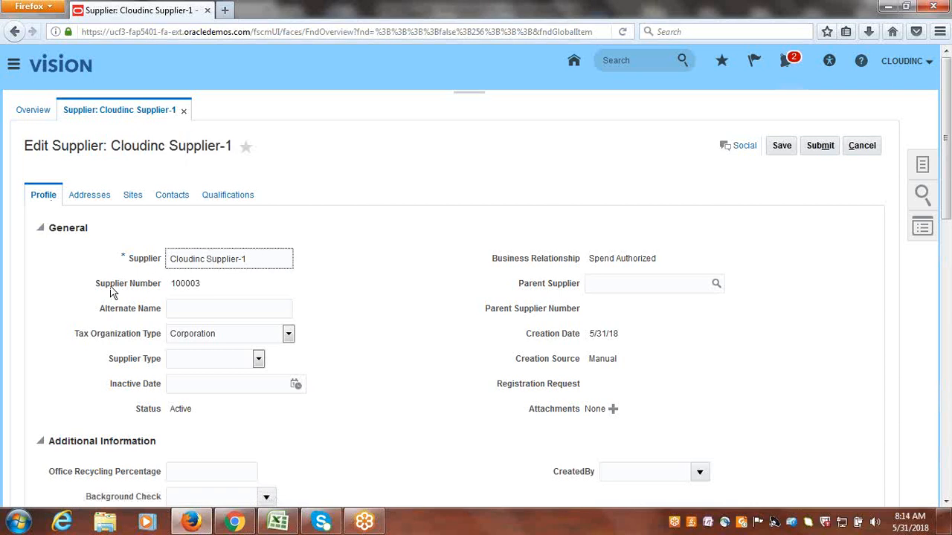
{"action": "double_click", "coordinate": [185, 283]}
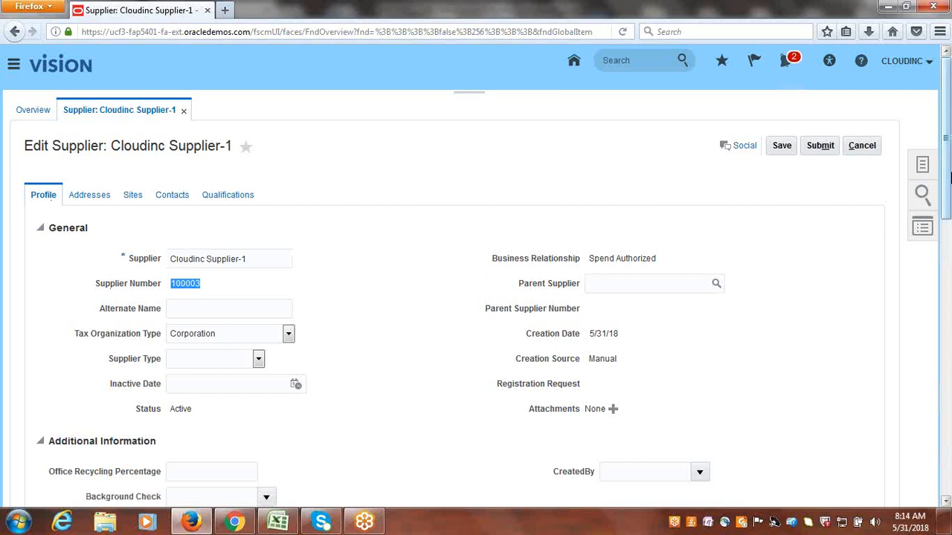
{"action": "left_click_drag", "start_coordinate": [950, 164], "coordinate": [950, 206]}
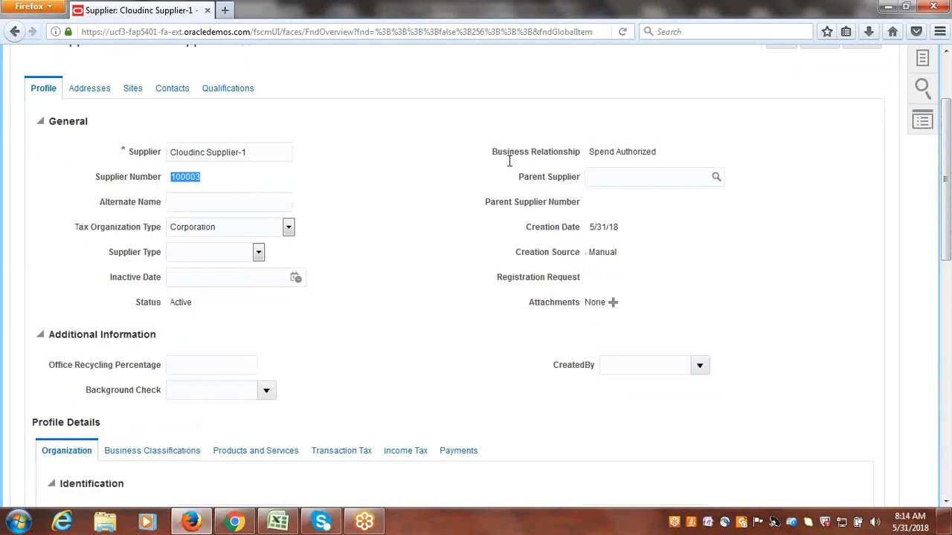
{"action": "left_click", "coordinate": [607, 243]}
{"action": "double_click", "coordinate": [608, 250]}
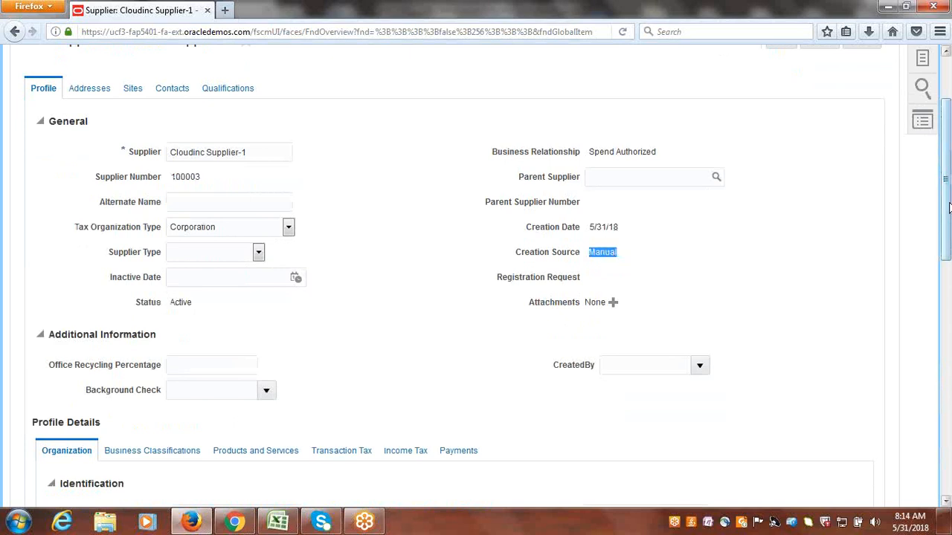
{"action": "left_click_drag", "start_coordinate": [949, 208], "coordinate": [949, 272]}
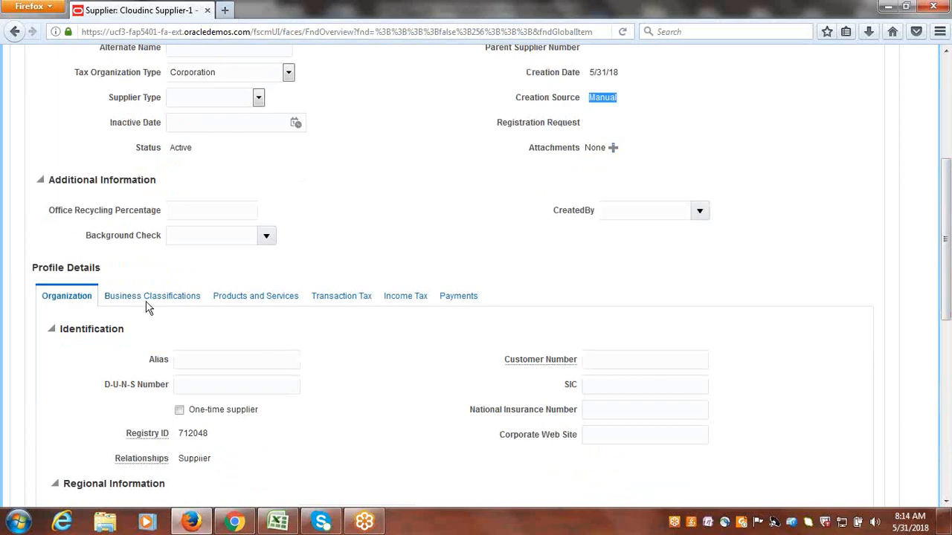
{"action": "left_click", "coordinate": [458, 297]}
Make Check the default payment method and save the supplier
{"action": "left_click_drag", "start_coordinate": [949, 229], "coordinate": [949, 310]}
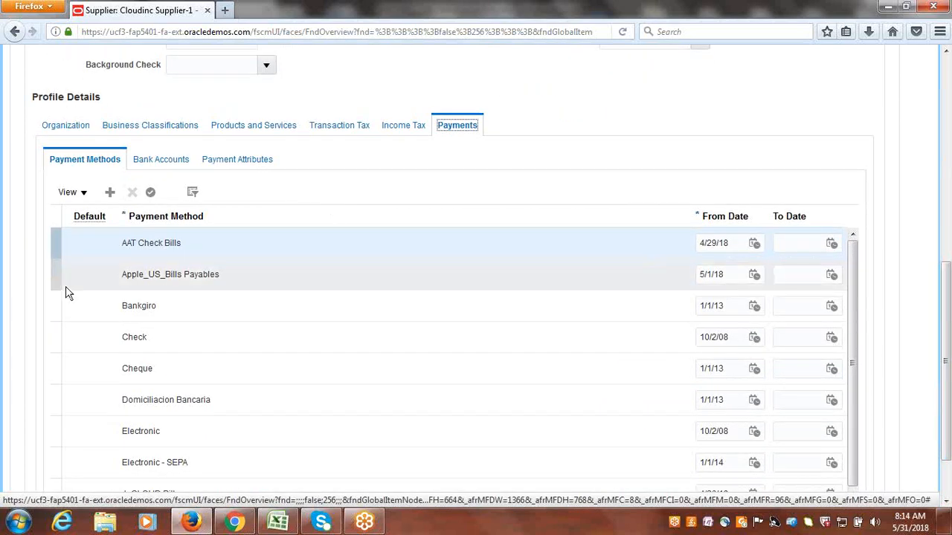
{"action": "left_click", "coordinate": [55, 338]}
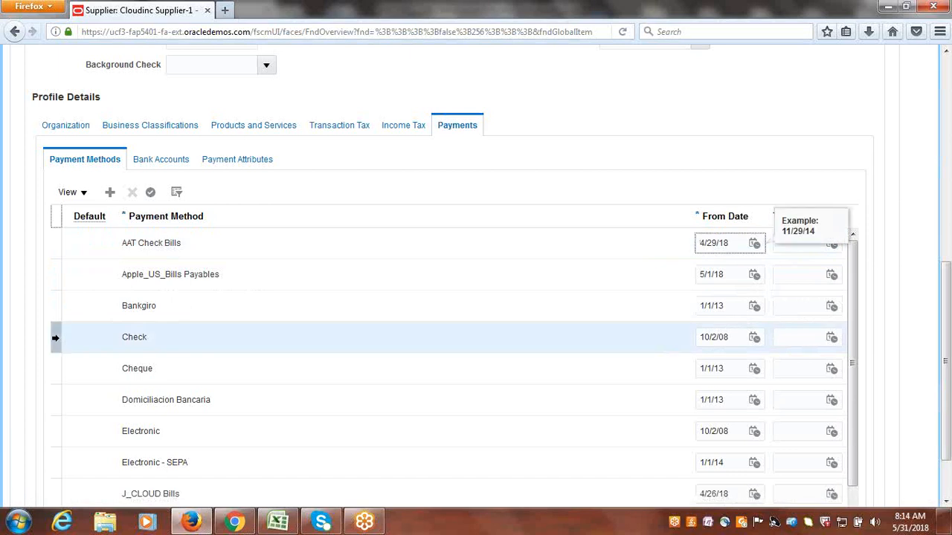
{"action": "left_click", "coordinate": [151, 194]}
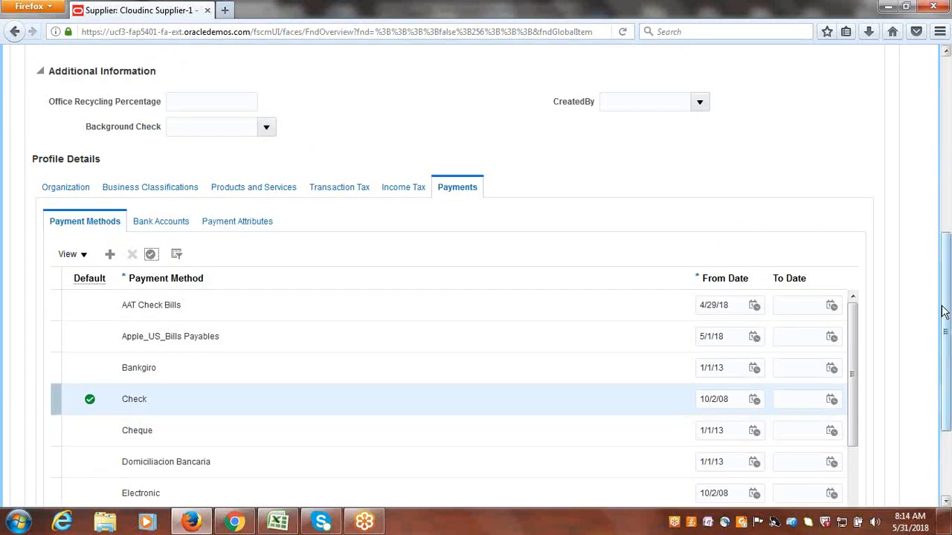
{"action": "left_click_drag", "start_coordinate": [943, 313], "coordinate": [948, 156]}
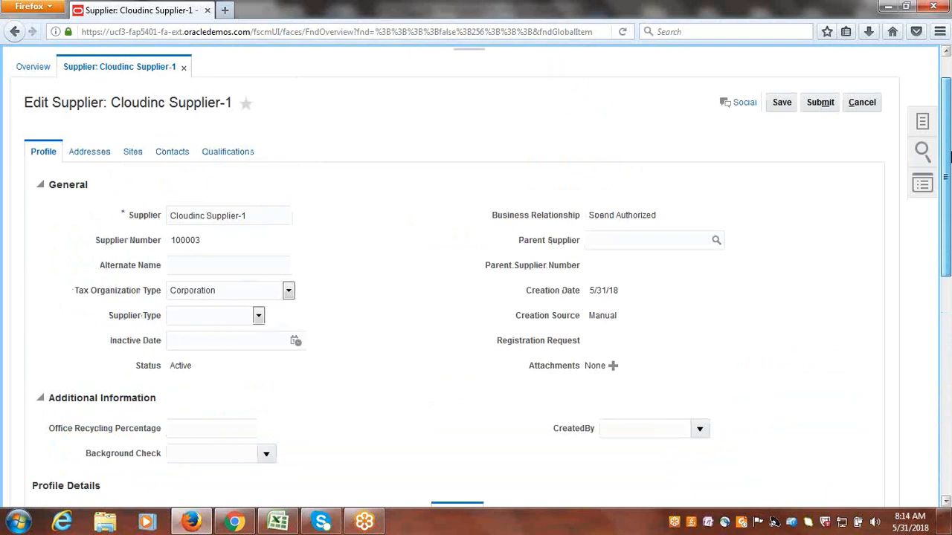
{"action": "left_click", "coordinate": [782, 117]}
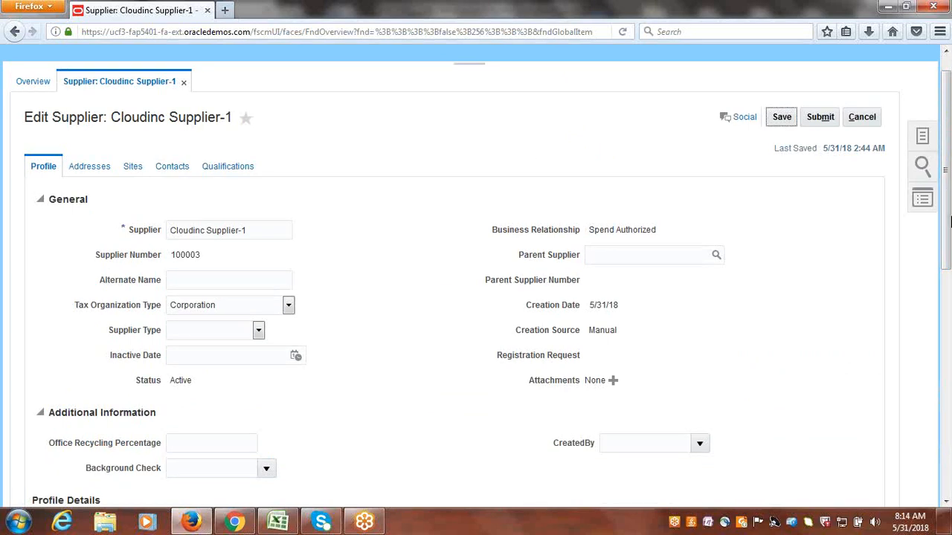
{"action": "left_click_drag", "start_coordinate": [947, 168], "coordinate": [949, 141]}
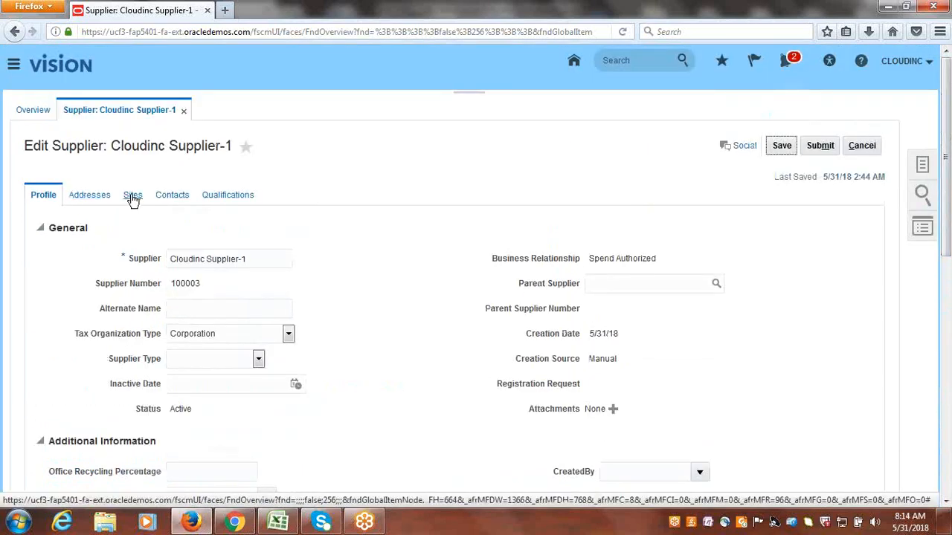
Go to the supplier's Addresses and start a new address
{"action": "left_click", "coordinate": [78, 204]}
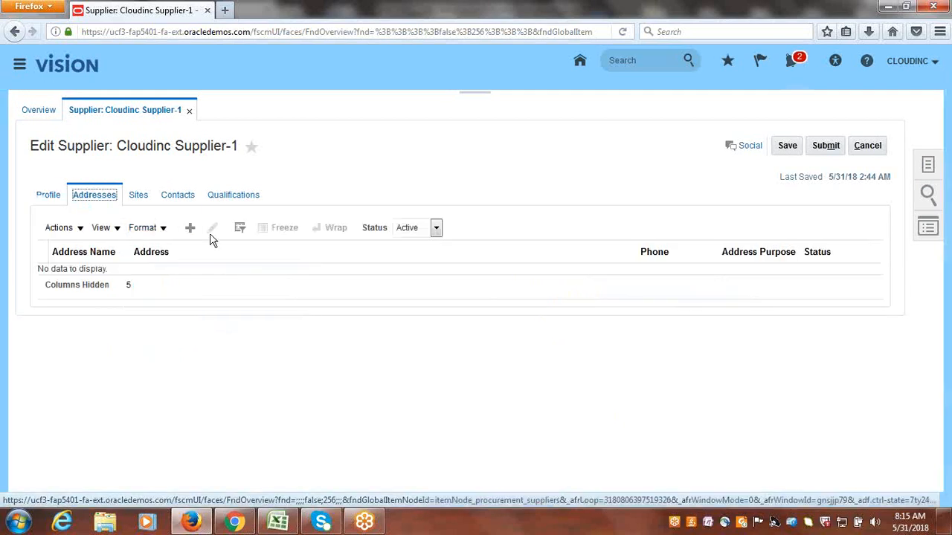
{"action": "left_click", "coordinate": [190, 229]}
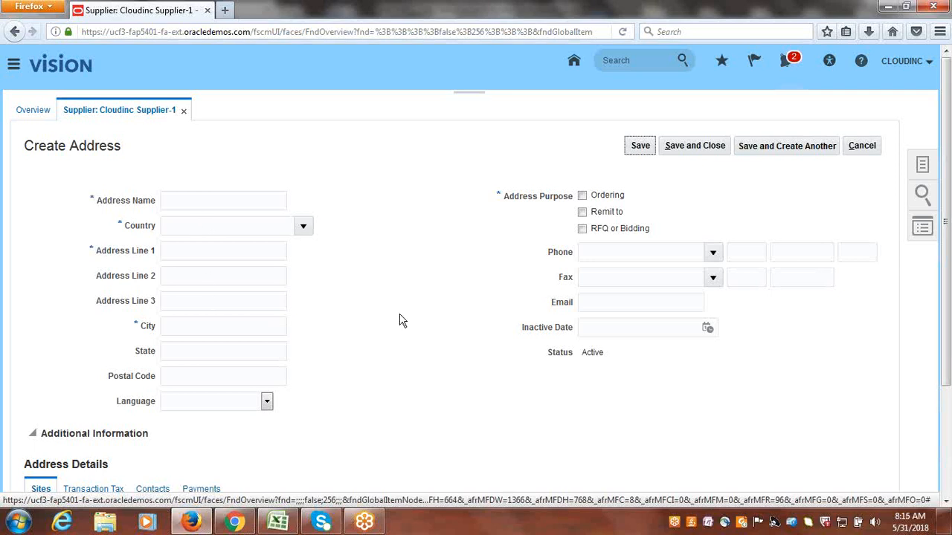
Name the address 'Cloudinc Address' and set its country to United States via code US
{"action": "left_click", "coordinate": [217, 197]}
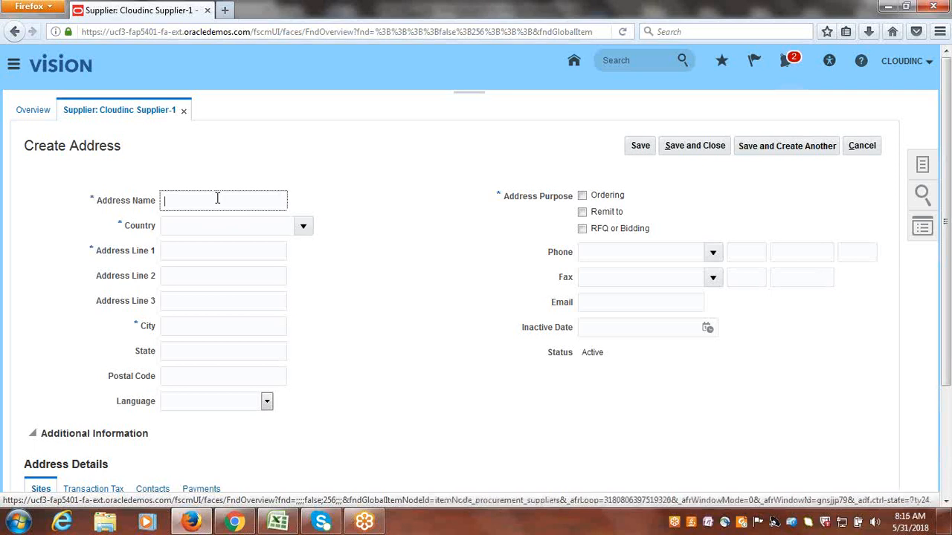
{"action": "type", "text": "Cloud"}
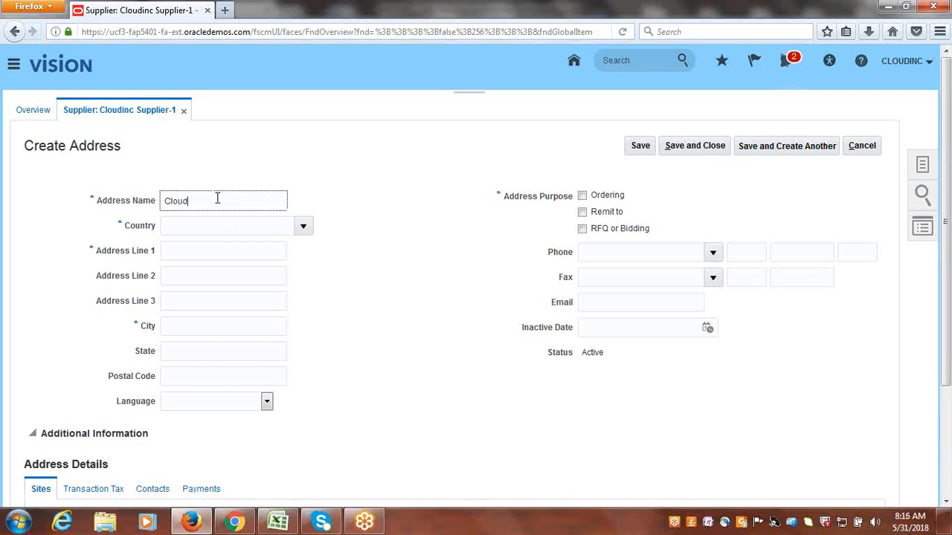
{"action": "type", "text": "inc Address"}
{"action": "left_click", "coordinate": [303, 226]}
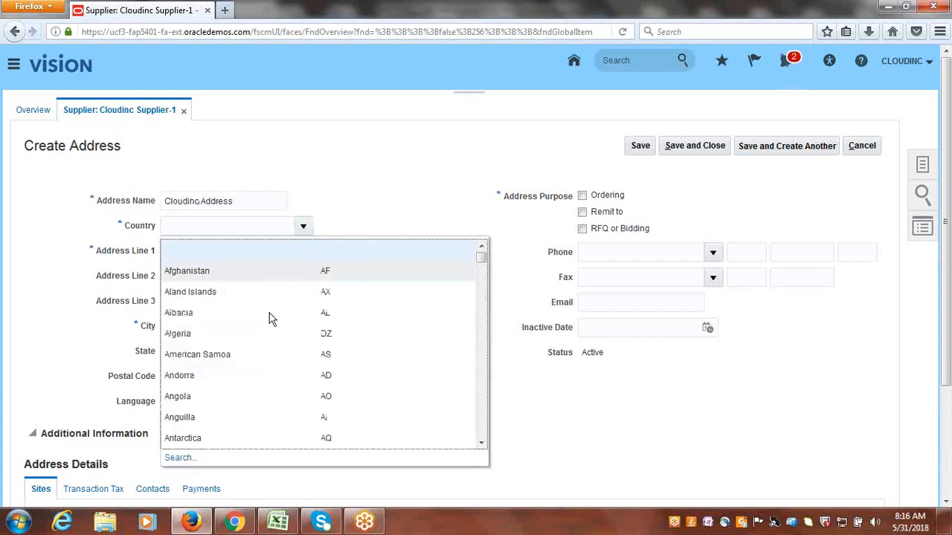
{"action": "left_click", "coordinate": [193, 449]}
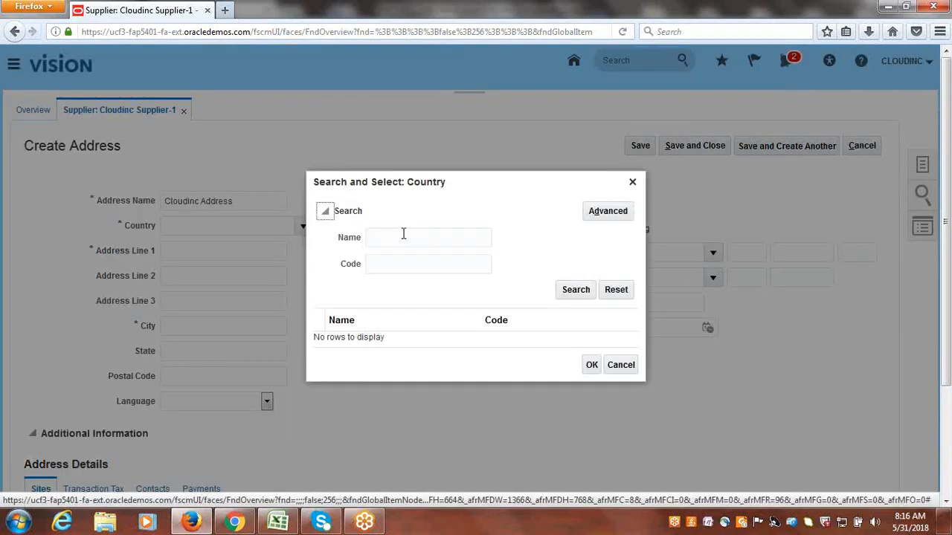
{"action": "left_click", "coordinate": [404, 235]}
{"action": "key", "text": "Tab"}
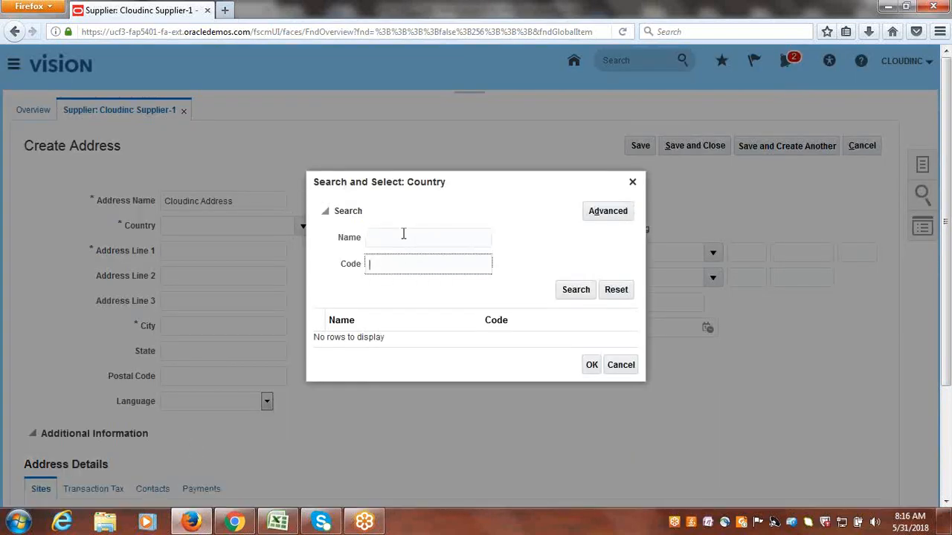
{"action": "type", "text": "us"}
{"action": "key", "text": "BackSpace"}
{"action": "key", "text": "BackSpace"}
{"action": "type", "text": "US"}
{"action": "left_click", "coordinate": [586, 290]}
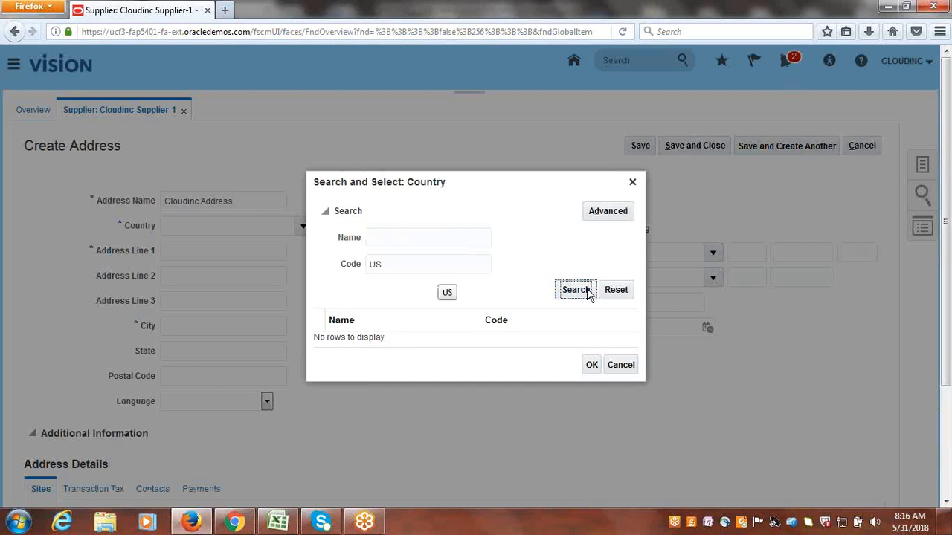
{"action": "left_click", "coordinate": [320, 343]}
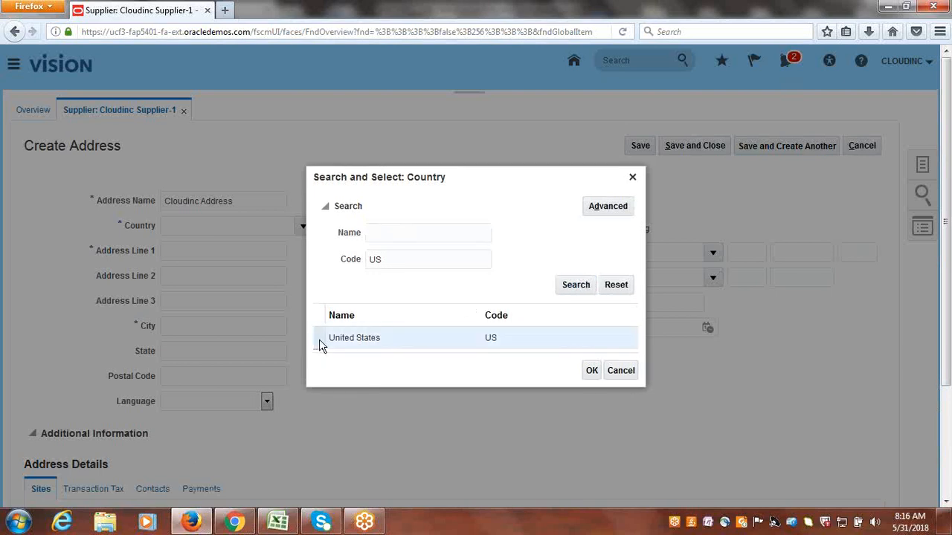
{"action": "left_click", "coordinate": [592, 370]}
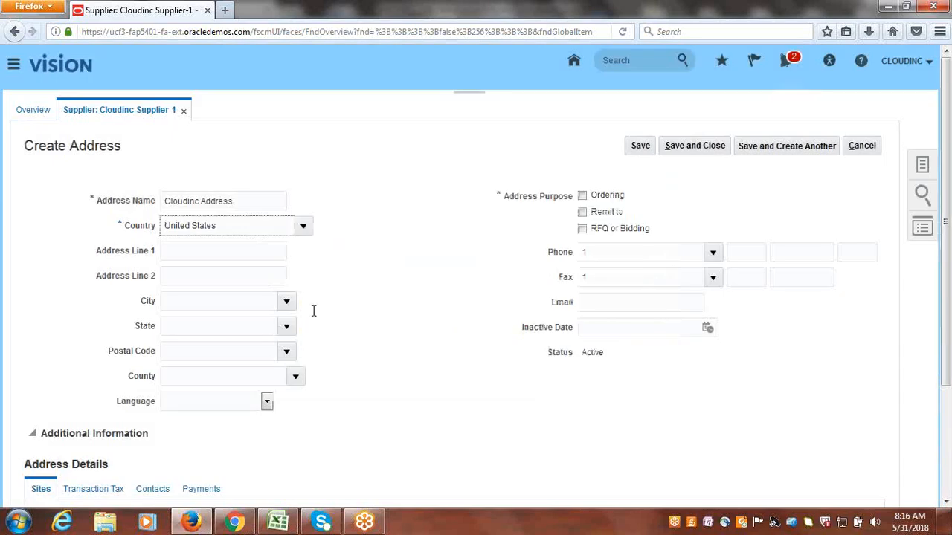
Enter address lines 'Cloudinc Address1' and 'Cloudinc Address2' with postal code 00501, Holtsville, New York
{"action": "left_click", "coordinate": [212, 253]}
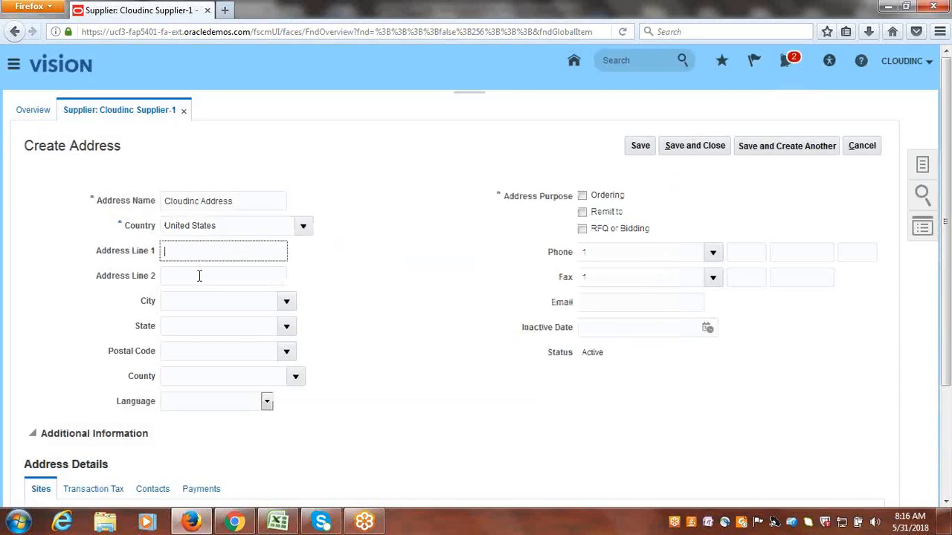
{"action": "type", "text": "Cloudinc Address"}
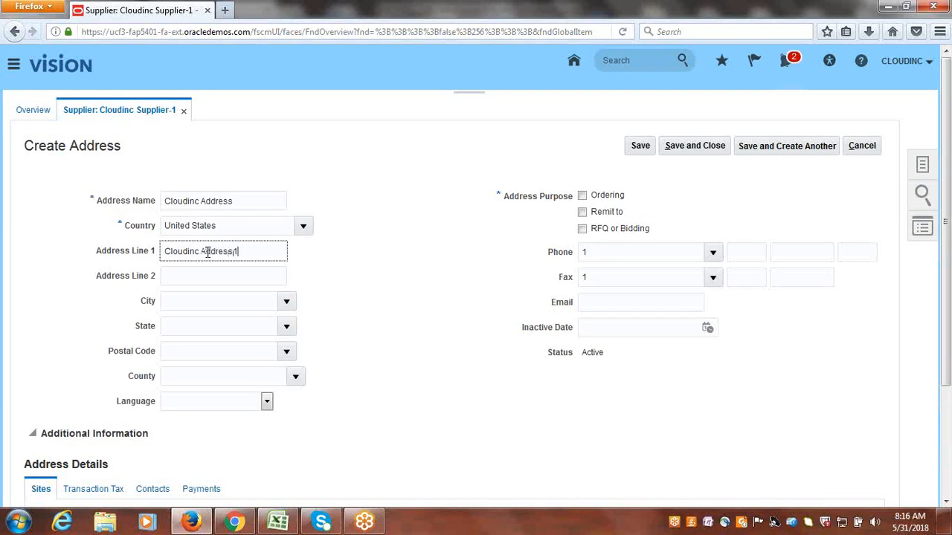
{"action": "type", "text": "1"}
{"action": "left_click_drag", "start_coordinate": [236, 252], "coordinate": [140, 262]}
{"action": "key", "text": "ctrl+c"}
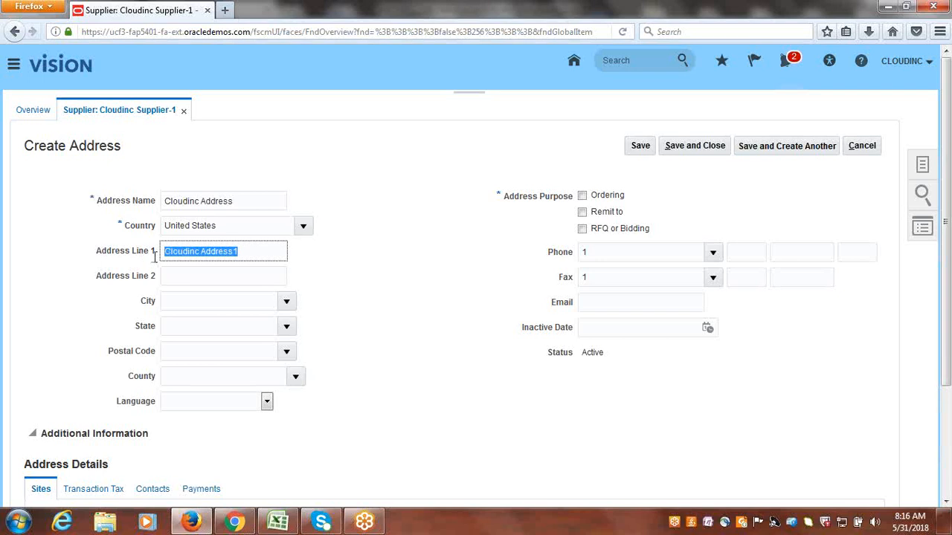
{"action": "left_click", "coordinate": [223, 270]}
{"action": "key", "text": "ctrl+v"}
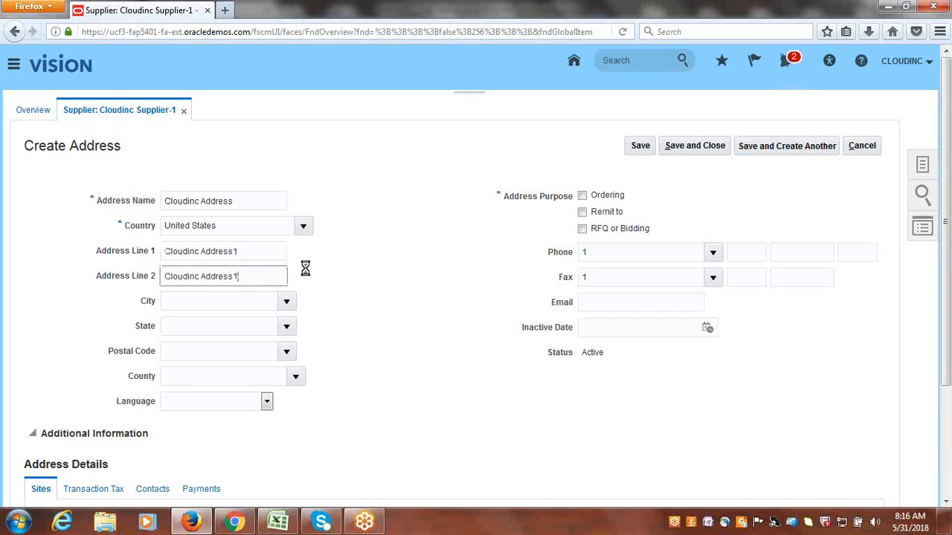
{"action": "key", "text": "BackSpace"}
{"action": "type", "text": "2"}
{"action": "left_click", "coordinate": [287, 352]}
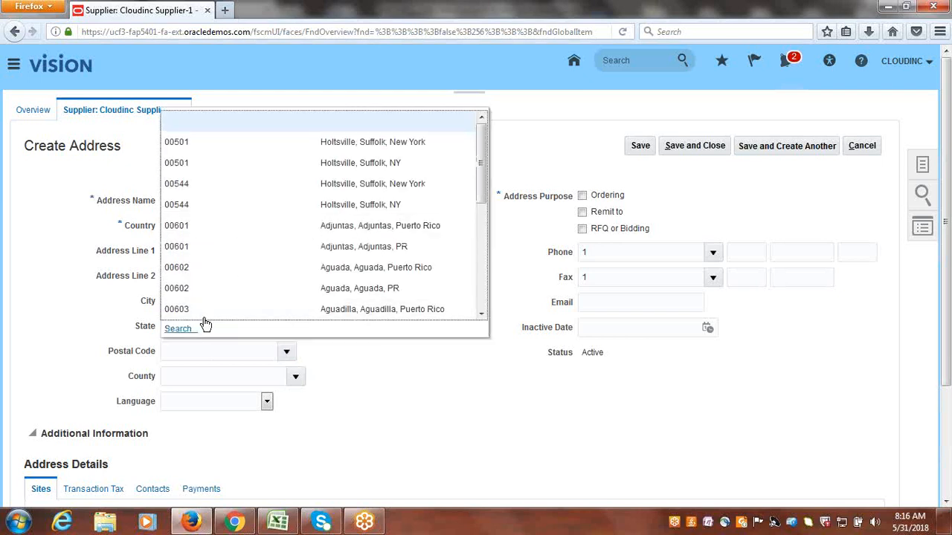
{"action": "left_click", "coordinate": [195, 143]}
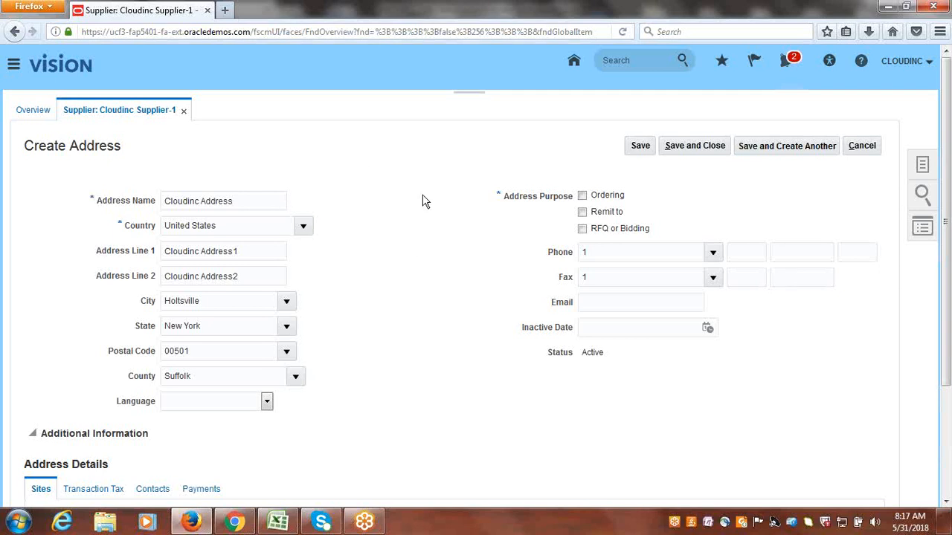
Give the address Ordering and Remit to purposes, then save and close it
{"action": "left_click", "coordinate": [583, 198]}
{"action": "left_click", "coordinate": [583, 213]}
{"action": "left_click", "coordinate": [692, 148]}
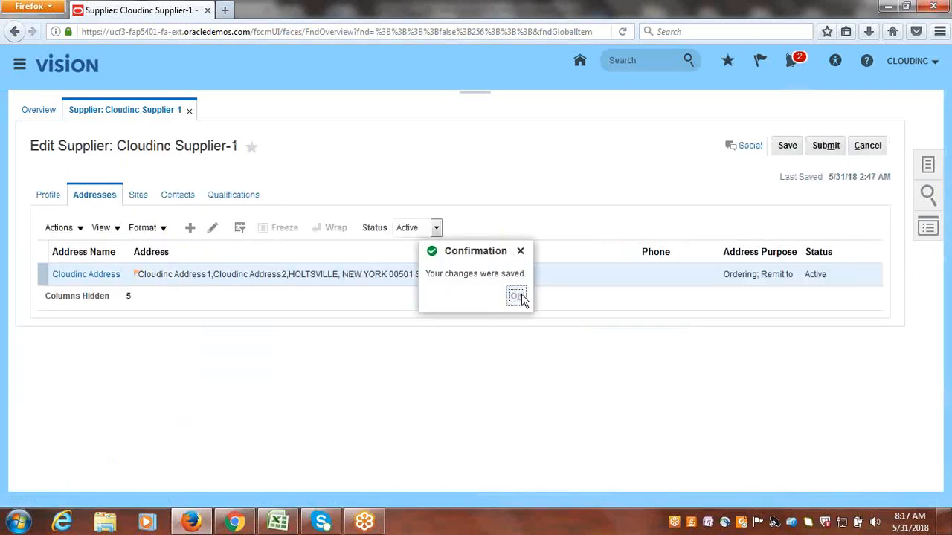
Make Check the Cloudinc Address's default payment method and save the address
{"action": "left_click", "coordinate": [516, 298]}
{"action": "left_click", "coordinate": [213, 230]}
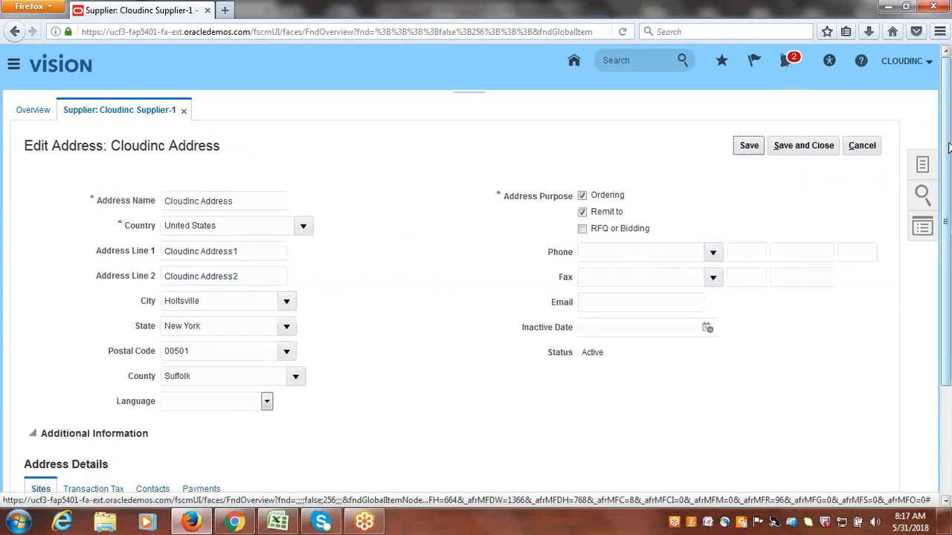
{"action": "scroll", "coordinate": [337, 367], "scroll_direction": "down", "scroll_amount": 3}
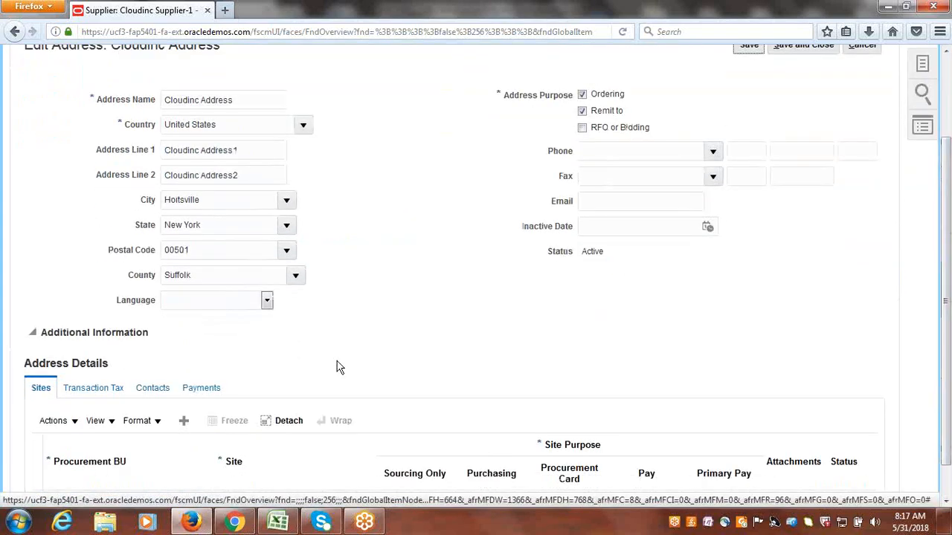
{"action": "left_click", "coordinate": [211, 389]}
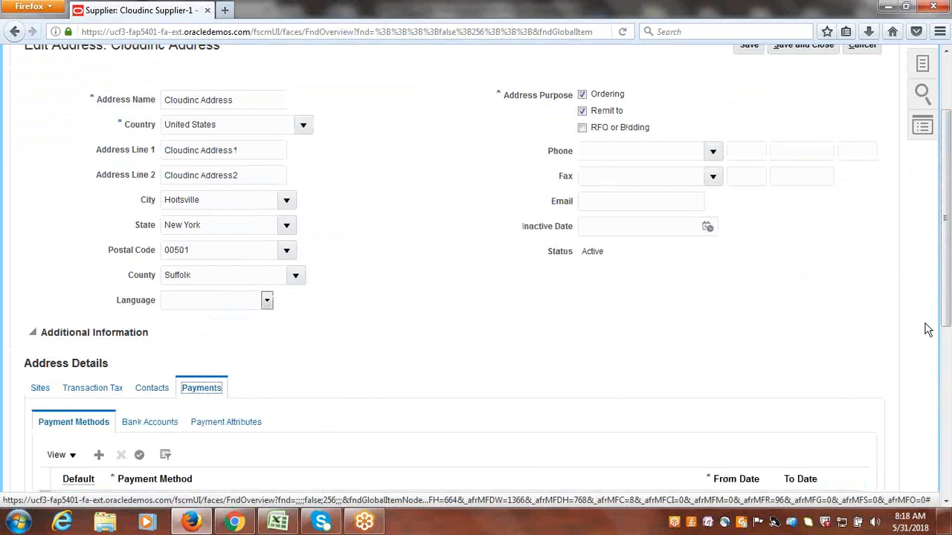
{"action": "left_click_drag", "start_coordinate": [948, 175], "coordinate": [948, 313]}
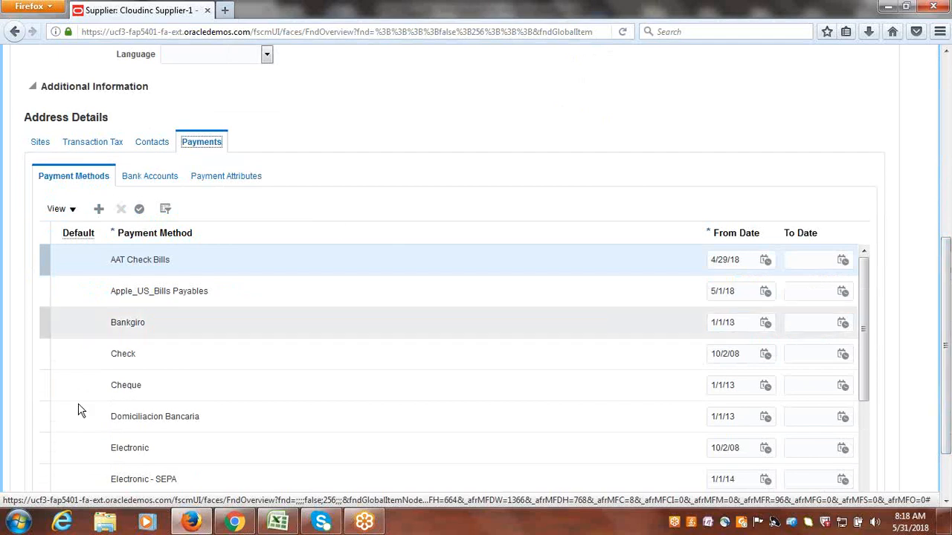
{"action": "left_click", "coordinate": [43, 388]}
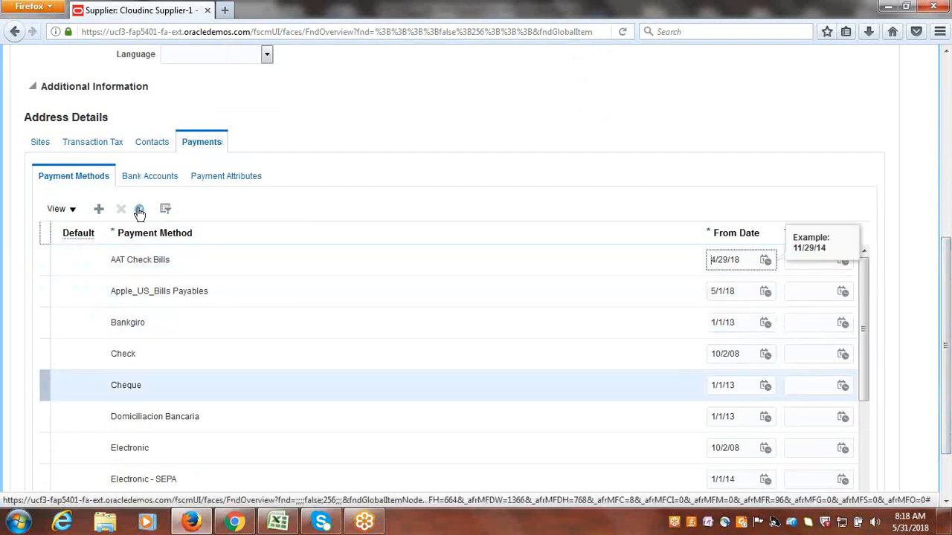
{"action": "left_click", "coordinate": [41, 355]}
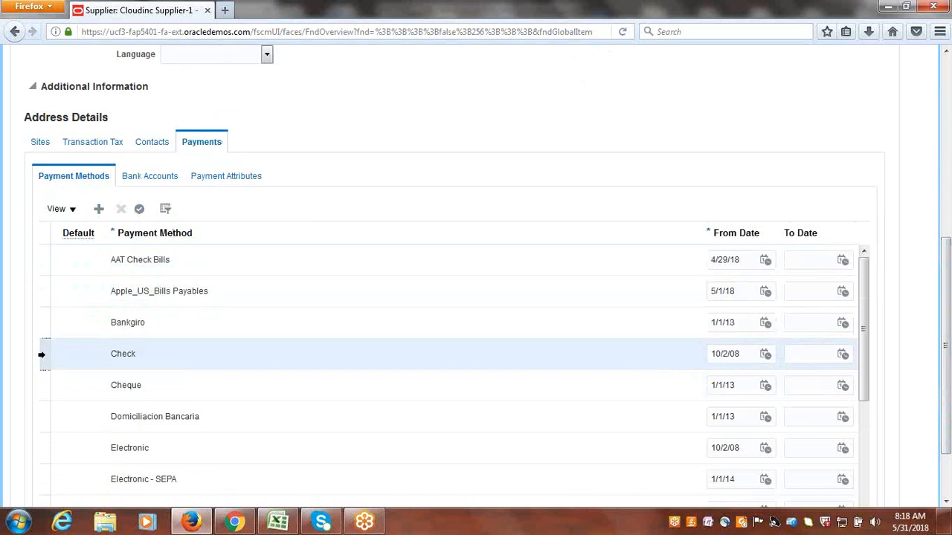
{"action": "left_click", "coordinate": [140, 210]}
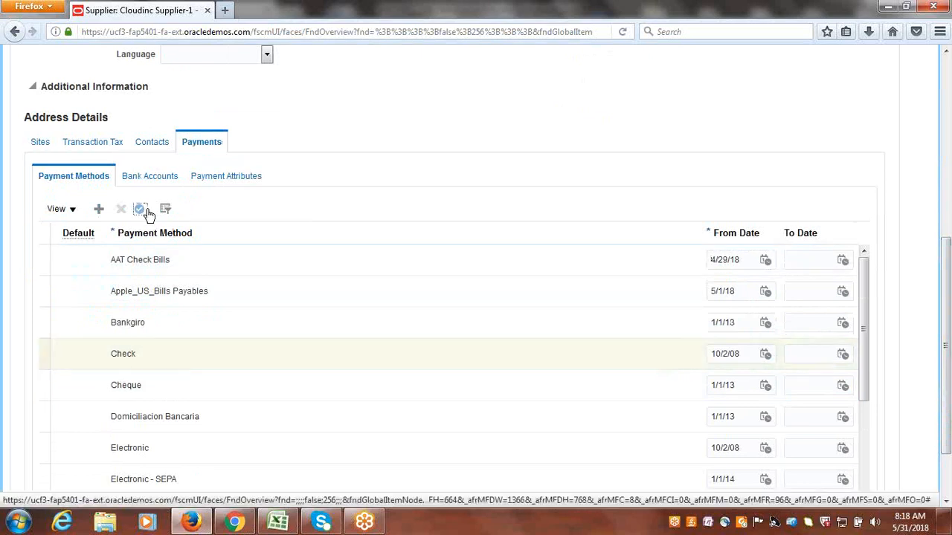
{"action": "scroll", "coordinate": [711, 124], "scroll_direction": "up", "scroll_amount": 4}
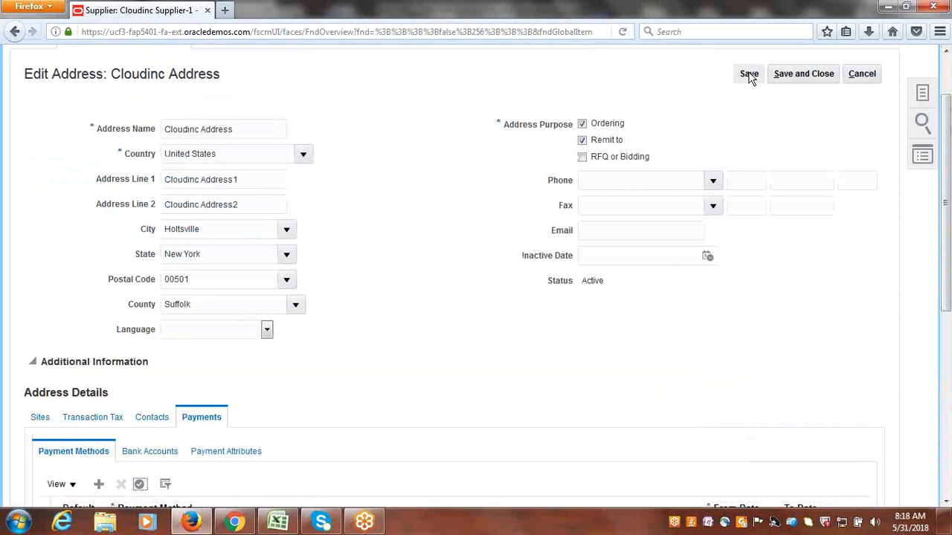
{"action": "left_click", "coordinate": [806, 78]}
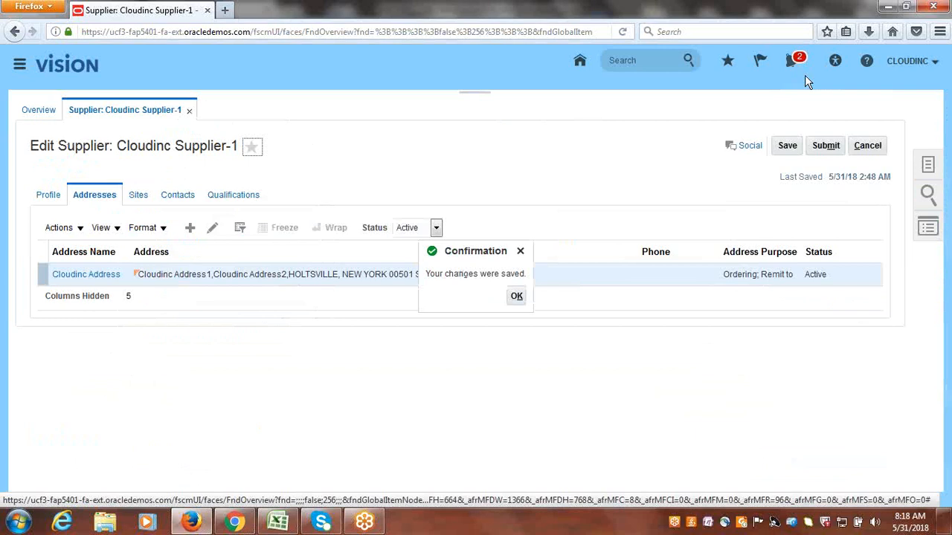
Dismiss the save confirmation and view Cloudinc Supplier-1's empty Sites list
{"action": "left_click", "coordinate": [517, 297]}
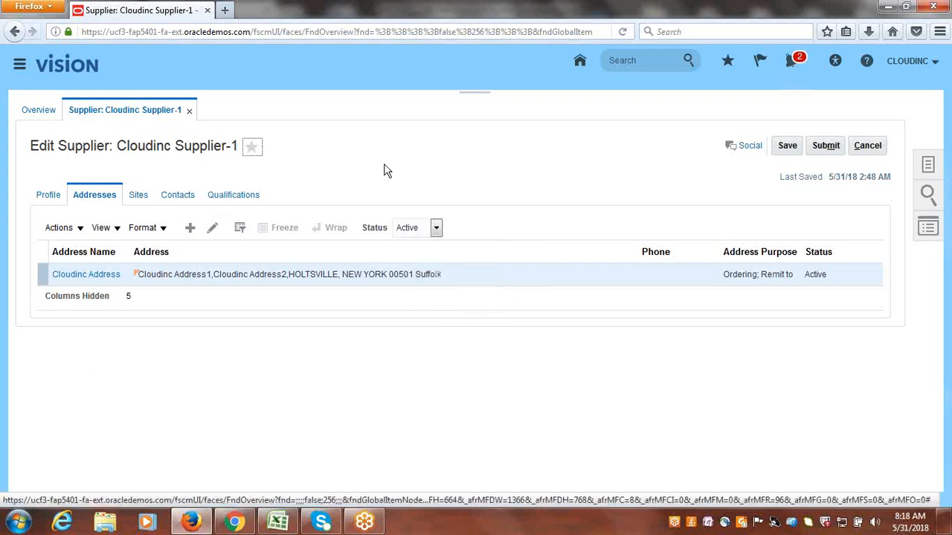
{"action": "left_click", "coordinate": [137, 195]}
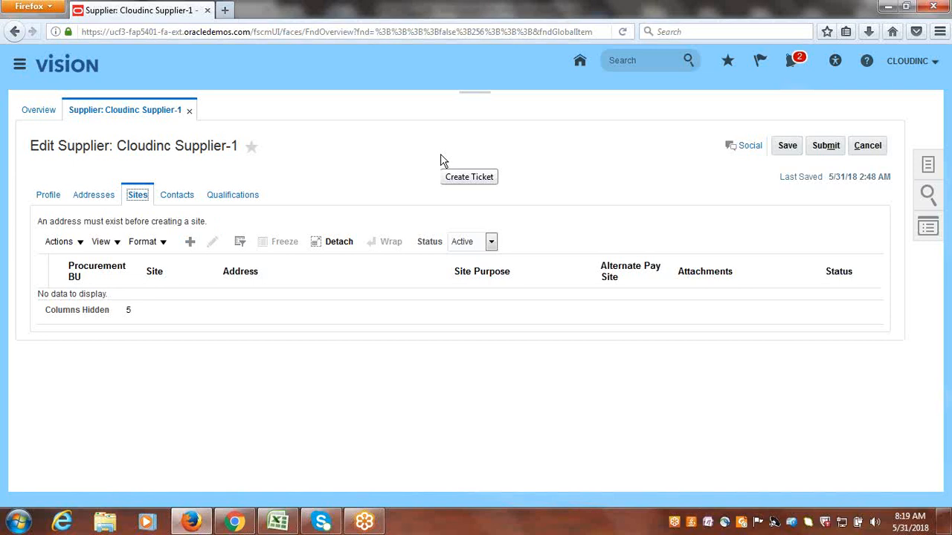
{"action": "left_click", "coordinate": [774, 19]}
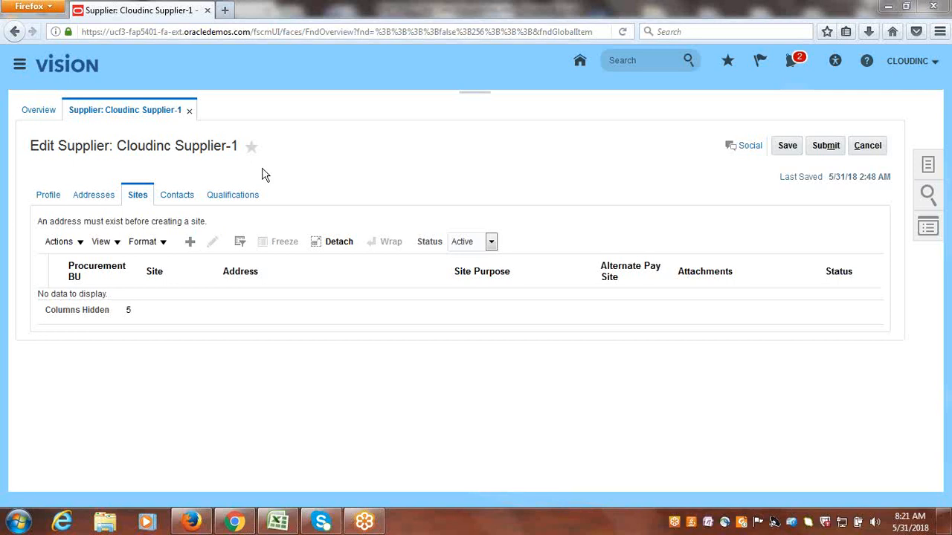
Create a new site named Site1 on Cloudinc Address for Cloudinc US Business Unit
{"action": "left_click", "coordinate": [190, 243]}
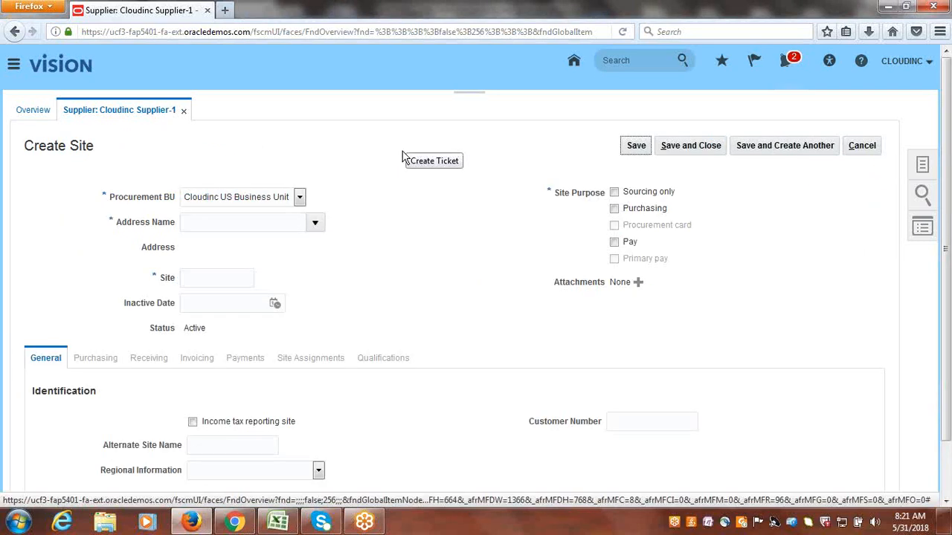
{"action": "left_click", "coordinate": [314, 225]}
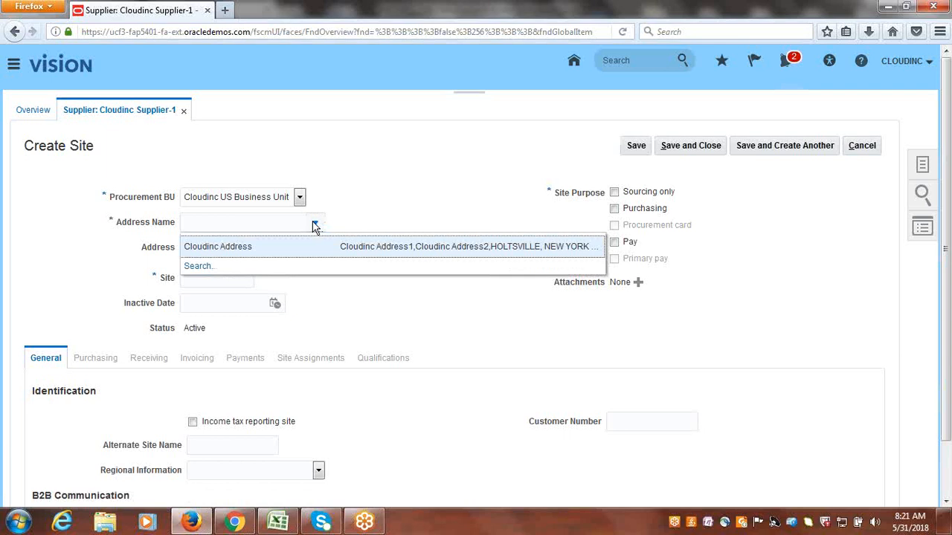
{"action": "left_click", "coordinate": [256, 248]}
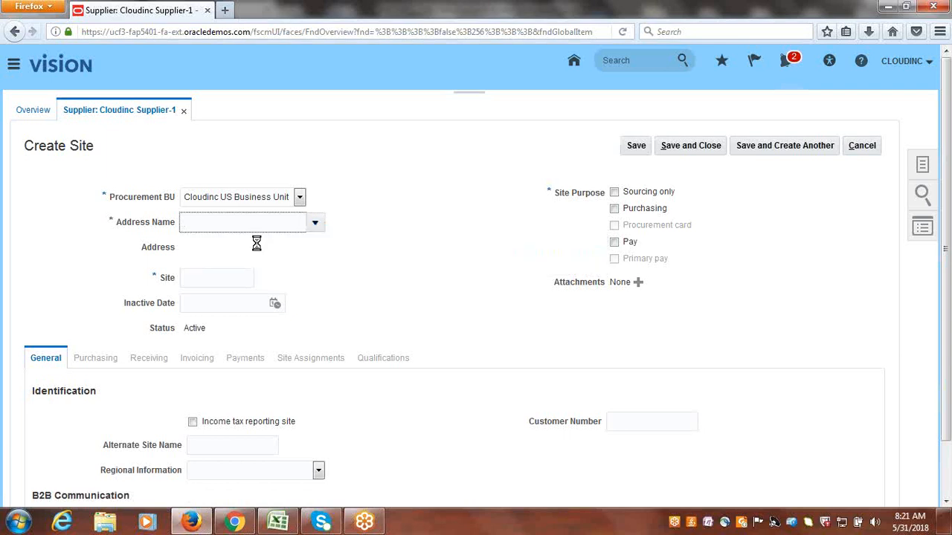
{"action": "triple_click", "coordinate": [210, 287]}
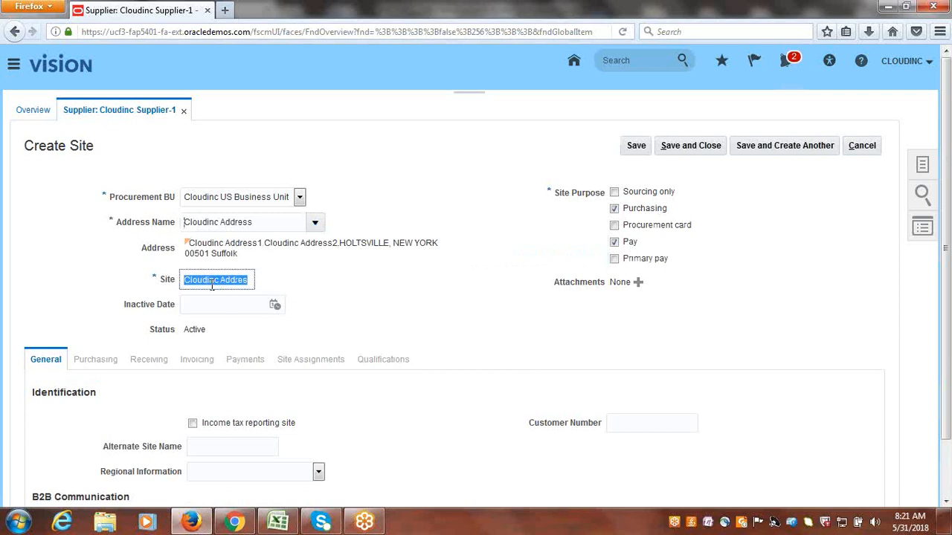
{"action": "type", "text": "S"}
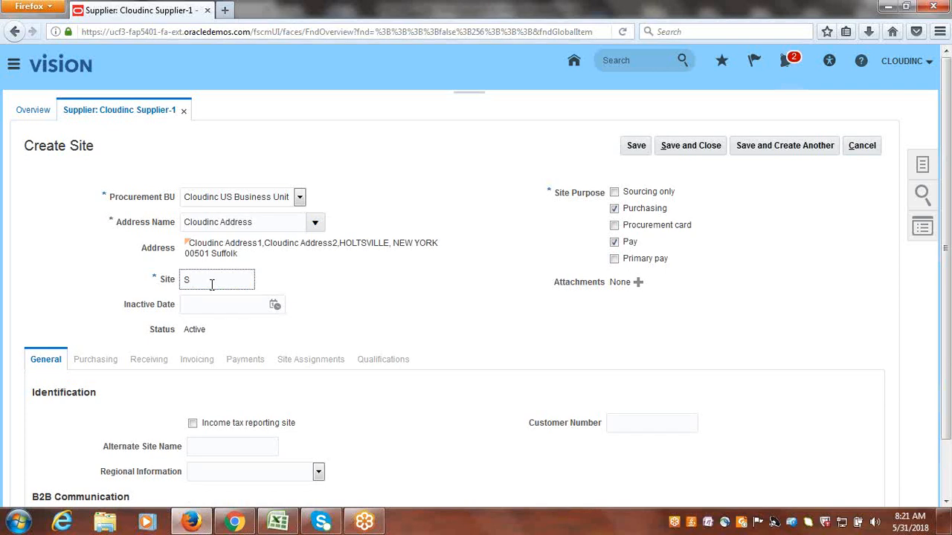
{"action": "type", "text": "ite1"}
{"action": "left_click", "coordinate": [386, 289]}
{"action": "left_click", "coordinate": [231, 281]}
Save Site1 and review its payment methods
{"action": "left_click", "coordinate": [634, 147]}
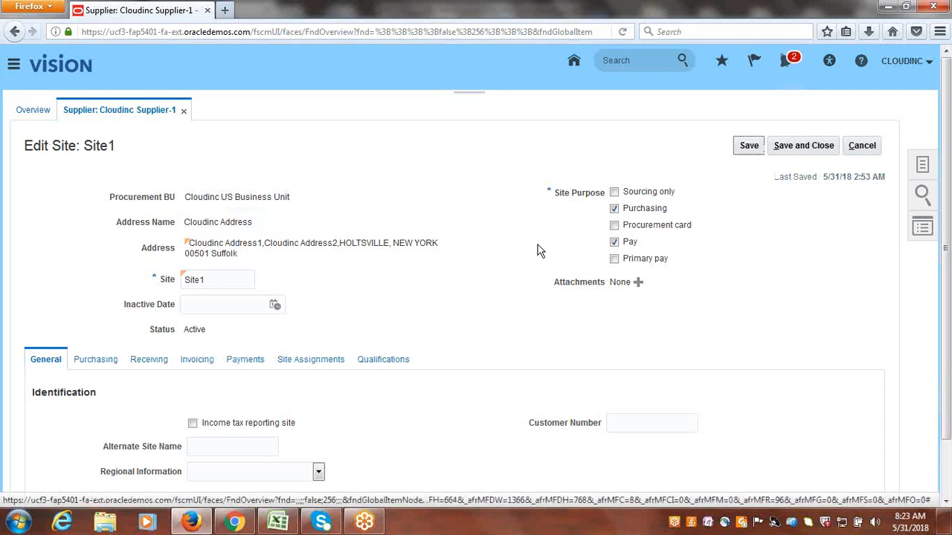
{"action": "left_click_drag", "start_coordinate": [947, 120], "coordinate": [950, 187]}
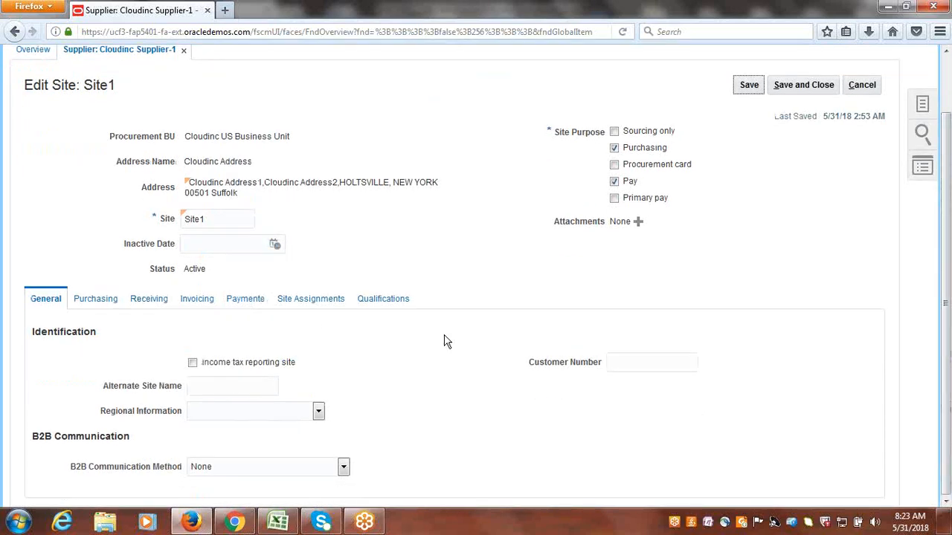
{"action": "left_click", "coordinate": [239, 298]}
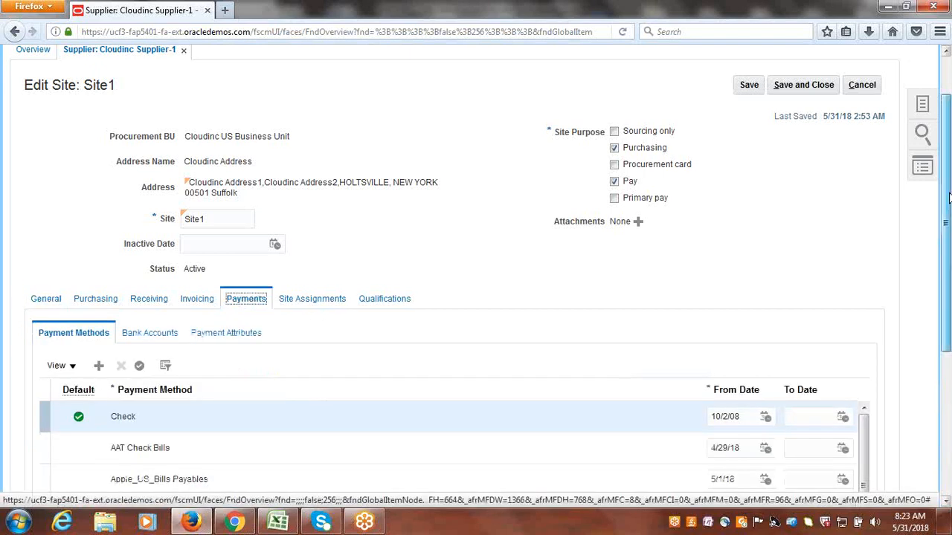
{"action": "scroll", "coordinate": [357, 312], "scroll_direction": "down", "scroll_amount": 3}
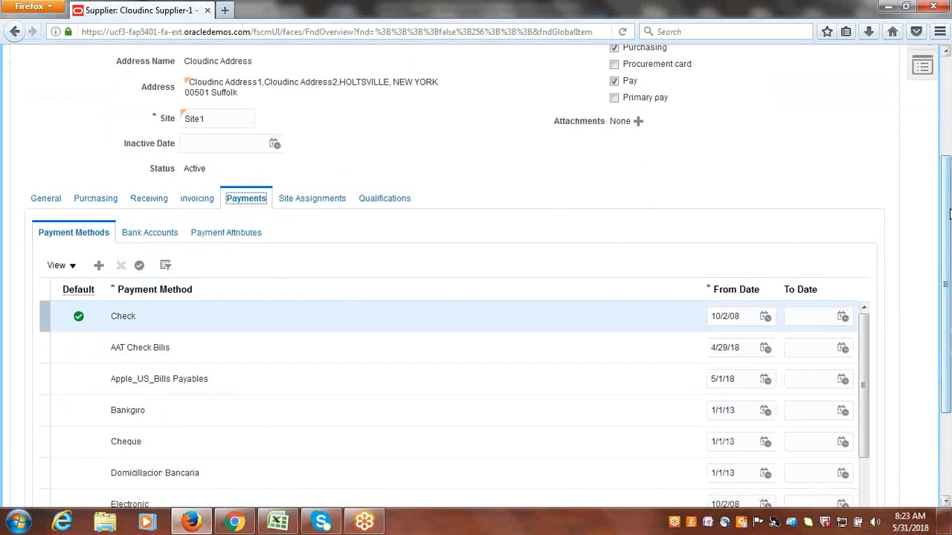
{"action": "scroll", "coordinate": [655, 215], "scroll_direction": "up", "scroll_amount": 3}
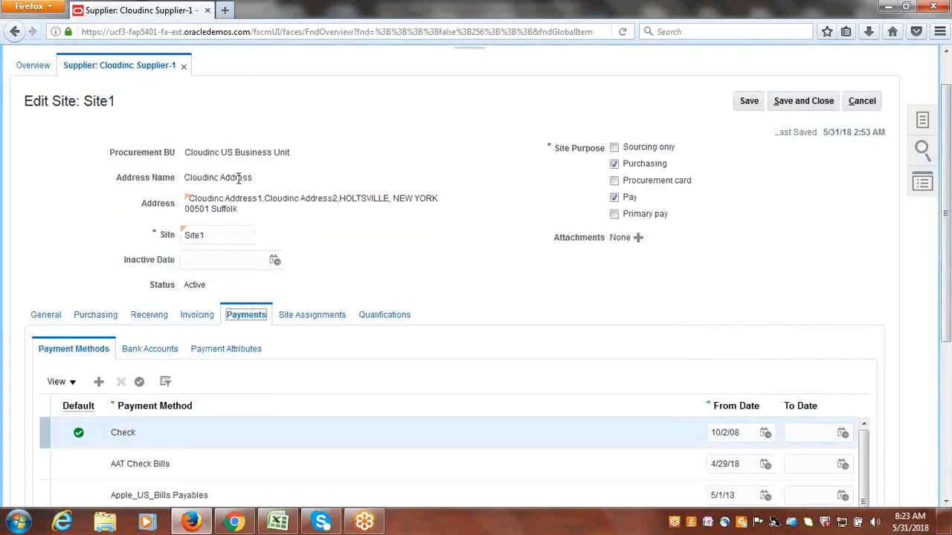
Show Site1's invoicing controls
{"action": "triple_click", "coordinate": [238, 180]}
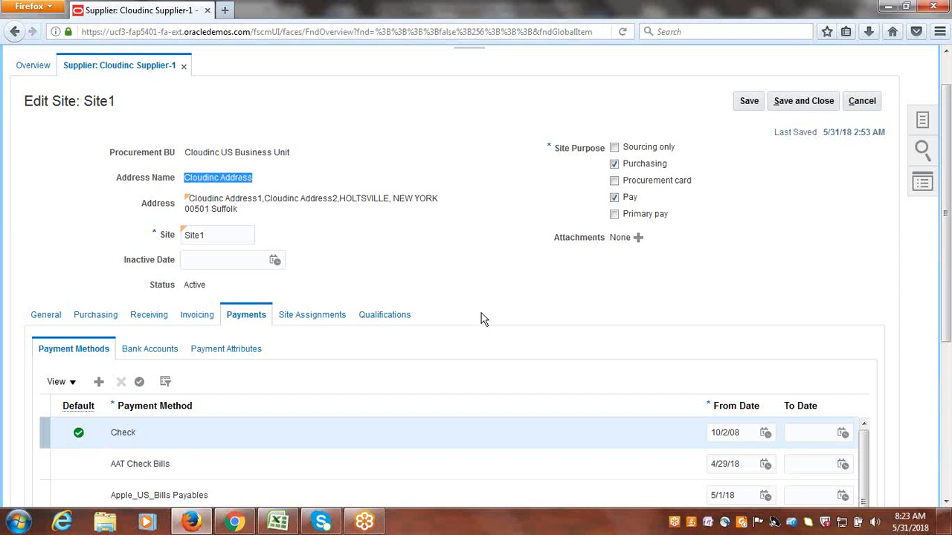
{"action": "left_click", "coordinate": [198, 316]}
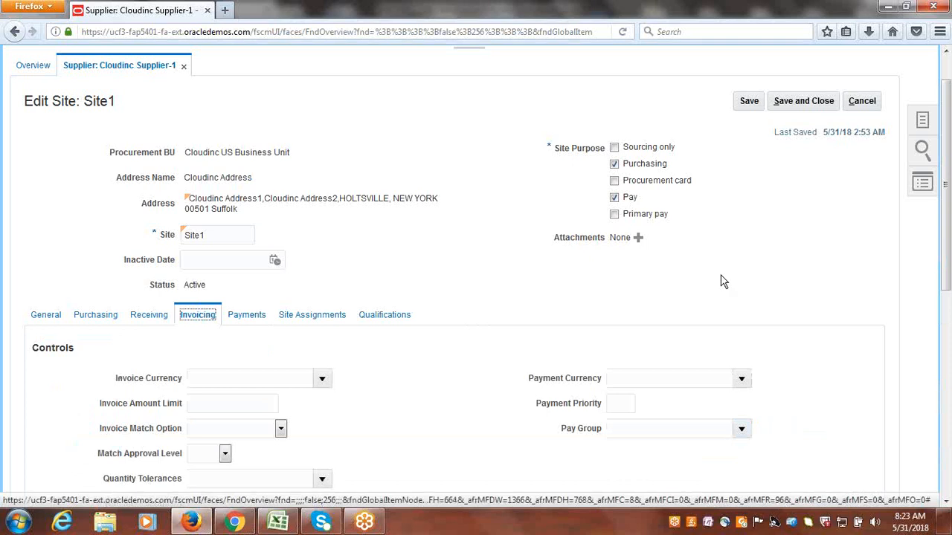
{"action": "scroll", "coordinate": [948, 235], "scroll_direction": "down", "scroll_amount": 2}
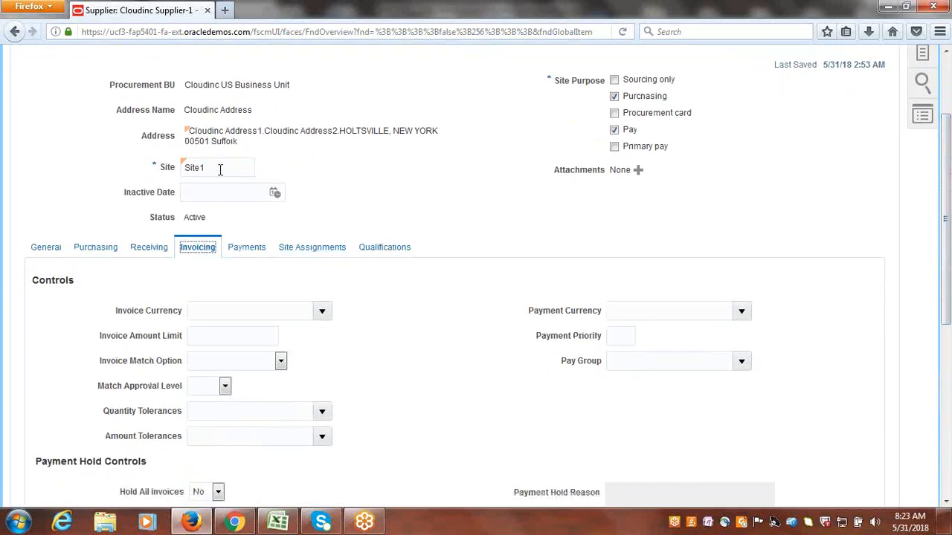
Set Site1's invoice currency and payment currency both to US Dollar
{"action": "left_click", "coordinate": [313, 180]}
{"action": "left_click", "coordinate": [323, 311]}
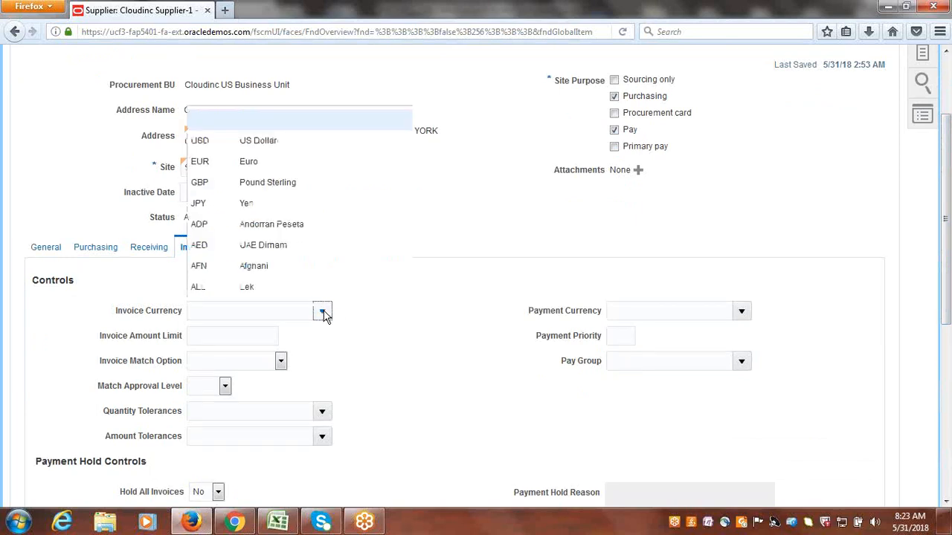
{"action": "left_click", "coordinate": [263, 108]}
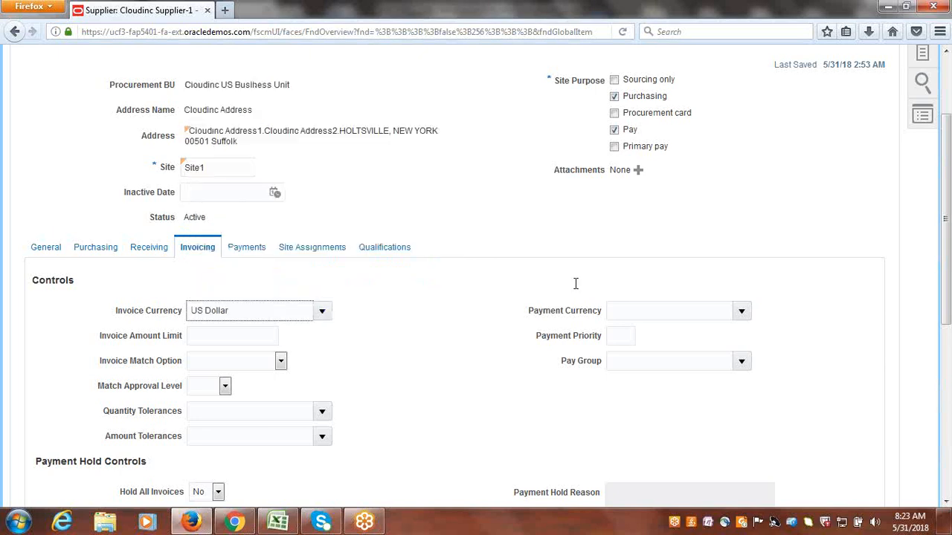
{"action": "left_click", "coordinate": [742, 312]}
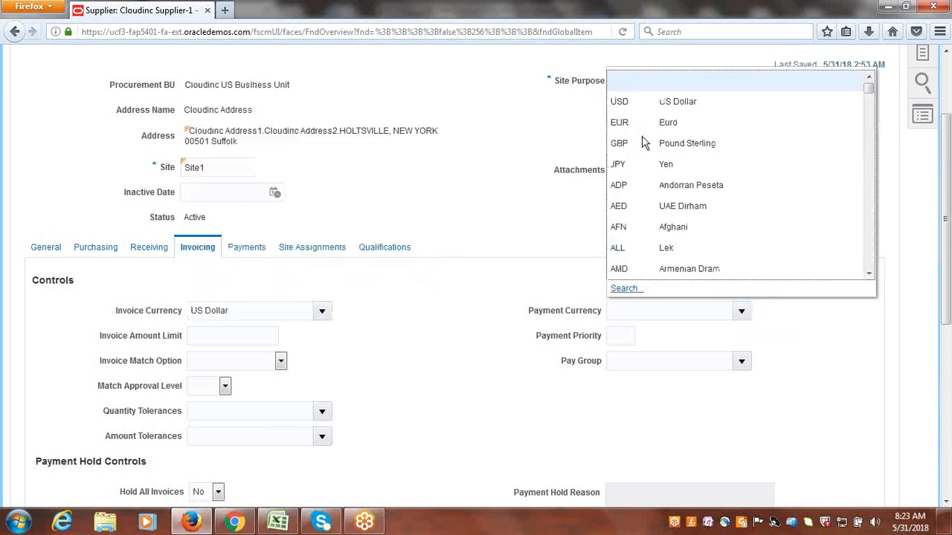
{"action": "left_click", "coordinate": [676, 101]}
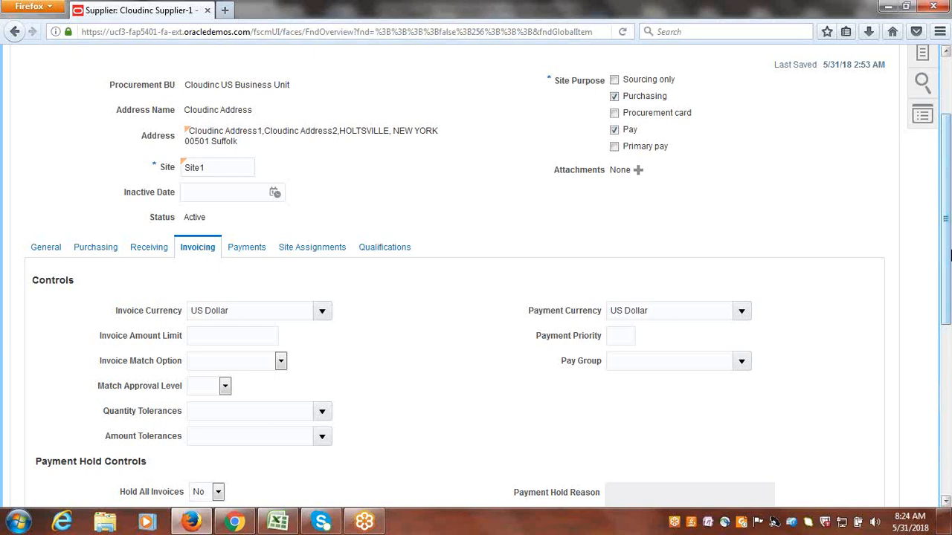
{"action": "left_click_drag", "start_coordinate": [949, 255], "coordinate": [950, 220]}
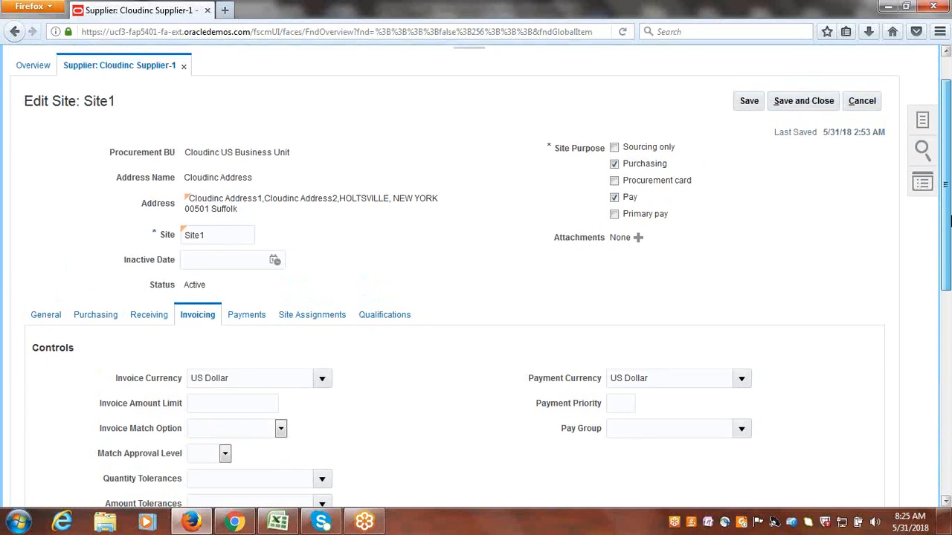
{"action": "mouse_move", "coordinate": [950, 220]}
{"action": "left_mouse_down"}
{"action": "mouse_move", "coordinate": [950, 191]}
{"action": "mouse_move", "coordinate": [950, 231]}
{"action": "mouse_move", "coordinate": [950, 209]}
{"action": "left_mouse_up"}
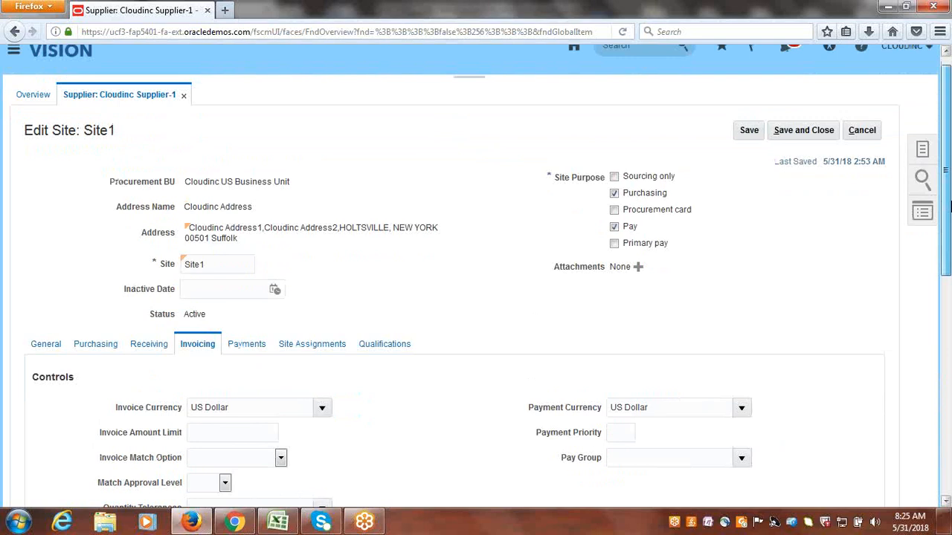
{"action": "left_click_drag", "start_coordinate": [951, 207], "coordinate": [951, 191]}
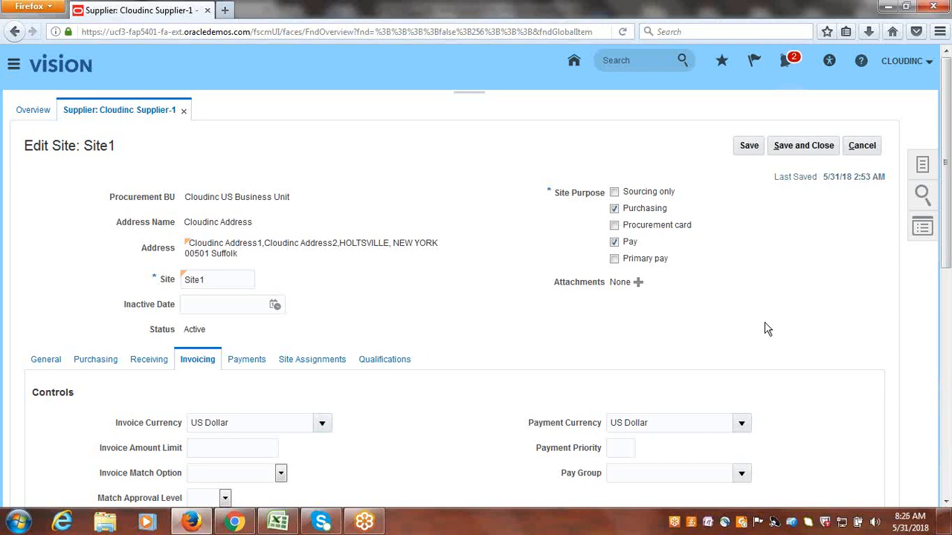
Save Site1, tick the Create Supplier task in Excel row 41, and return to Firefox
{"action": "left_click", "coordinate": [792, 151]}
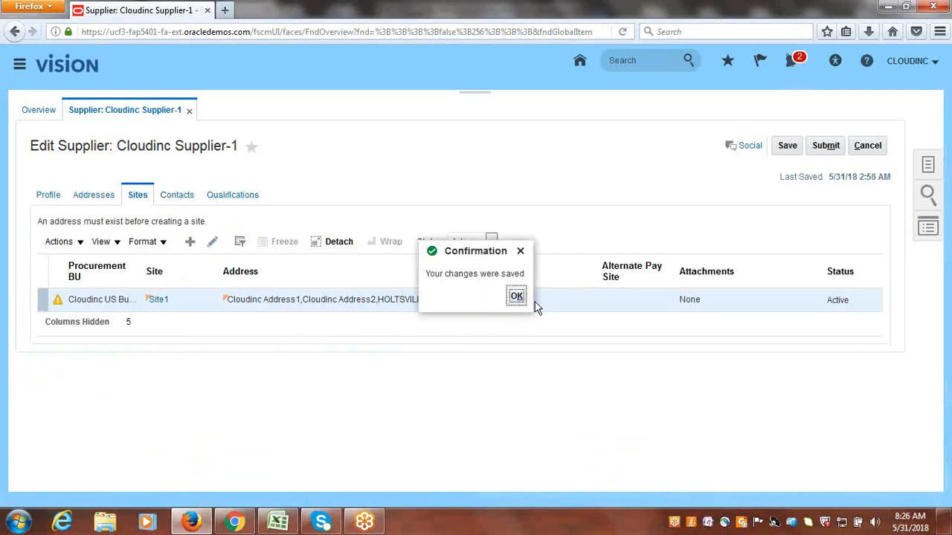
{"action": "left_click", "coordinate": [517, 296]}
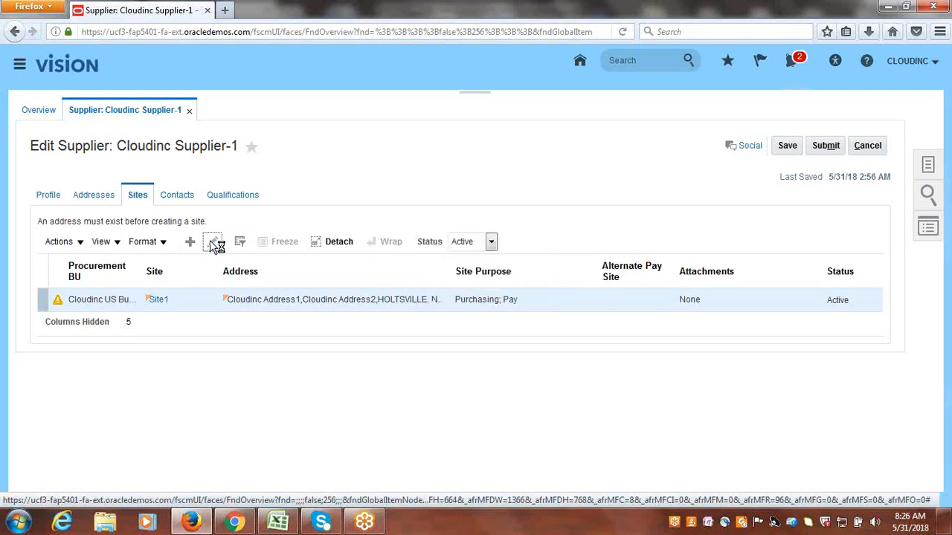
{"action": "left_click", "coordinate": [293, 527]}
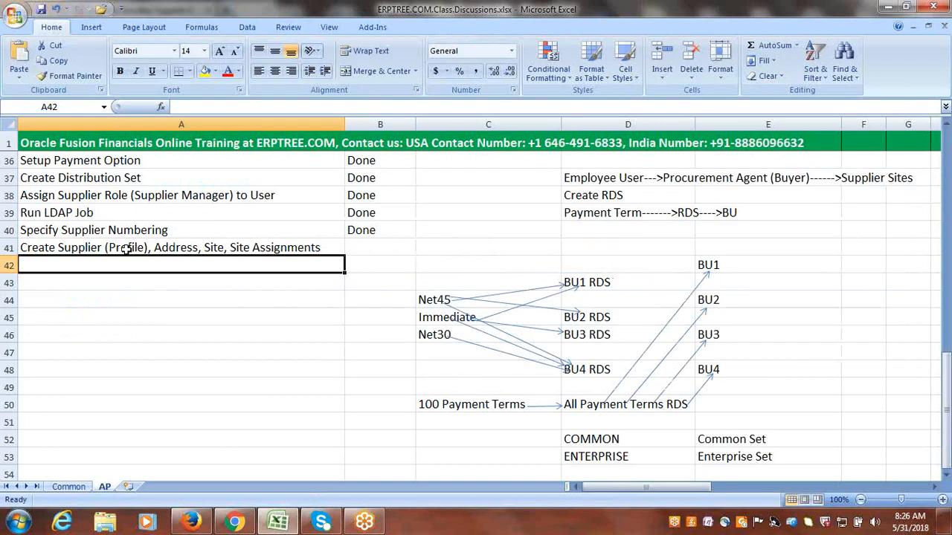
{"action": "left_click", "coordinate": [260, 247]}
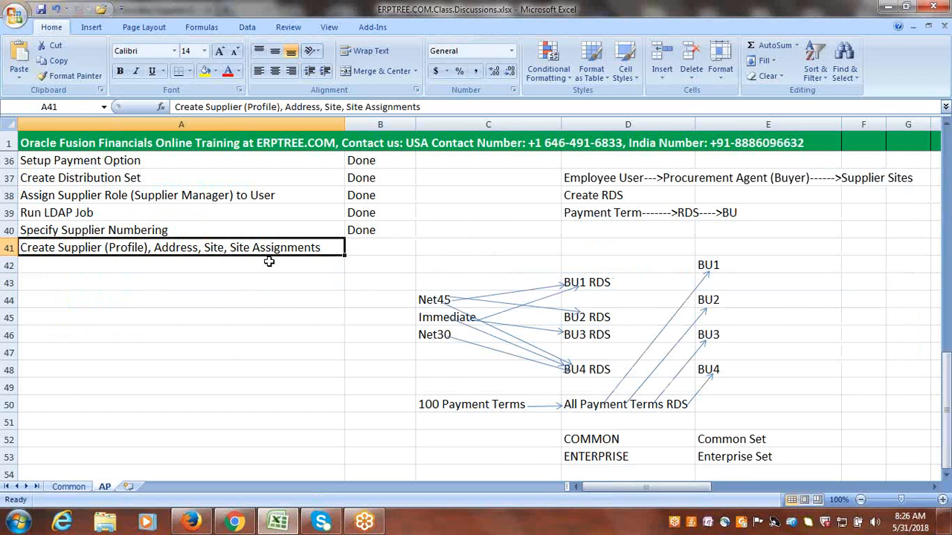
{"action": "key", "text": "alt+Tab"}
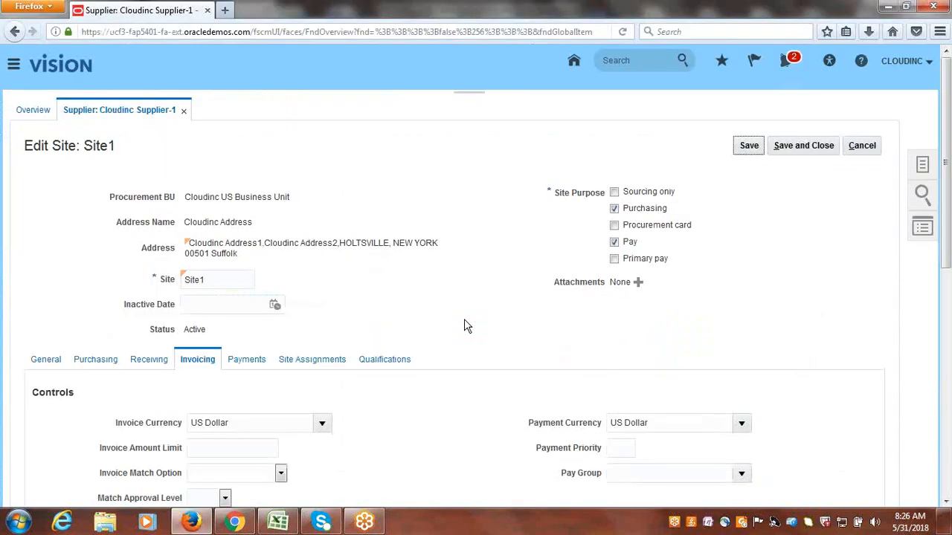
Show Site1's Site Assignments tab with its empty assignments table
{"action": "left_click", "coordinate": [309, 360]}
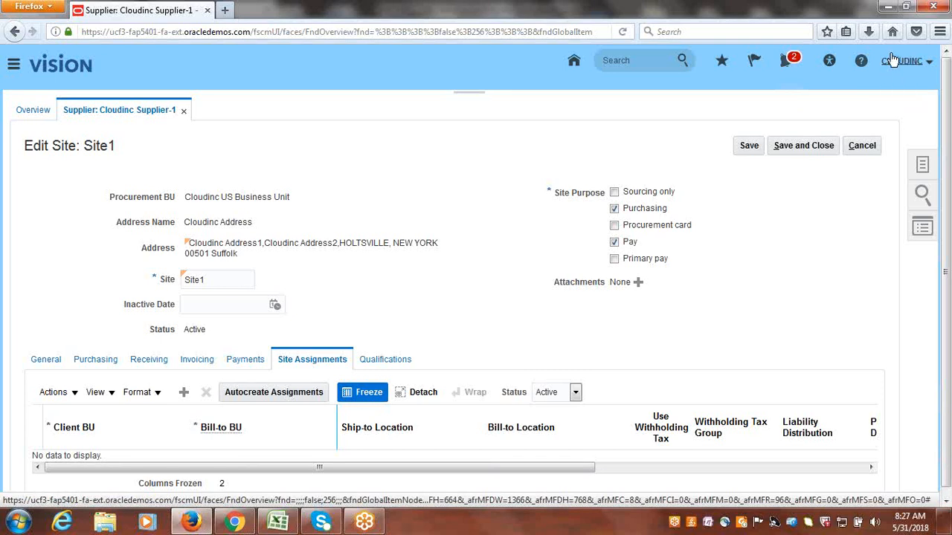
{"action": "left_click", "coordinate": [227, 279]}
Auto-assign Cloudinc US Business Unit to Site1 as client and bill-to BU
{"action": "left_click", "coordinate": [252, 394]}
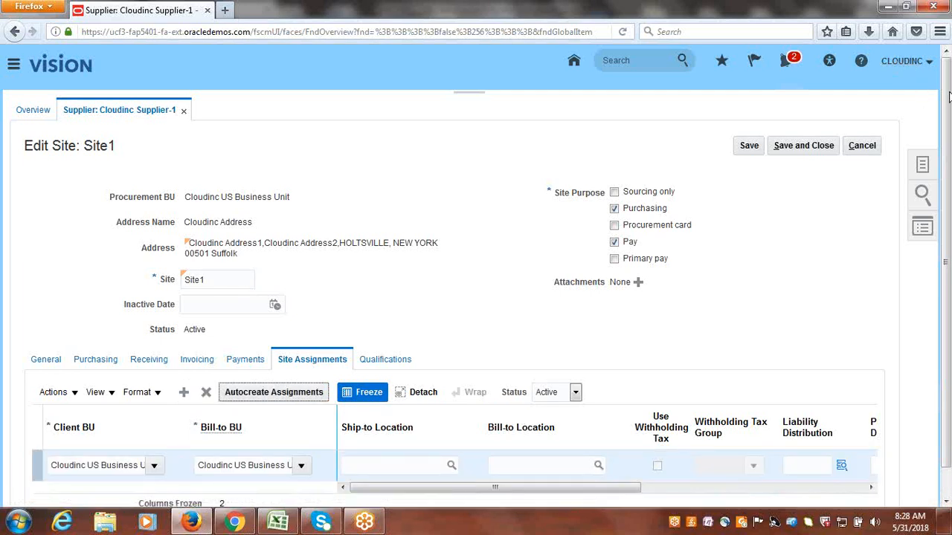
{"action": "left_click_drag", "start_coordinate": [945, 98], "coordinate": [946, 133]}
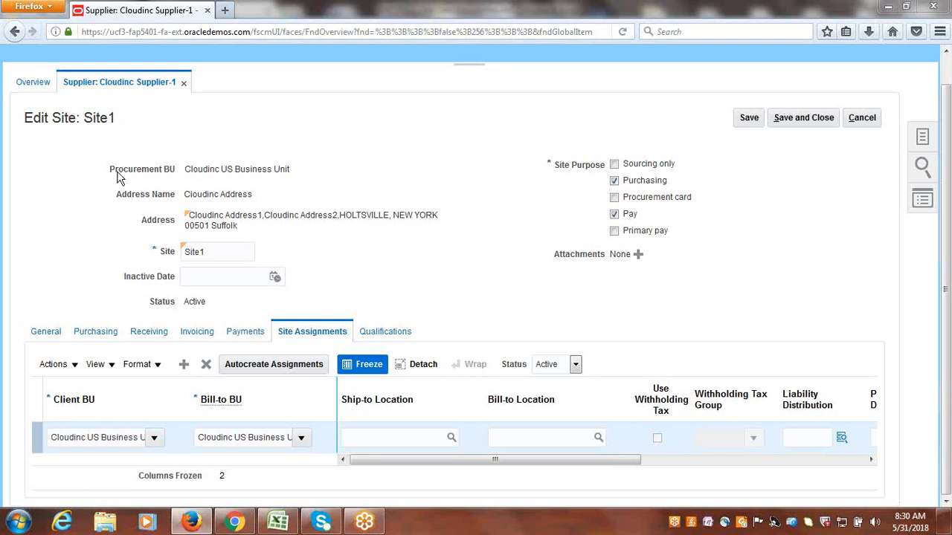
{"action": "left_click_drag", "start_coordinate": [109, 170], "coordinate": [176, 170]}
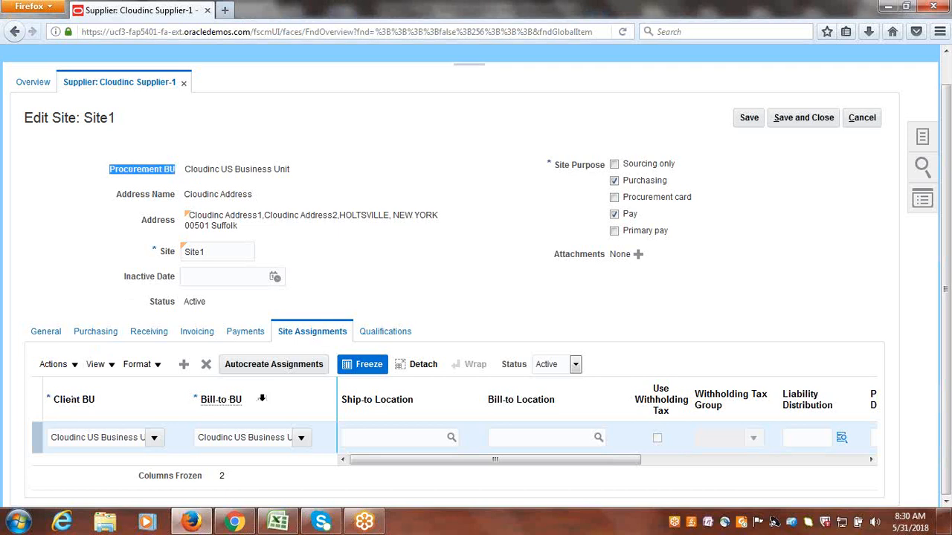
{"action": "left_click", "coordinate": [18, 523]}
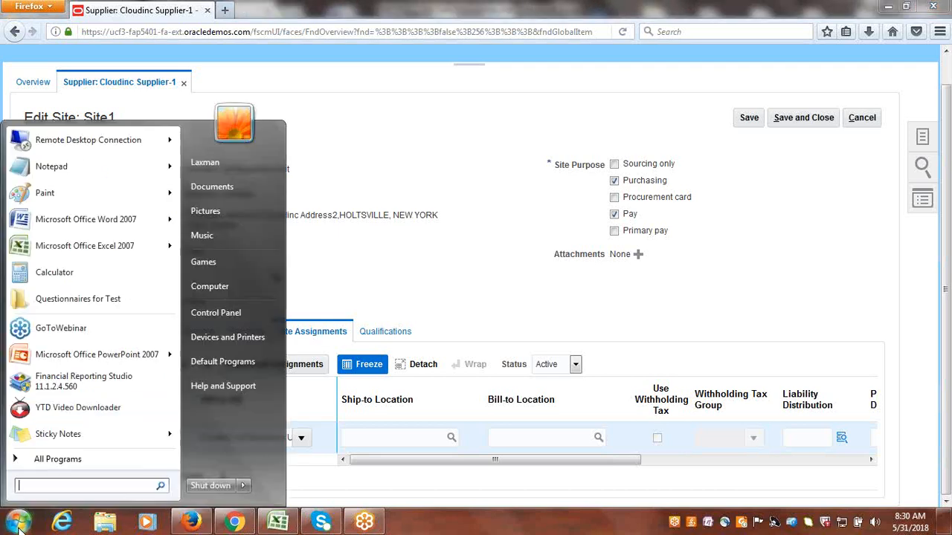
In Notepad, list Procurement BU, Client BU and Bill to BU/Sold to BU on separate lines
{"action": "left_click", "coordinate": [68, 166]}
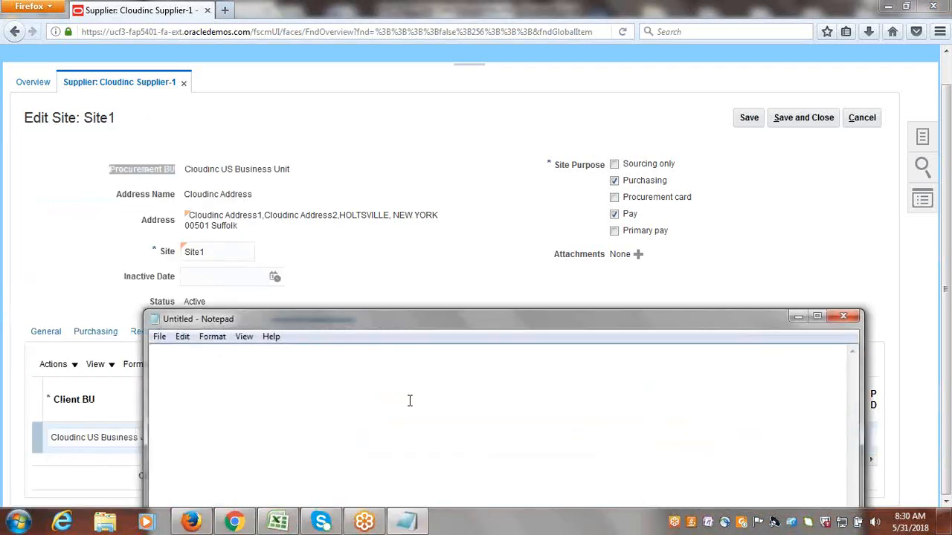
{"action": "type", "text": "Procurement"}
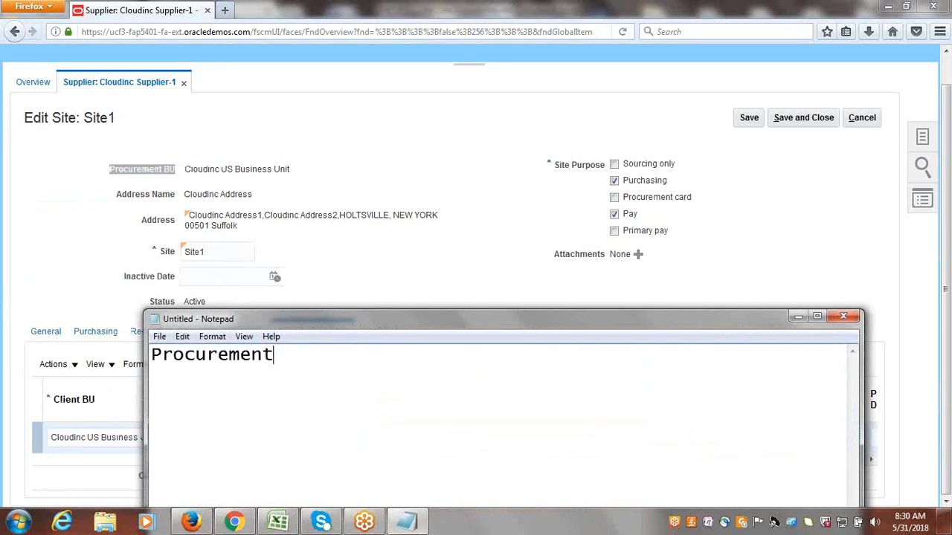
{"action": "type", "text": " BU"}
{"action": "key", "text": "Return"}
{"action": "type", "text": "Client"}
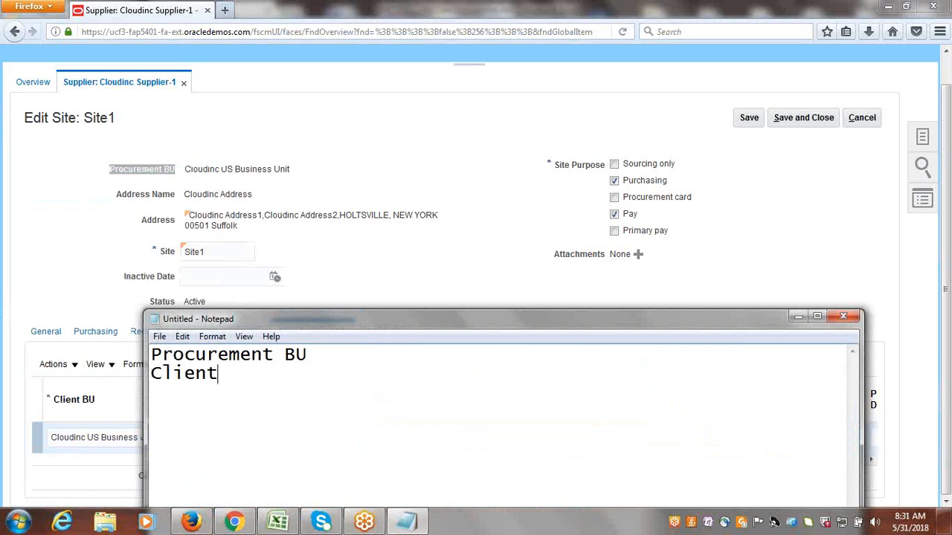
{"action": "type", "text": " bu"}
{"action": "key", "text": "BackSpace"}
{"action": "key", "text": "BackSpace"}
{"action": "type", "text": "BU"}
{"action": "key", "text": "Return"}
{"action": "type", "text": "Bill to "}
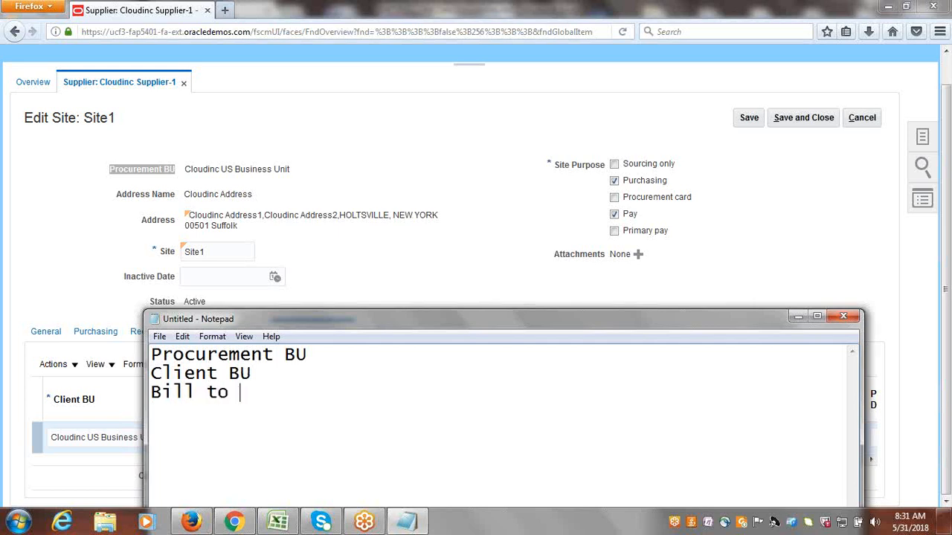
{"action": "type", "text": "BU/so"}
{"action": "key", "text": "BackSpace"}
{"action": "key", "text": "BackSpace"}
{"action": "type", "text": "So"}
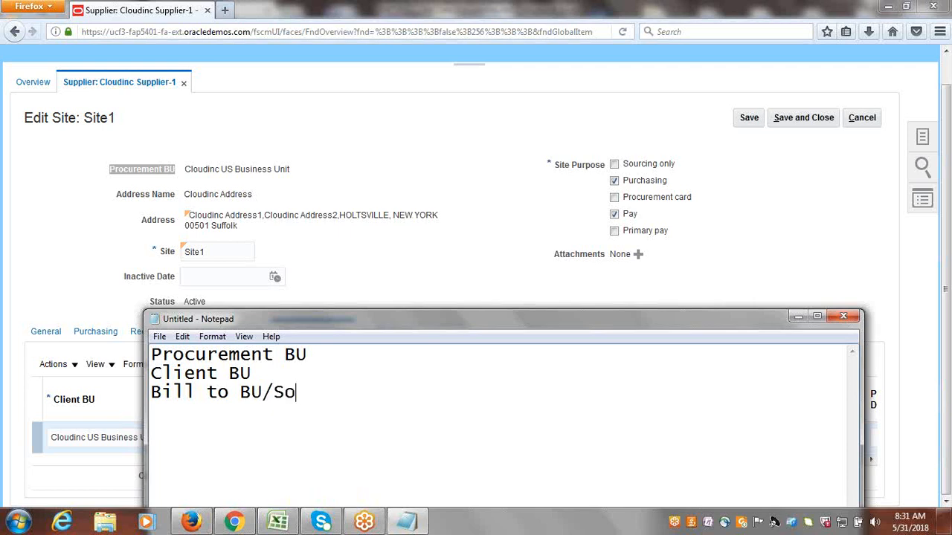
{"action": "type", "text": "ld to BU"}
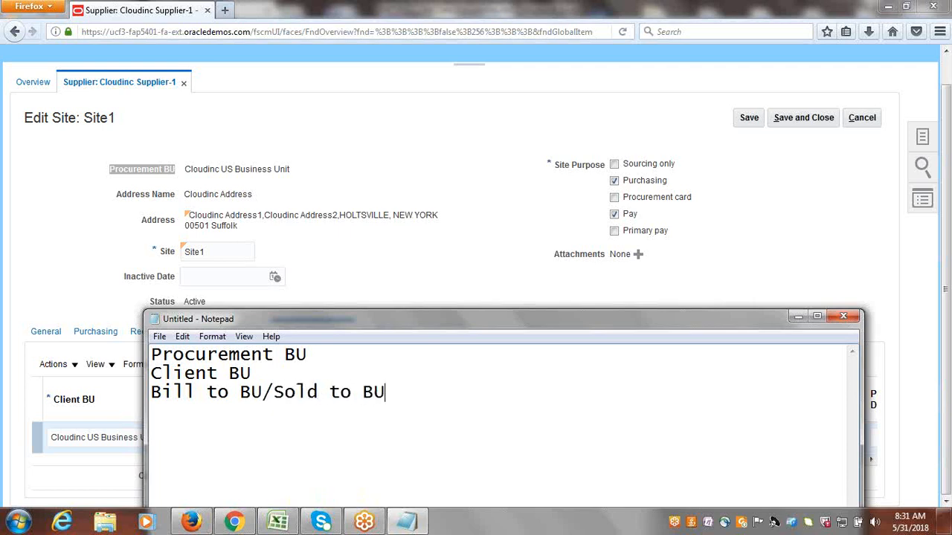
Add a colon after Procurement BU and a new 'Requisition BU:' line
{"action": "left_click_drag", "start_coordinate": [437, 327], "coordinate": [616, 207]}
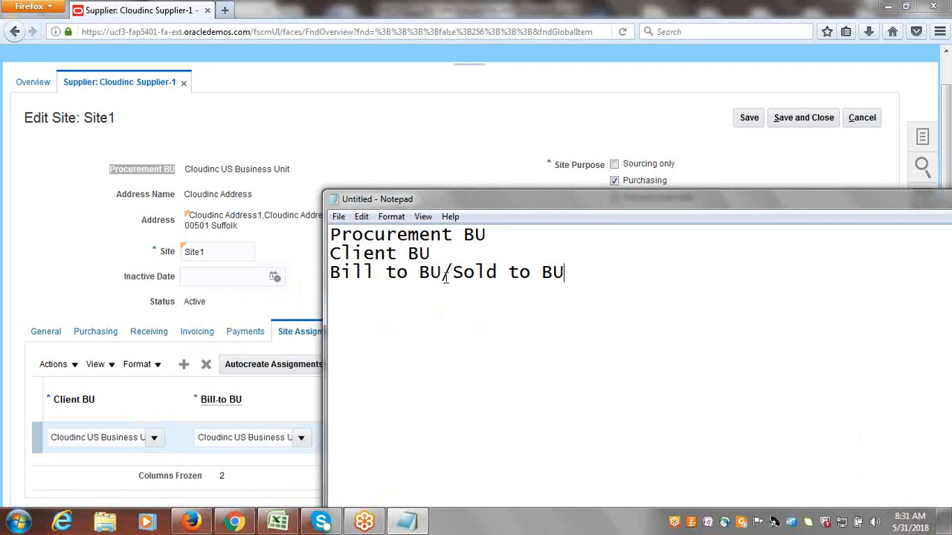
{"action": "left_click_drag", "start_coordinate": [451, 276], "coordinate": [565, 273]}
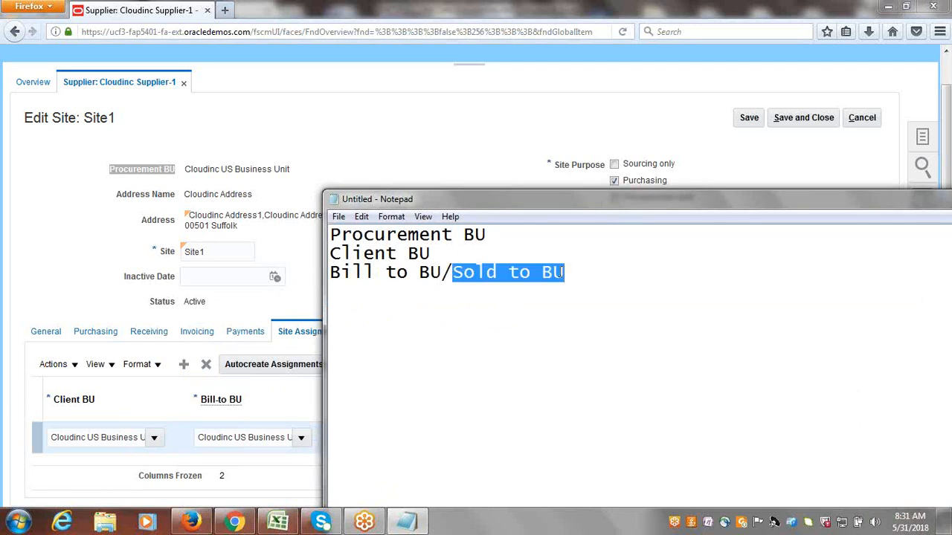
{"action": "left_click", "coordinate": [510, 232]}
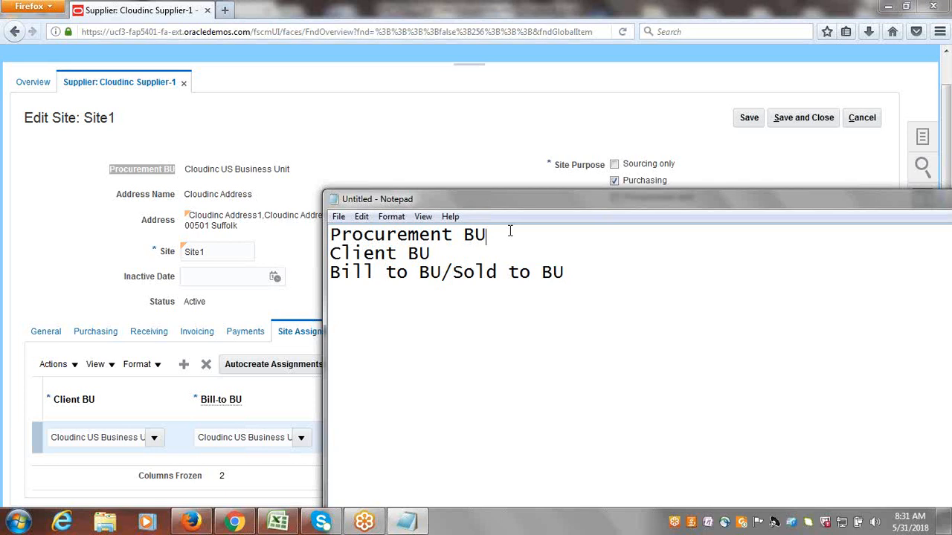
{"action": "type", "text": ":"}
{"action": "key", "text": "Return"}
{"action": "type", "text": "R"}
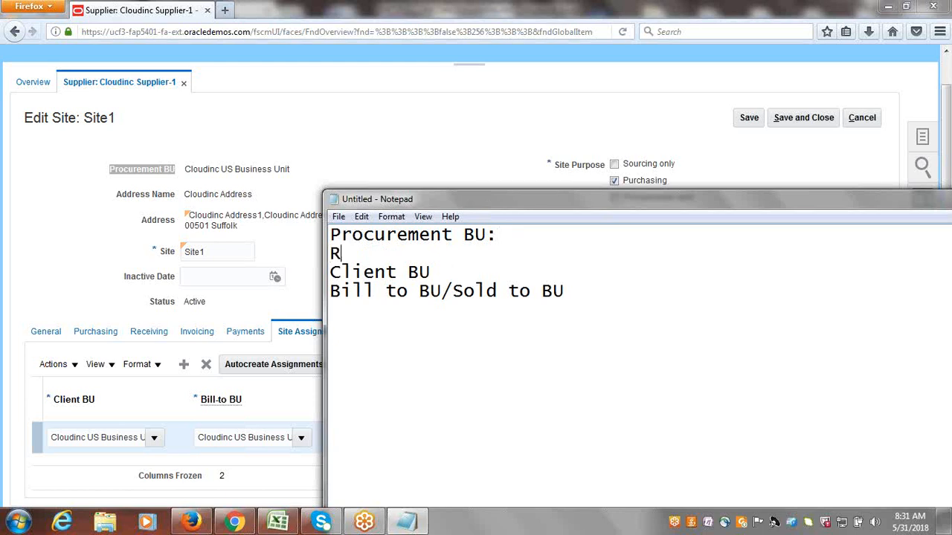
{"action": "type", "text": "equisi"}
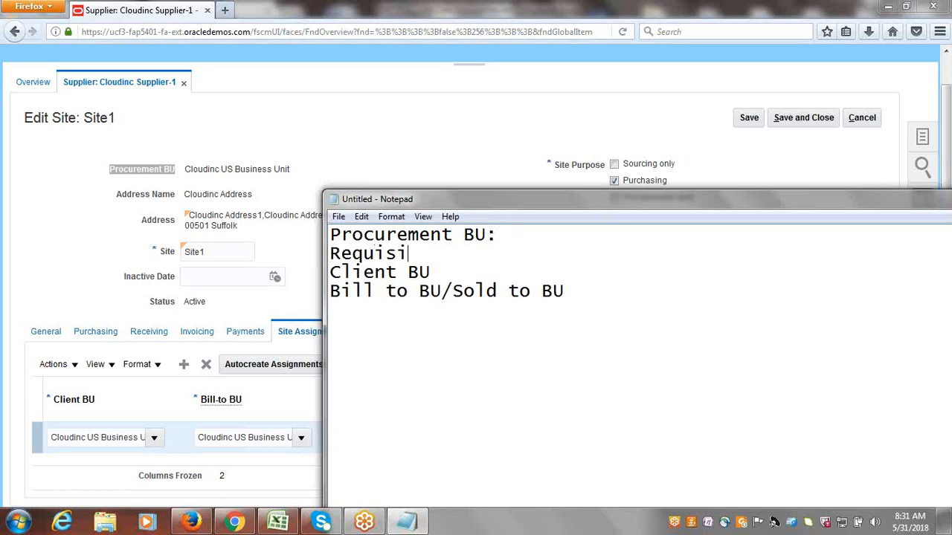
{"action": "type", "text": "tion BU:"}
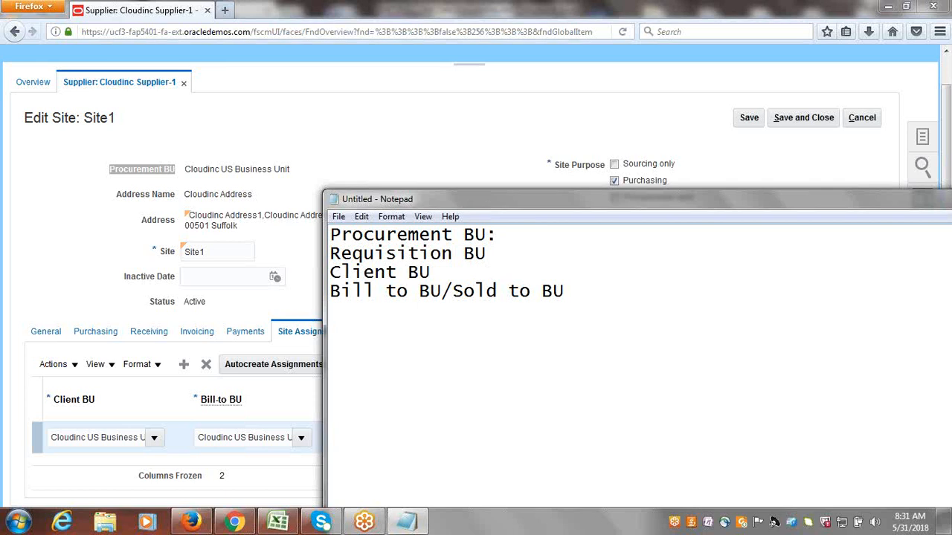
Complete the notes as Procurement BU:PO, Requisition BU:Req. and Client BU: Requisition BU
{"action": "left_click", "coordinate": [510, 233]}
{"action": "type", "text": "po"}
{"action": "key", "text": "BackSpace"}
{"action": "key", "text": "BackSpace"}
{"action": "type", "text": "PO"}
{"action": "left_click", "coordinate": [513, 251]}
{"action": "type", "text": "Req"}
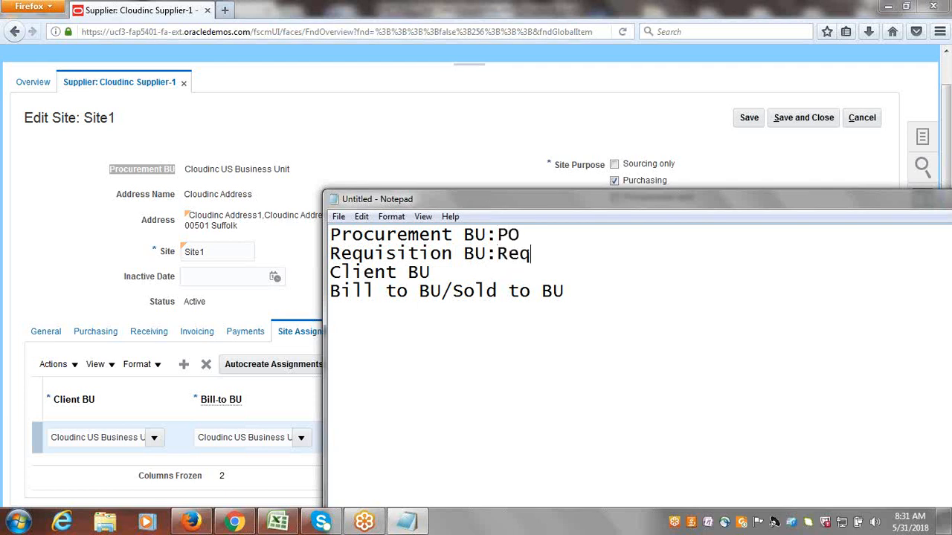
{"action": "type", "text": "."}
{"action": "left_click", "coordinate": [459, 273]}
{"action": "type", "text": ": Requisiti"}
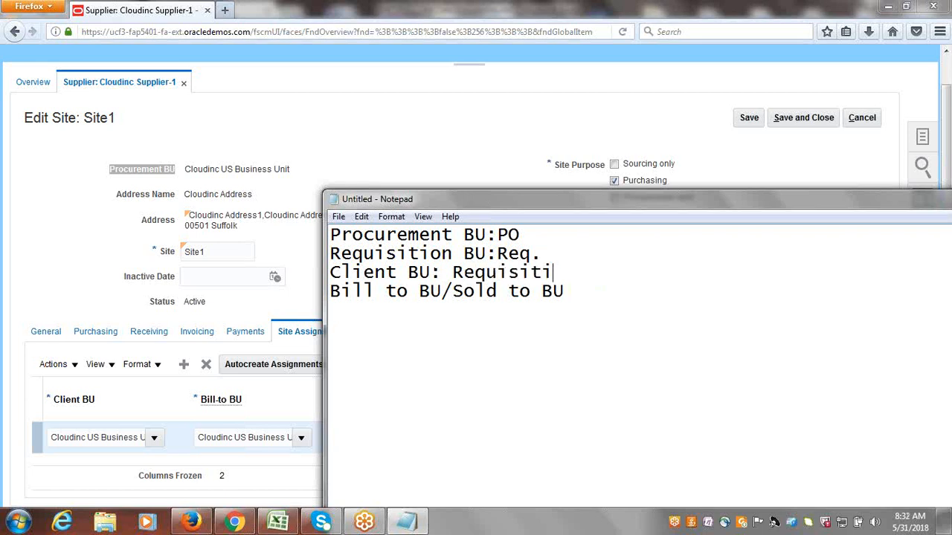
{"action": "type", "text": "on BU"}
{"action": "left_click_drag", "start_coordinate": [542, 255], "coordinate": [329, 255]}
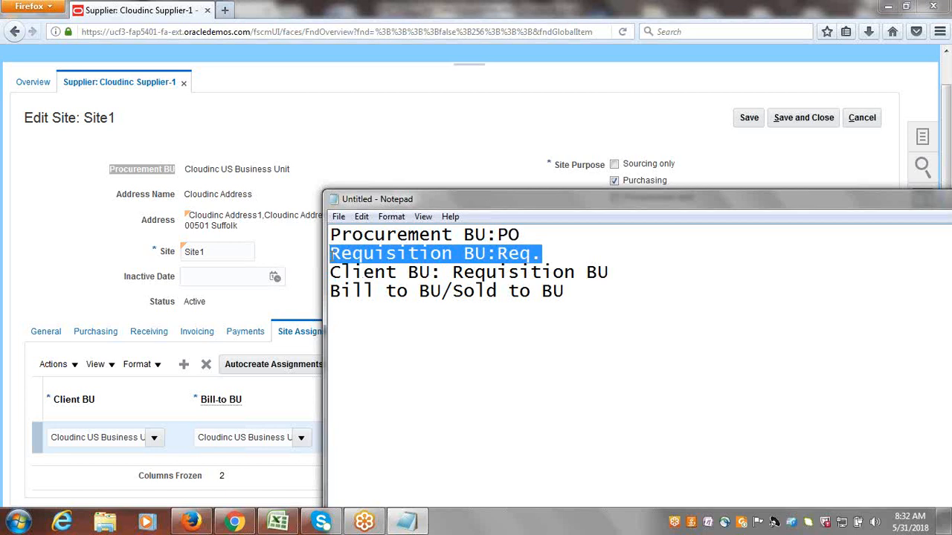
Delete the Requisition BU:Req. line from the note
{"action": "key", "text": "BackSpace"}
{"action": "key", "text": "BackSpace"}
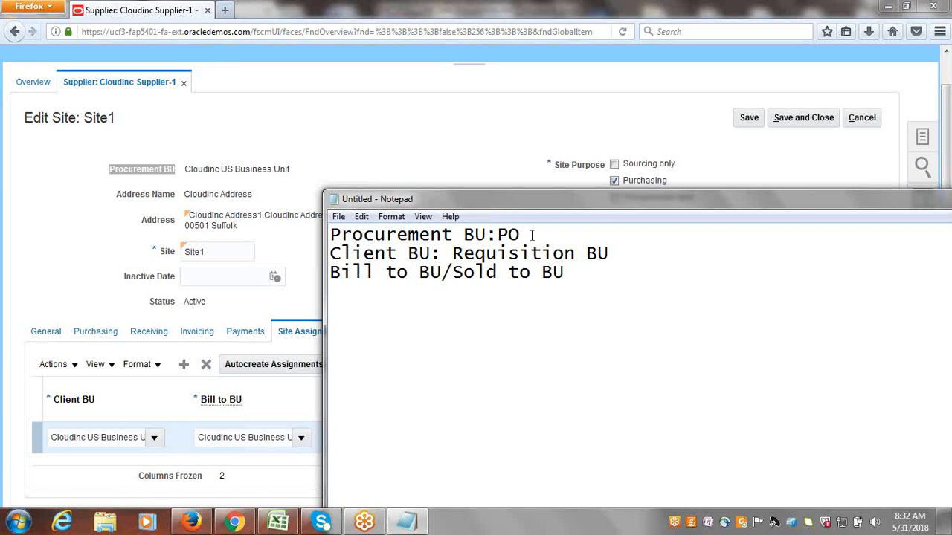
{"action": "left_click_drag", "start_coordinate": [529, 235], "coordinate": [330, 238]}
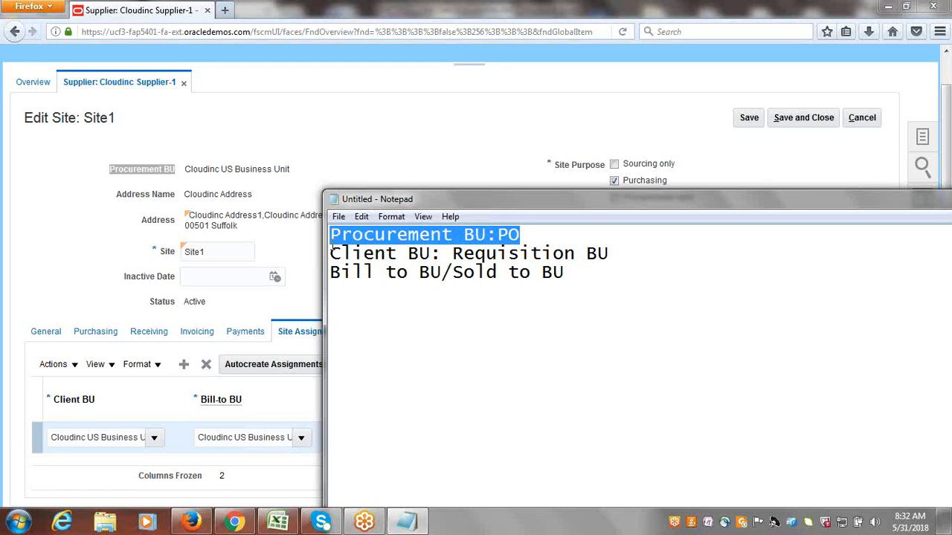
{"action": "left_click_drag", "start_coordinate": [629, 265], "coordinate": [628, 261]}
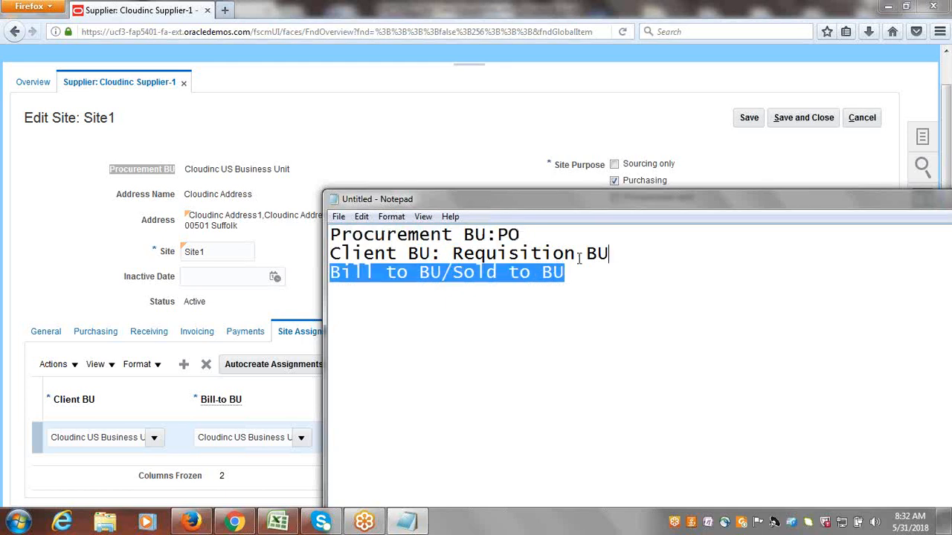
{"action": "left_click", "coordinate": [422, 255]}
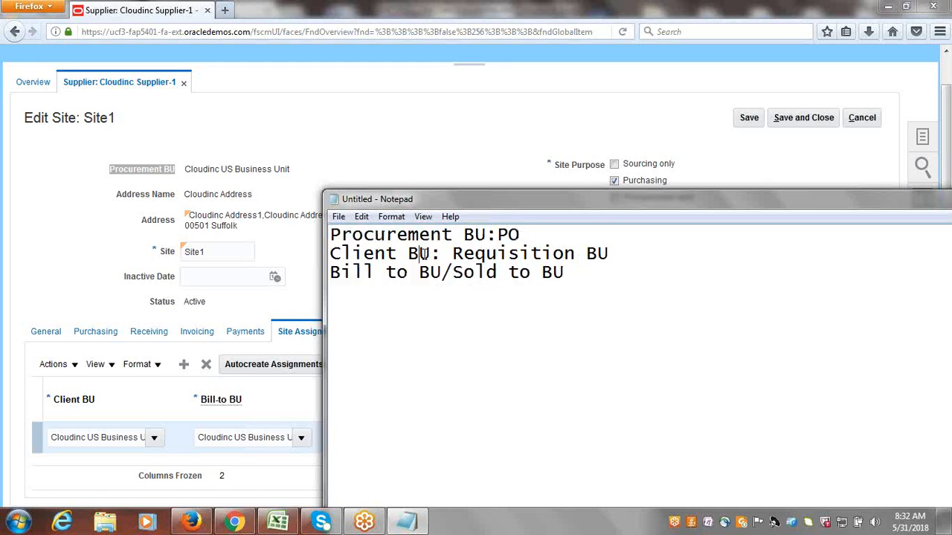
Prefix the Client line with BU1: and shorten it to 'Client BU: Requisition'
{"action": "left_click", "coordinate": [331, 254]}
{"action": "type", "text": "bu"}
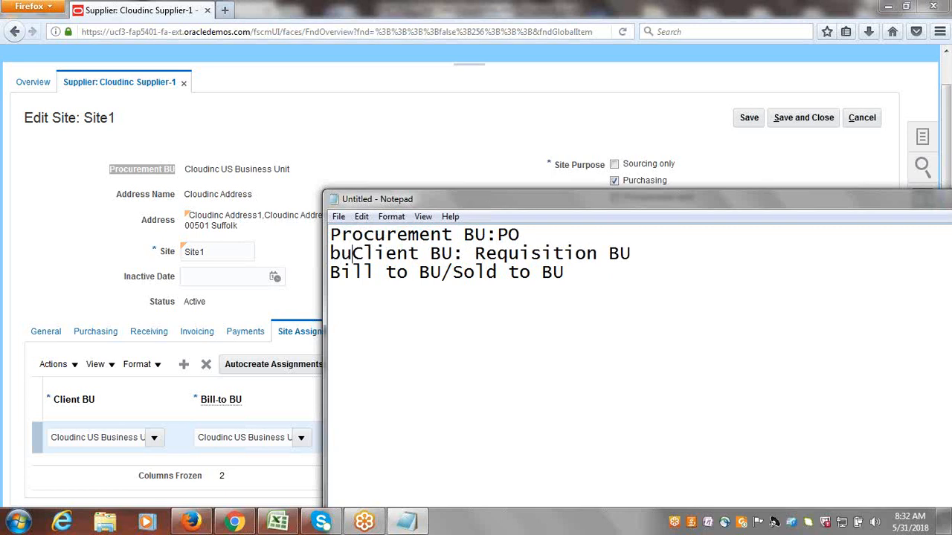
{"action": "key", "text": "BackSpace"}
{"action": "key", "text": "BackSpace"}
{"action": "type", "text": "BU1:"}
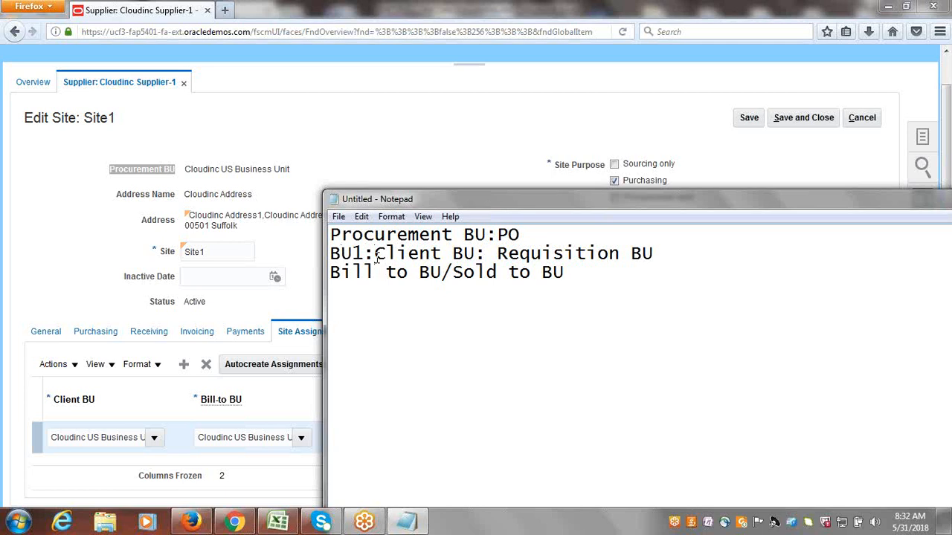
{"action": "left_click_drag", "start_coordinate": [497, 253], "coordinate": [656, 254]}
{"action": "left_click", "coordinate": [664, 255]}
{"action": "key", "text": "BackSpace"}
{"action": "key", "text": "BackSpace"}
{"action": "key", "text": "BackSpace"}
Prefix the Procurement line with BU2: and start BU3: on the Bill to line
{"action": "left_click", "coordinate": [331, 235]}
{"action": "type", "text": "b"}
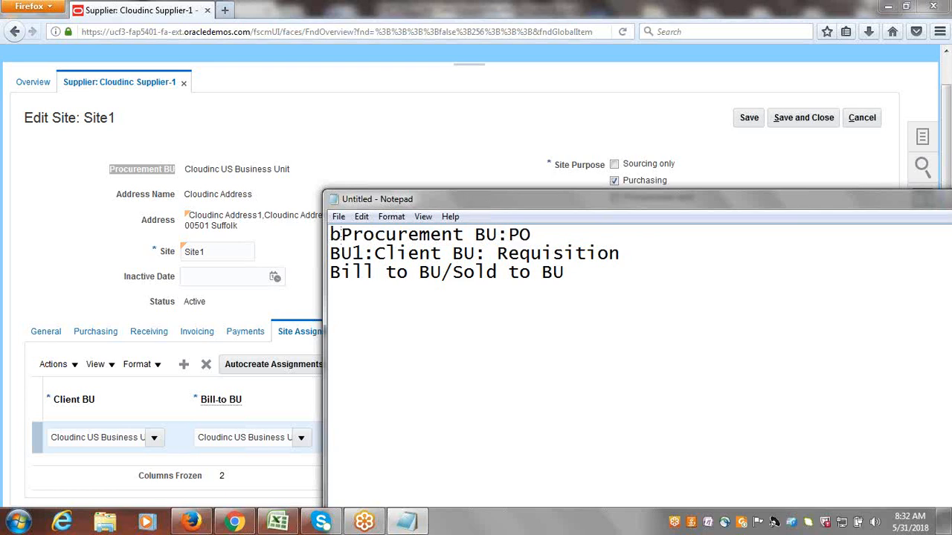
{"action": "key", "text": "BackSpace"}
{"action": "type", "text": "BU2"}
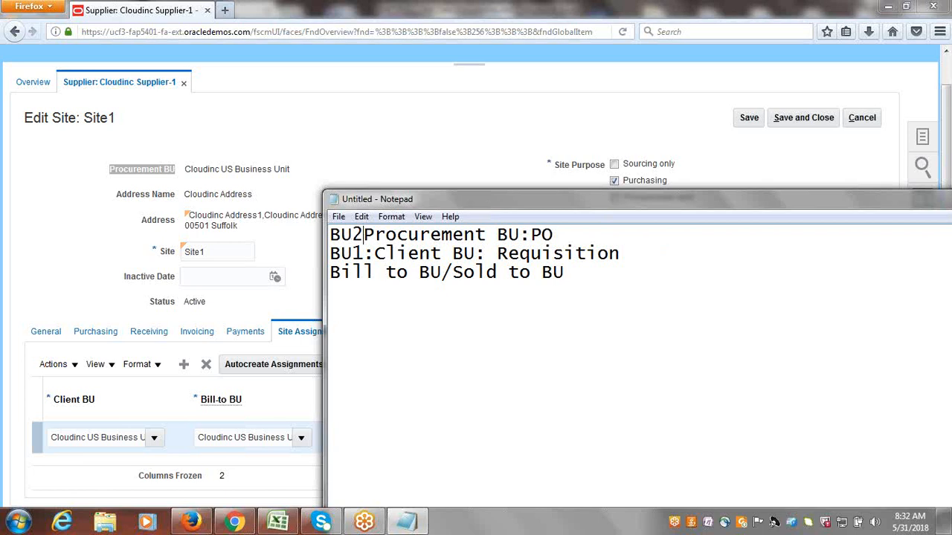
{"action": "type", "text": ":"}
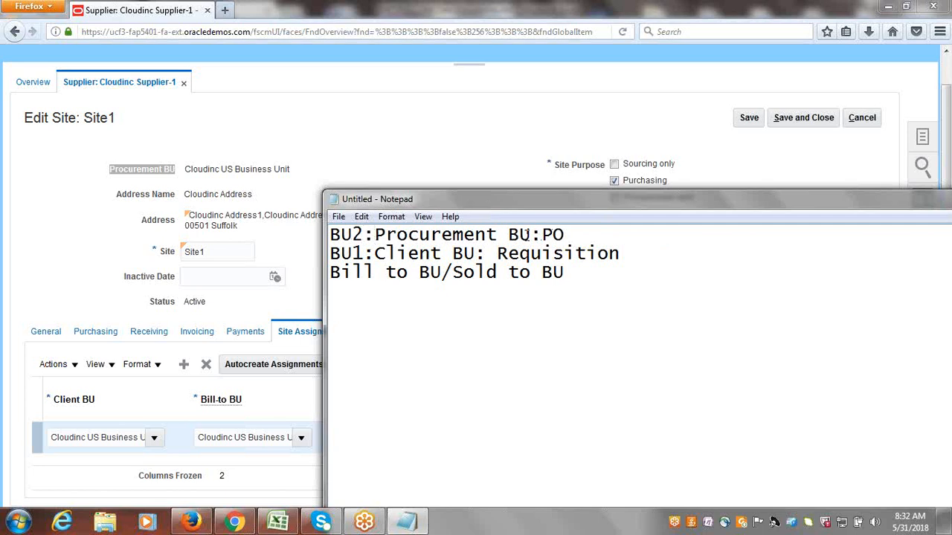
{"action": "left_click", "coordinate": [572, 236]}
{"action": "left_click", "coordinate": [372, 270]}
{"action": "left_click", "coordinate": [332, 272]}
{"action": "type", "text": "BU3"}
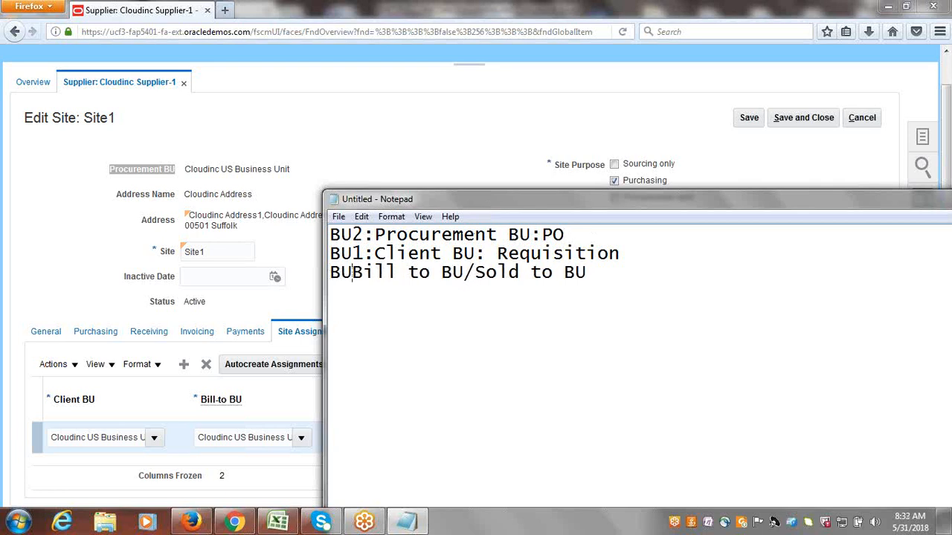
{"action": "type", "text": ":"}
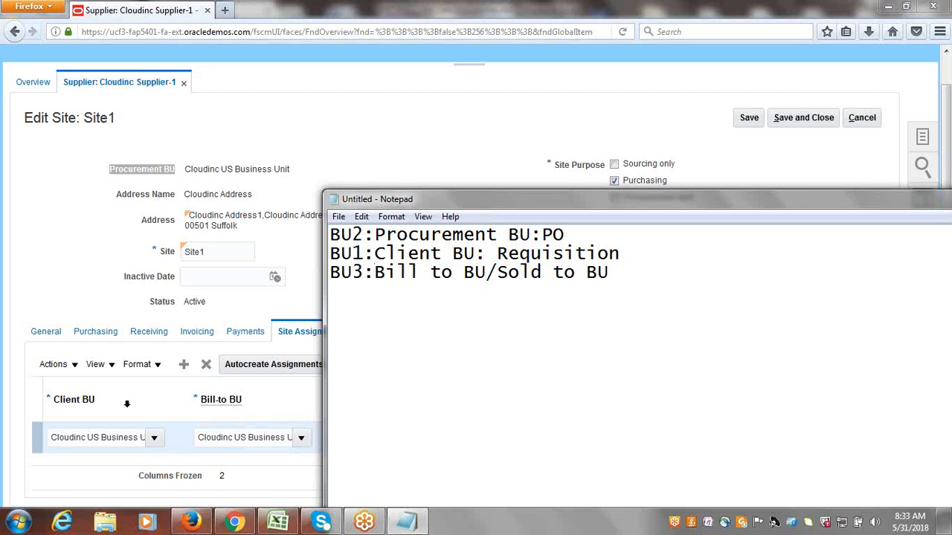
Bring the Edit Site: Site1 assignments table back in front of the Notepad notes
{"action": "mouse_move", "coordinate": [220, 404]}
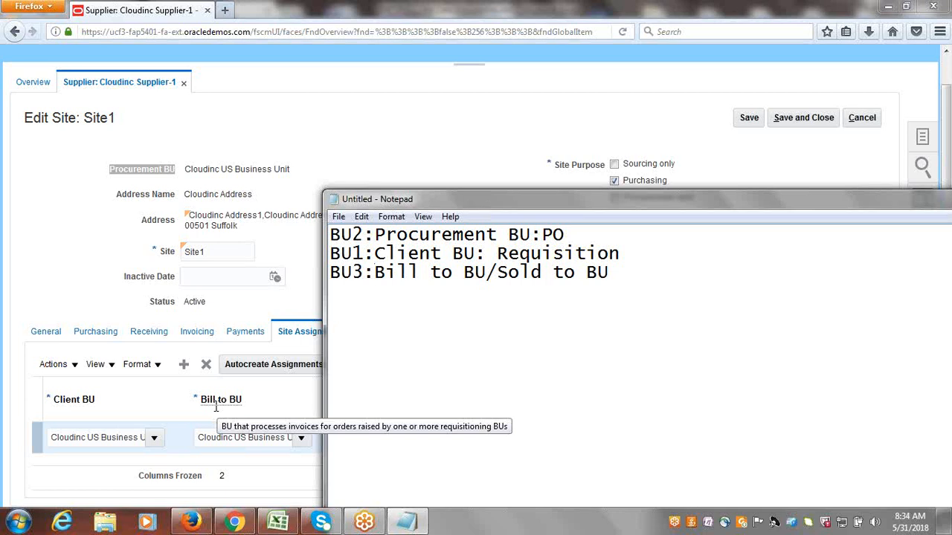
{"action": "left_click", "coordinate": [69, 406]}
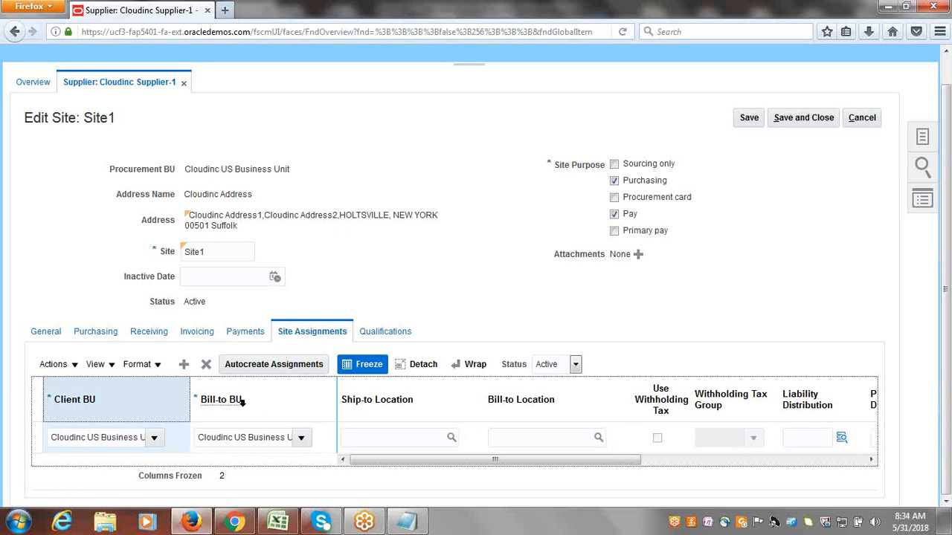
Bring the BU role notes forward and select the 'Sold to BU' wording on line 3
{"action": "left_click", "coordinate": [410, 524]}
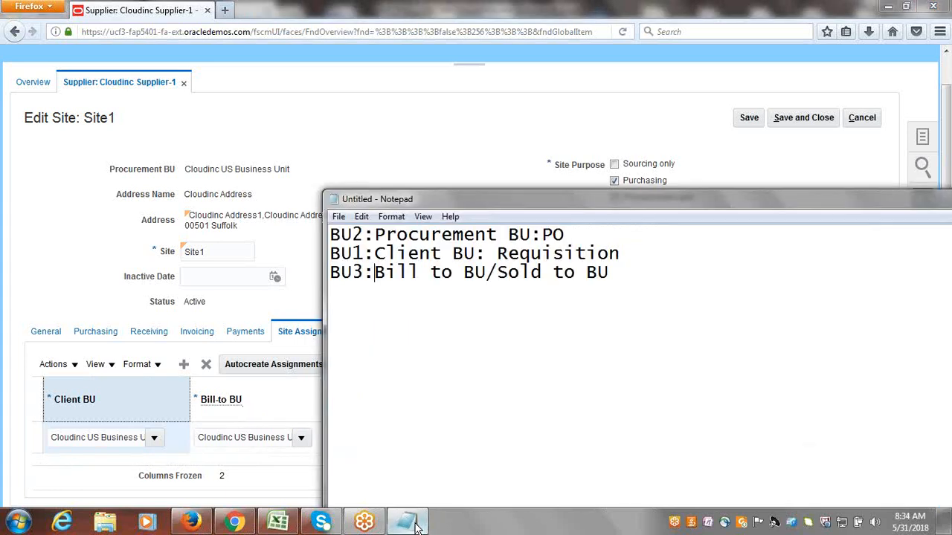
{"action": "left_click_drag", "start_coordinate": [620, 271], "coordinate": [497, 272]}
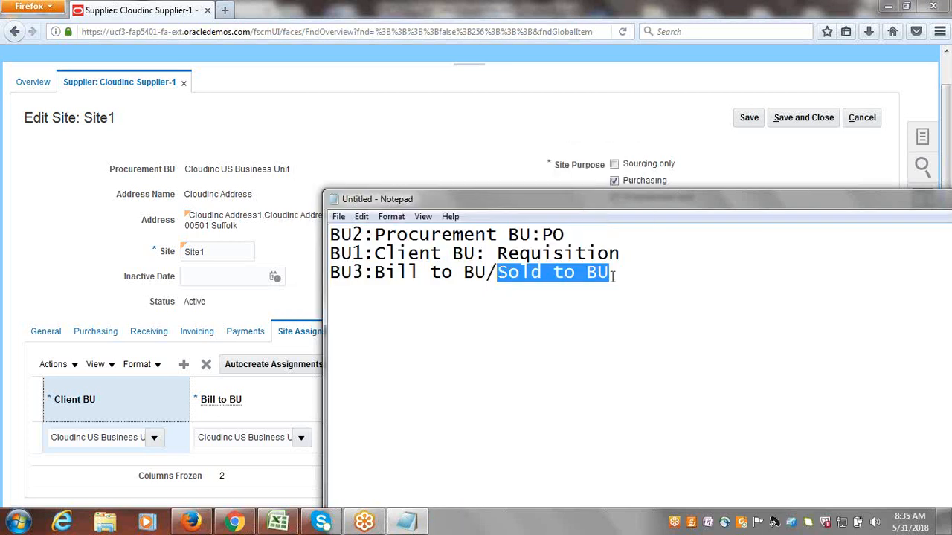
{"action": "left_click_drag", "start_coordinate": [611, 277], "coordinate": [497, 272]}
Return to the Site1 assignments page and select the Bill-to BU column
{"action": "left_click", "coordinate": [269, 397]}
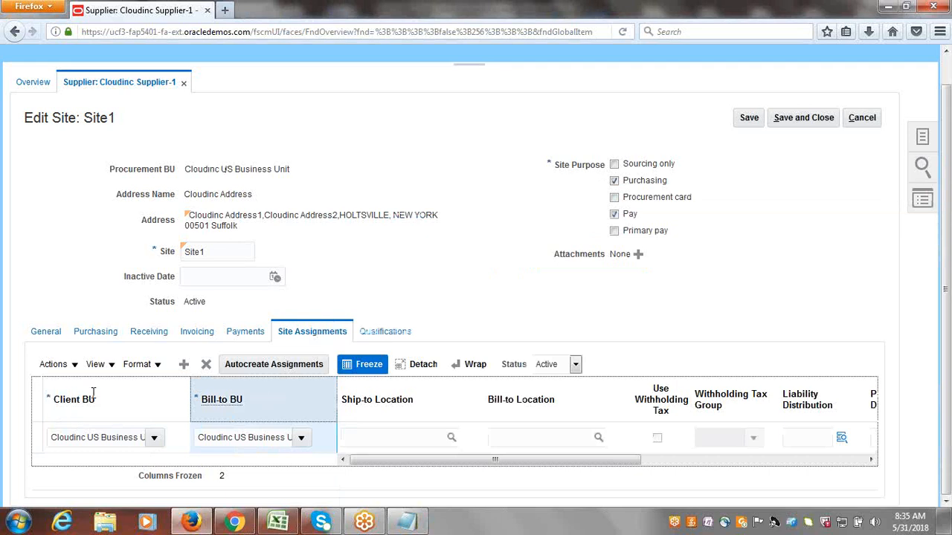
{"action": "left_click", "coordinate": [245, 398]}
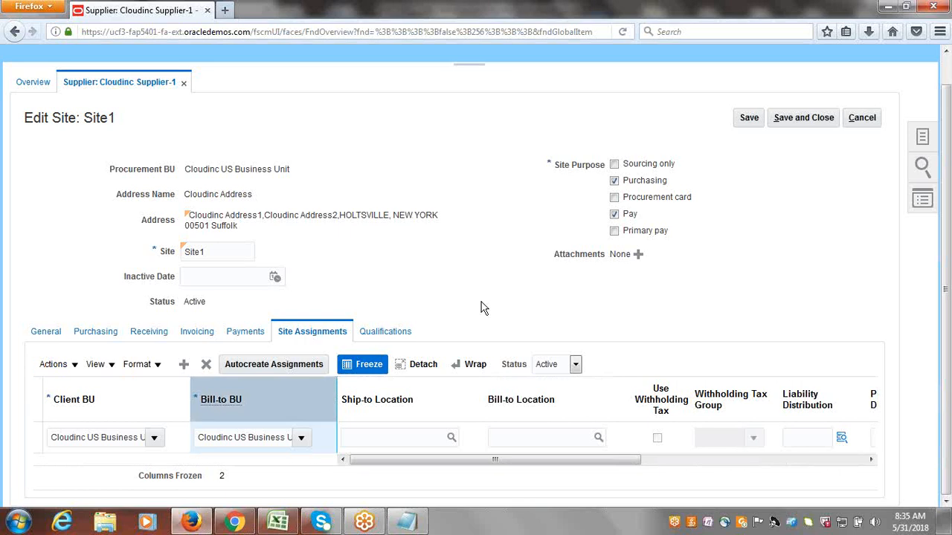
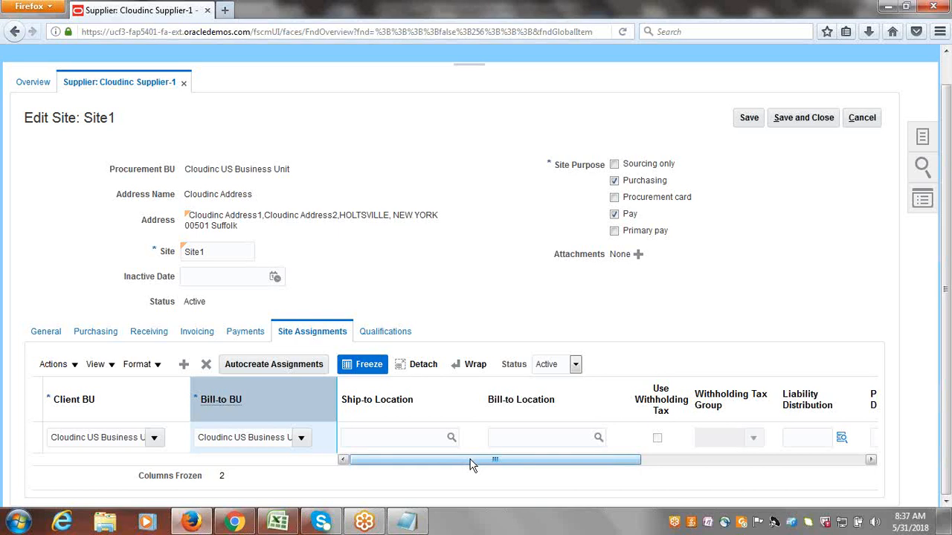
Select Site1's Procurement BU name and look up the Liability Distribution account
{"action": "left_click_drag", "start_coordinate": [471, 459], "coordinate": [455, 460]}
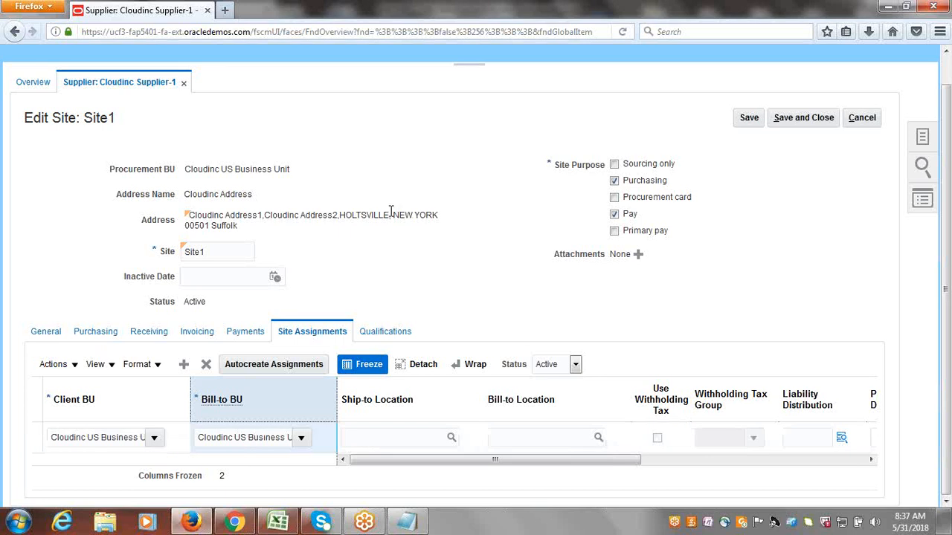
{"action": "triple_click", "coordinate": [233, 170]}
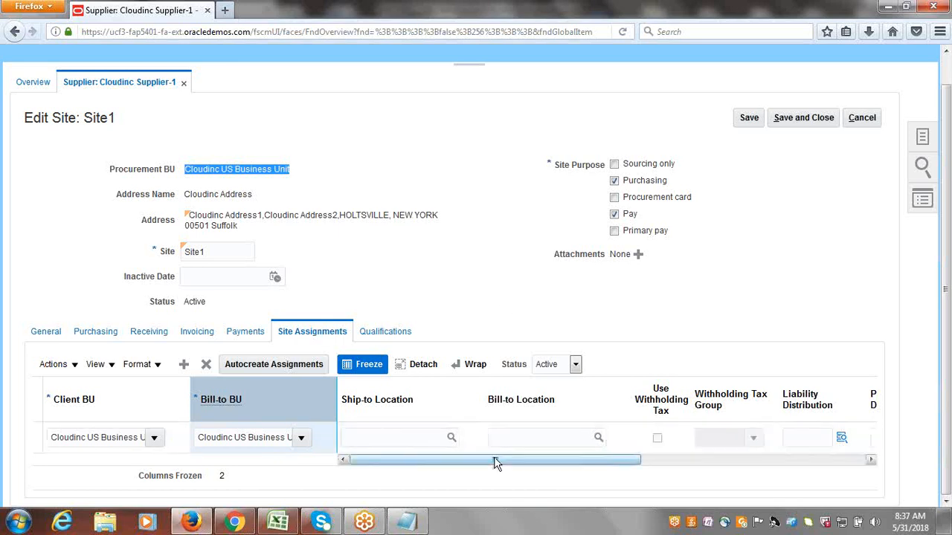
{"action": "left_click_drag", "start_coordinate": [496, 461], "coordinate": [637, 469]}
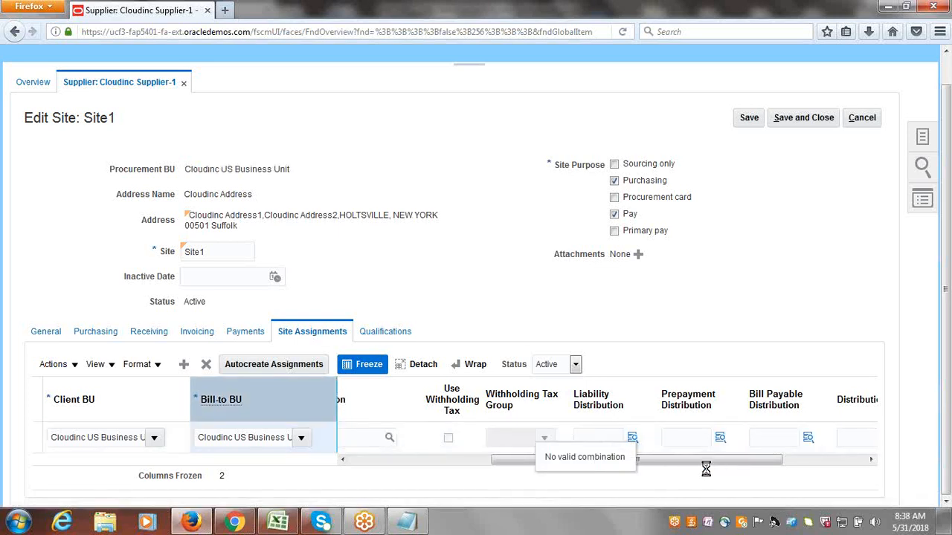
{"action": "mouse_move", "coordinate": [700, 460]}
{"action": "left_mouse_down"}
{"action": "mouse_move", "coordinate": [763, 460]}
{"action": "mouse_move", "coordinate": [681, 459]}
{"action": "left_mouse_up"}
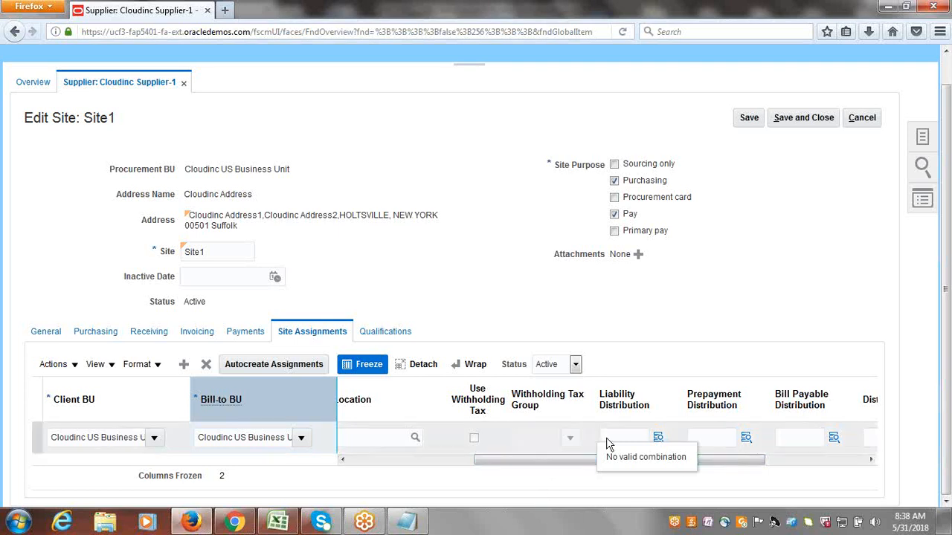
{"action": "left_click", "coordinate": [659, 437]}
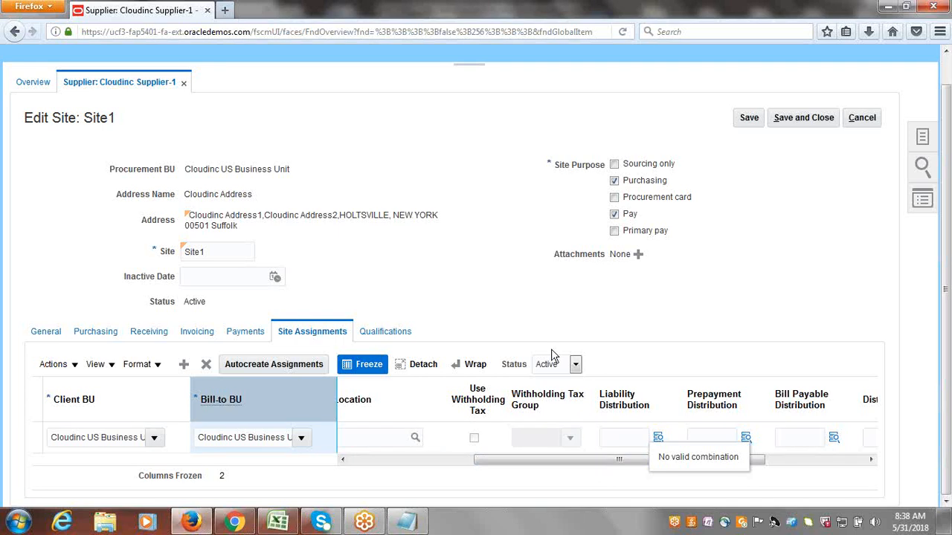
{"action": "left_click", "coordinate": [615, 436]}
Choose Expense from the Distribution Set list on Site1's assignment row
{"action": "left_click_drag", "start_coordinate": [606, 466], "coordinate": [670, 475]}
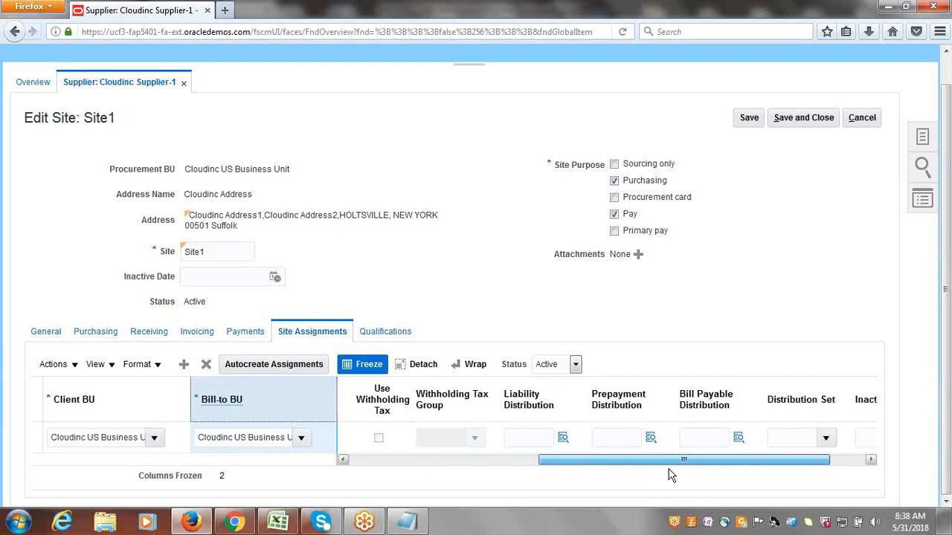
{"action": "left_click", "coordinate": [825, 438]}
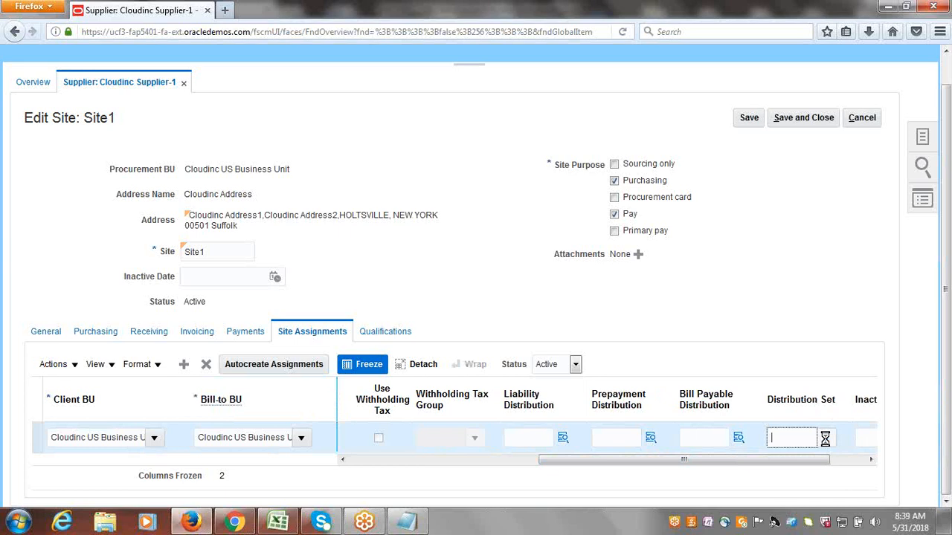
{"action": "left_click", "coordinate": [826, 438]}
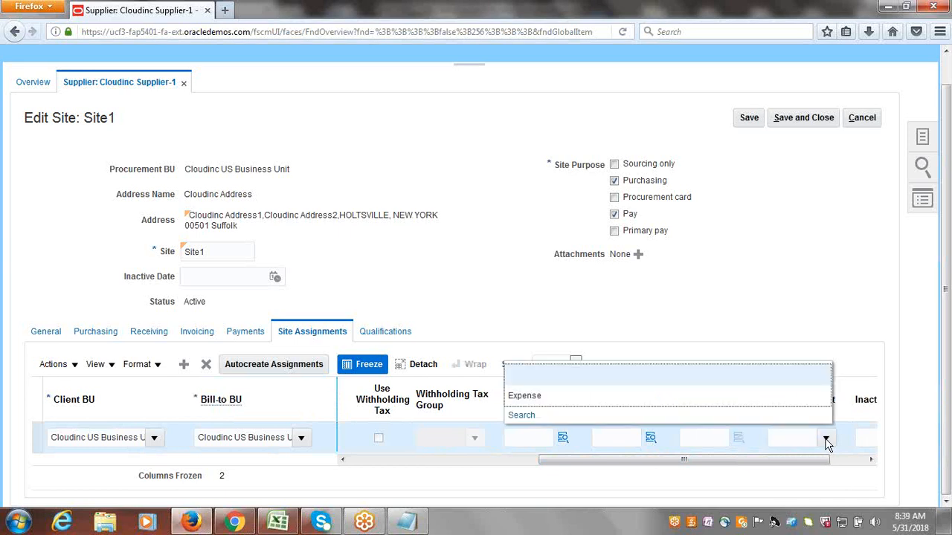
{"action": "left_click", "coordinate": [583, 400]}
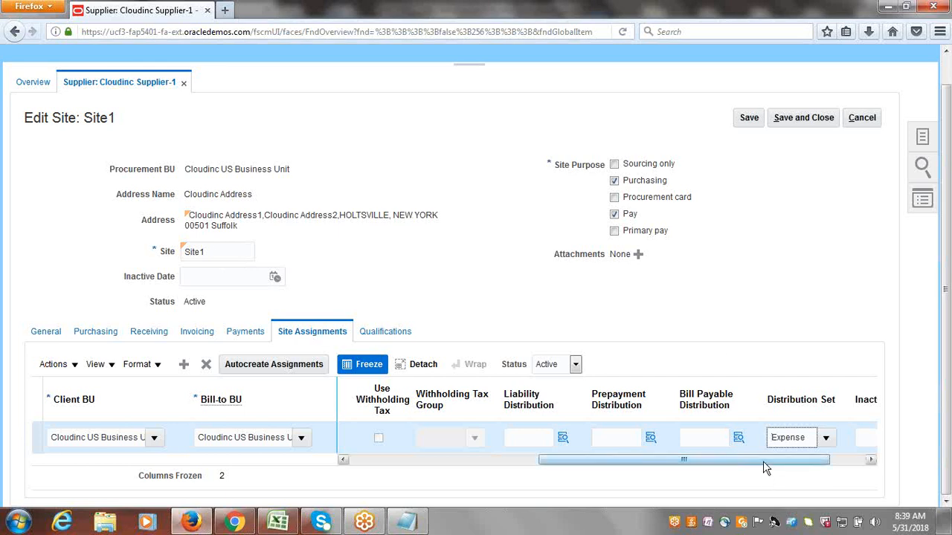
{"action": "left_click_drag", "start_coordinate": [763, 461], "coordinate": [489, 474]}
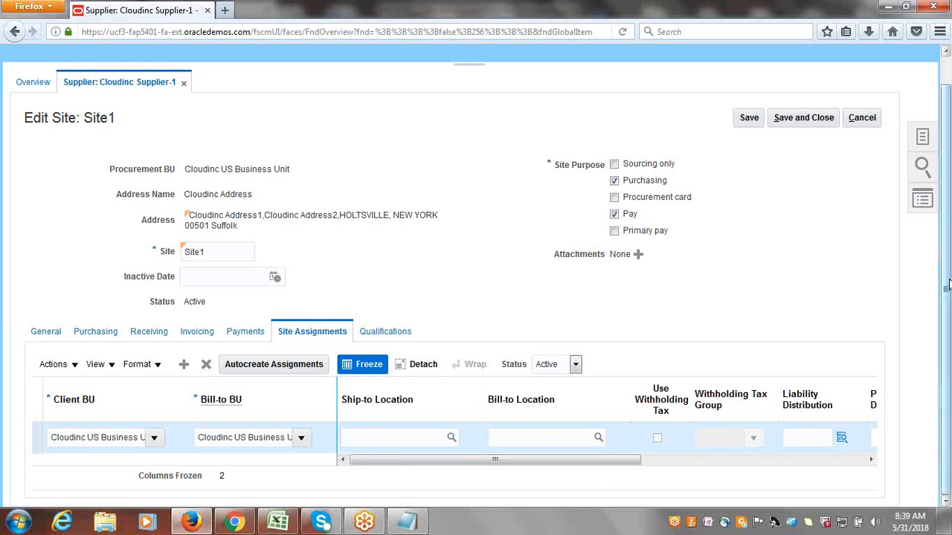
Save and close the Site1 edits to return to Cloudinc Supplier-1's Sites list
{"action": "scroll", "coordinate": [946, 284], "scroll_direction": "up", "scroll_amount": 1}
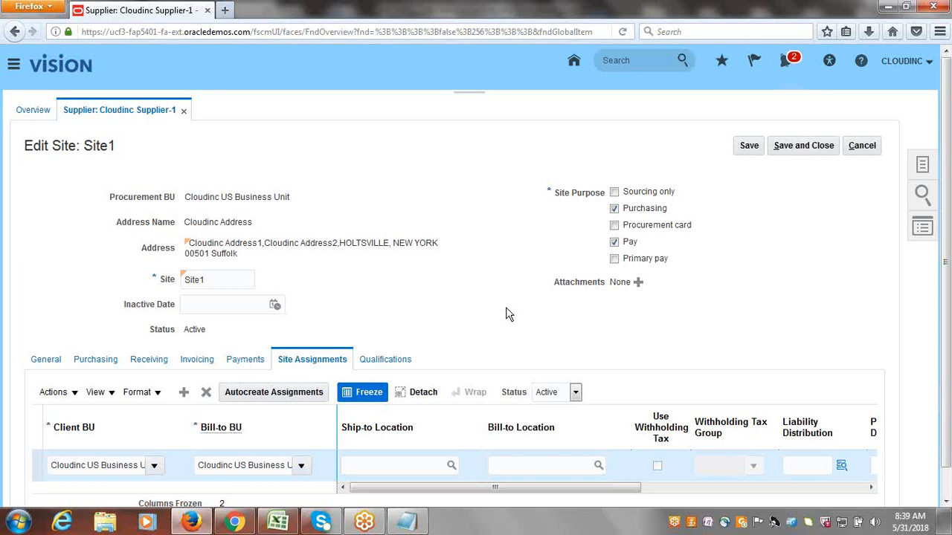
{"action": "left_click", "coordinate": [803, 147]}
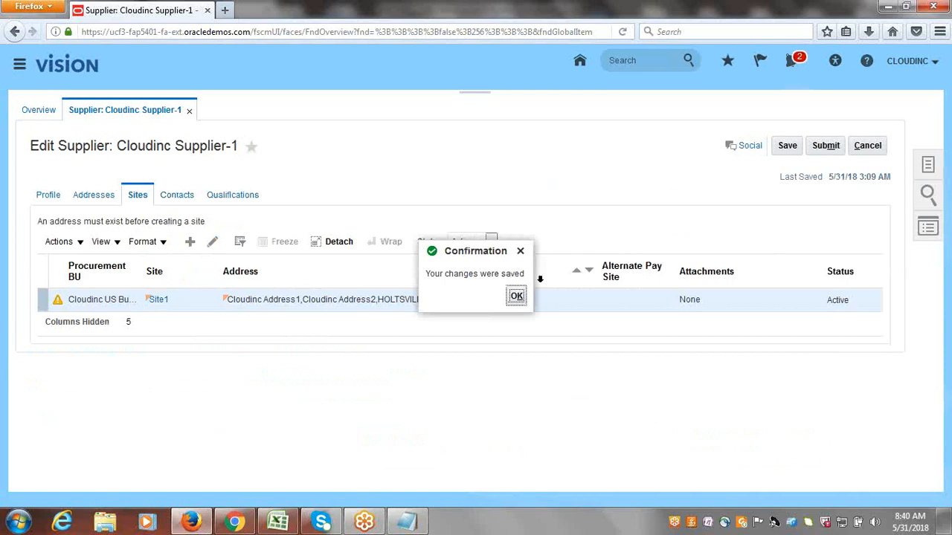
Dismiss the confirmation, leaving Site1 listed with Purchasing and Pay purposes
{"action": "left_click", "coordinate": [517, 295]}
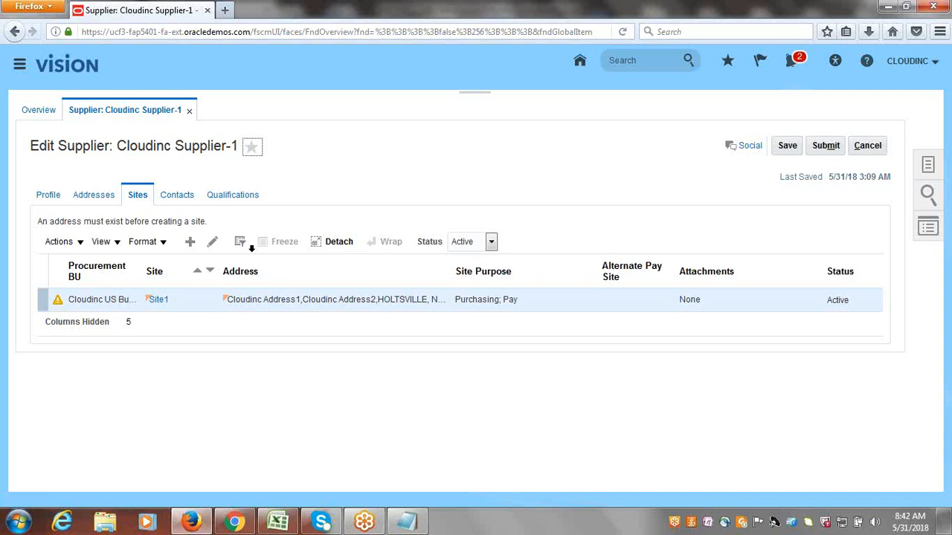
{"action": "left_click", "coordinate": [214, 247]}
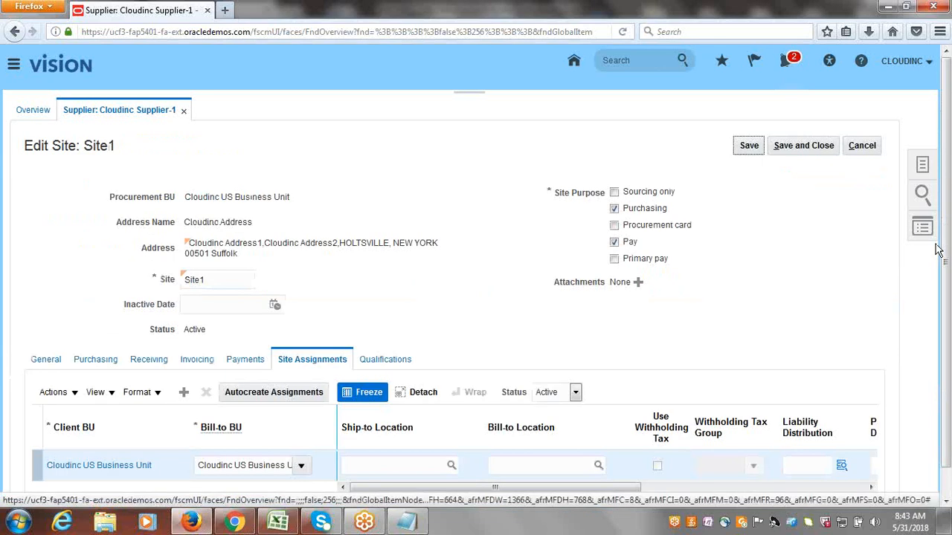
{"action": "scroll", "coordinate": [947, 210], "scroll_direction": "down", "scroll_amount": 1}
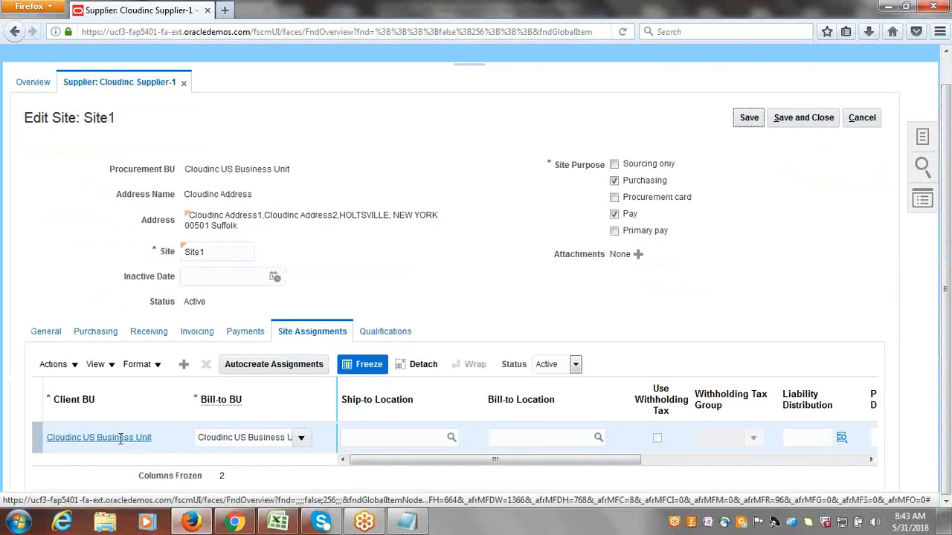
{"action": "mouse_move", "coordinate": [121, 439]}
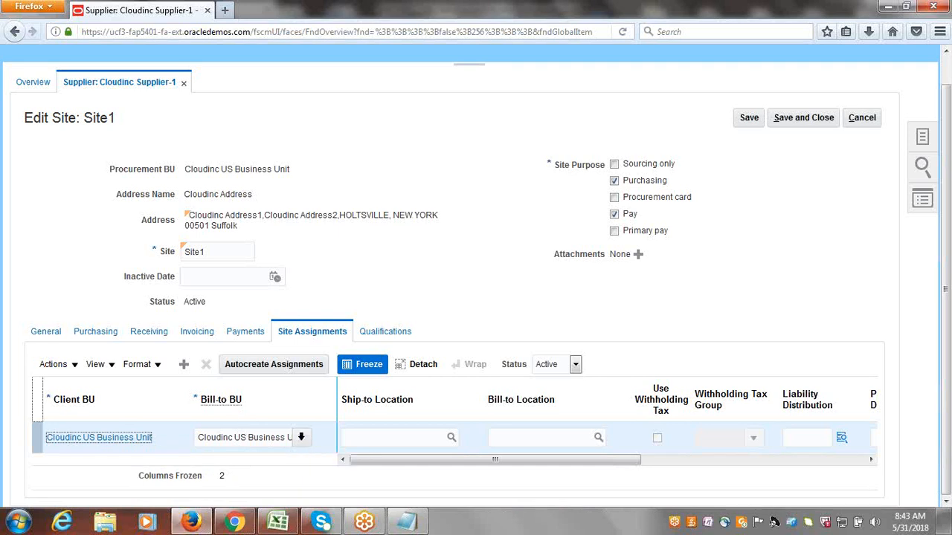
{"action": "left_click", "coordinate": [33, 438]}
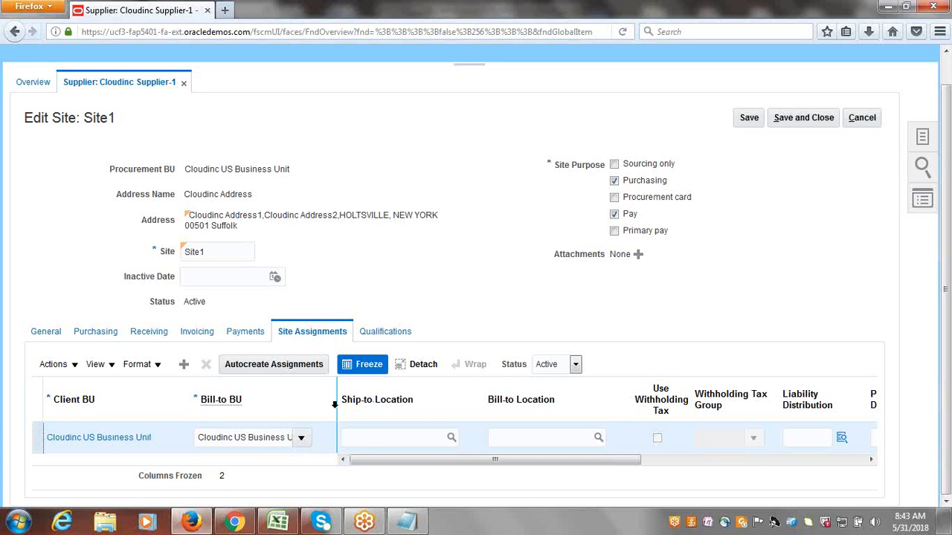
{"action": "left_click_drag", "start_coordinate": [425, 459], "coordinate": [774, 468]}
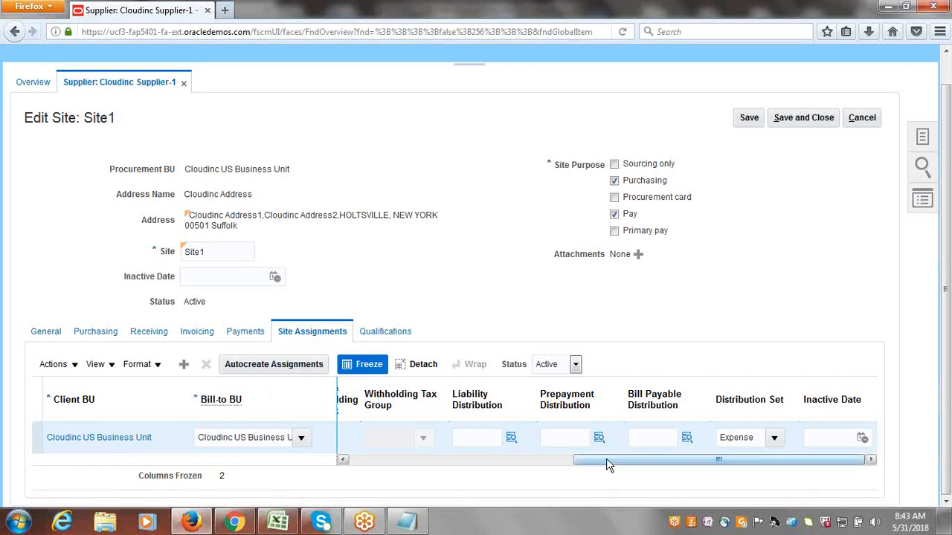
{"action": "left_click_drag", "start_coordinate": [608, 463], "coordinate": [376, 474]}
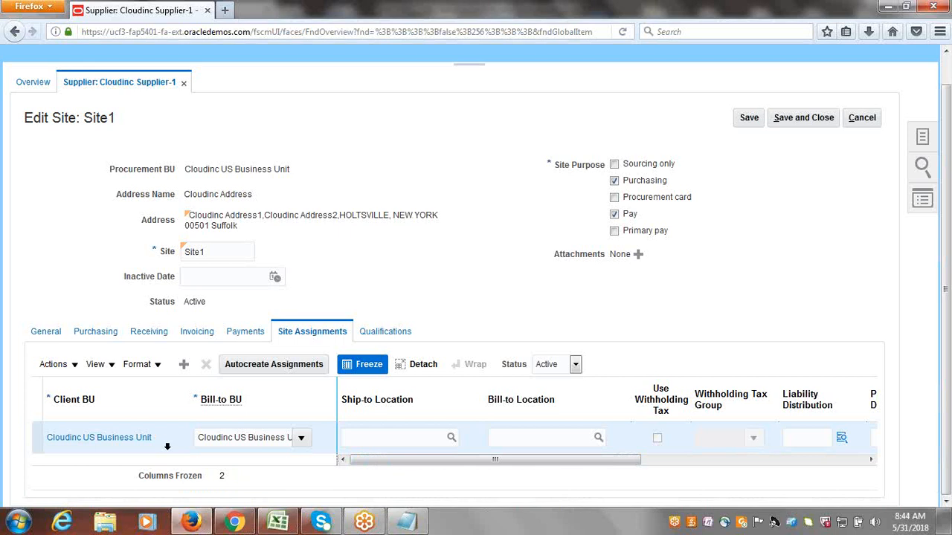
{"action": "left_click", "coordinate": [489, 314]}
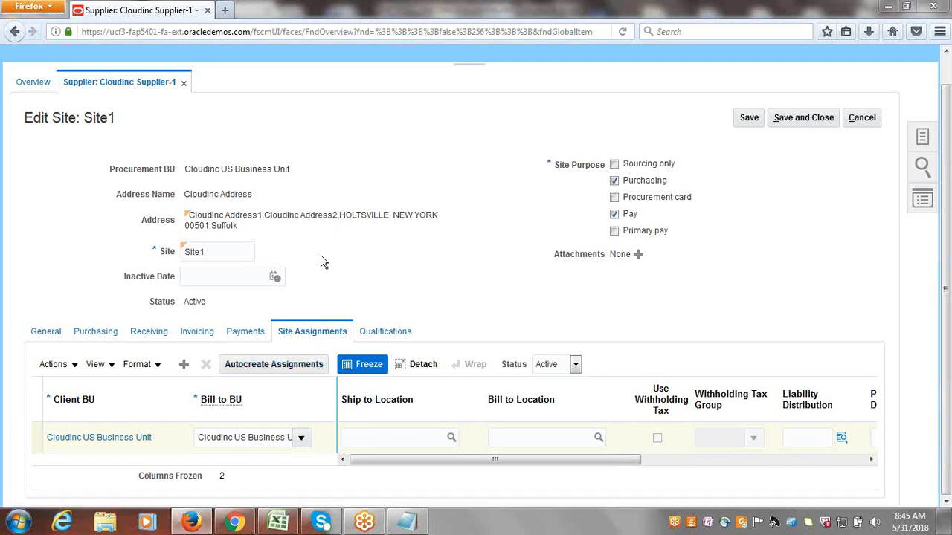
{"action": "left_click", "coordinate": [185, 368]}
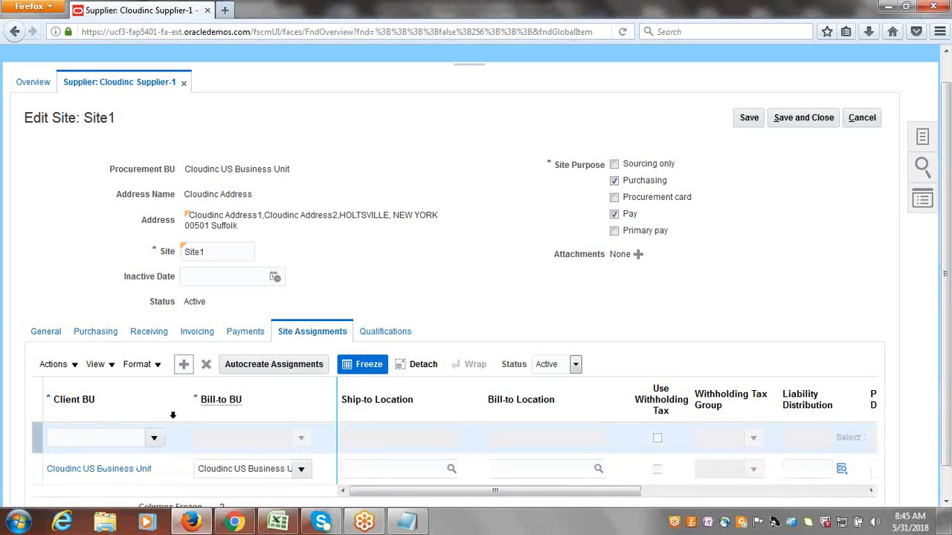
{"action": "left_click", "coordinate": [154, 440]}
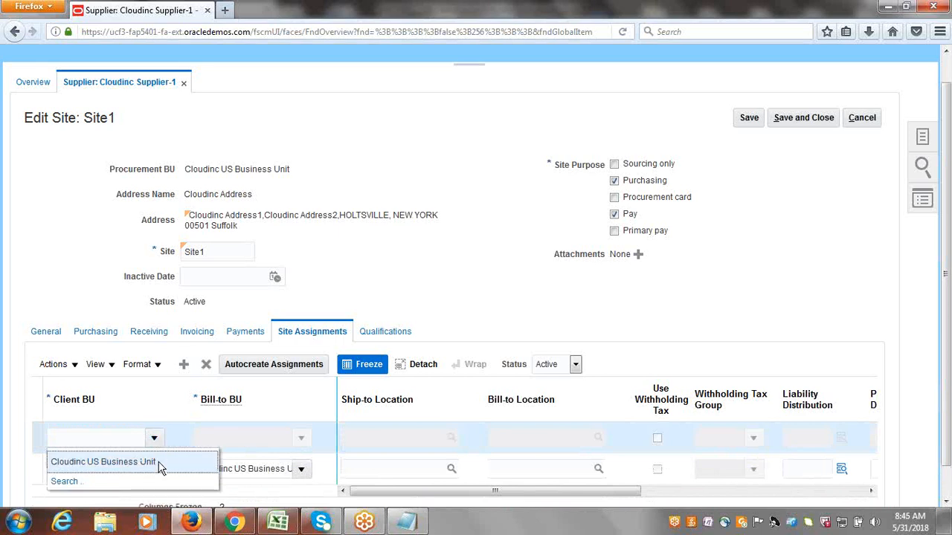
{"action": "left_click", "coordinate": [351, 247]}
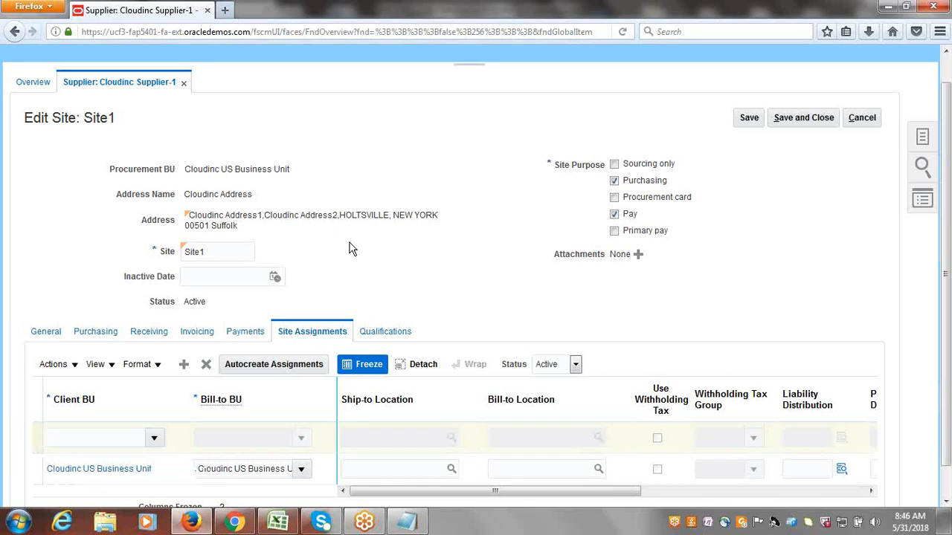
{"action": "left_click", "coordinate": [206, 365]}
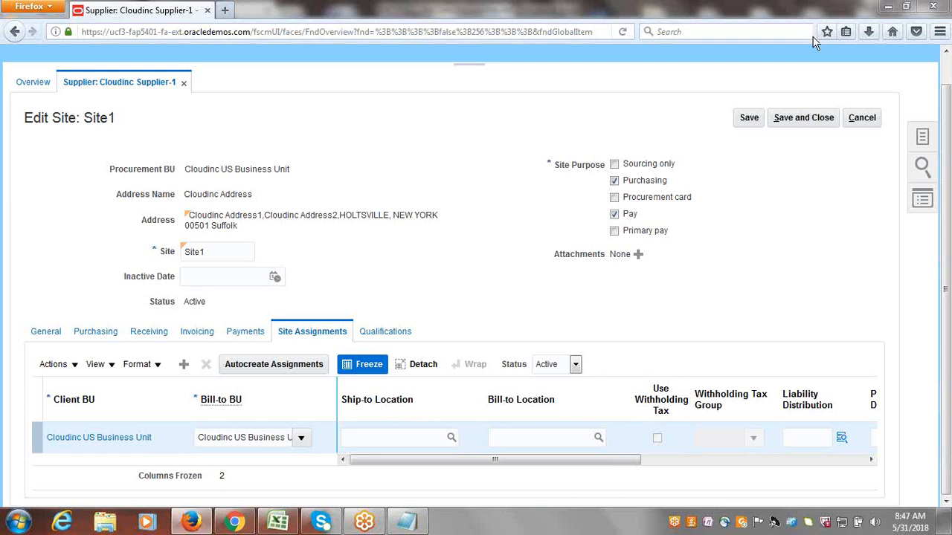
Save and close the supplier site, then acknowledge the changes-saved confirmation
{"action": "left_click", "coordinate": [809, 119]}
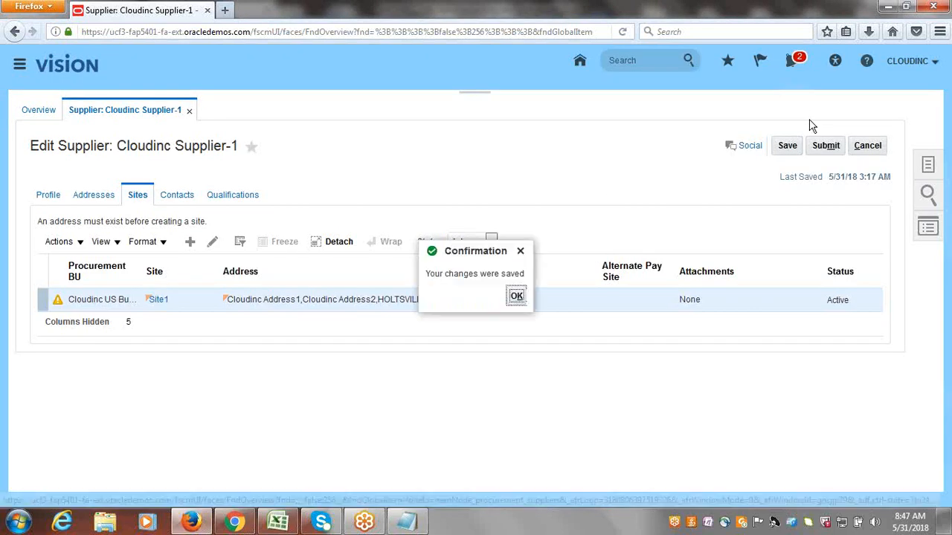
{"action": "left_click", "coordinate": [515, 298]}
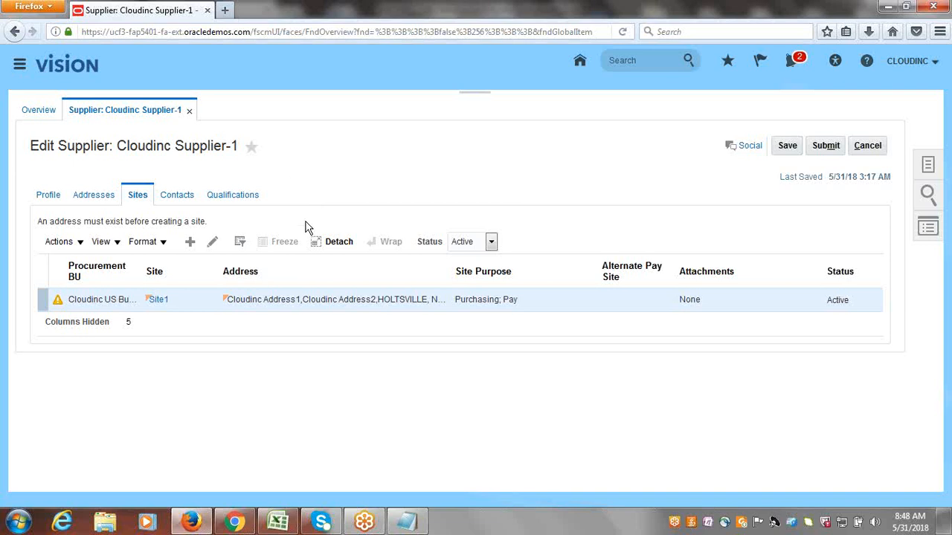
Check the site row warning, submit Cloudinc Supplier-1, and show the supplier Tasks panel
{"action": "left_click", "coordinate": [59, 306]}
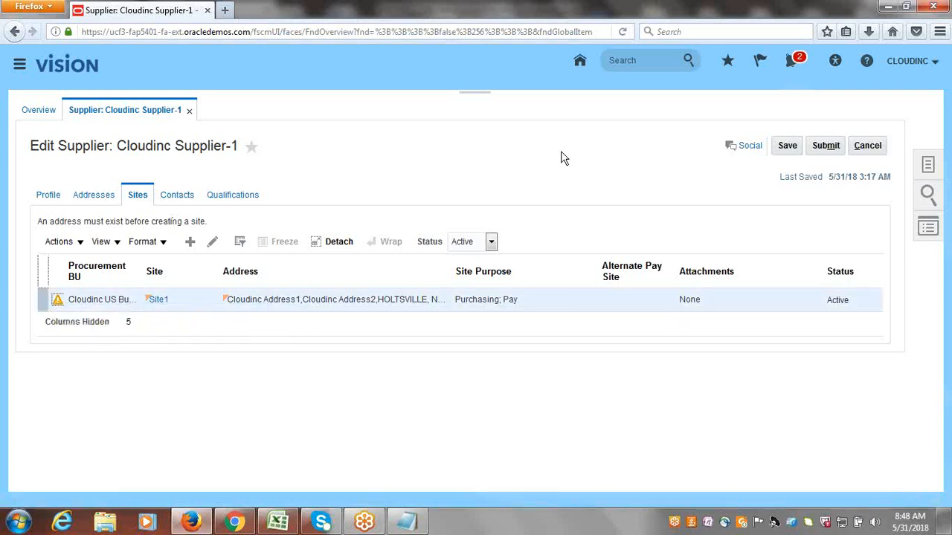
{"action": "left_click", "coordinate": [825, 146]}
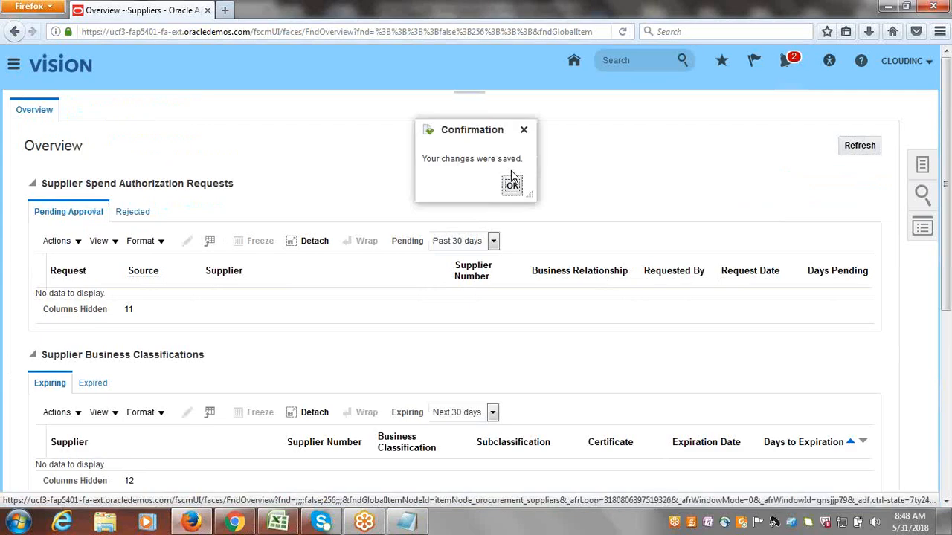
{"action": "left_click", "coordinate": [510, 188]}
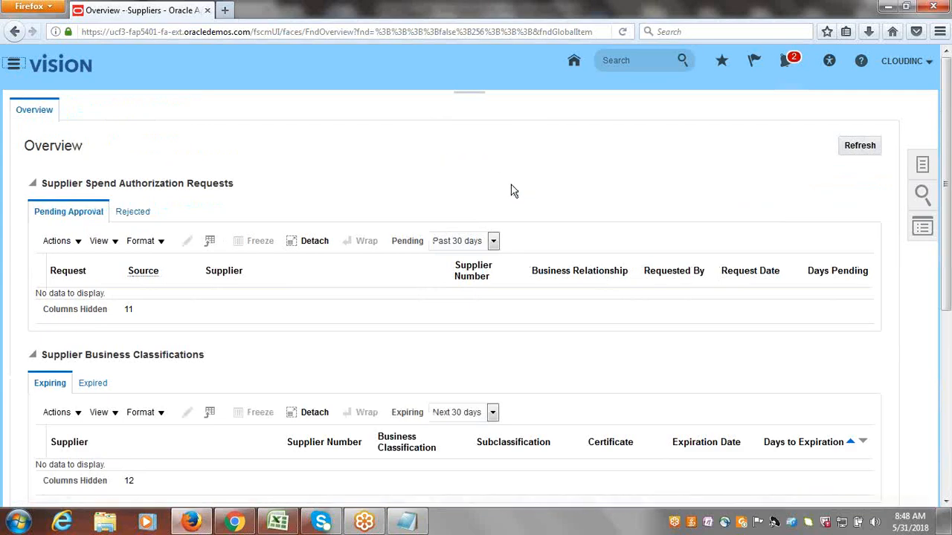
{"action": "left_click", "coordinate": [913, 168]}
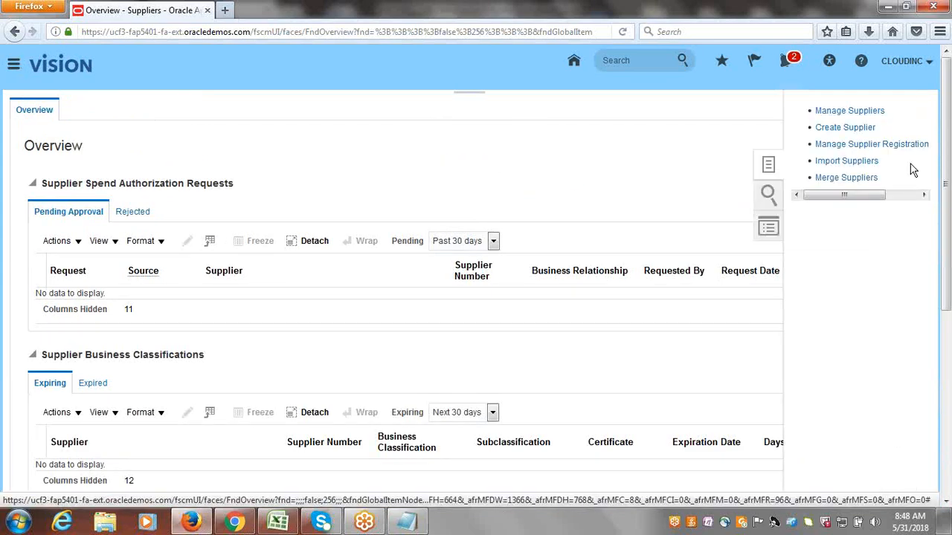
Search Manage Suppliers with keyword 'Cloudinc S' and open Cloudinc Supplier-1 for editing
{"action": "left_click", "coordinate": [855, 115]}
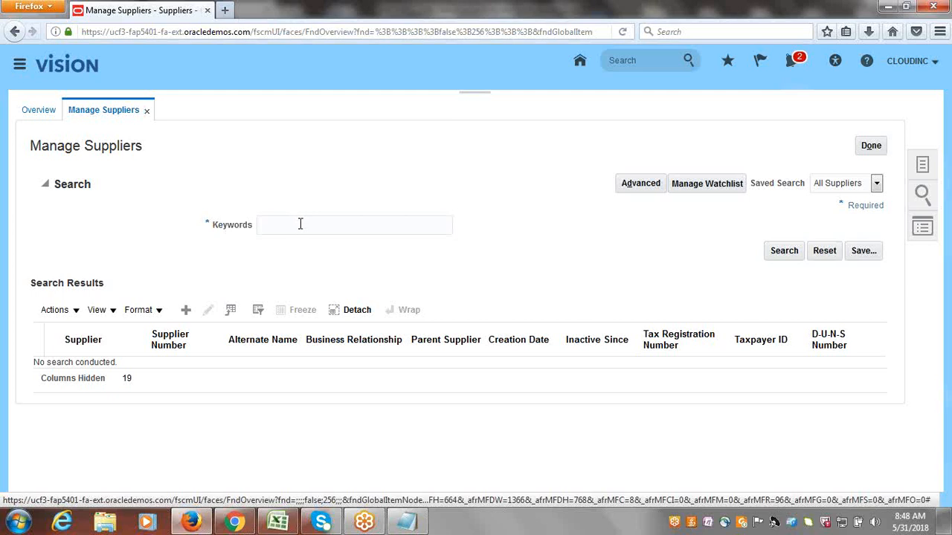
{"action": "left_click", "coordinate": [301, 224]}
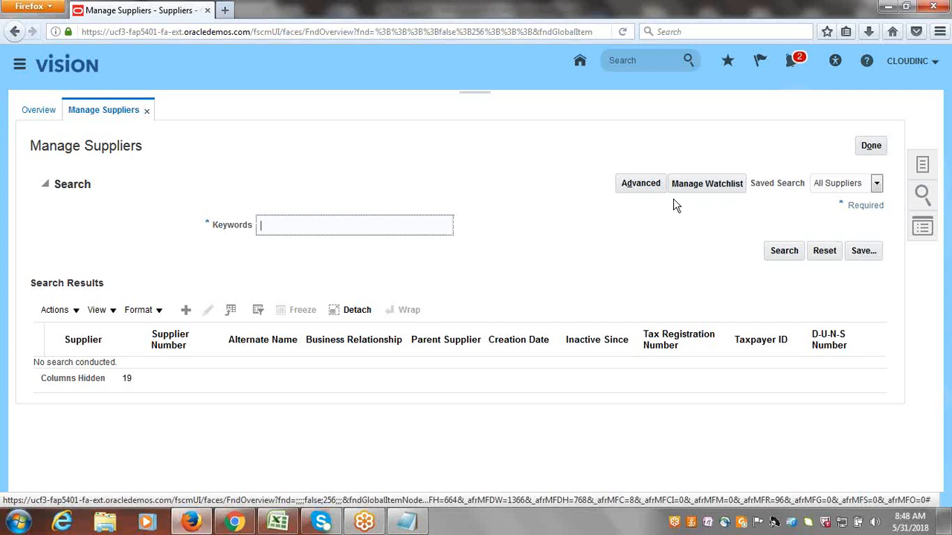
{"action": "left_click", "coordinate": [634, 187]}
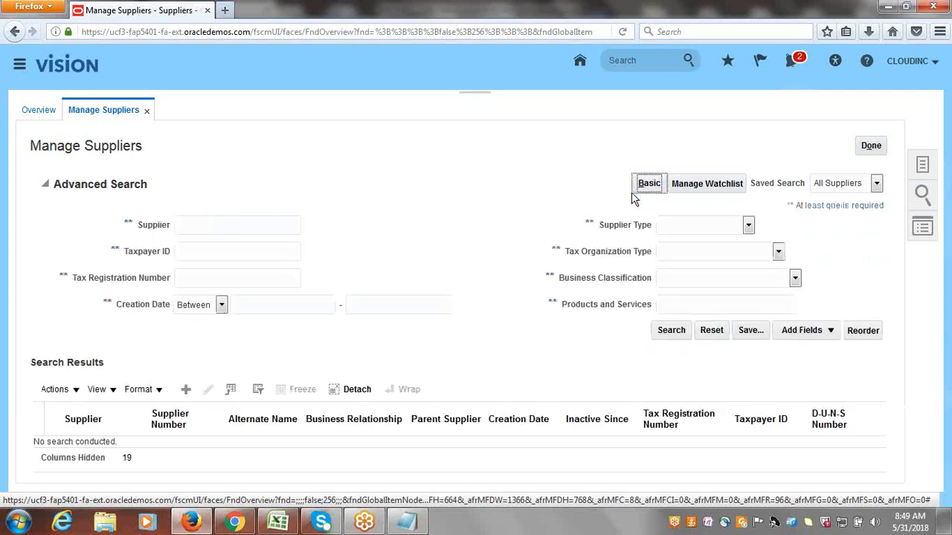
{"action": "left_click", "coordinate": [232, 215]}
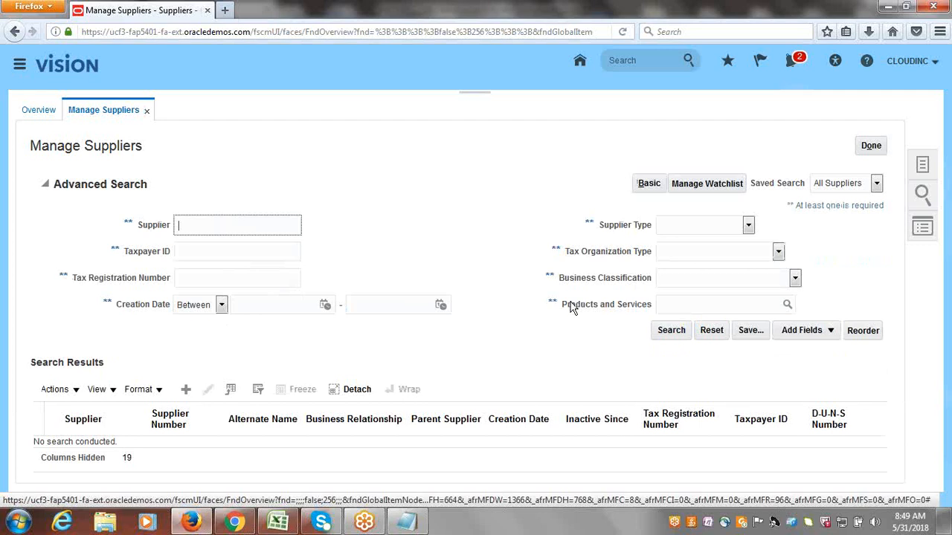
{"action": "left_click", "coordinate": [649, 186]}
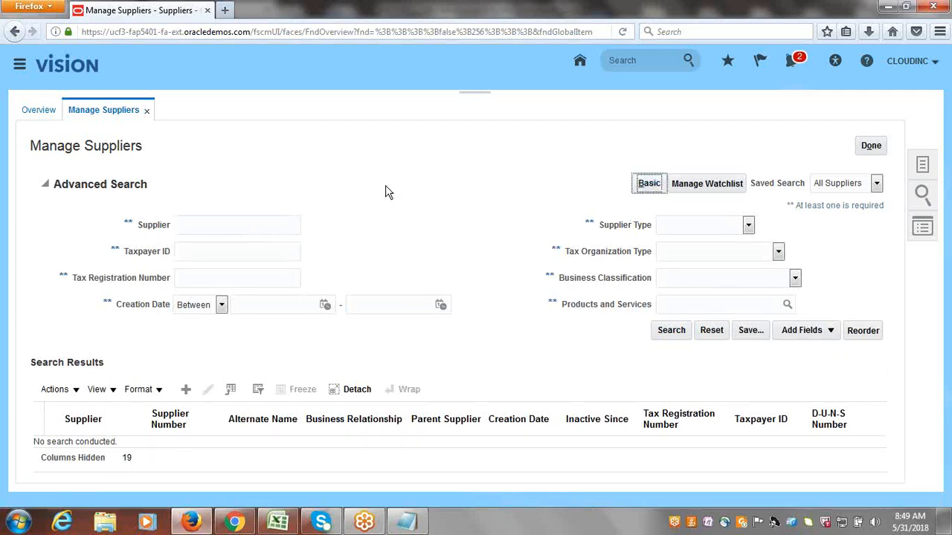
{"action": "left_click", "coordinate": [310, 227]}
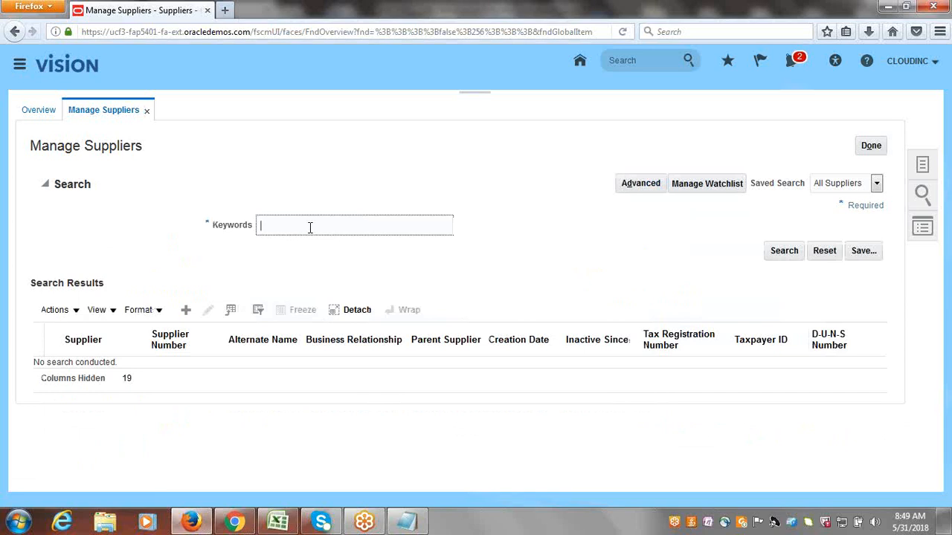
{"action": "type", "text": "Cloudinc S"}
{"action": "key", "text": "Return"}
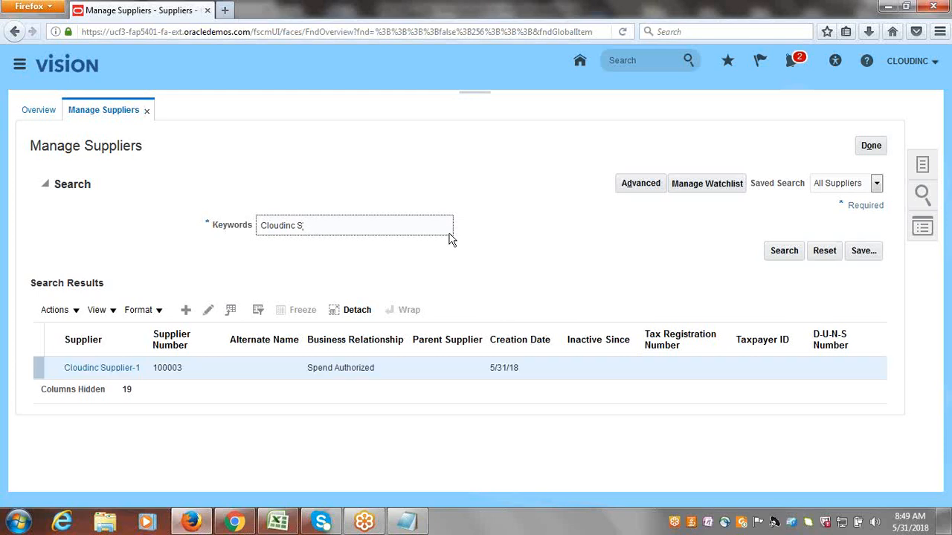
{"action": "left_click", "coordinate": [208, 311]}
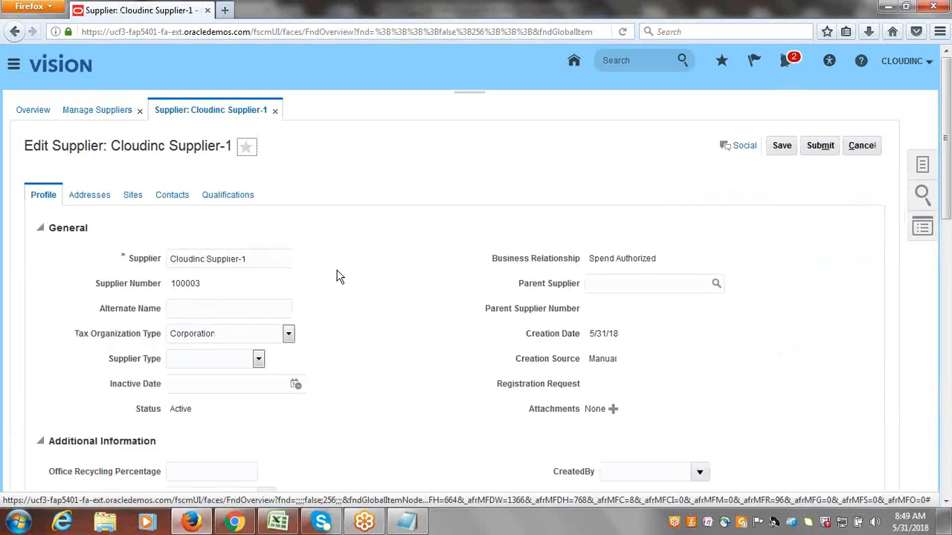
Review Cloudinc Supplier-1's Addresses and Sites tabs, resubmit it, and finish with Done
{"action": "left_click_drag", "start_coordinate": [946, 170], "coordinate": [946, 133]}
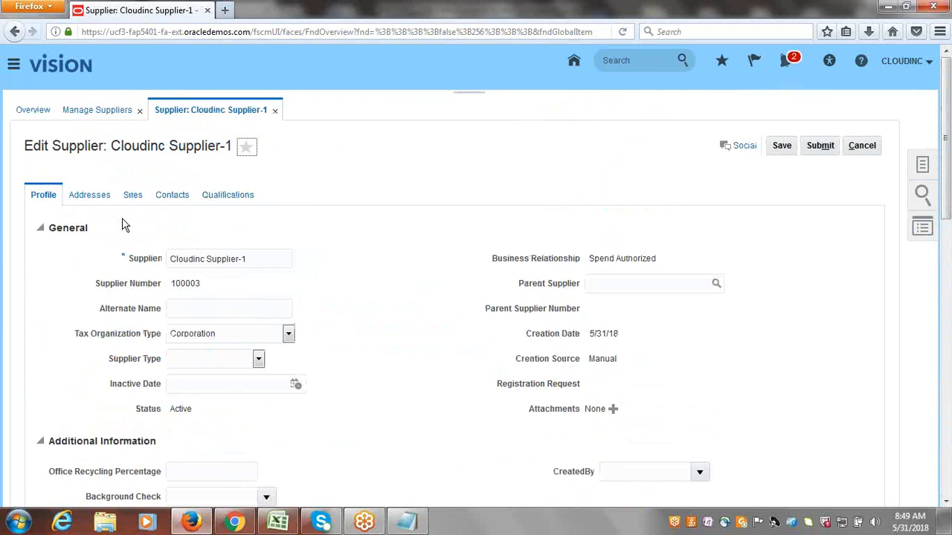
{"action": "left_click", "coordinate": [90, 196]}
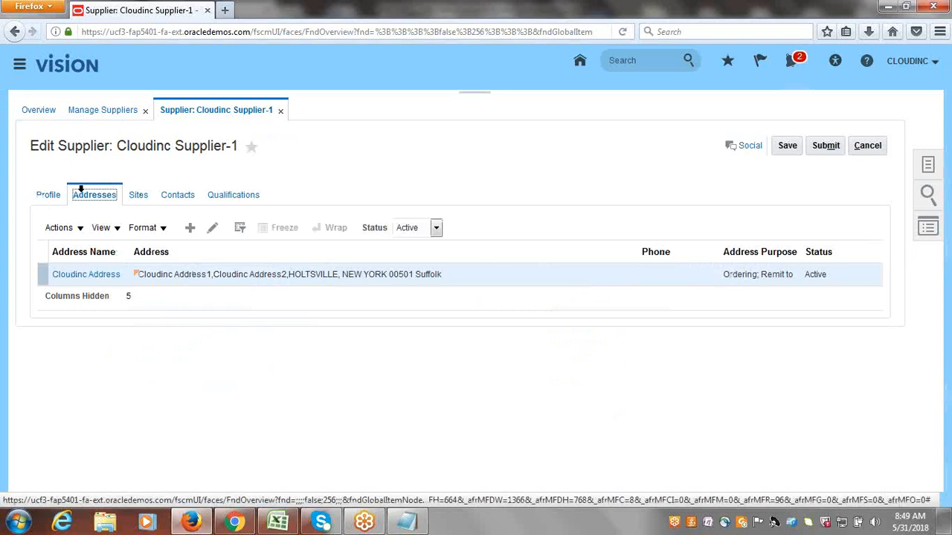
{"action": "left_click", "coordinate": [139, 200]}
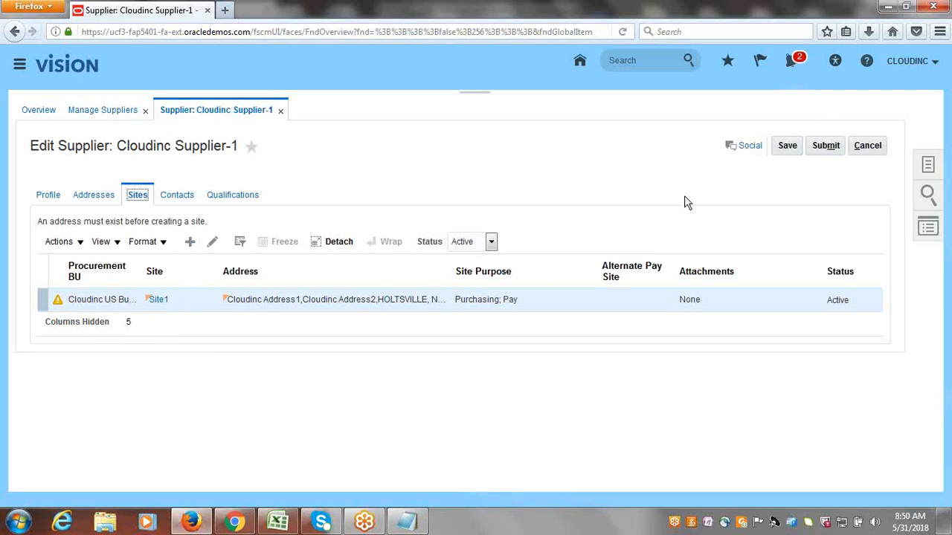
{"action": "left_click", "coordinate": [833, 147]}
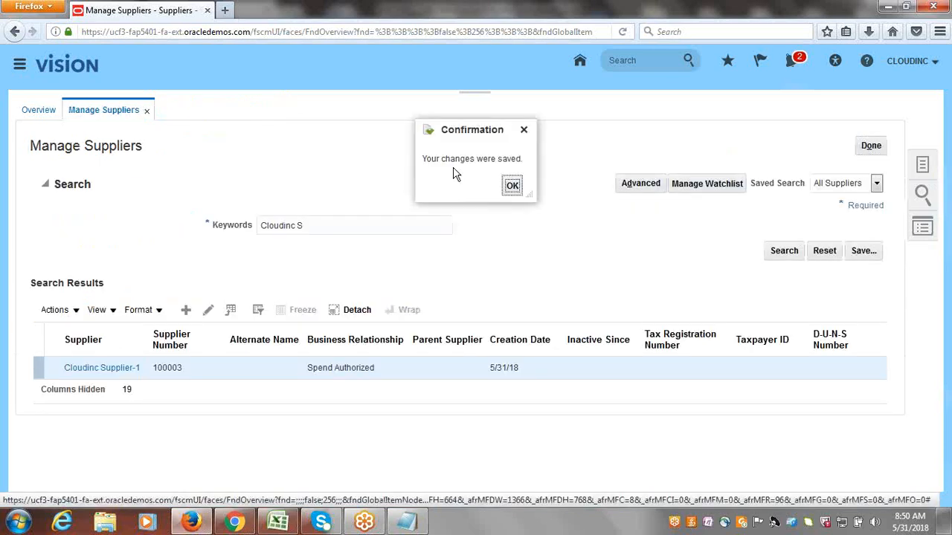
{"action": "left_click", "coordinate": [512, 186]}
{"action": "left_click", "coordinate": [870, 145]}
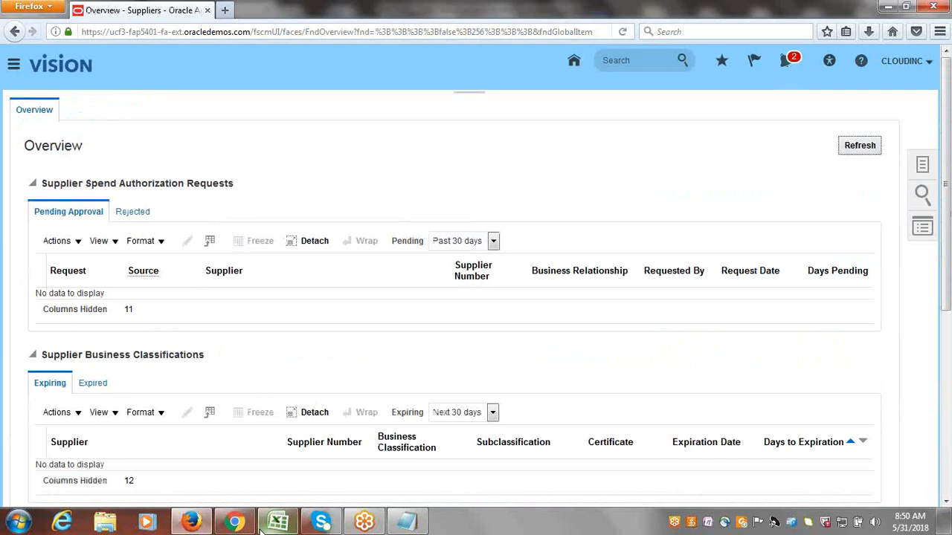
{"action": "left_click", "coordinate": [235, 524]}
{"action": "left_click", "coordinate": [237, 526]}
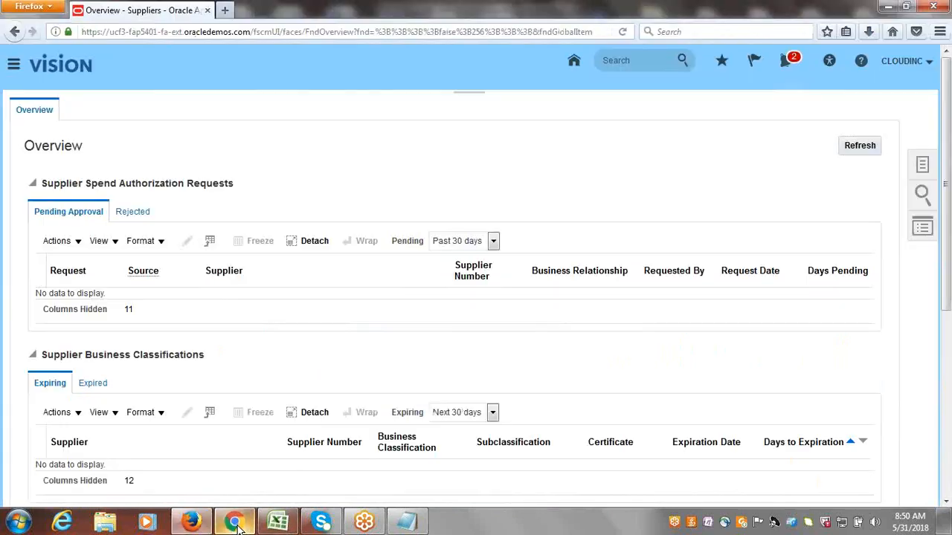
Enter Done in B41 for the Create Supplier task and move to cell A42
{"action": "left_click", "coordinate": [279, 523]}
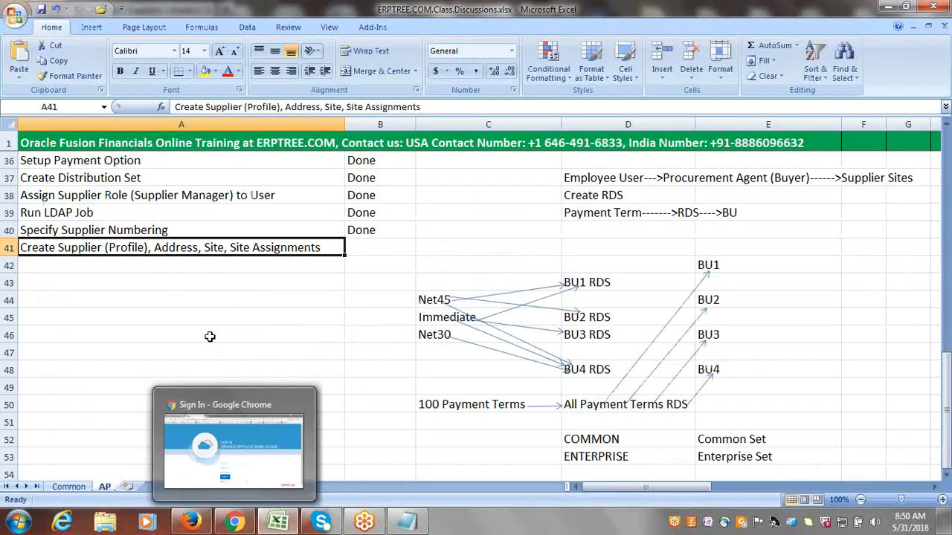
{"action": "left_click", "coordinate": [374, 250]}
{"action": "type", "text": "Done"}
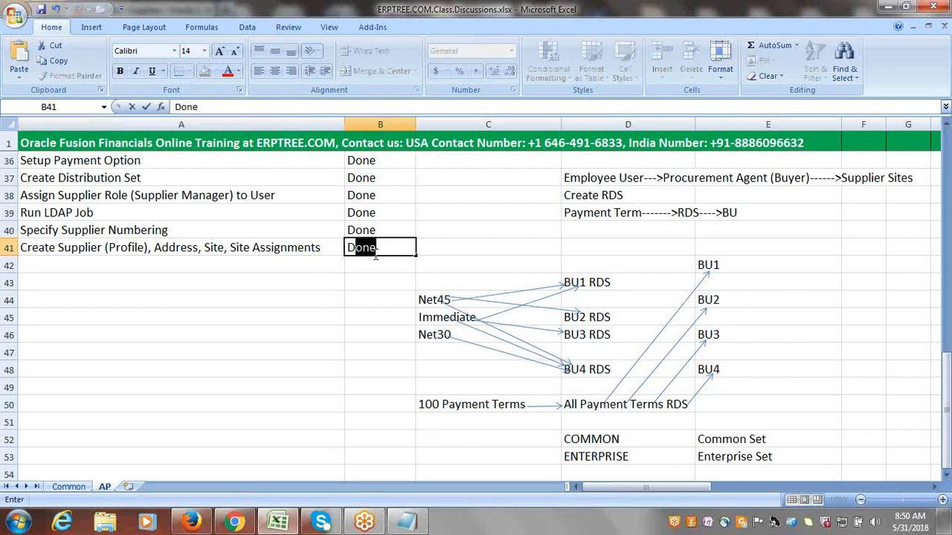
{"action": "key", "text": "Tab"}
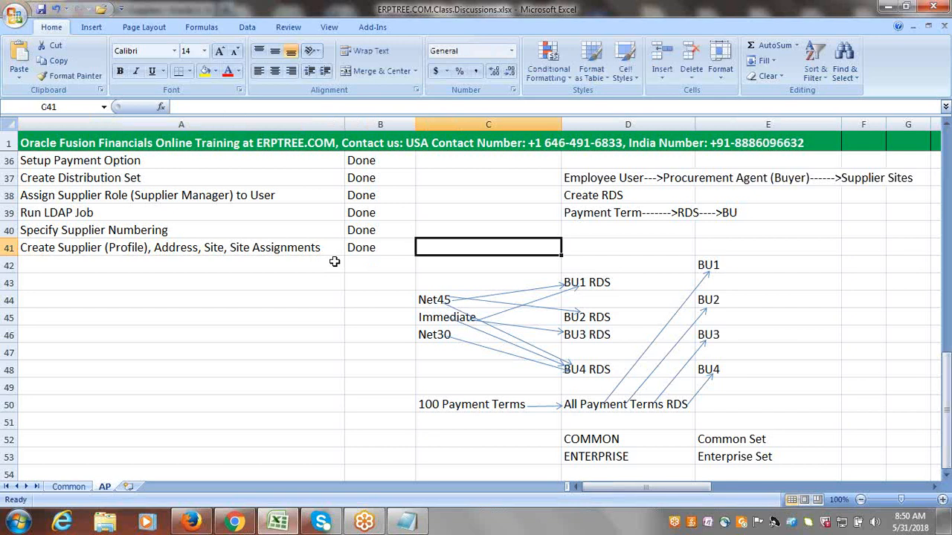
{"action": "left_click_drag", "start_coordinate": [946, 439], "coordinate": [949, 380]}
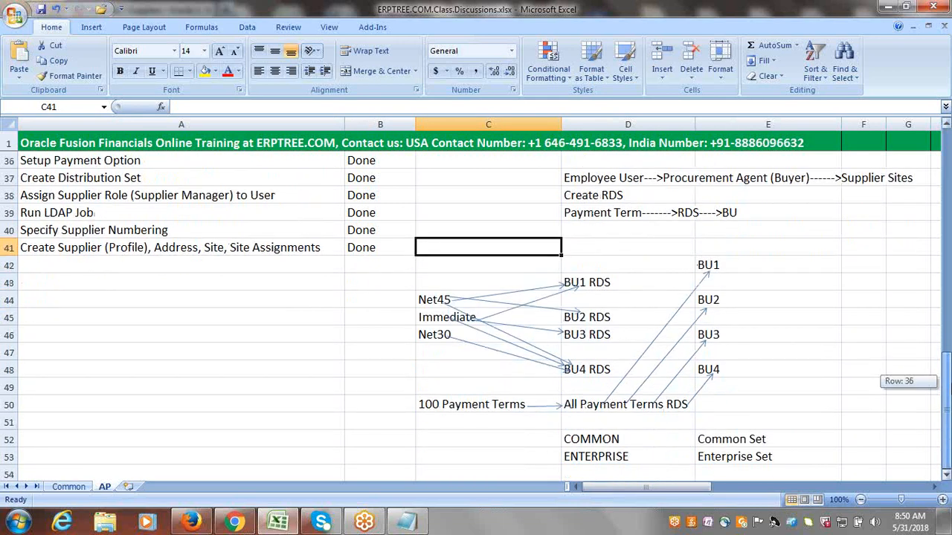
{"action": "left_click_drag", "start_coordinate": [949, 380], "coordinate": [949, 381]}
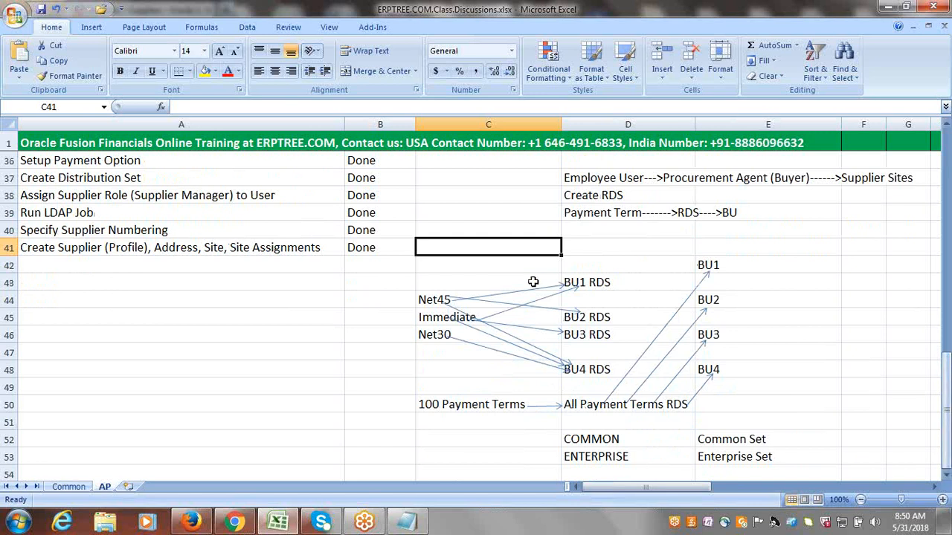
{"action": "left_click", "coordinate": [238, 267]}
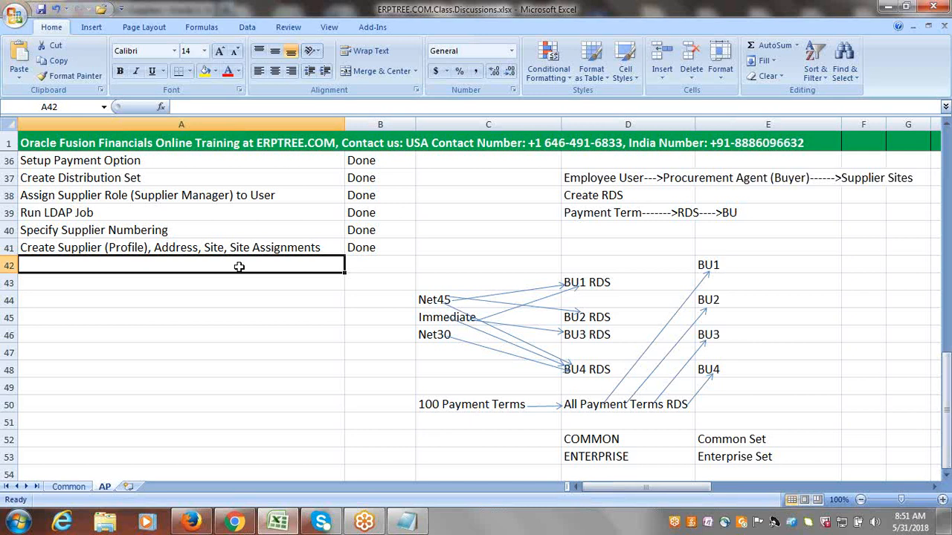
Enter 'Create Bank, Bank Branch, Bank Account', 'Create Payment Process Profile (PPP)' and 'Assign AP Roles to User' in A42–A44
{"action": "type", "text": "Crea"}
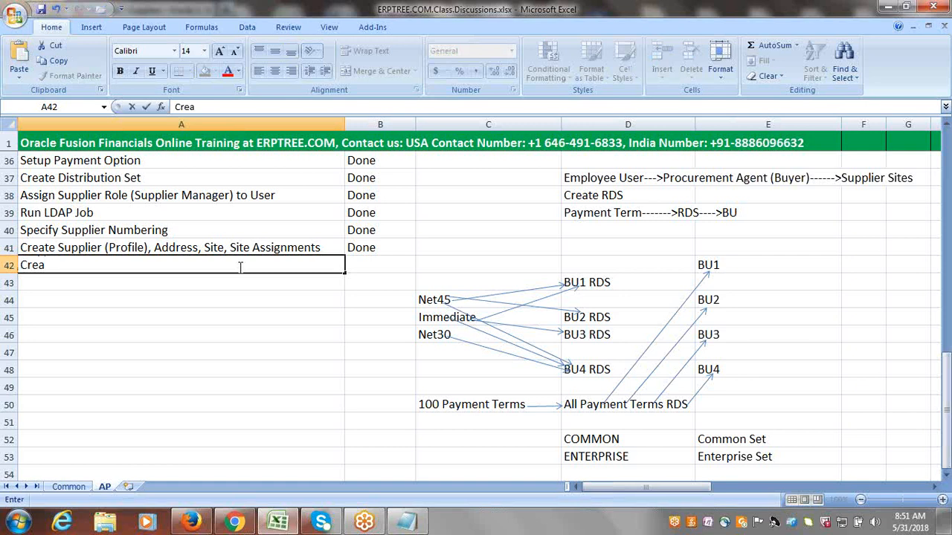
{"action": "type", "text": "te Bank,"}
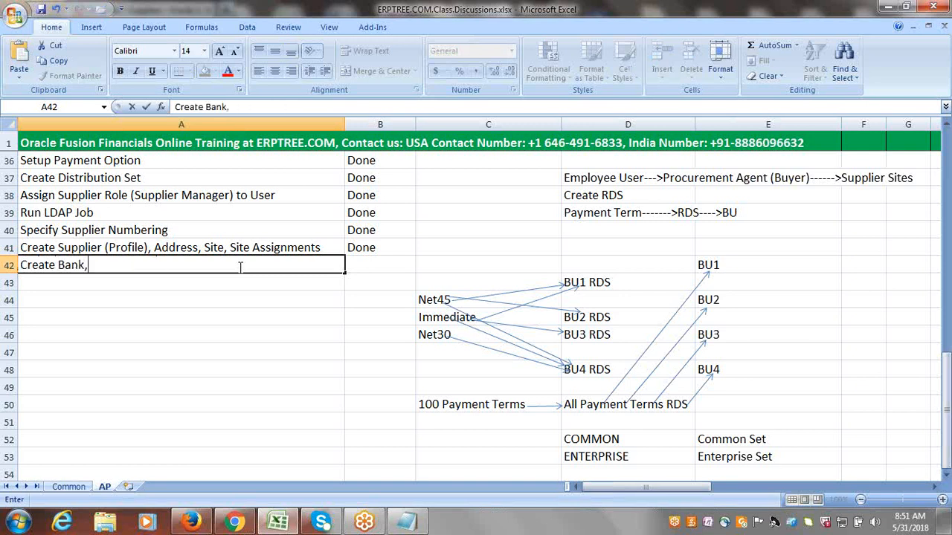
{"action": "type", "text": " Bank Branch, "}
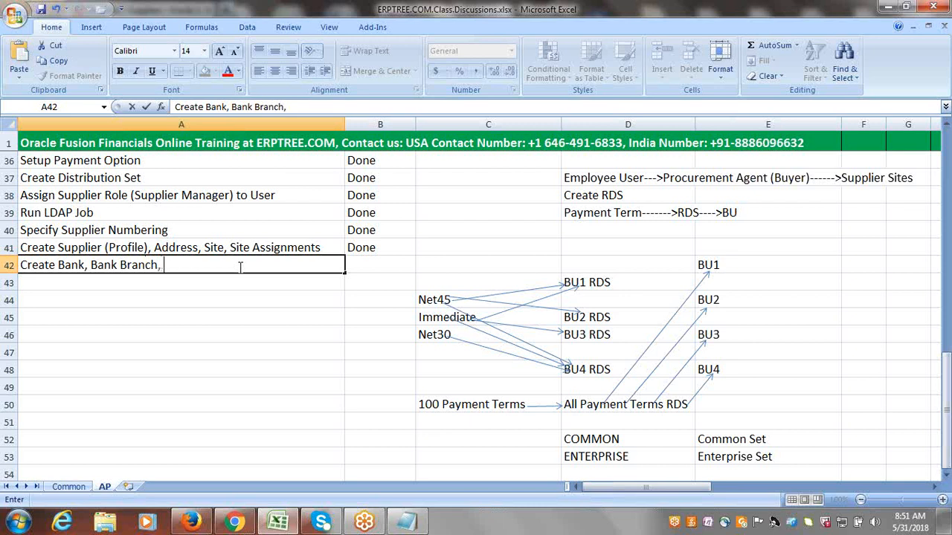
{"action": "type", "text": "Bank"}
{"action": "type", "text": "Account"}
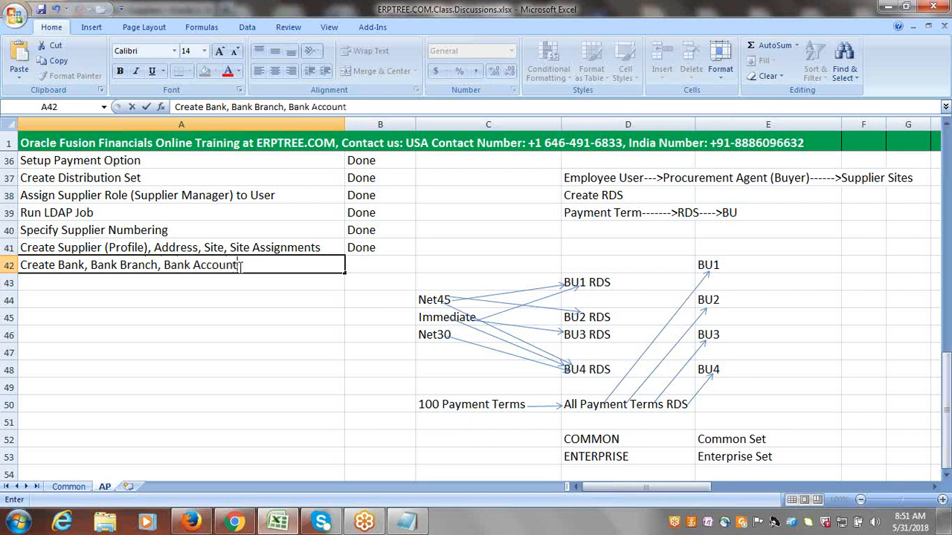
{"action": "left_click", "coordinate": [187, 279]}
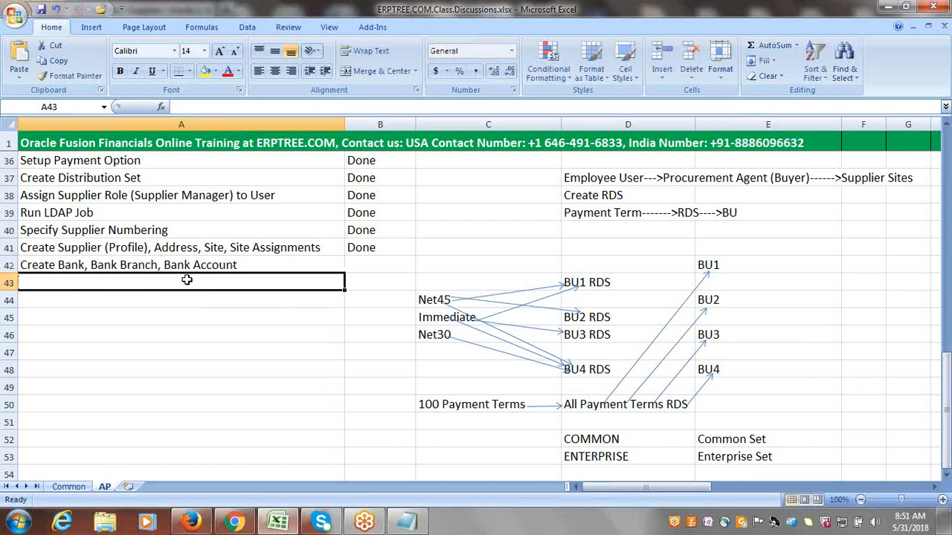
{"action": "type", "text": "Crea"}
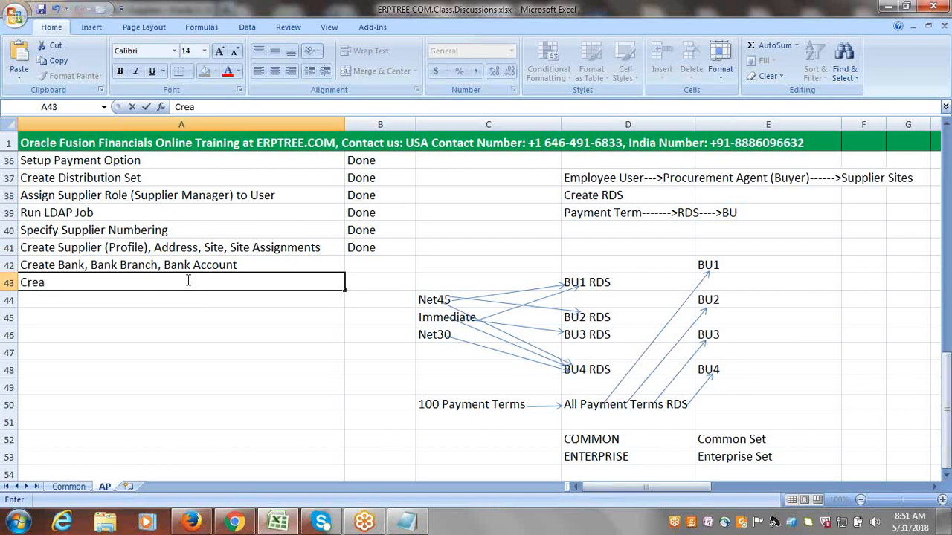
{"action": "type", "text": "te Payment P"}
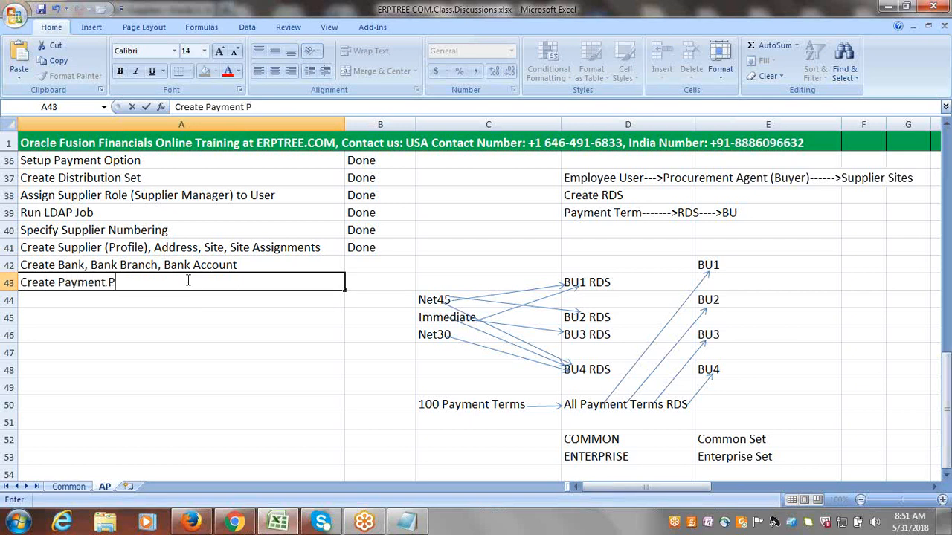
{"action": "type", "text": "rocess Pr"}
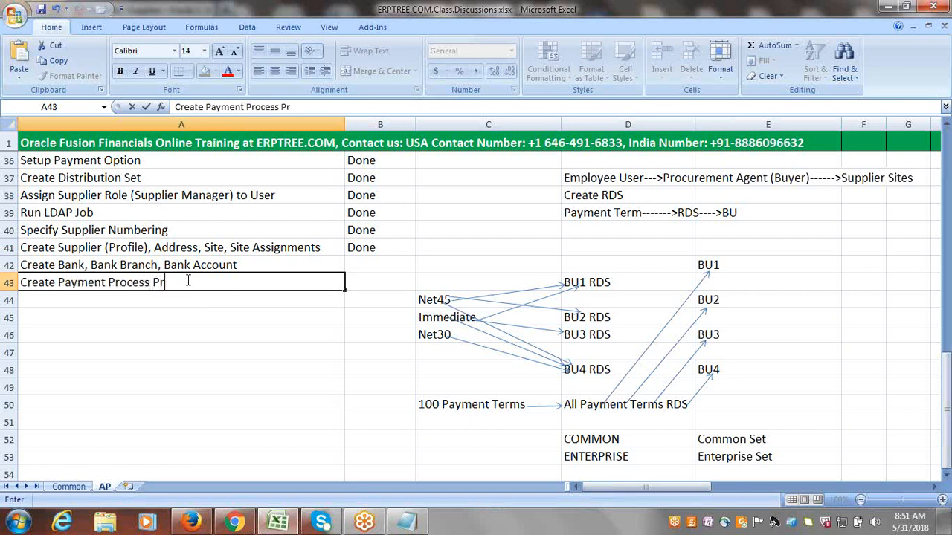
{"action": "type", "text": "ofile (PPP"}
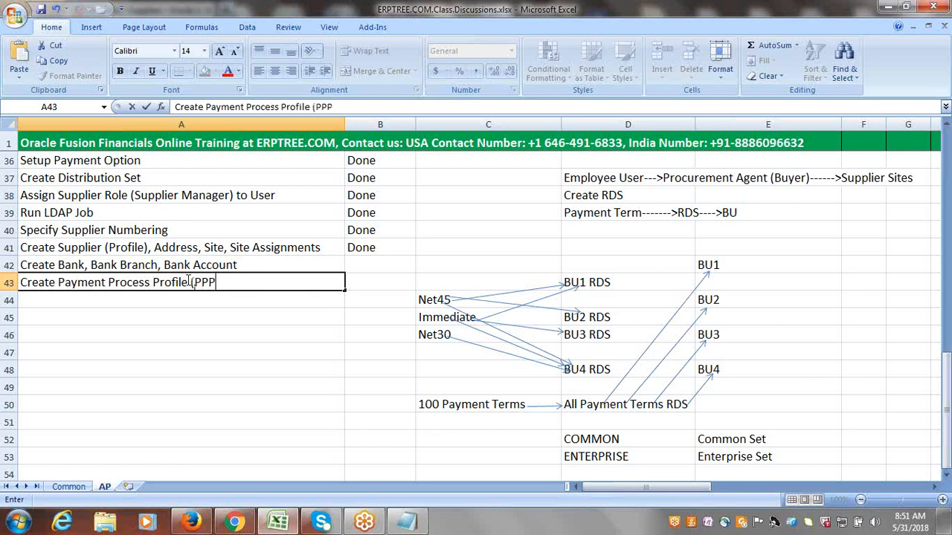
{"action": "type", "text": ")"}
{"action": "left_click", "coordinate": [129, 300]}
{"action": "type", "text": "a"}
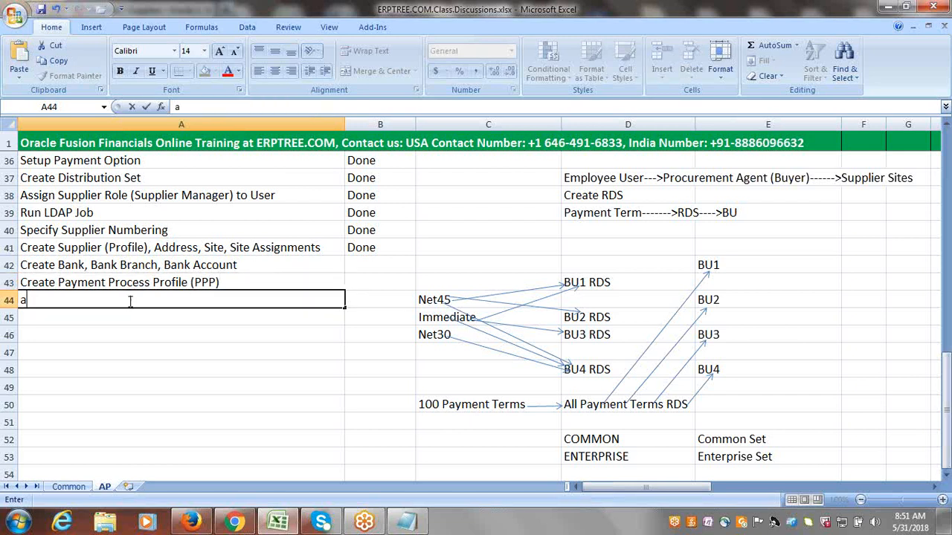
{"action": "key", "text": "BackSpace"}
{"action": "type", "text": "Assign AP Ro"}
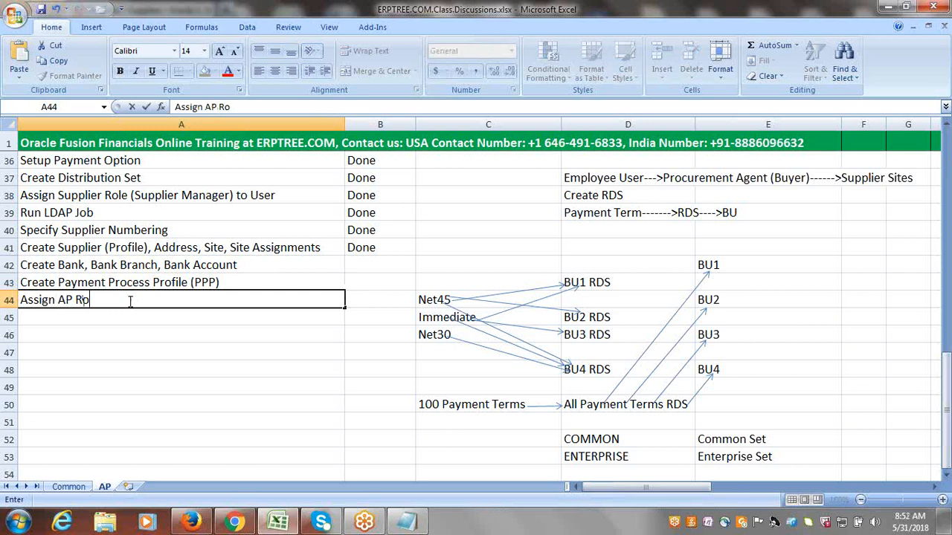
{"action": "type", "text": "les to User"}
{"action": "left_click", "coordinate": [105, 298]}
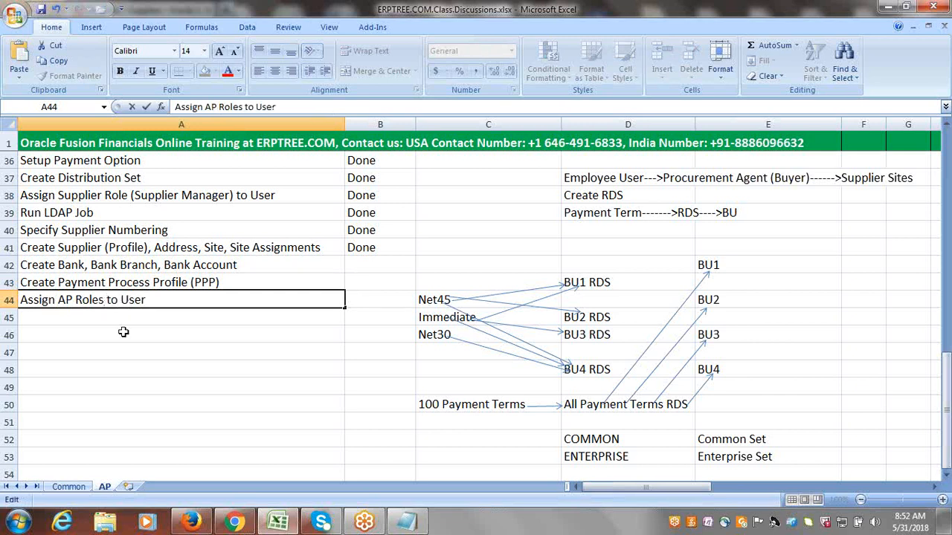
{"action": "left_click", "coordinate": [86, 316]}
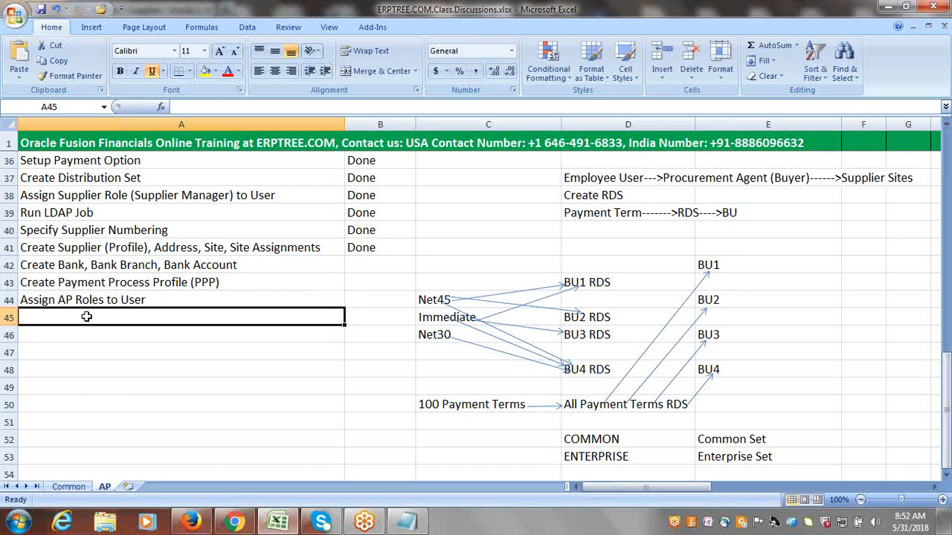
Copy A44's formatting to A45 and enter 'Provide "Data Access for Users"' there
{"action": "double_click", "coordinate": [86, 317]}
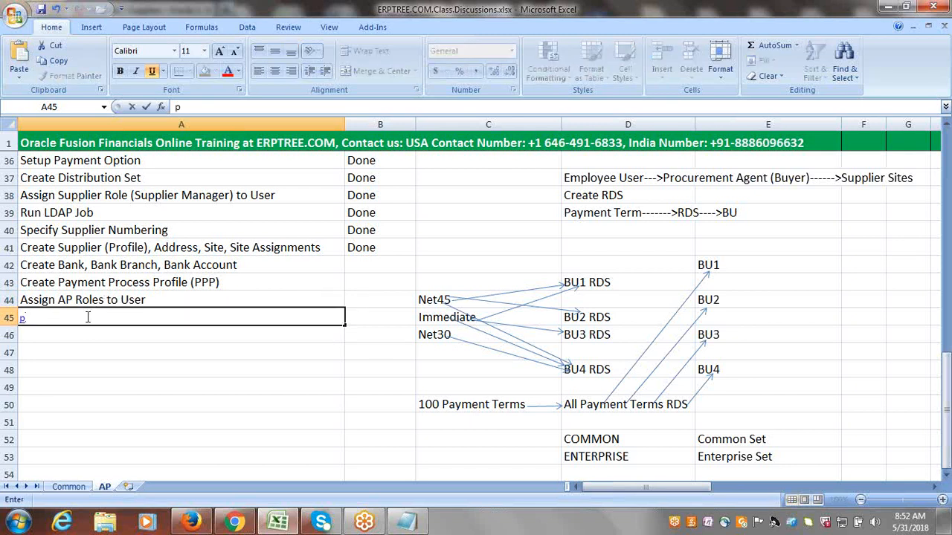
{"action": "left_click", "coordinate": [115, 299]}
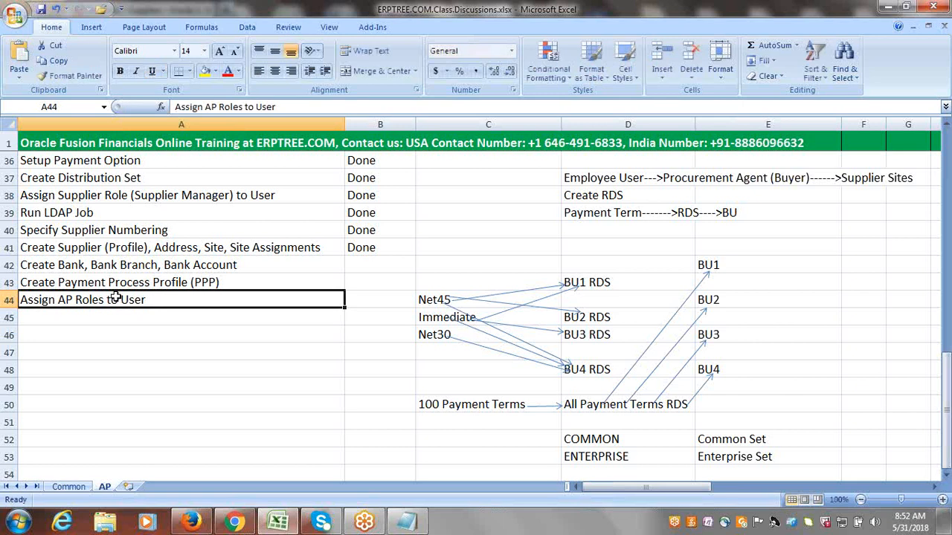
{"action": "left_click", "coordinate": [65, 76]}
{"action": "left_click", "coordinate": [102, 316]}
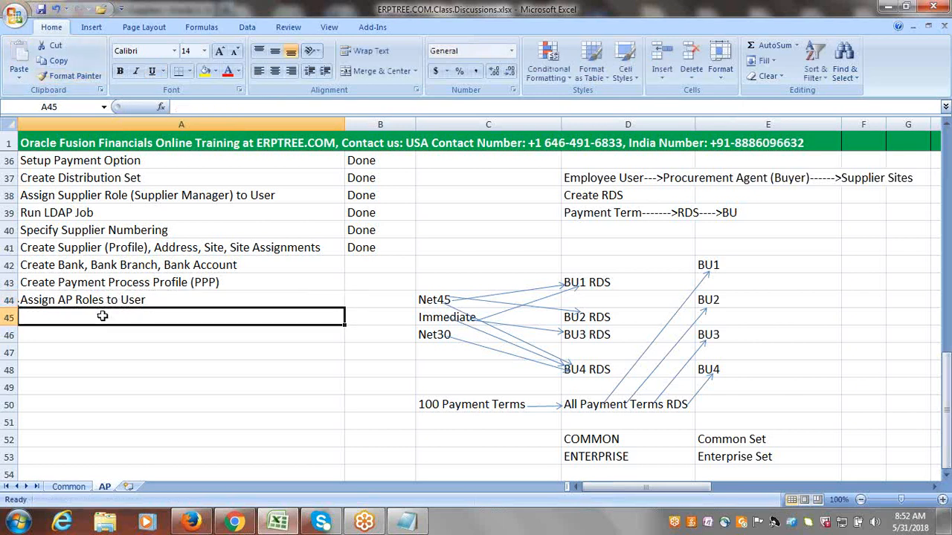
{"action": "type", "text": "pB"}
{"action": "key", "text": "BackSpace"}
{"action": "key", "text": "BackSpace"}
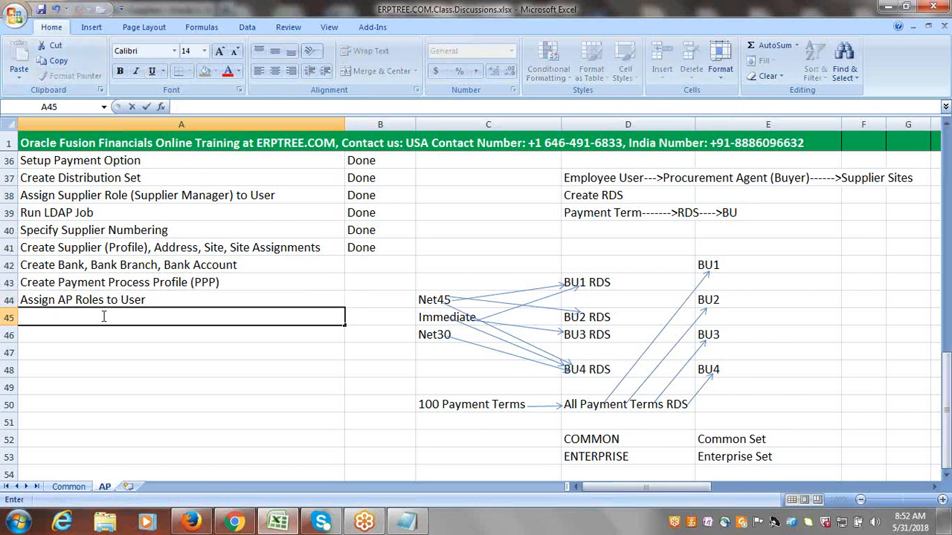
{"action": "type", "text": "Provide "}
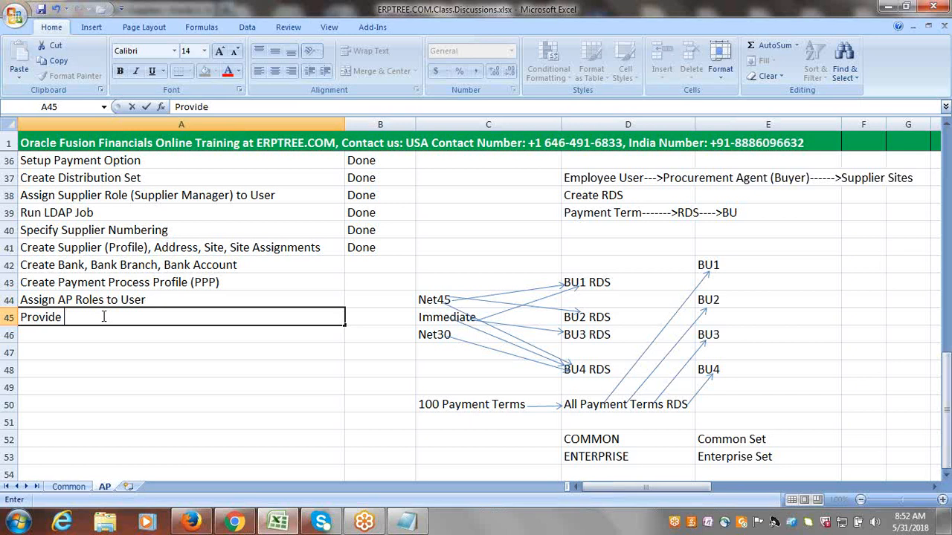
{"action": "type", "text": "\"Data Access for Users"}
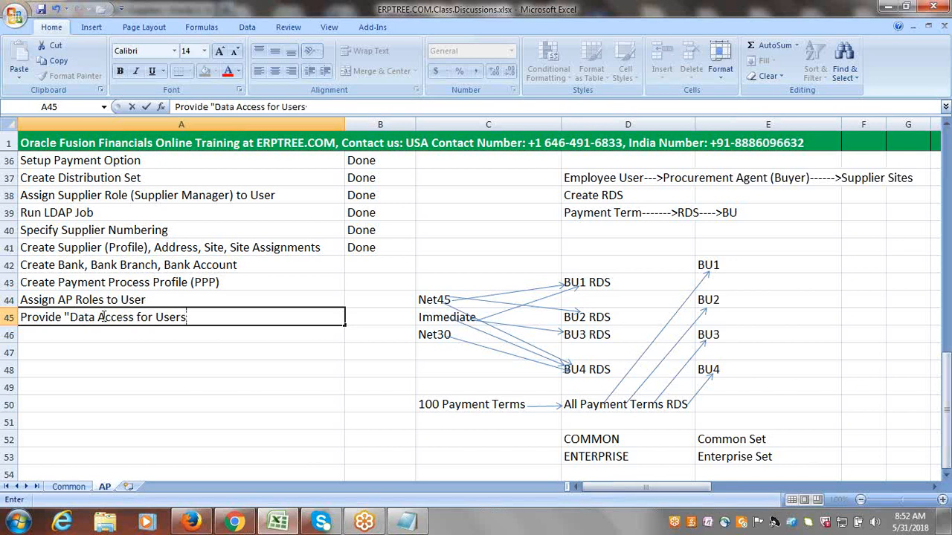
{"action": "type", "text": "\""}
{"action": "left_click", "coordinate": [102, 336]}
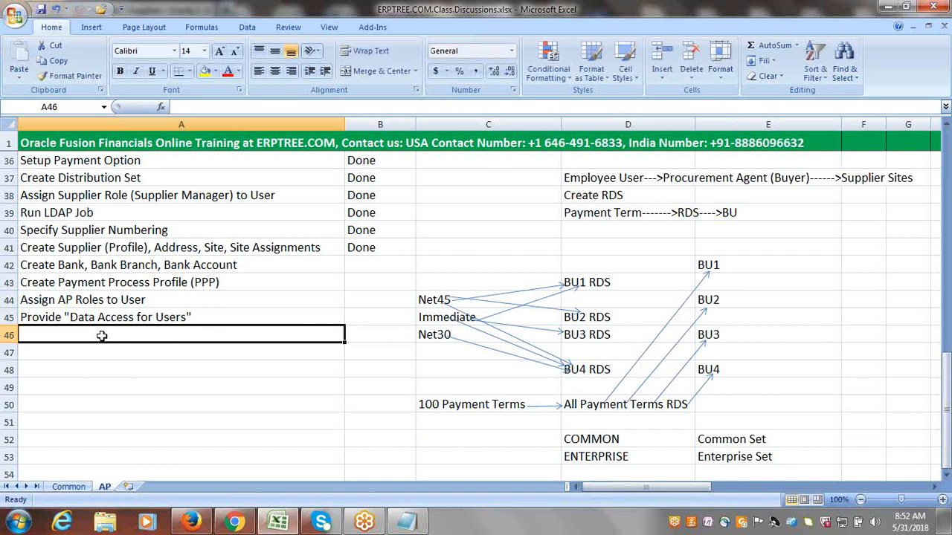
Add 'Run LDAP Job' in A46 and 'Open AP Periods' in A47
{"action": "type", "text": "Run LDAP Job"}
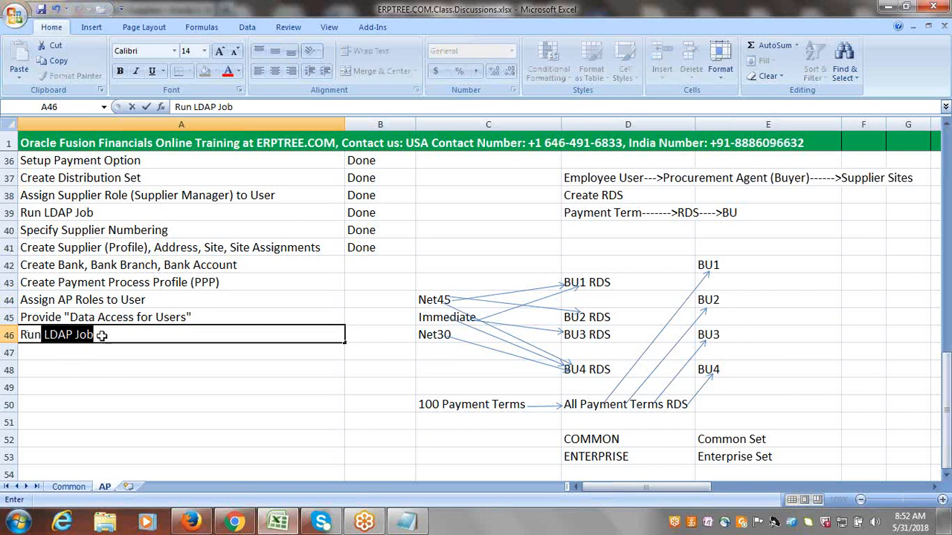
{"action": "key", "text": "Return"}
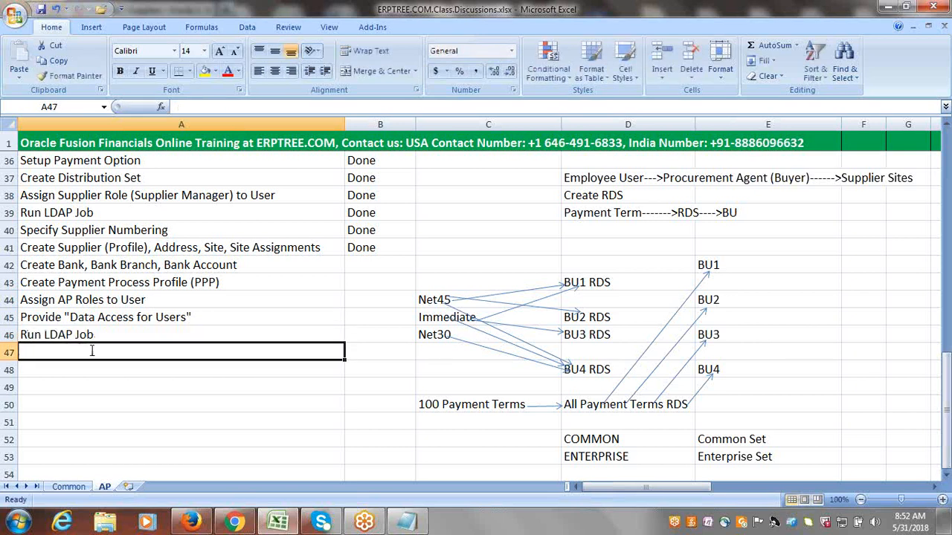
{"action": "type", "text": "Open AP Periods"}
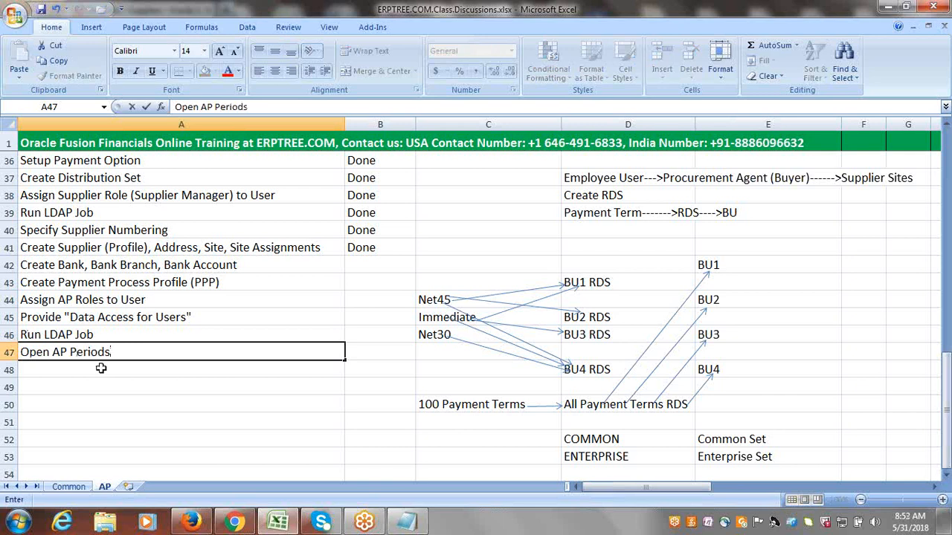
{"action": "left_click", "coordinate": [101, 368]}
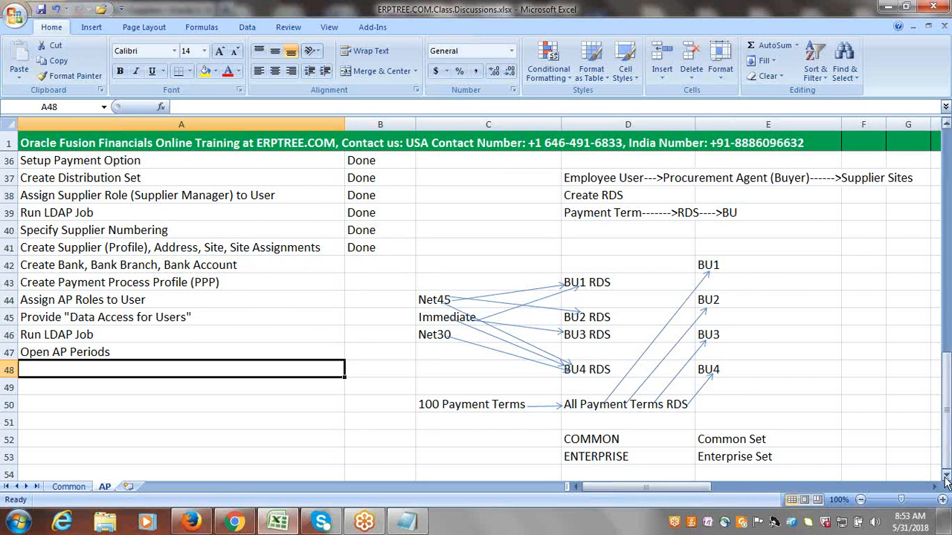
{"action": "left_click", "coordinate": [116, 347]}
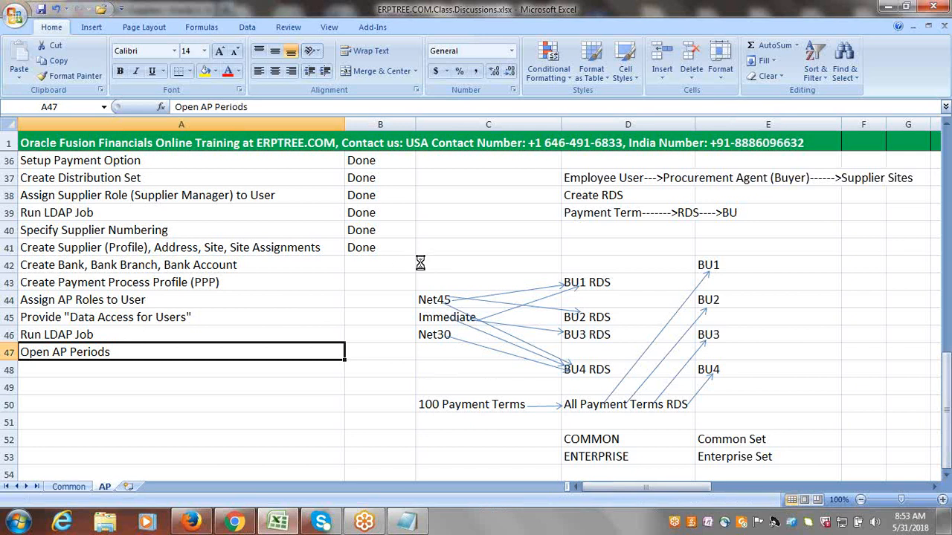
{"action": "key", "text": "Up"}
{"action": "key", "text": "Up"}
{"action": "key", "text": "Up"}
{"action": "key", "text": "Up"}
{"action": "key", "text": "Up"}
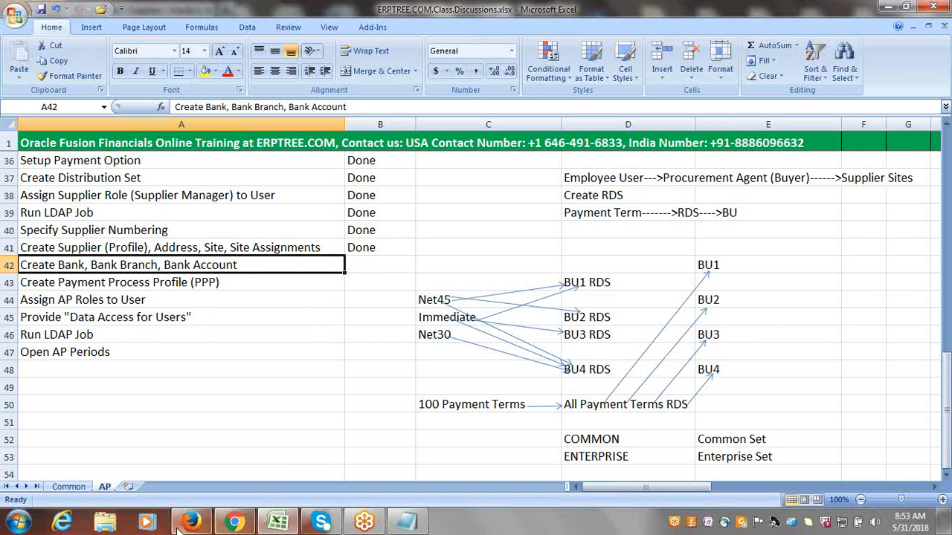
{"action": "mouse_move", "coordinate": [195, 527]}
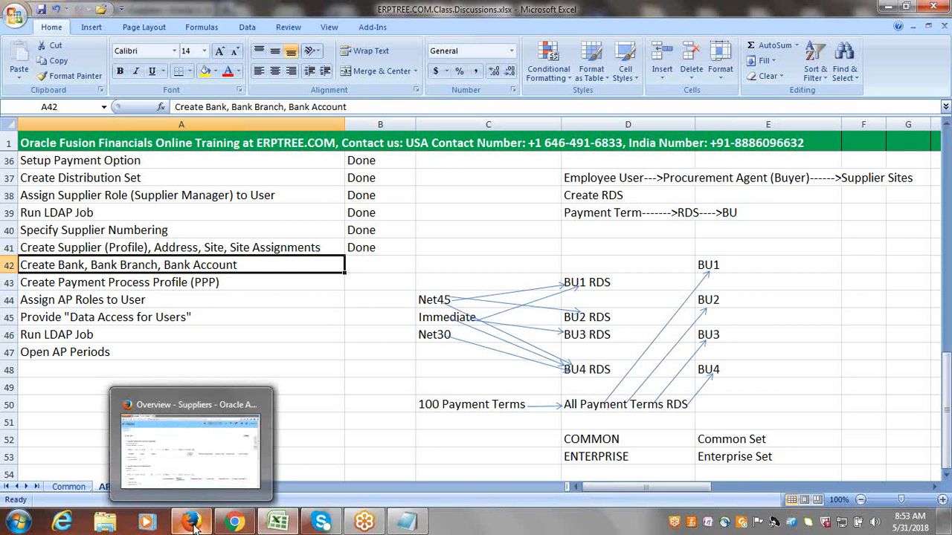
Go to Setup and Maintenance and open Manage Implementation Projects from the Tasks panel
{"action": "left_click", "coordinate": [206, 453]}
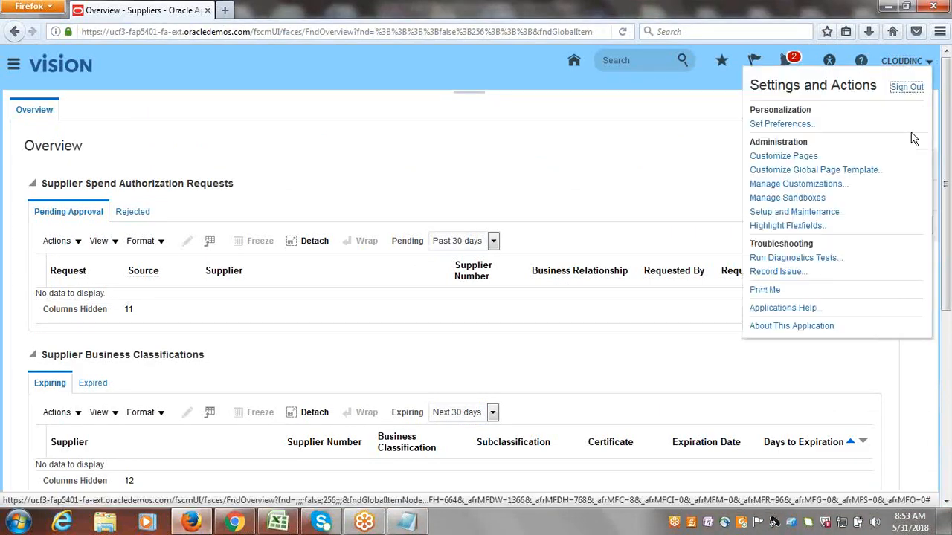
{"action": "left_click", "coordinate": [821, 214]}
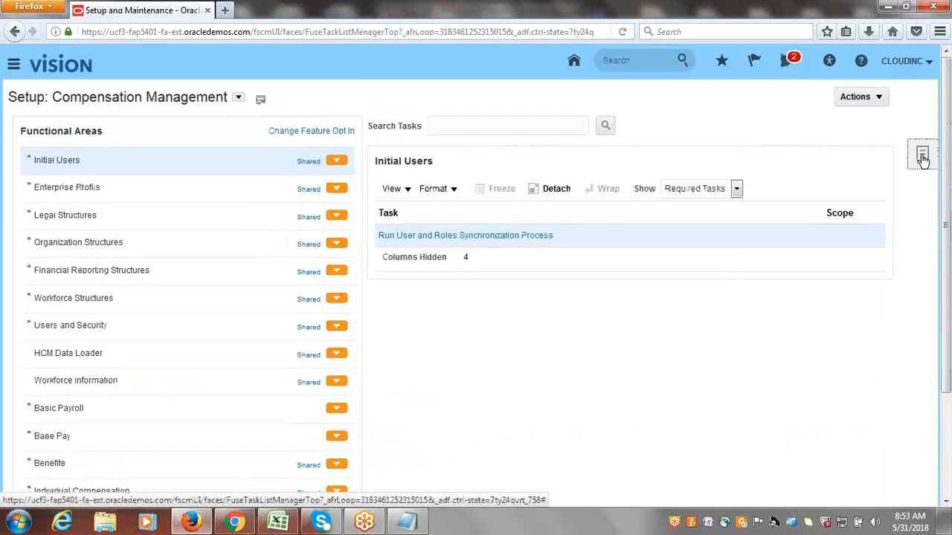
{"action": "left_click", "coordinate": [922, 158]}
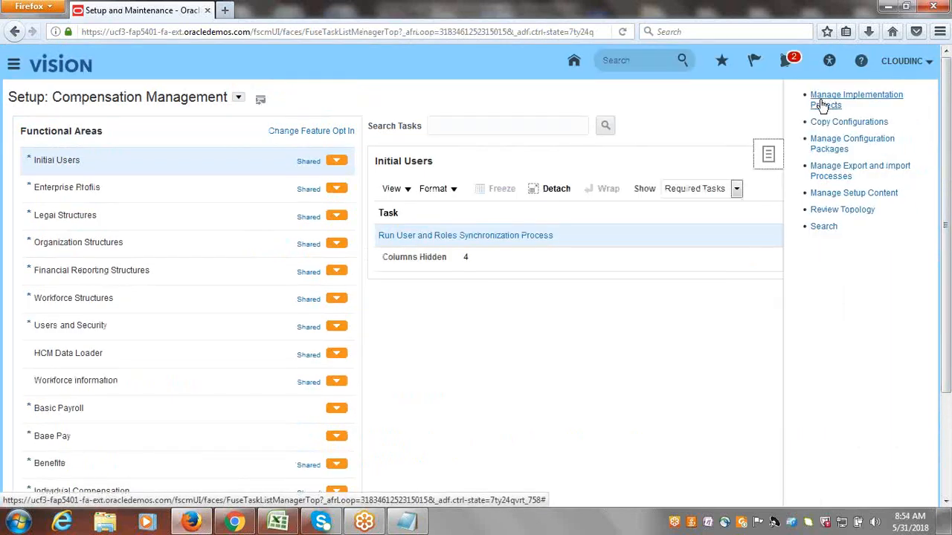
{"action": "left_click", "coordinate": [828, 104]}
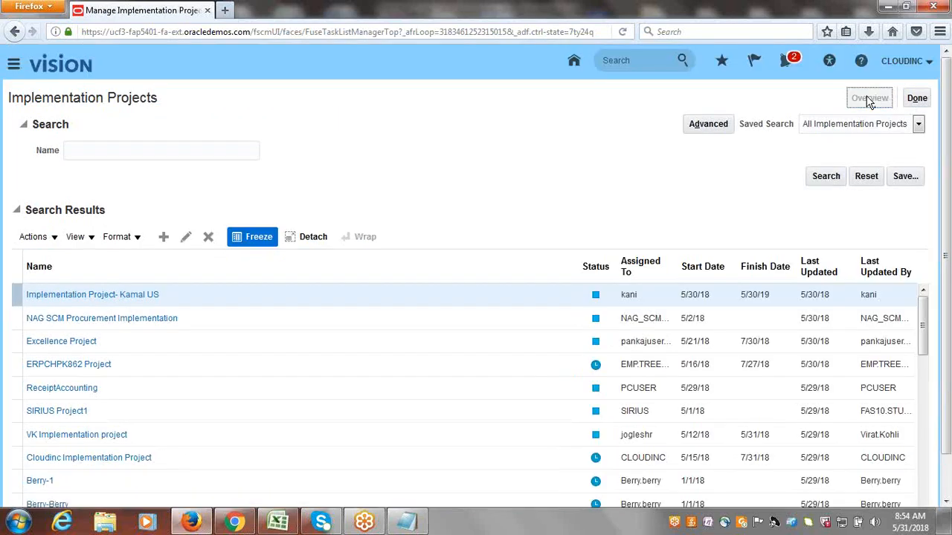
In the Cloudinc Implementation Project, search tasks for 'bank accounts' and expand the bank setup tasks
{"action": "left_click", "coordinate": [870, 101]}
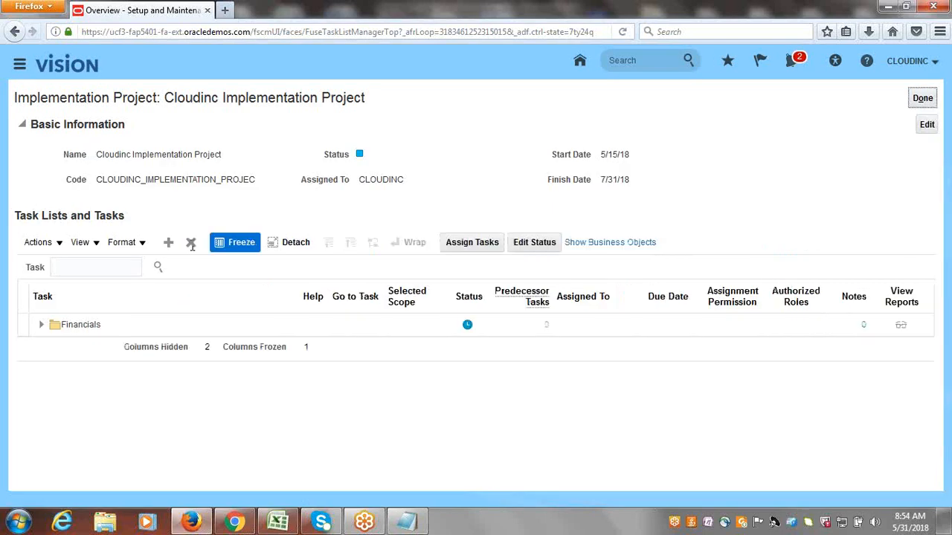
{"action": "left_click", "coordinate": [112, 265]}
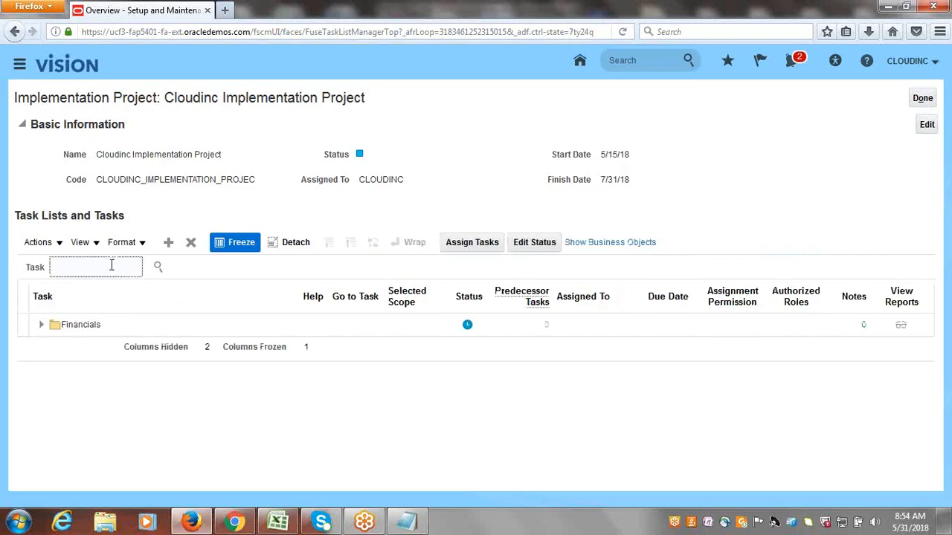
{"action": "type", "text": "bank accounts"}
{"action": "key", "text": "Return"}
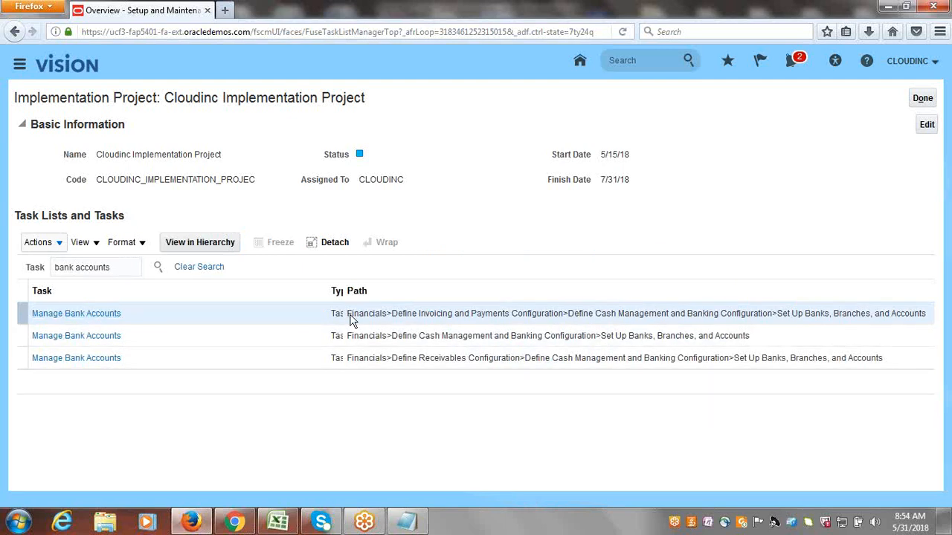
{"action": "left_click", "coordinate": [98, 336]}
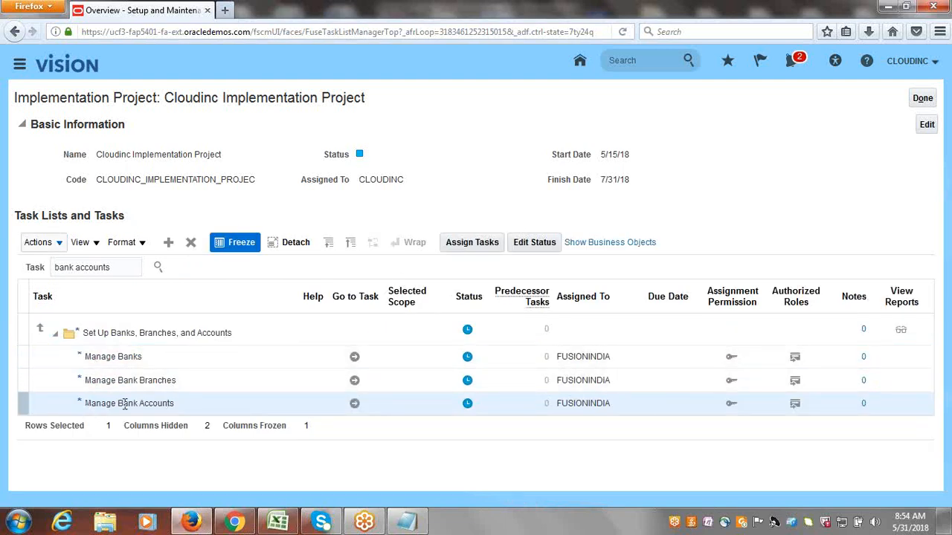
From the Manage Banks task, start a new bank with country United States (code US)
{"action": "left_click", "coordinate": [354, 358]}
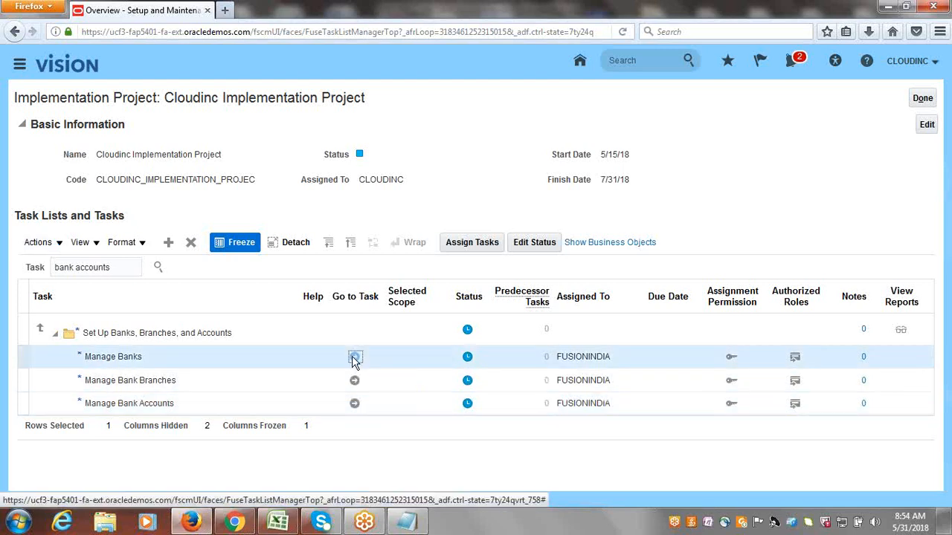
{"action": "left_click", "coordinate": [355, 358]}
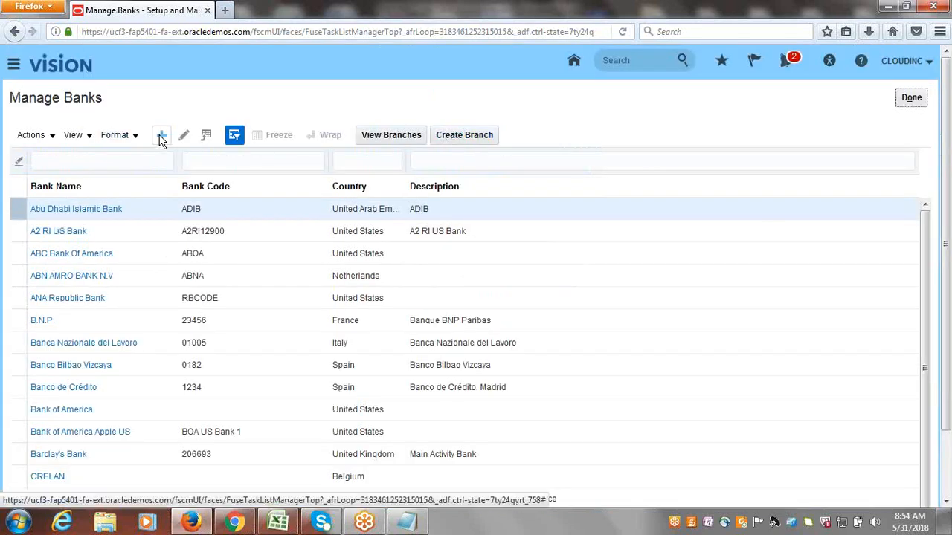
{"action": "left_click", "coordinate": [161, 135]}
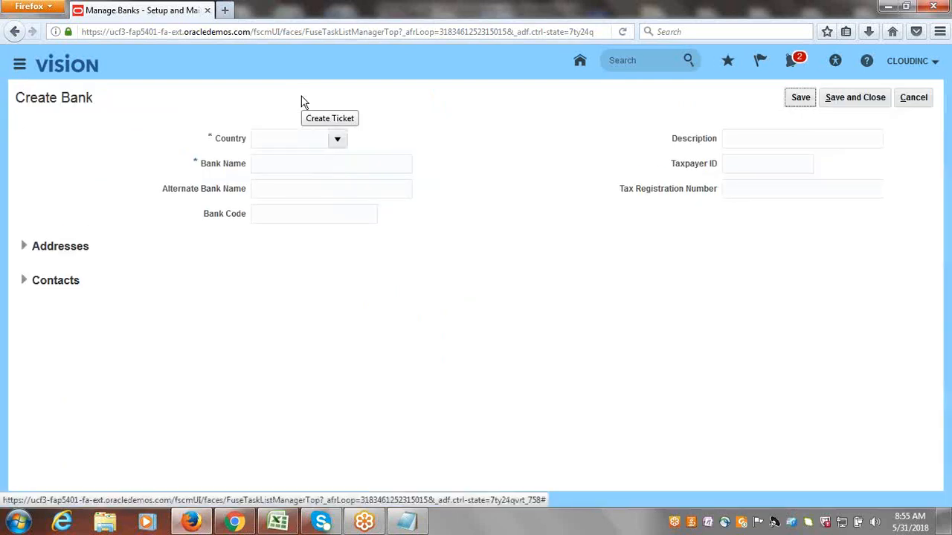
{"action": "left_click", "coordinate": [338, 139]}
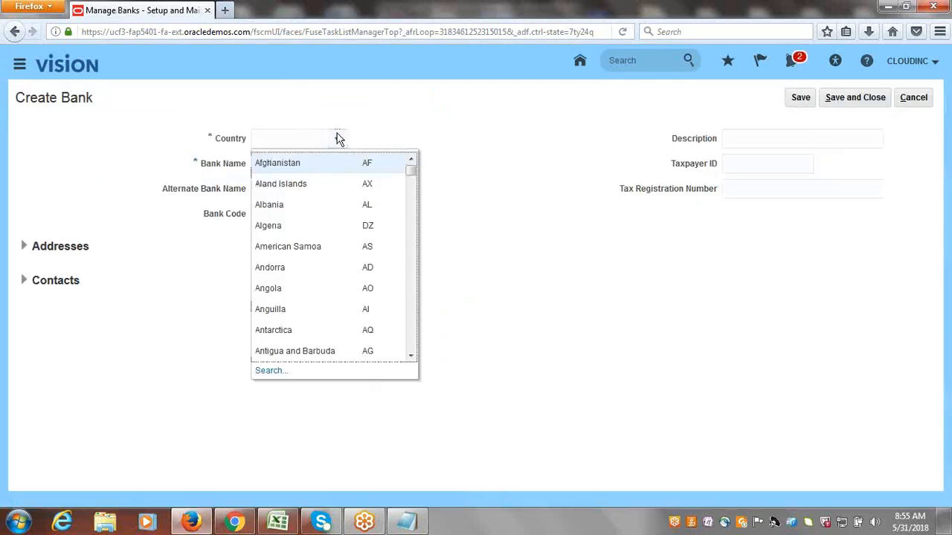
{"action": "left_click", "coordinate": [276, 370]}
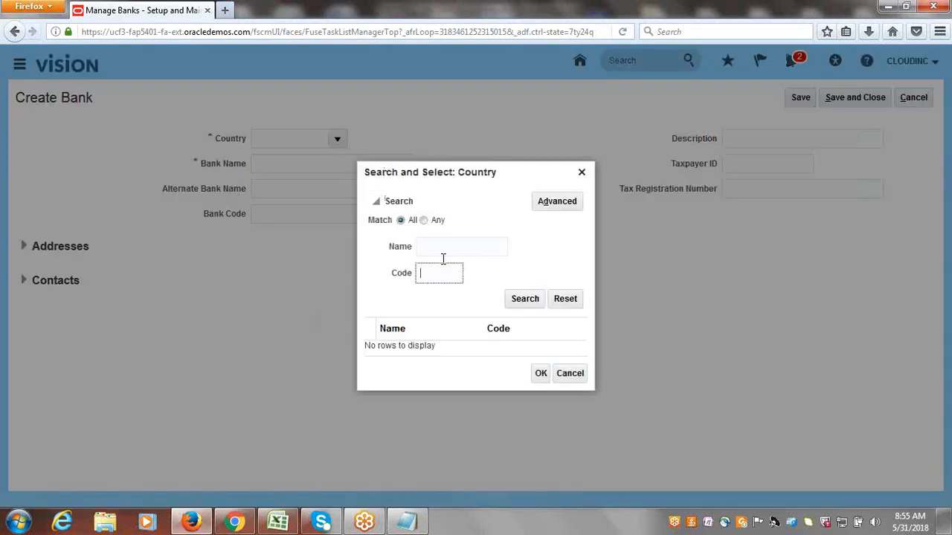
{"action": "type", "text": "US"}
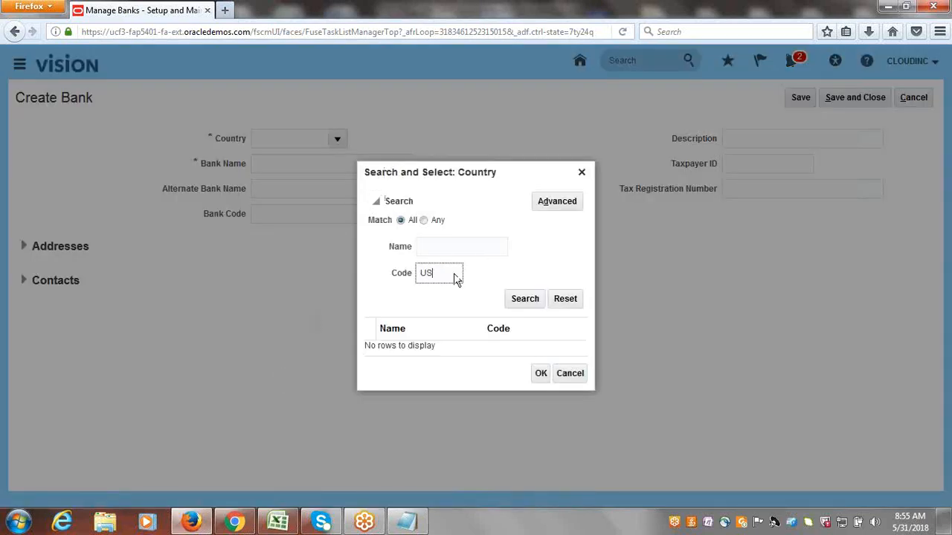
{"action": "left_click", "coordinate": [525, 299]}
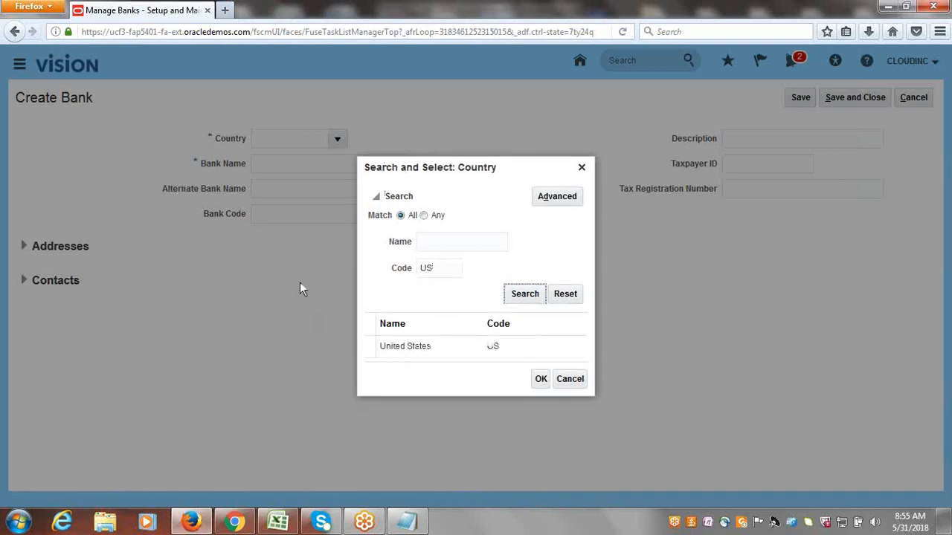
{"action": "left_click", "coordinate": [548, 380]}
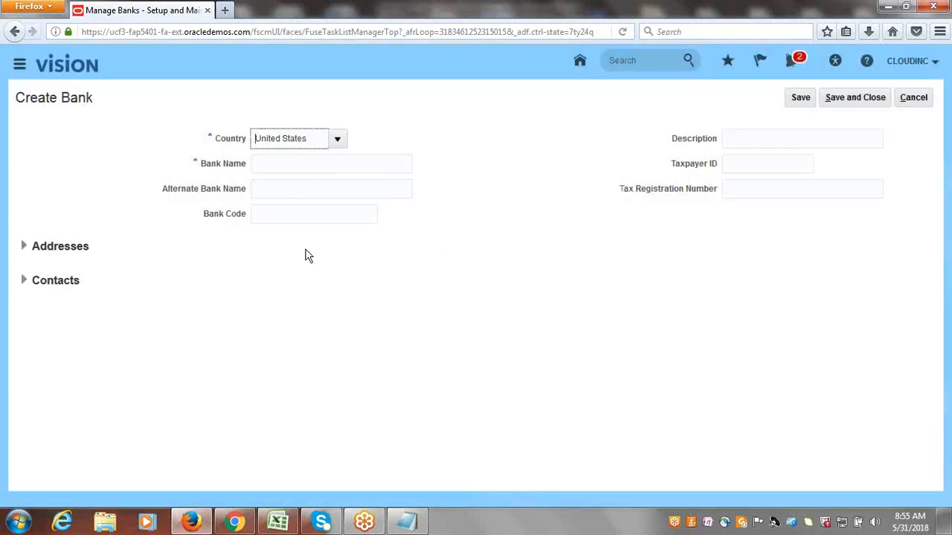
Name the bank 'Cloudinc Bank' and save it
{"action": "left_click", "coordinate": [292, 163]}
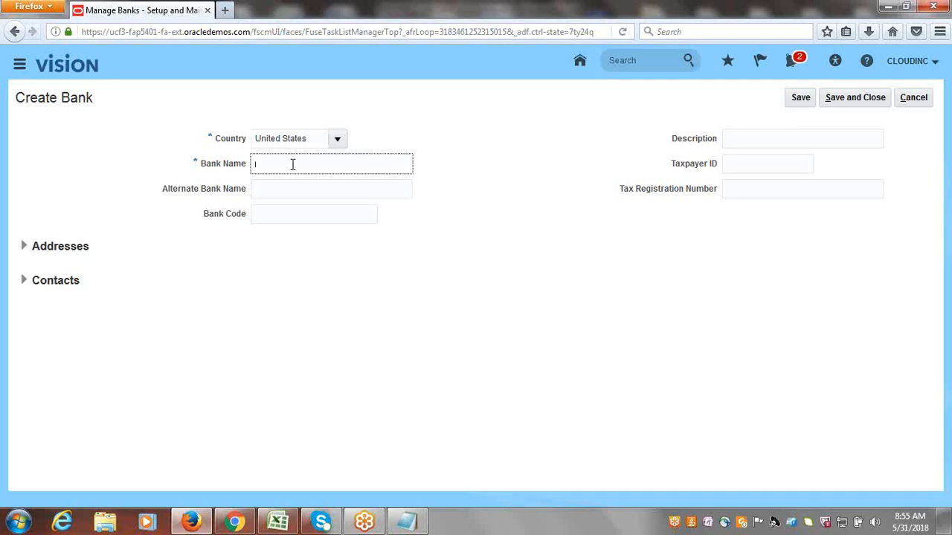
{"action": "type", "text": "c"}
{"action": "key", "text": "BackSpace"}
{"action": "type", "text": "Cloudinc Bank"}
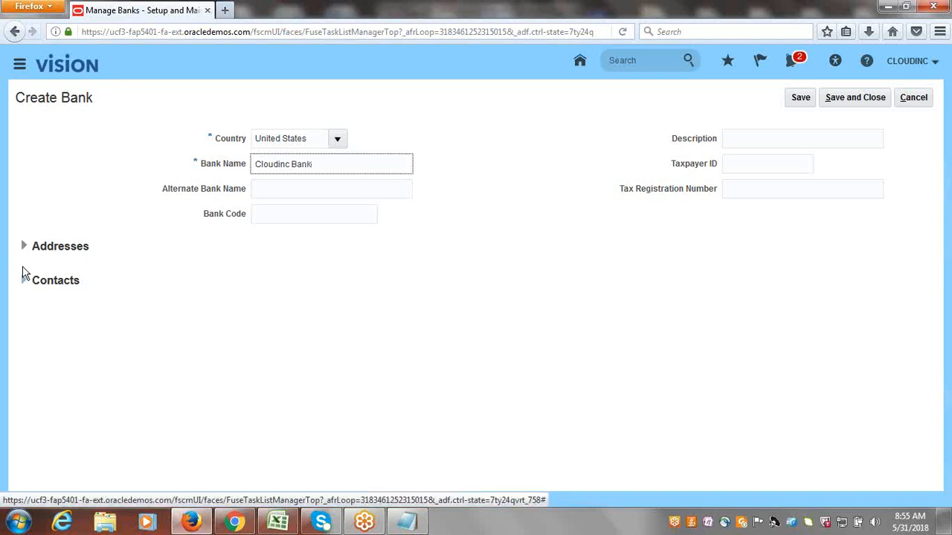
{"action": "left_click", "coordinate": [835, 99]}
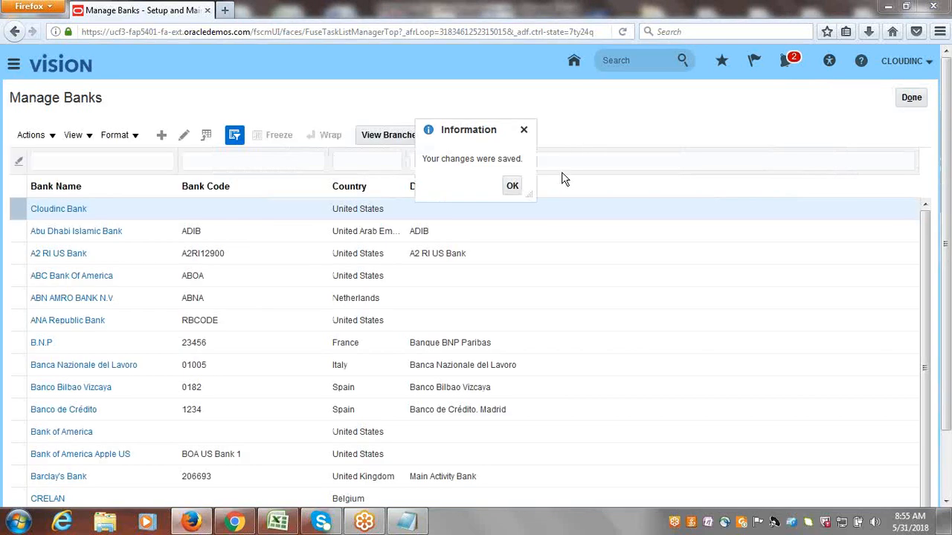
Start a branch named 'Cloudinc Branch' under Cloudinc Bank, leaving Routing Number to fill in
{"action": "left_click", "coordinate": [513, 187]}
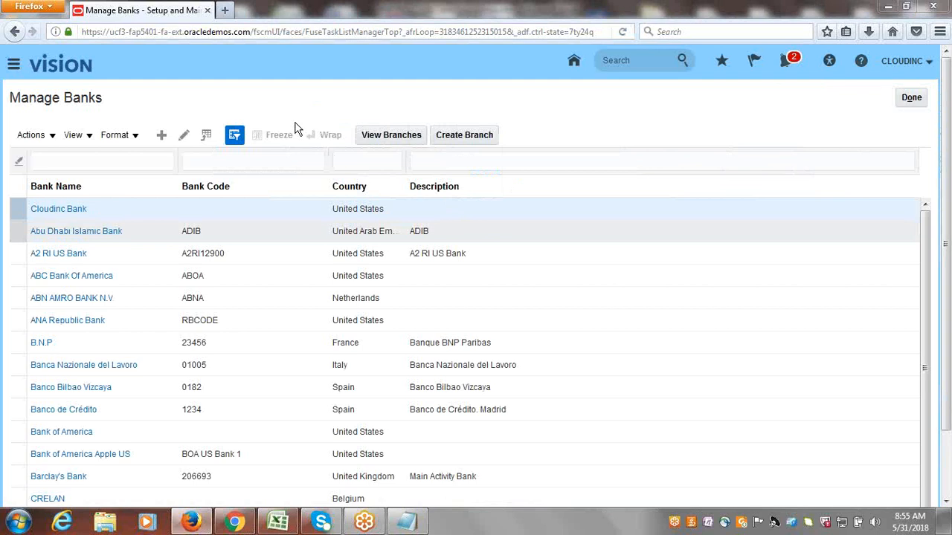
{"action": "left_click", "coordinate": [18, 209]}
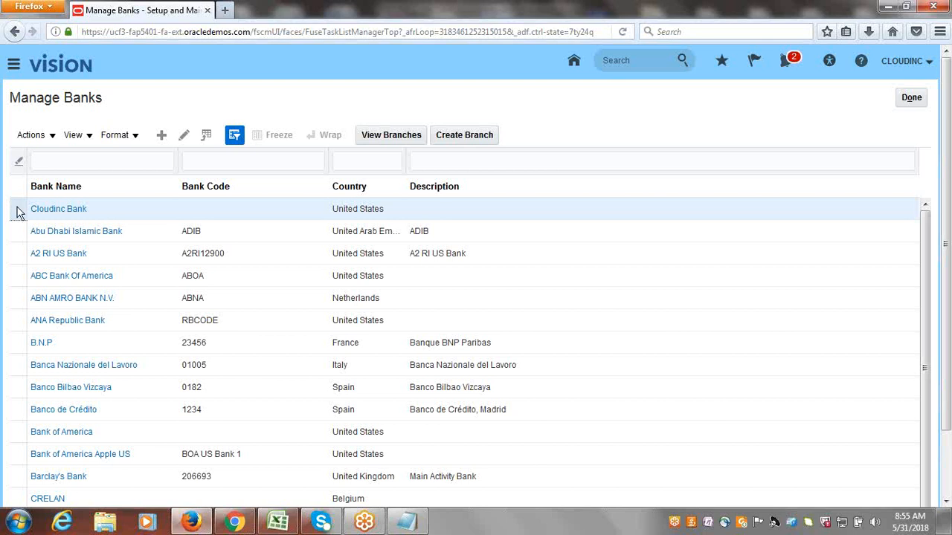
{"action": "left_click", "coordinate": [470, 140]}
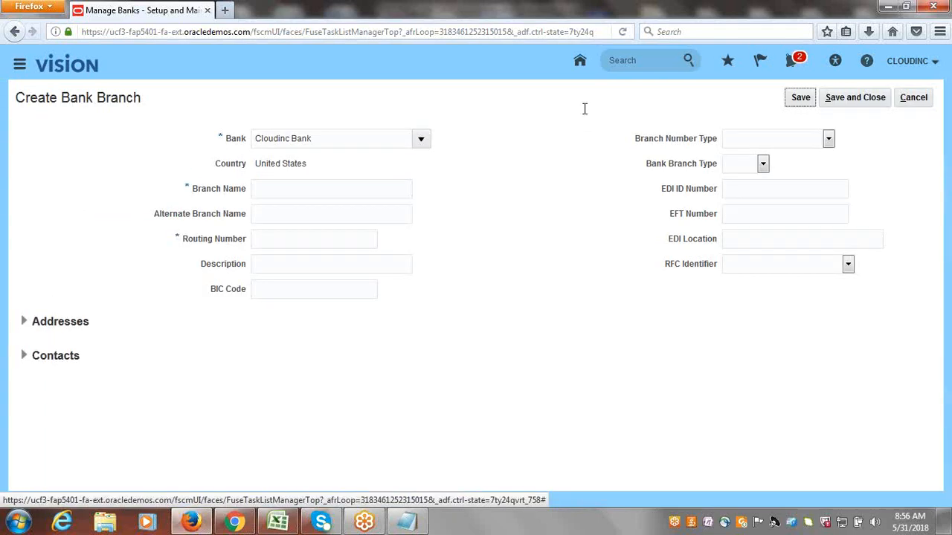
{"action": "left_click", "coordinate": [309, 188]}
{"action": "type", "text": "C"}
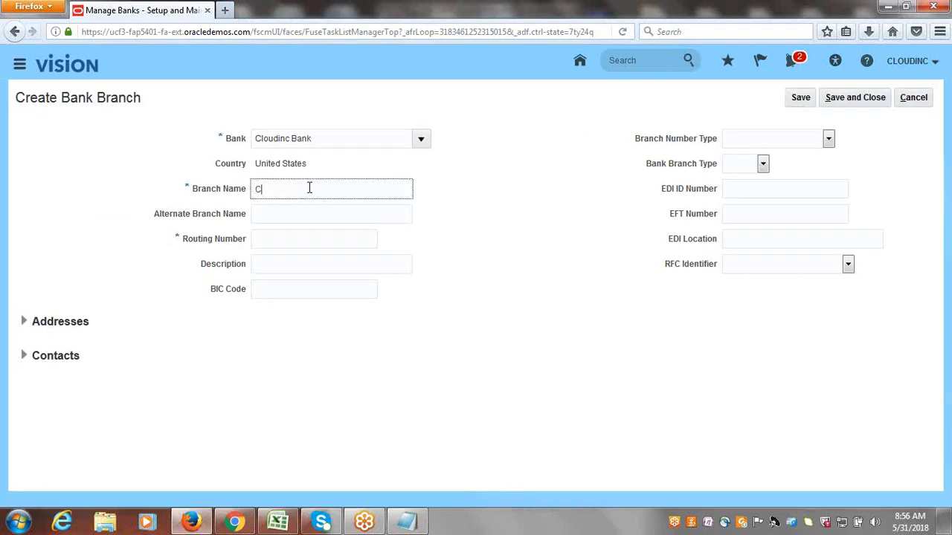
{"action": "type", "text": "loudinc Branch"}
{"action": "left_click", "coordinate": [293, 238]}
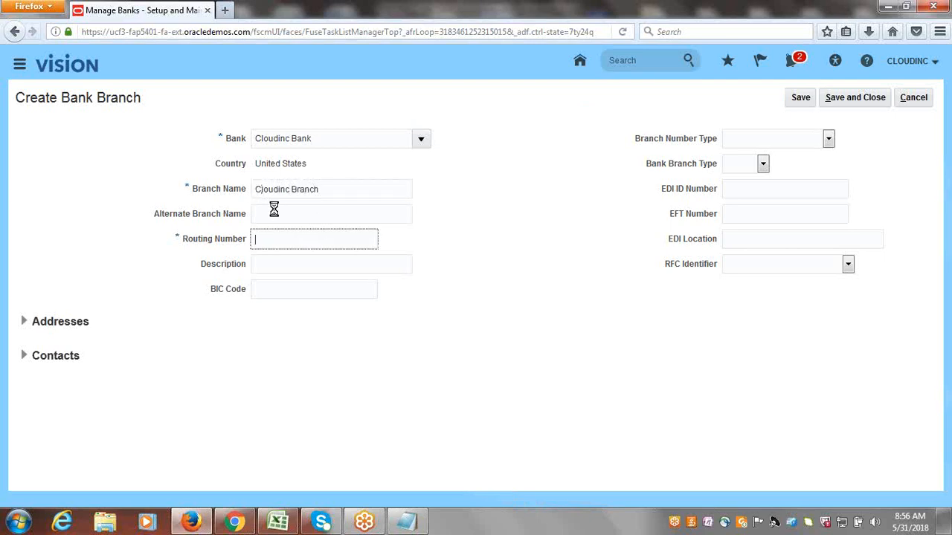
{"action": "left_click", "coordinate": [225, 11]}
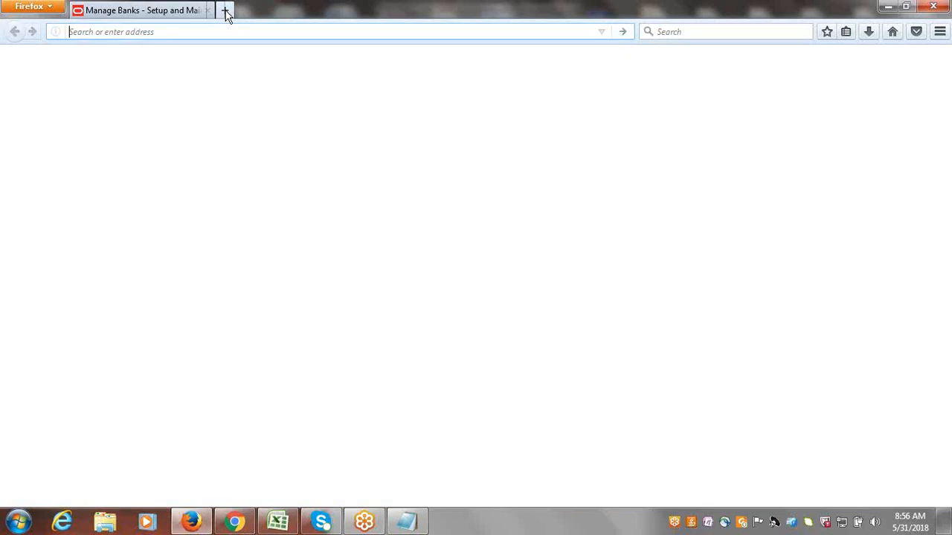
On google.com, search for the Bank of America routing number and scroll through the results
{"action": "type", "text": "google.com"}
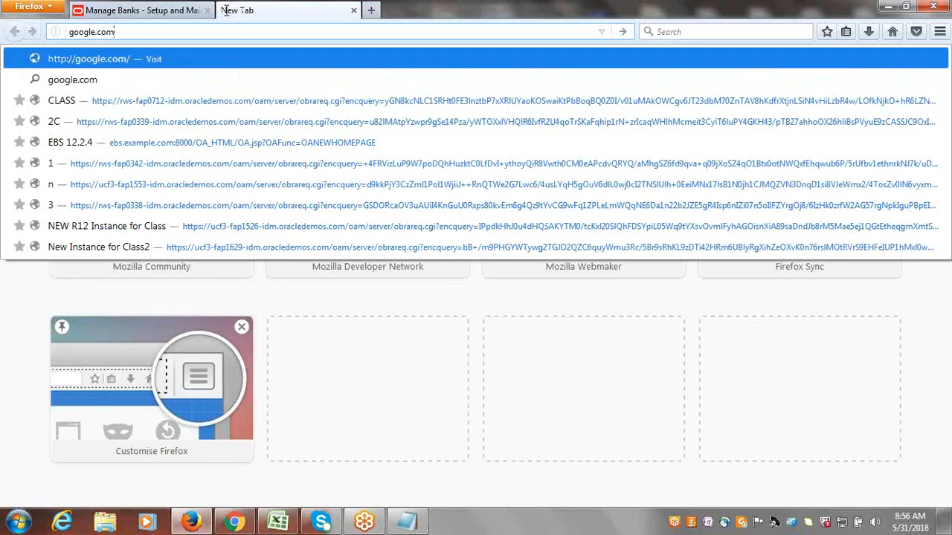
{"action": "key", "text": "Return"}
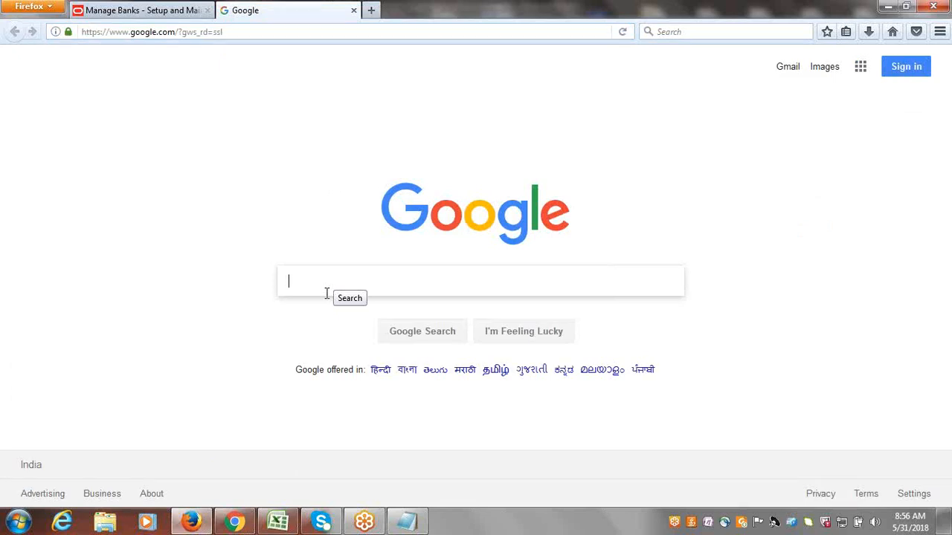
{"action": "type", "text": "BOA"}
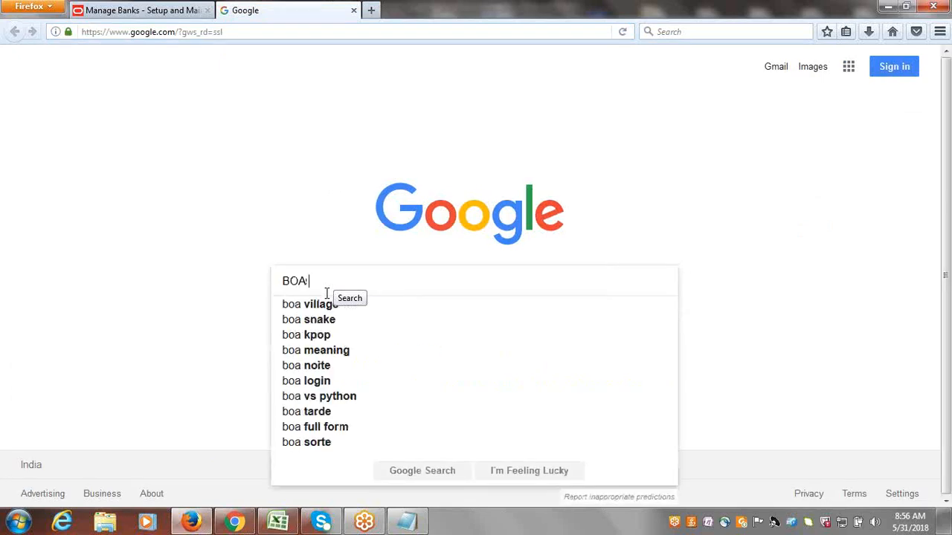
{"action": "type", "text": " Rou"}
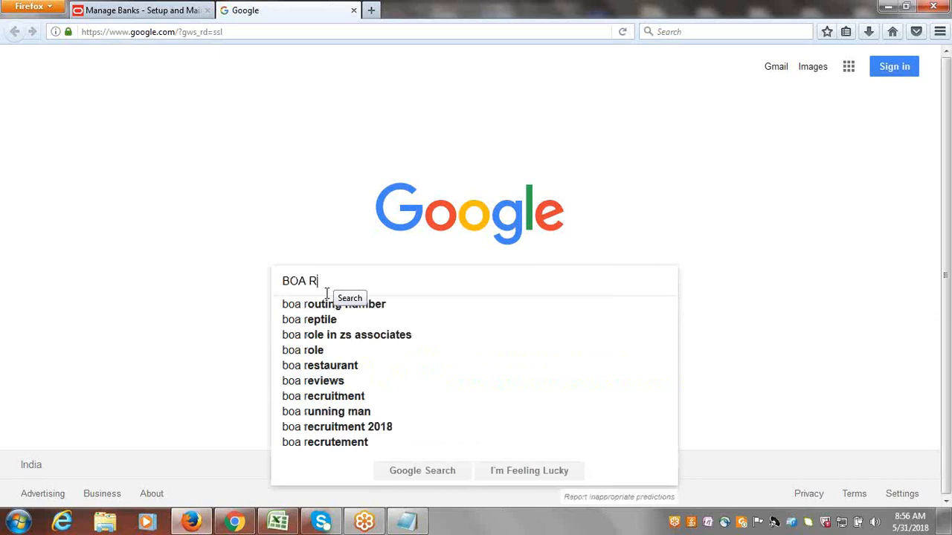
{"action": "left_click", "coordinate": [347, 306]}
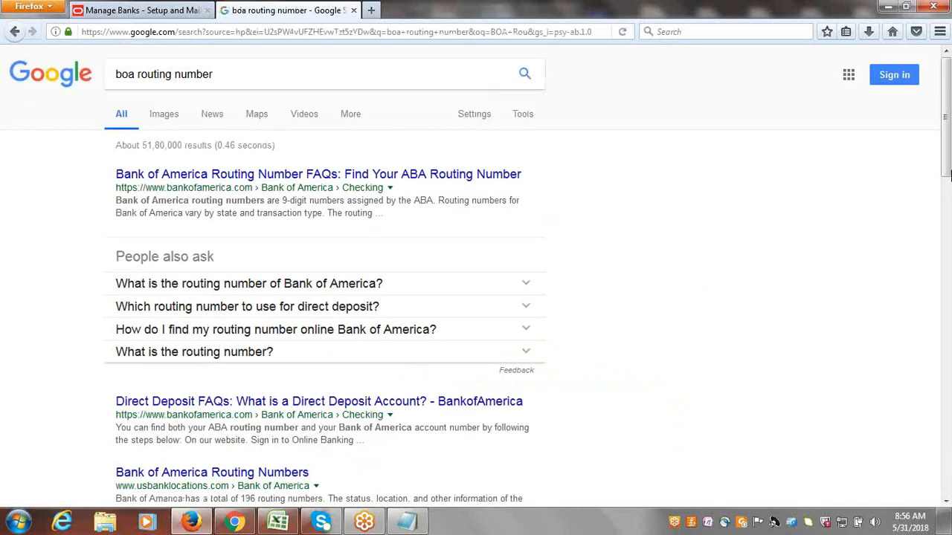
{"action": "left_click_drag", "start_coordinate": [947, 163], "coordinate": [948, 277]}
{"action": "scroll", "coordinate": [484, 317], "scroll_direction": "down", "scroll_amount": 5}
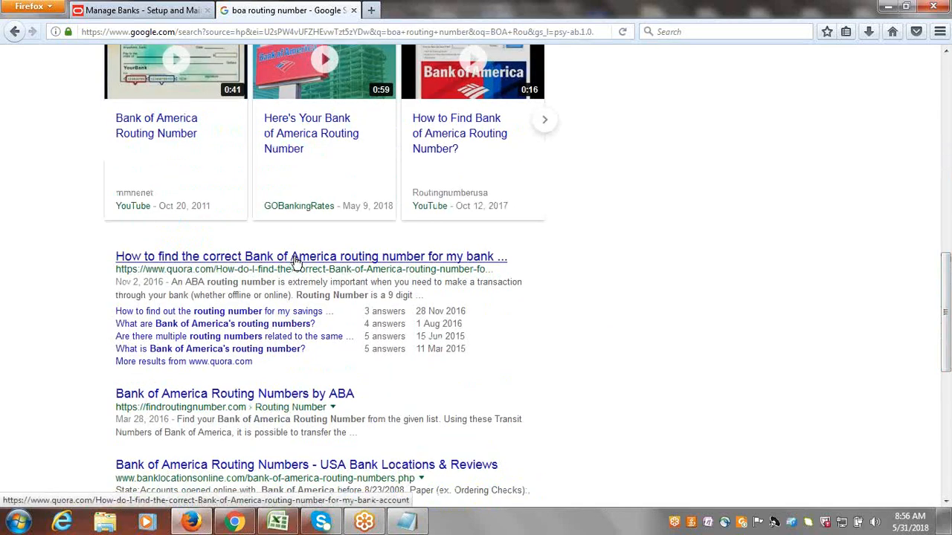
{"action": "left_click", "coordinate": [146, 13]}
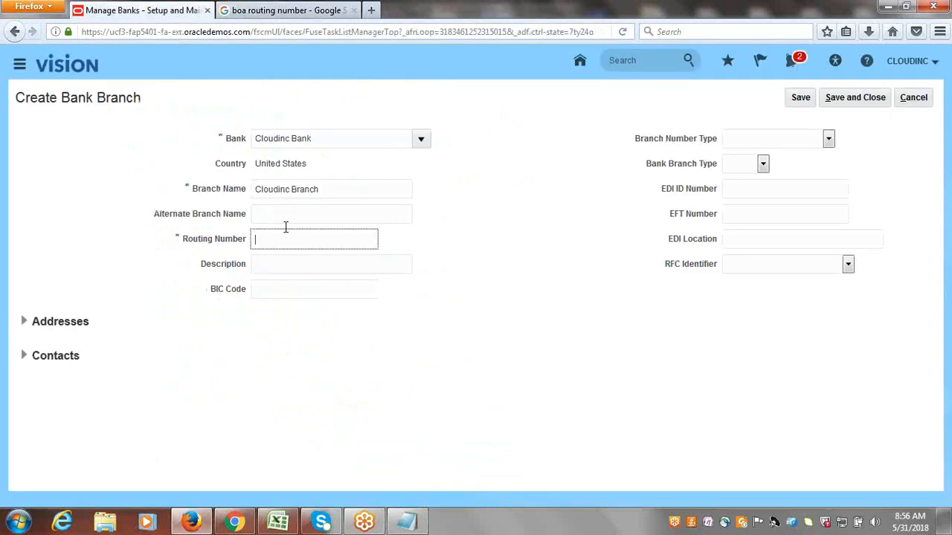
Enter routing number 271972572 for Cloudinc Branch and save the branch
{"action": "type", "text": "24"}
{"action": "key", "text": "BackSpace"}
{"action": "type", "text": "71972572"}
{"action": "left_click", "coordinate": [543, 289]}
{"action": "left_click_drag", "start_coordinate": [318, 238], "coordinate": [276, 240]}
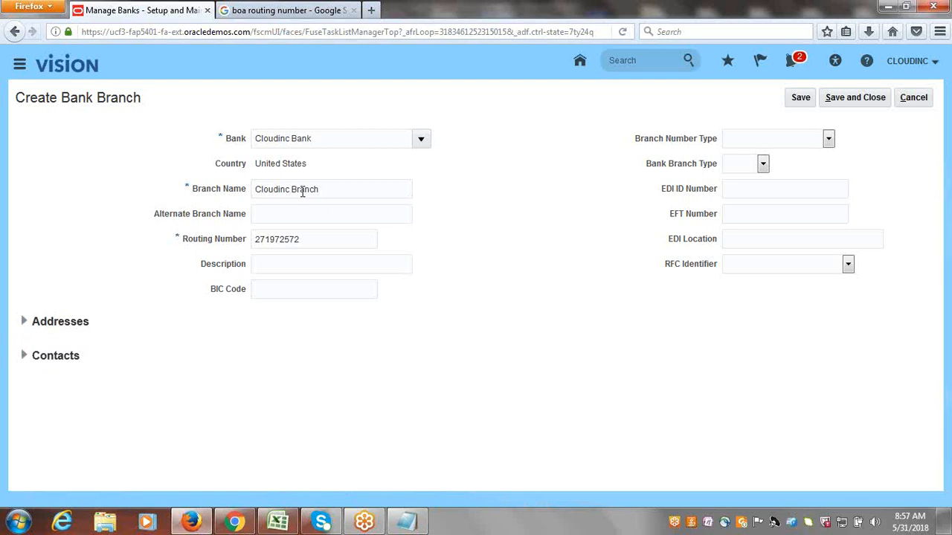
{"action": "left_click", "coordinate": [853, 97]}
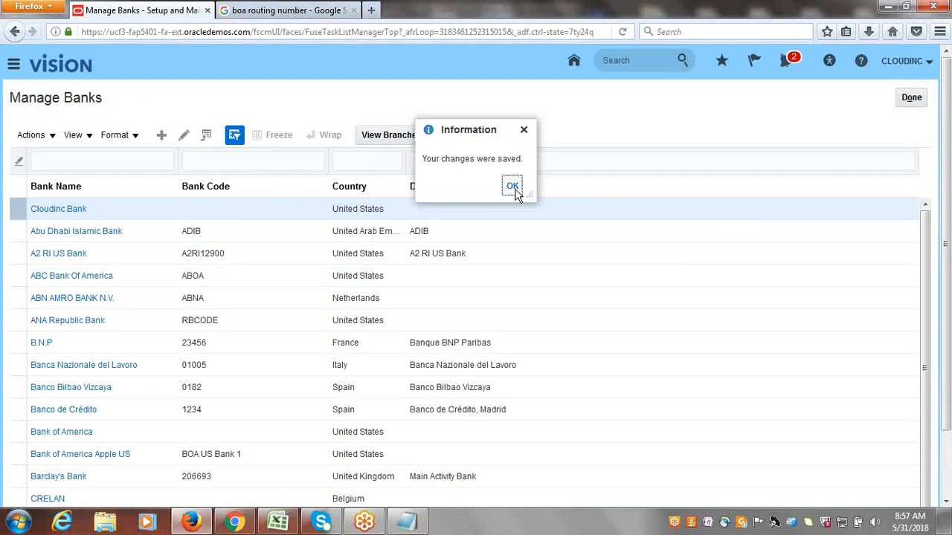
Dismiss the save confirmation, finish with Manage Banks, and go to the Manage Bank Accounts task
{"action": "left_click", "coordinate": [512, 186]}
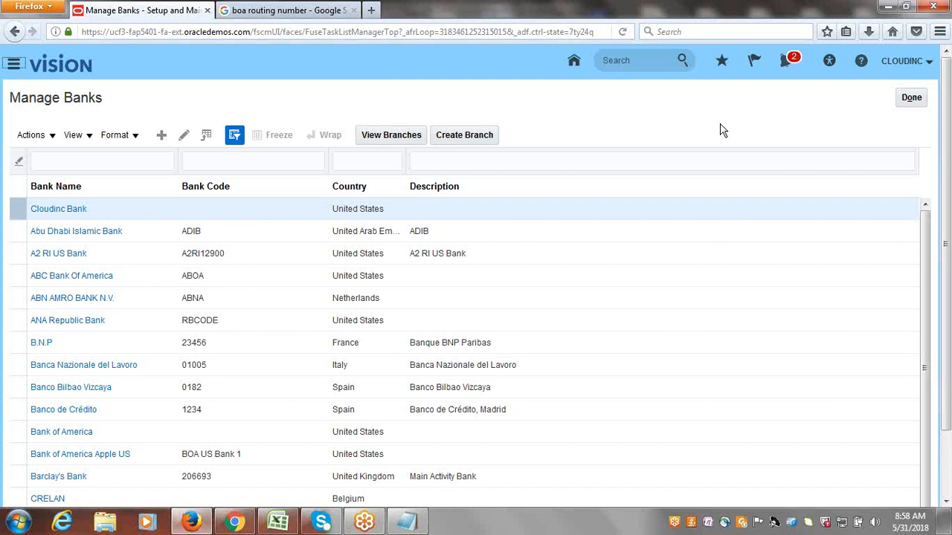
{"action": "left_click", "coordinate": [913, 97]}
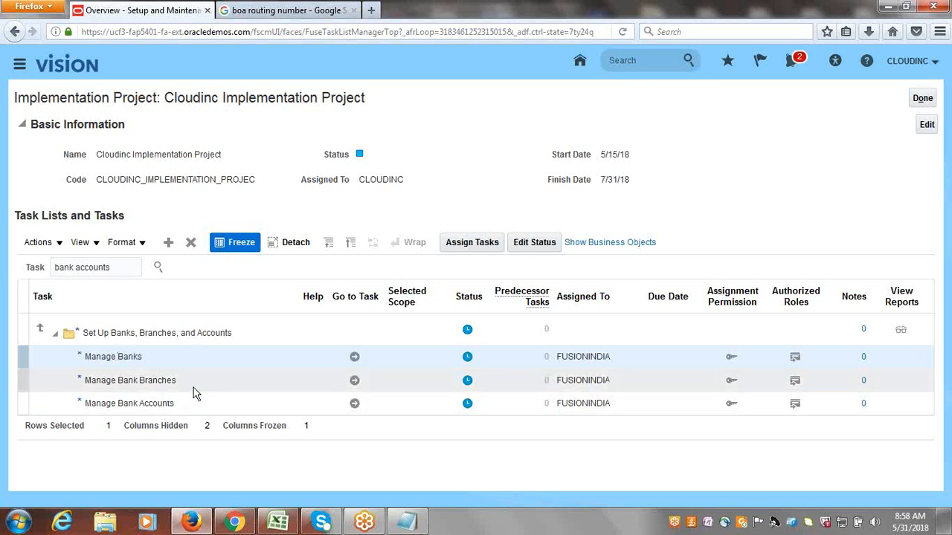
{"action": "left_click", "coordinate": [356, 405]}
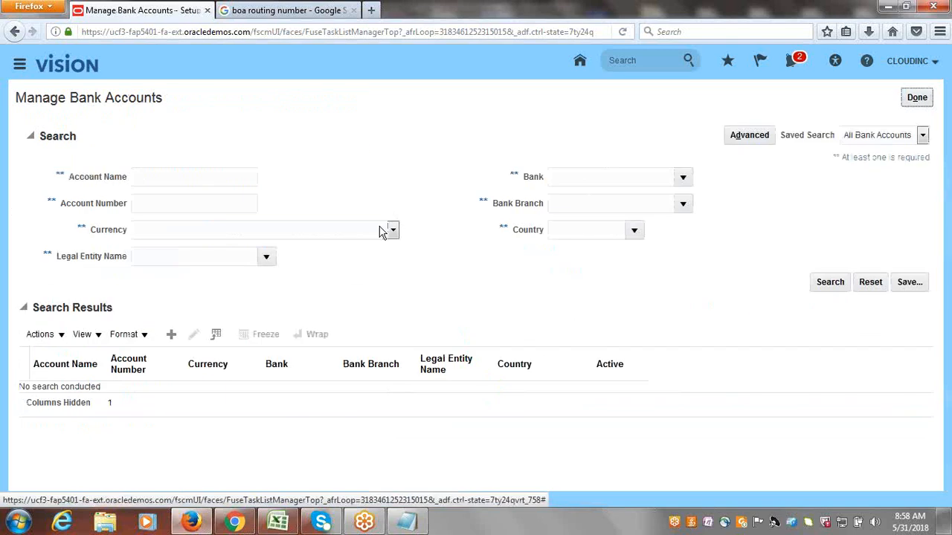
Create a new bank account from the Manage Bank Accounts search results
{"action": "left_click", "coordinate": [171, 335]}
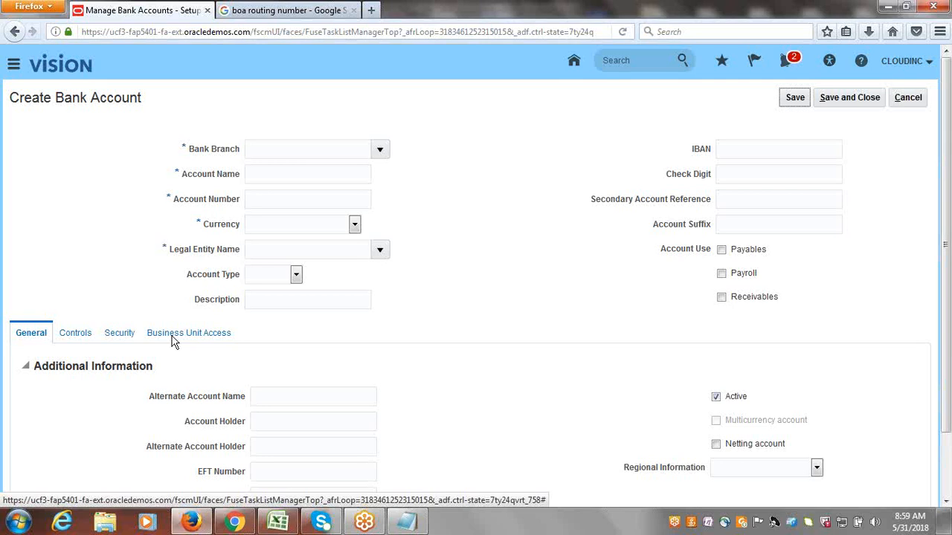
{"action": "left_click", "coordinate": [380, 252]}
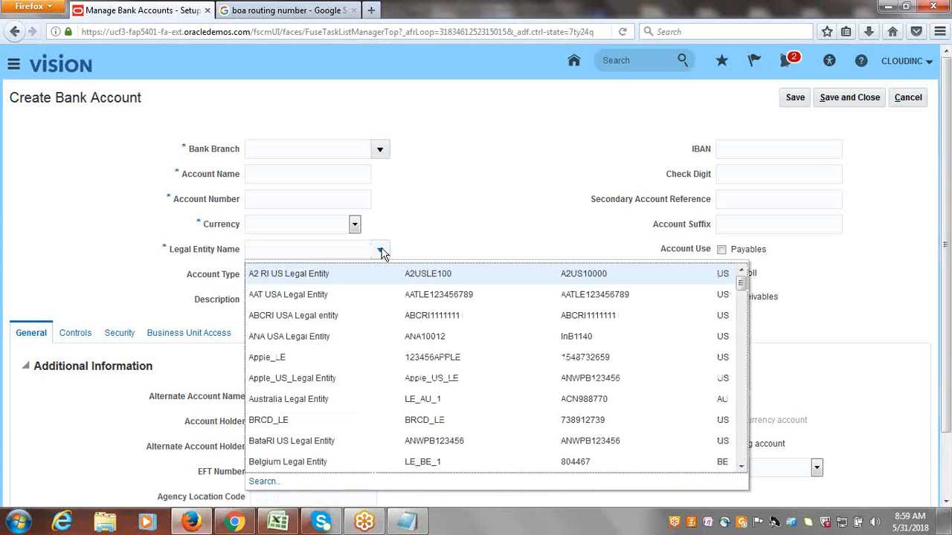
Set the bank account's branch to Cloudinc Branch
{"action": "left_click", "coordinate": [408, 221]}
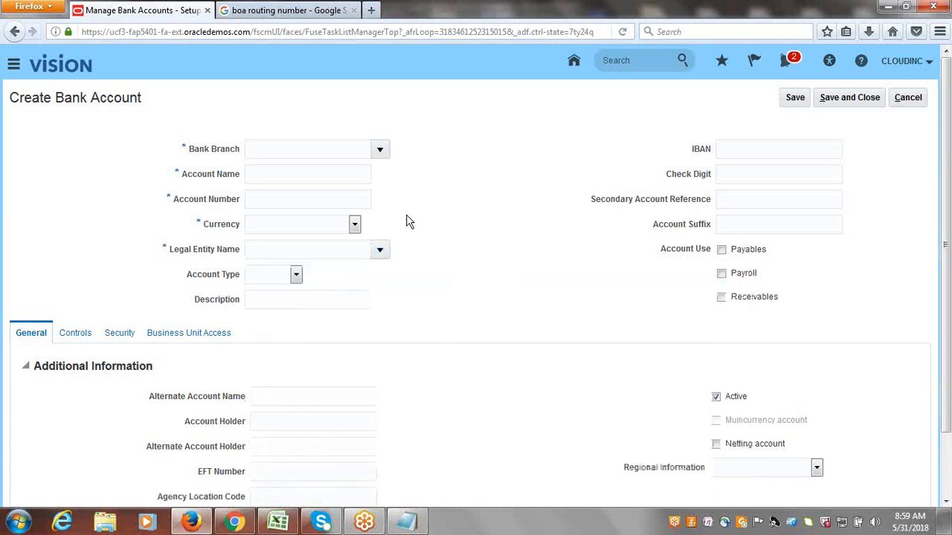
{"action": "left_click", "coordinate": [380, 150]}
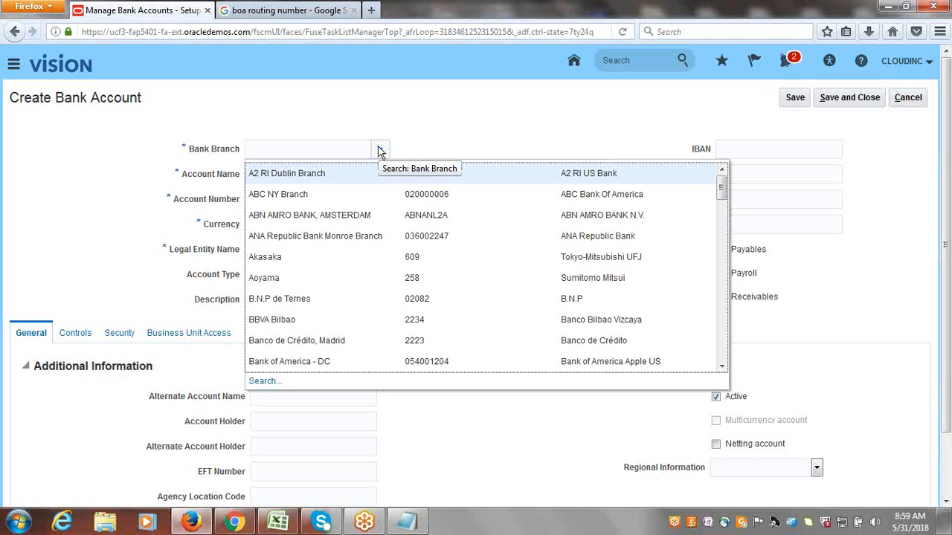
{"action": "left_click", "coordinate": [325, 147]}
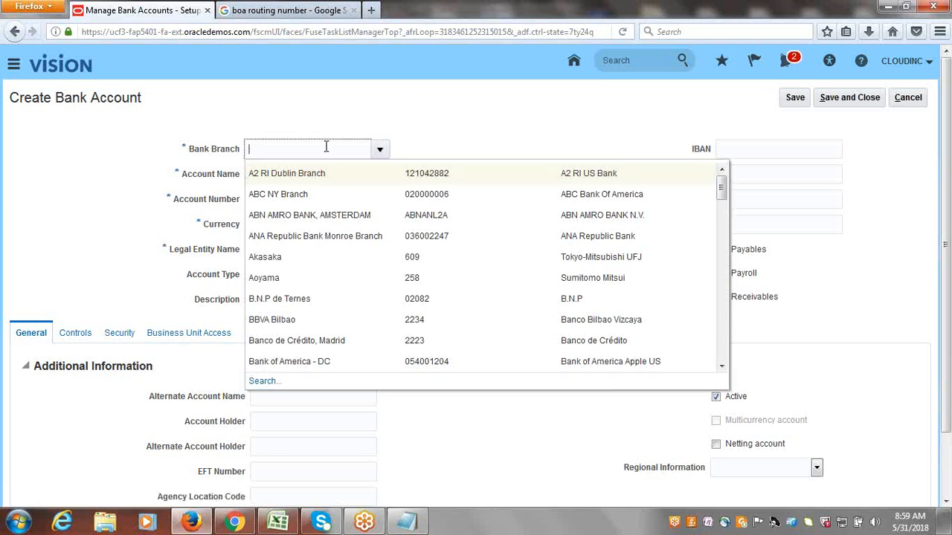
{"action": "type", "text": "Cloudinc"}
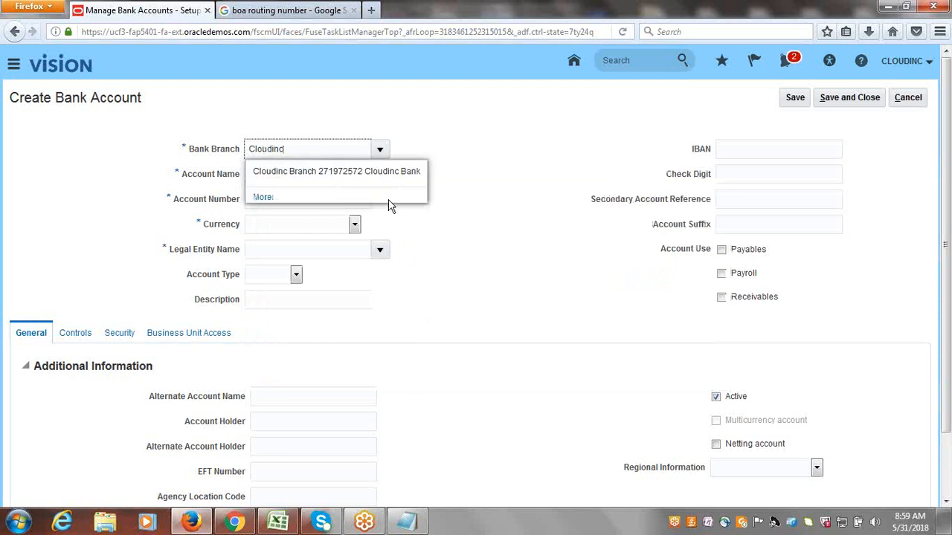
{"action": "left_click", "coordinate": [313, 171]}
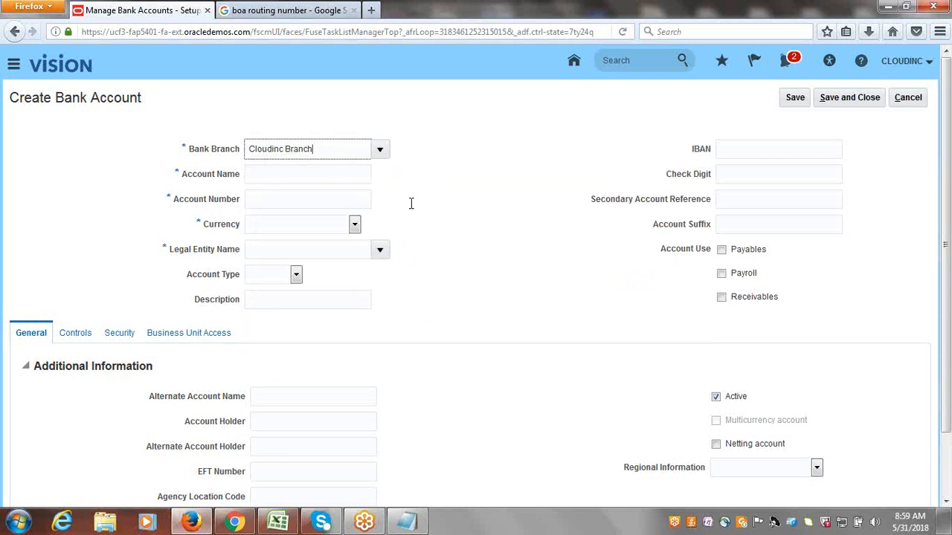
Name the account 'Cloudinc Corporate Account', enter its account number, and choose USD currency
{"action": "left_click", "coordinate": [276, 174]}
{"action": "type", "text": "Clo"}
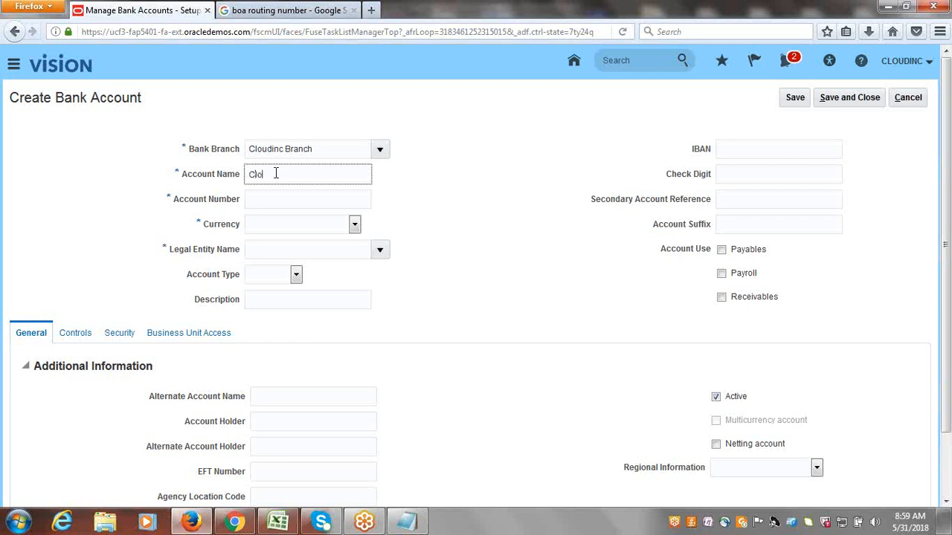
{"action": "type", "text": "udinc Corporate Account"}
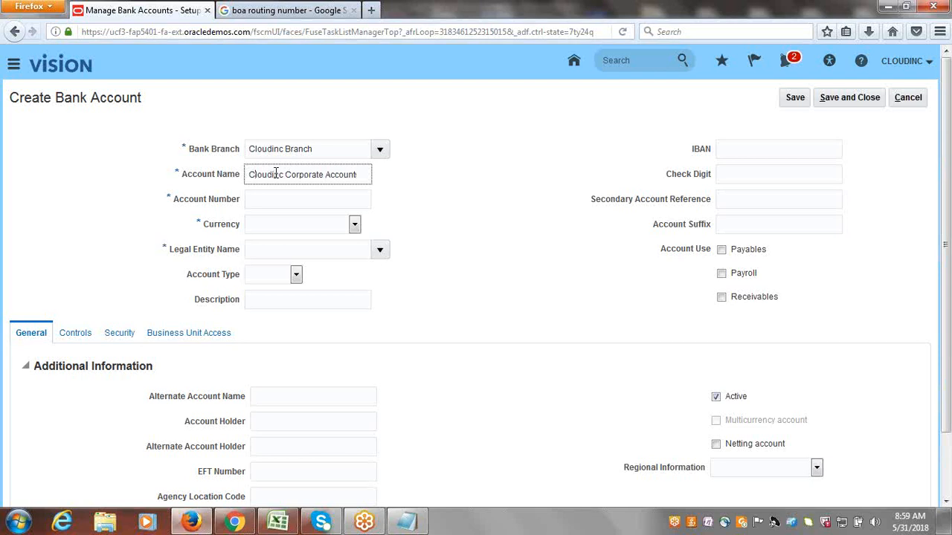
{"action": "left_click", "coordinate": [284, 199]}
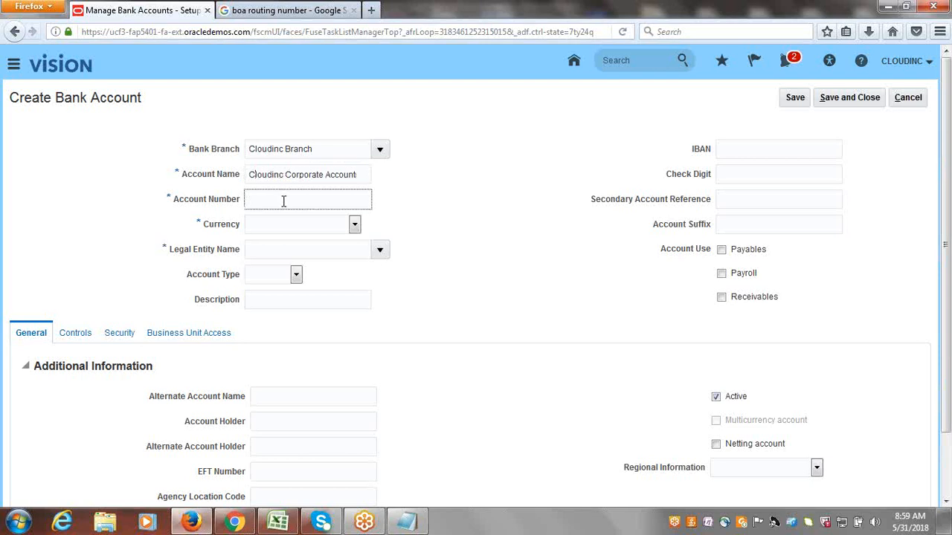
{"action": "type", "text": "99999999999"}
{"action": "key", "text": "Tab"}
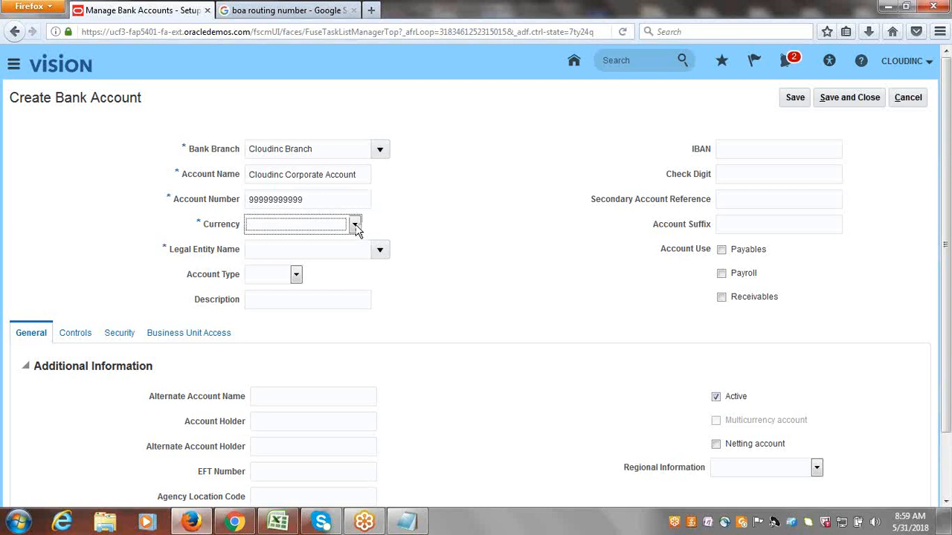
{"action": "left_click", "coordinate": [356, 226]}
{"action": "left_click", "coordinate": [307, 251]}
Set the legal entity to Cloudinc USA Legal Entity
{"action": "left_click", "coordinate": [379, 251]}
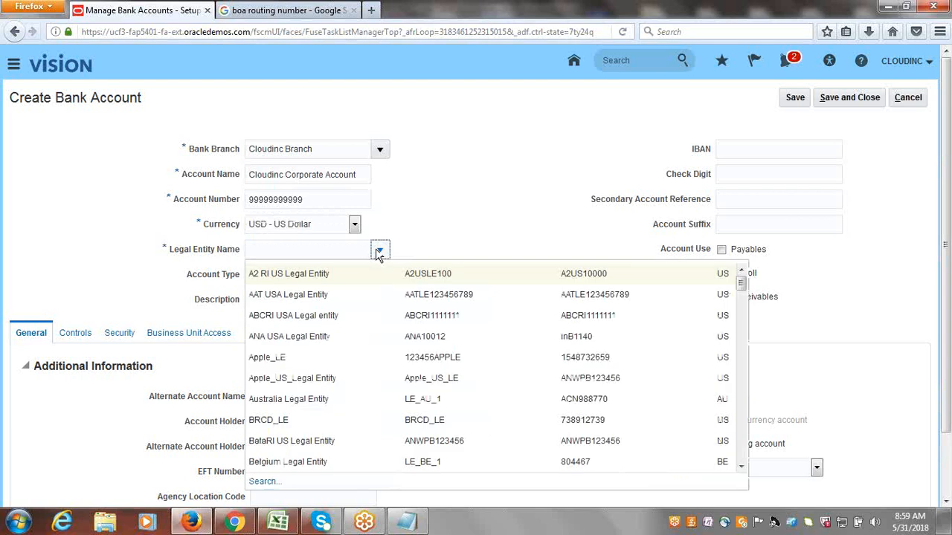
{"action": "left_click", "coordinate": [264, 484]}
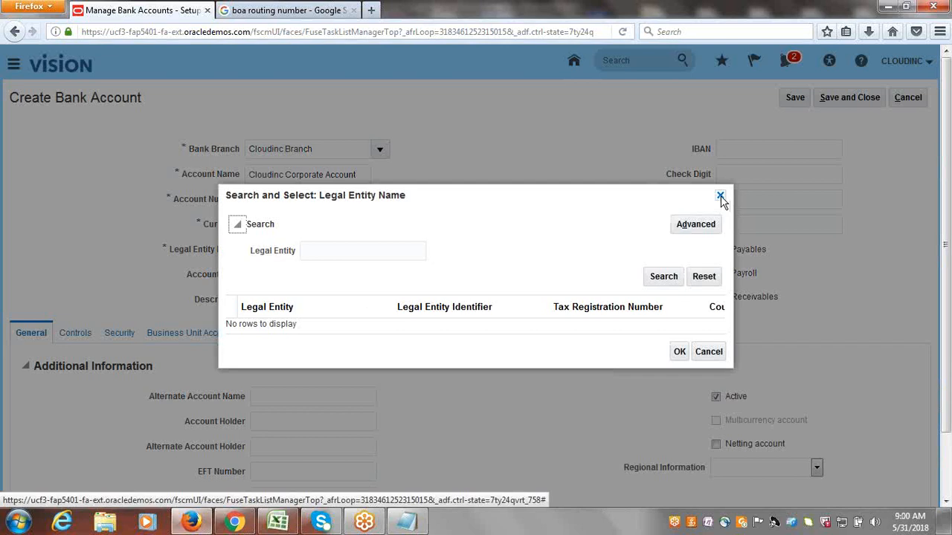
{"action": "left_click", "coordinate": [720, 193]}
{"action": "type", "text": "Cloudinc"}
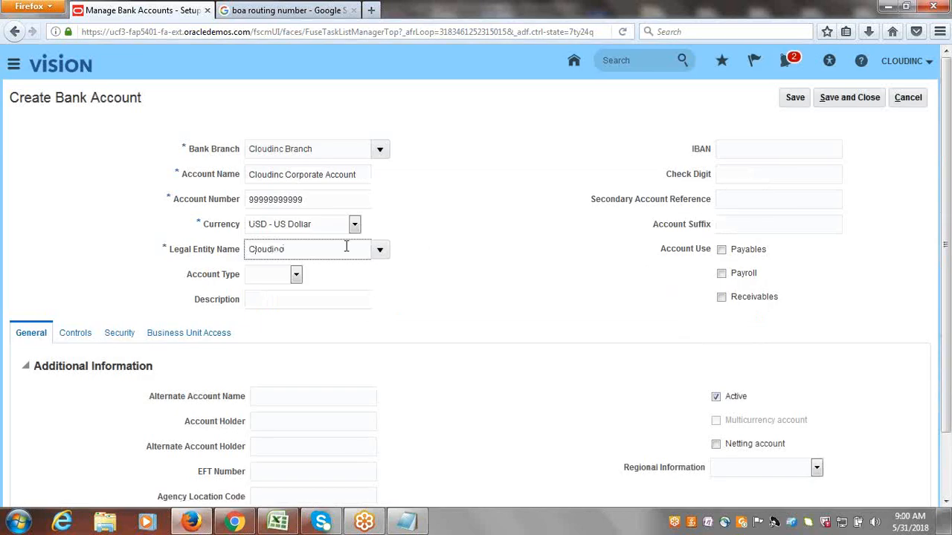
{"action": "left_click", "coordinate": [414, 289]}
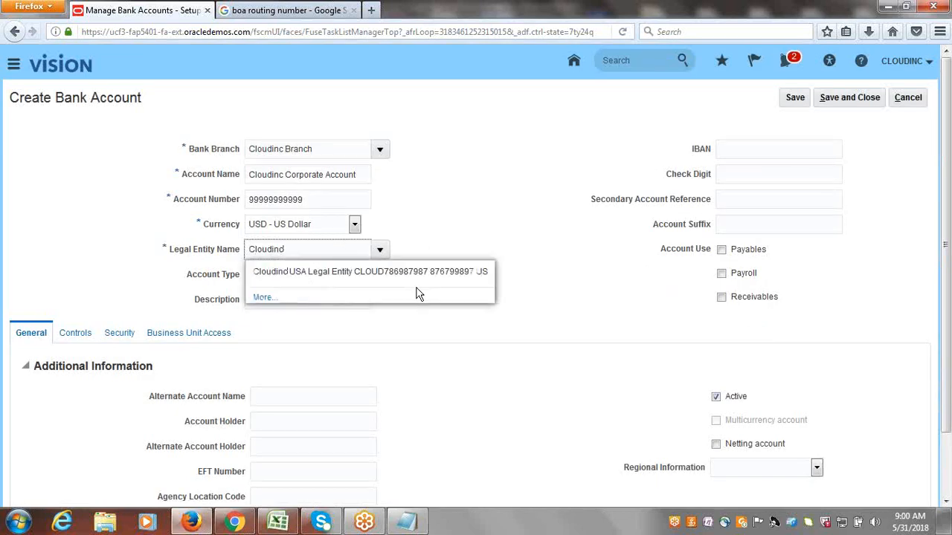
{"action": "left_click", "coordinate": [346, 273]}
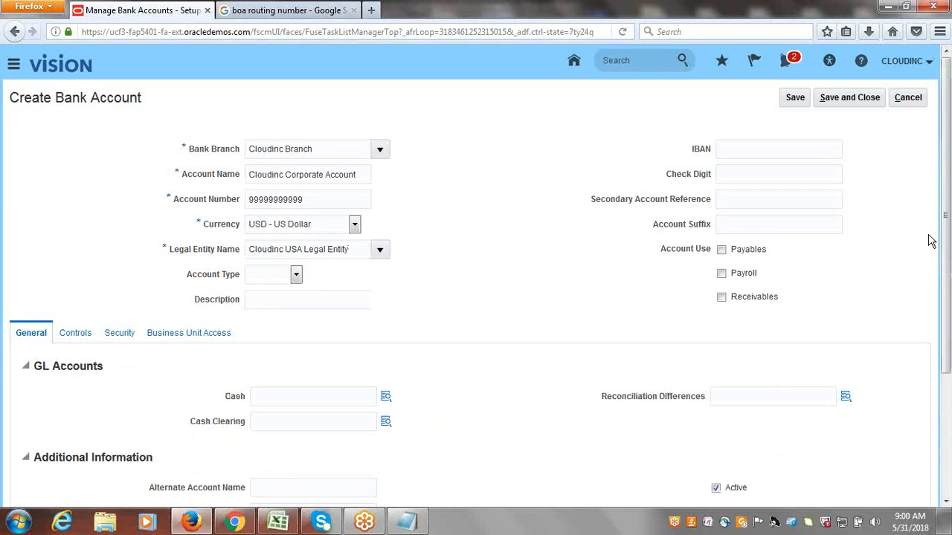
Enable the bank account for Payables and Receivables use
{"action": "left_click", "coordinate": [722, 252]}
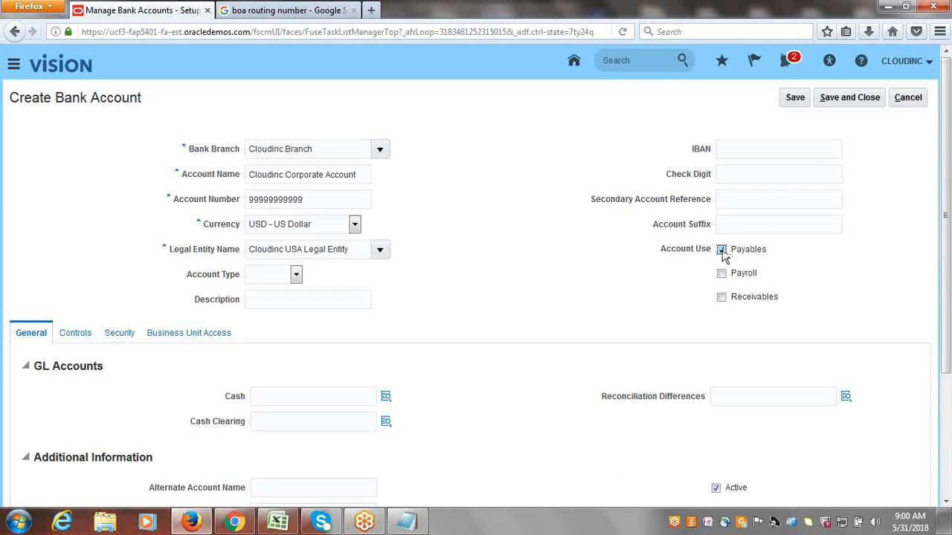
{"action": "left_click", "coordinate": [722, 298]}
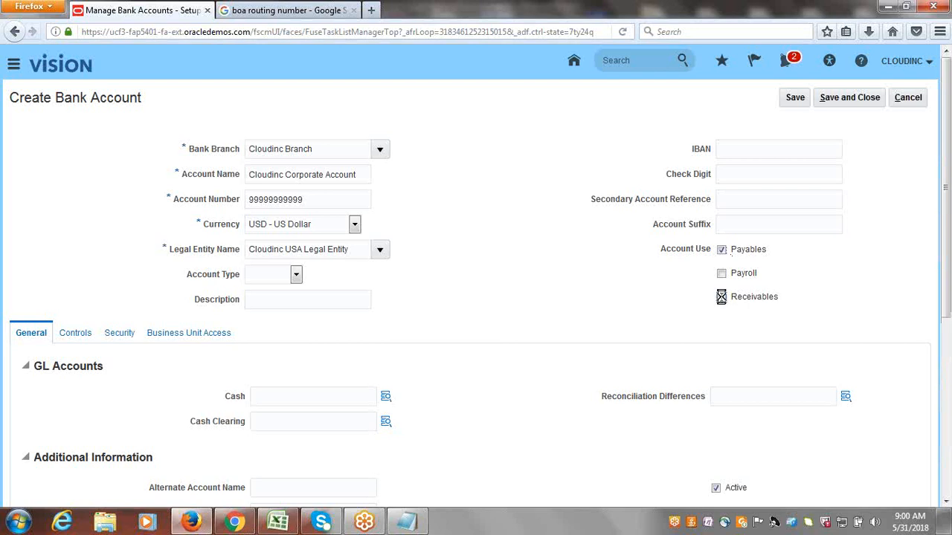
{"action": "left_click_drag", "start_coordinate": [946, 188], "coordinate": [946, 253]}
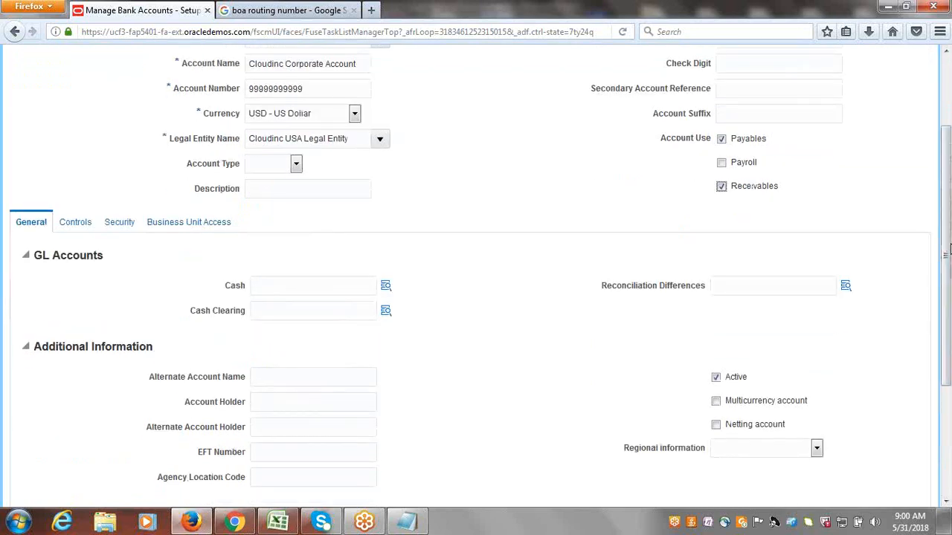
Set the Cash GL account to 1000.1000.11200 (Cloudinc Financial Services, Finance, Cash)
{"action": "left_click", "coordinate": [386, 287]}
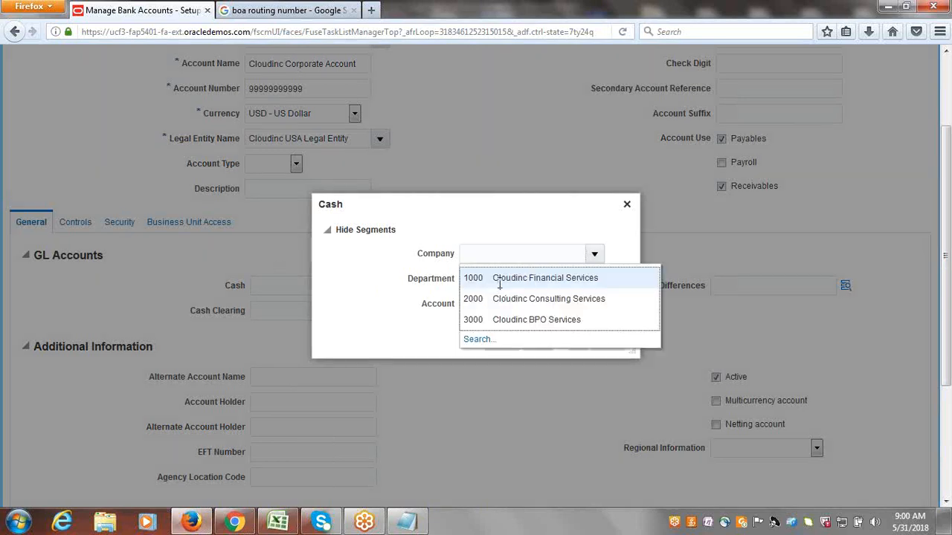
{"action": "left_click", "coordinate": [501, 283]}
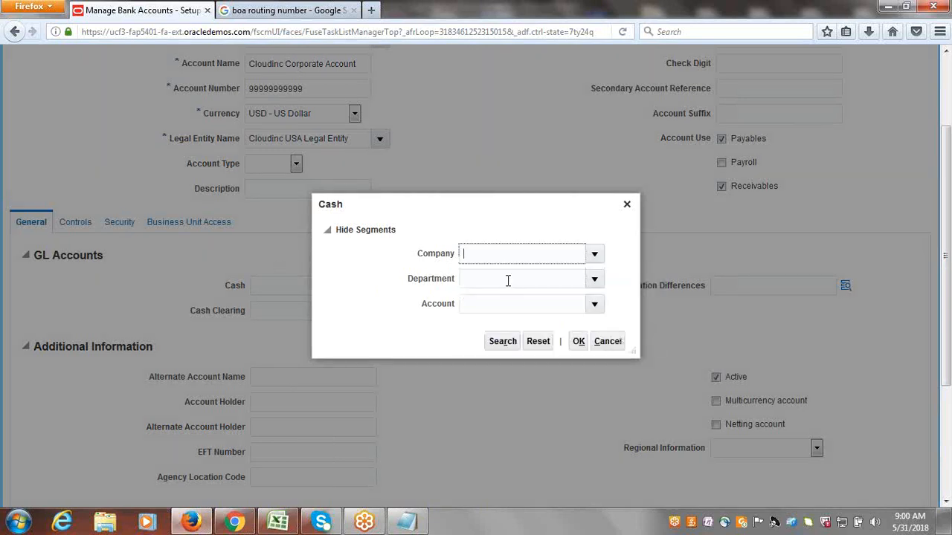
{"action": "left_click", "coordinate": [581, 285]}
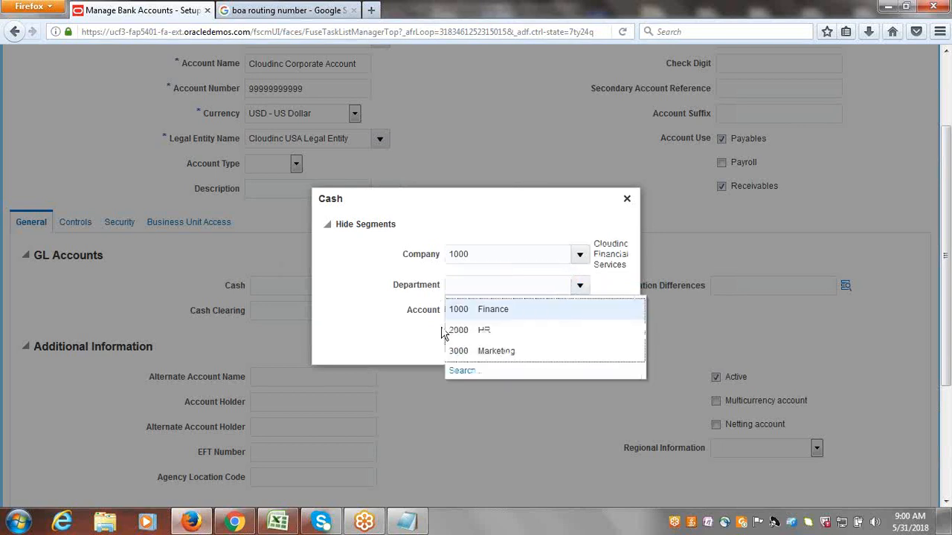
{"action": "left_click", "coordinate": [494, 316]}
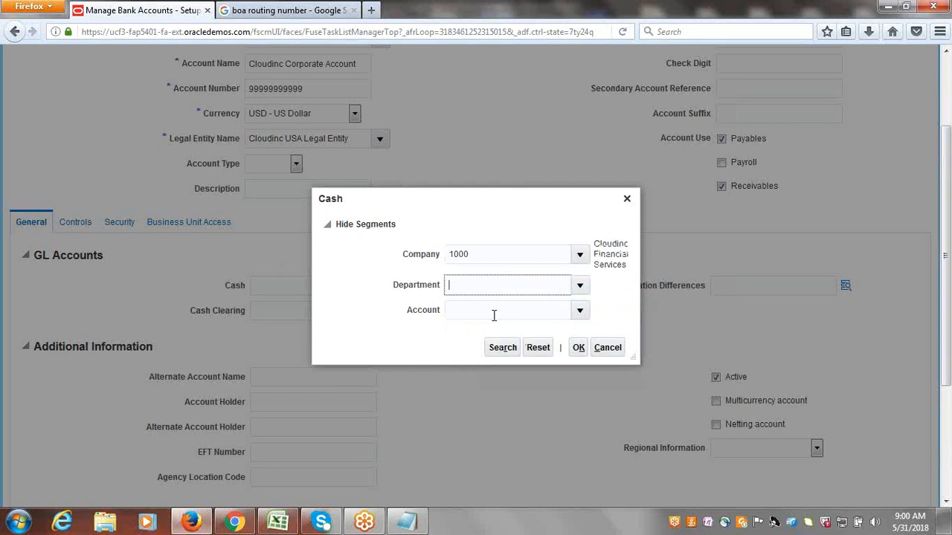
{"action": "left_click", "coordinate": [579, 311]}
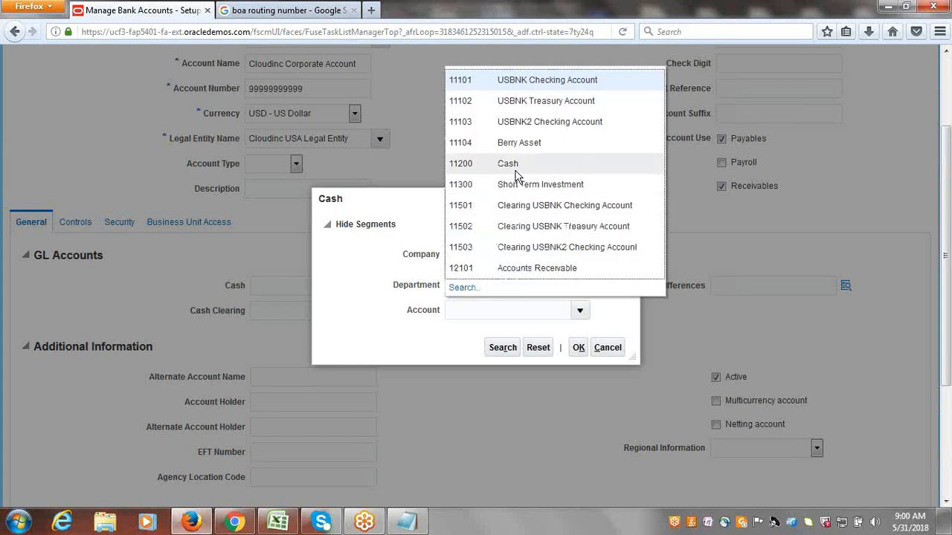
{"action": "left_click", "coordinate": [516, 163]}
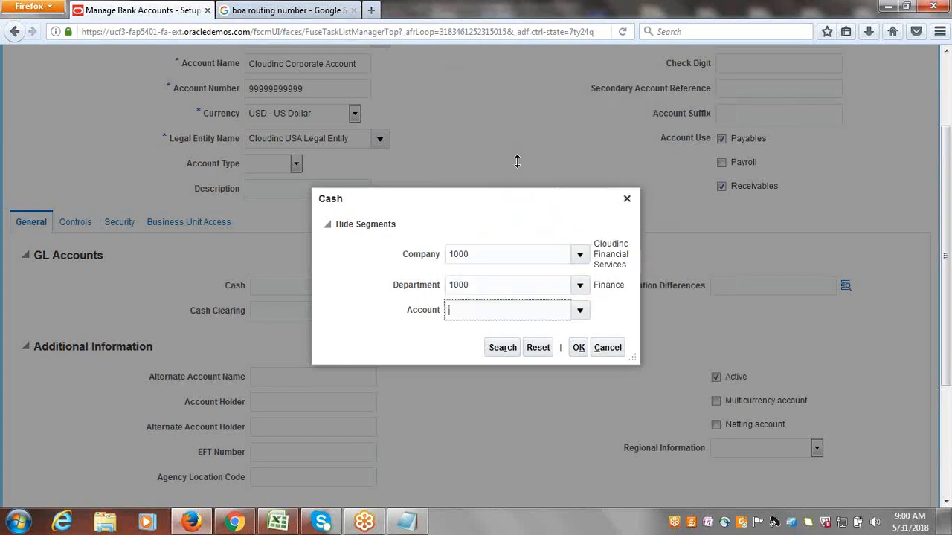
{"action": "left_click", "coordinate": [578, 350]}
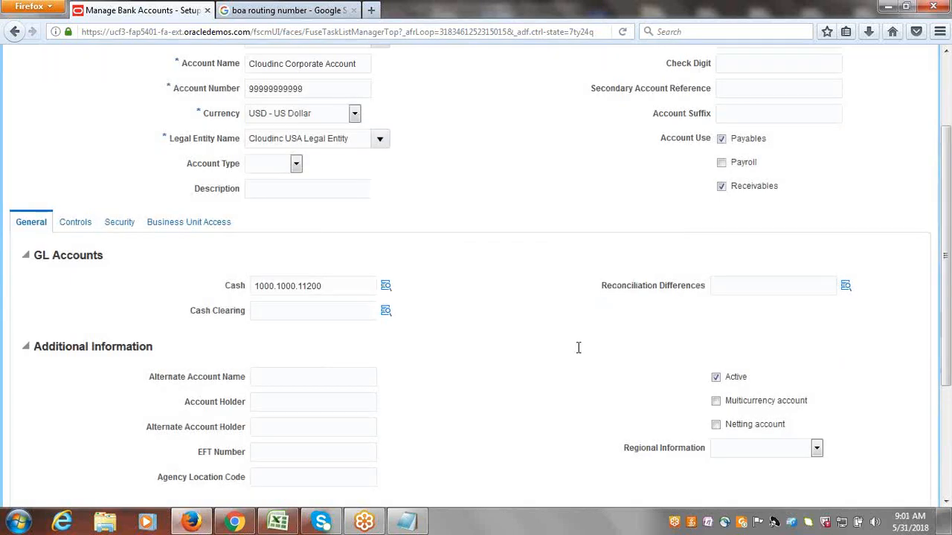
{"action": "left_click_drag", "start_coordinate": [948, 229], "coordinate": [949, 346]}
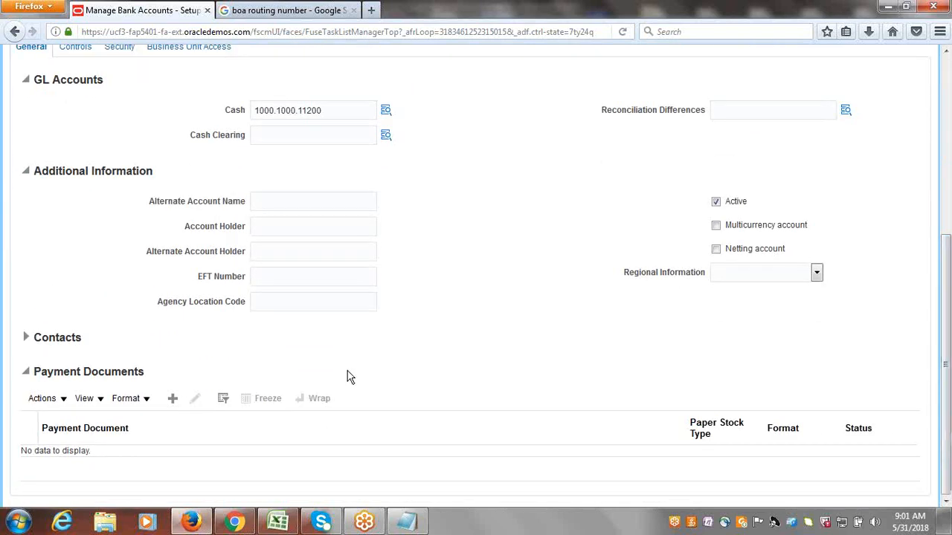
Add a payment document named 'Cloudinc Check' with Numbered Stock paper stock type
{"action": "left_click", "coordinate": [170, 402]}
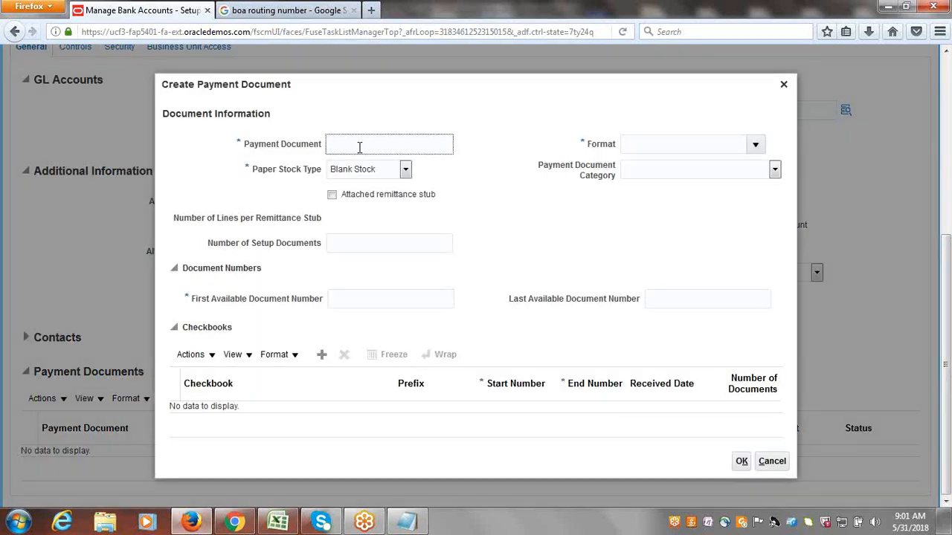
{"action": "type", "text": "Cloudin"}
{"action": "type", "text": " B"}
{"action": "key", "text": "BackSpace"}
{"action": "type", "text": "Check"}
{"action": "left_click", "coordinate": [406, 171]}
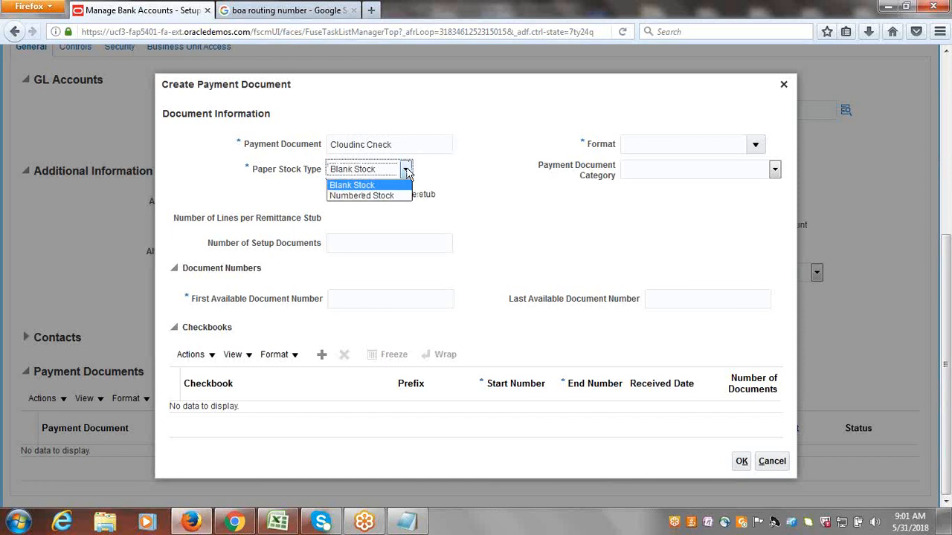
{"action": "left_click", "coordinate": [397, 196]}
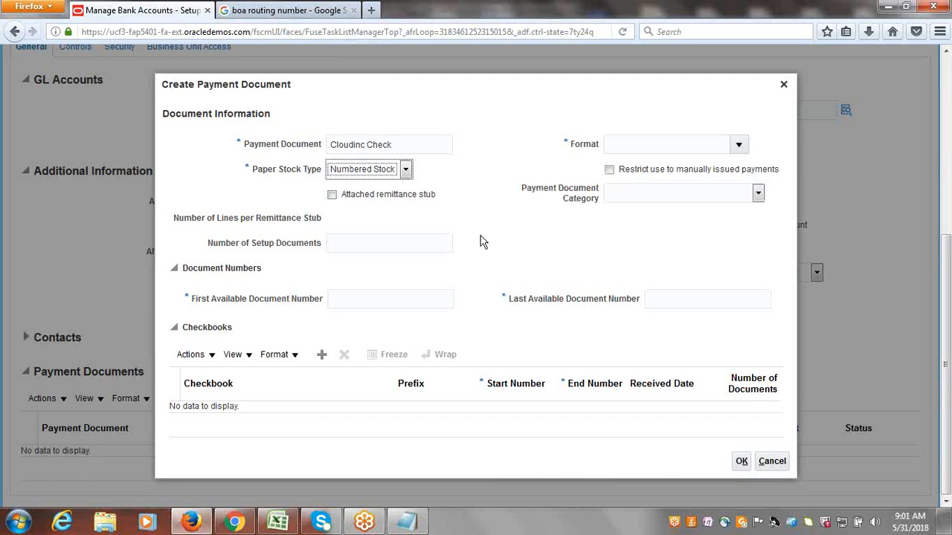
Search payment formats for 'Standard' and select Standard Check Format
{"action": "left_click", "coordinate": [737, 145]}
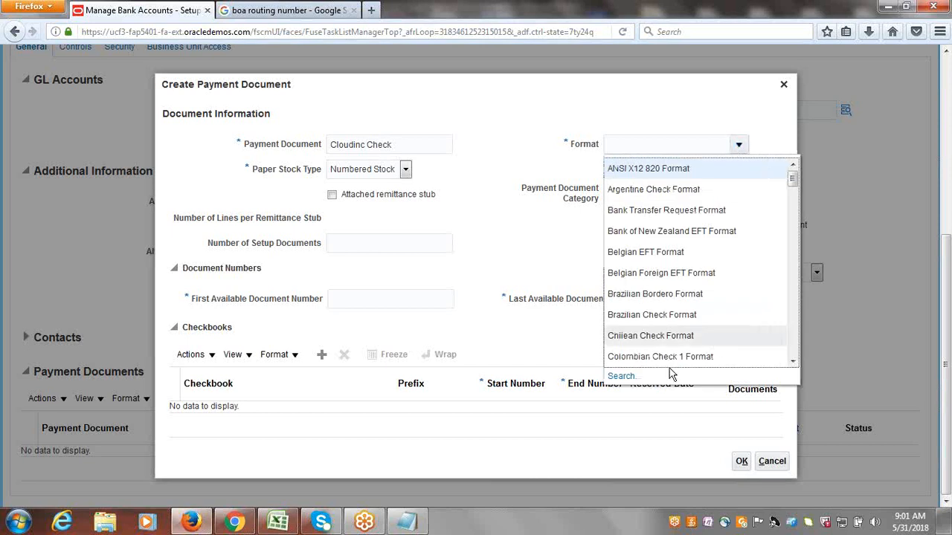
{"action": "left_click", "coordinate": [619, 376]}
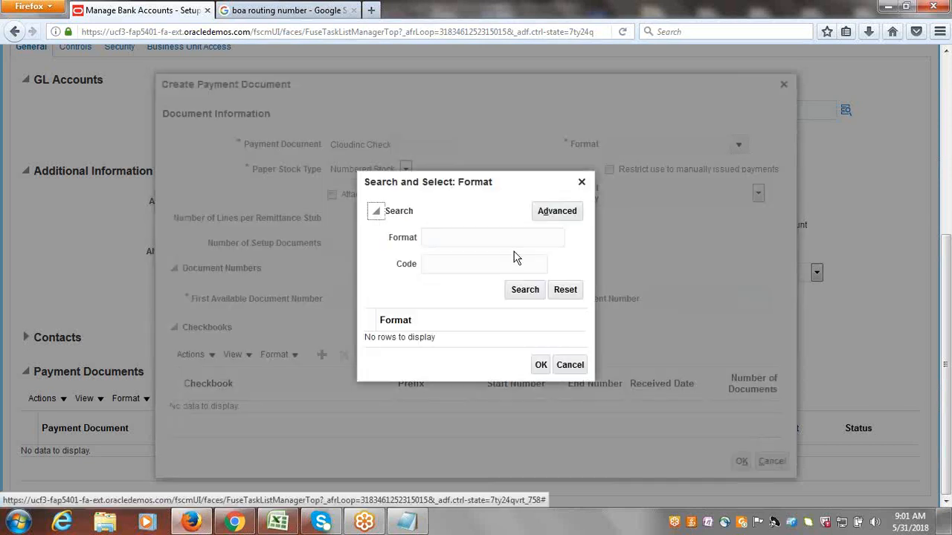
{"action": "left_click", "coordinate": [491, 238]}
{"action": "type", "text": "S"}
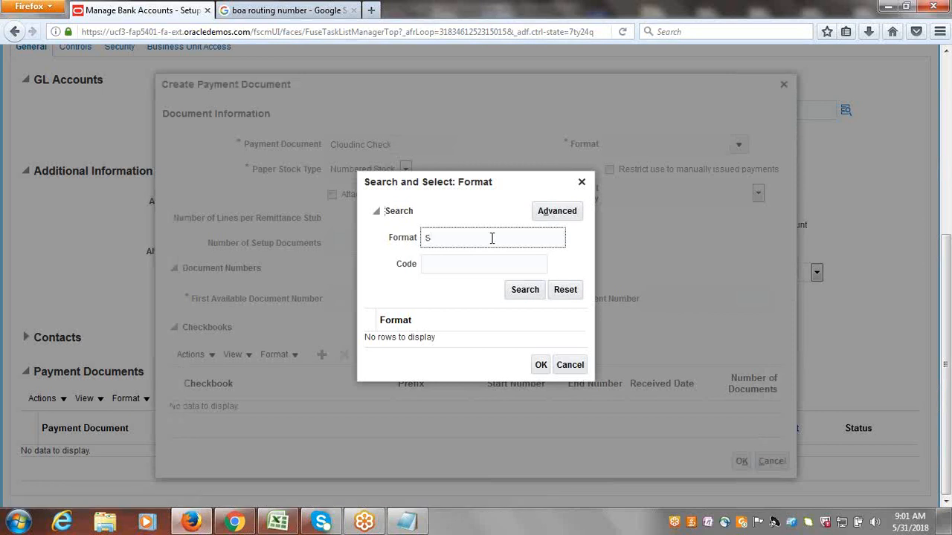
{"action": "type", "text": "tandard"}
{"action": "left_click", "coordinate": [523, 292]}
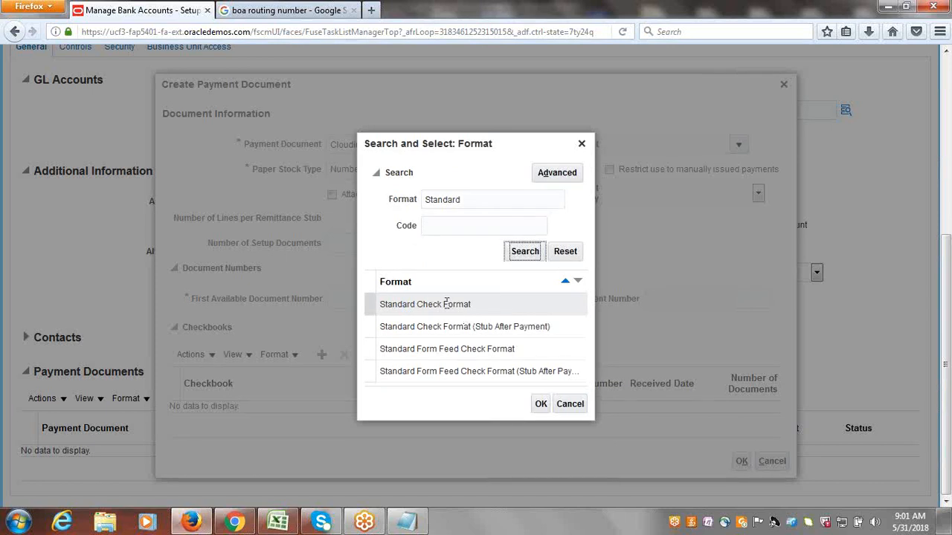
{"action": "left_click", "coordinate": [446, 304]}
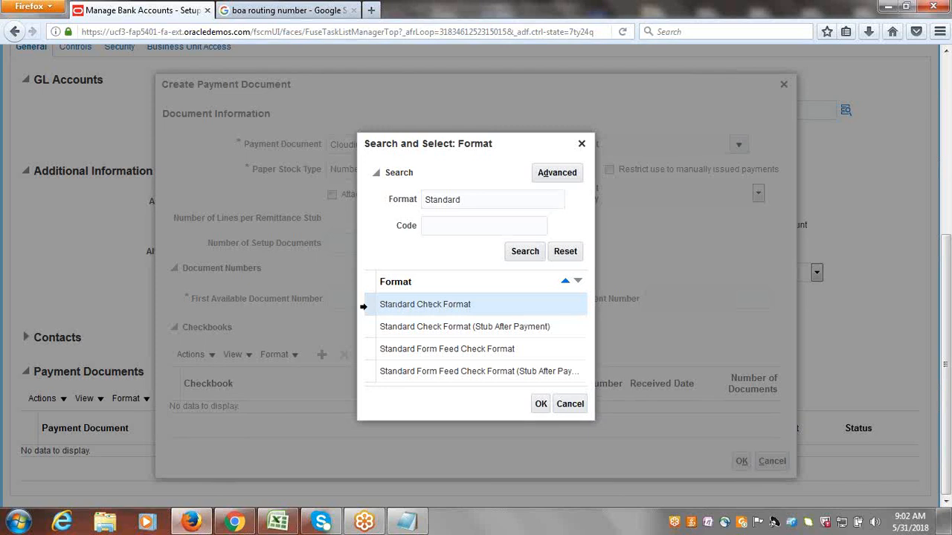
Use Standard Check Format, number the Cloudinc Check documents 1 to 1000, and save them
{"action": "left_click", "coordinate": [539, 404]}
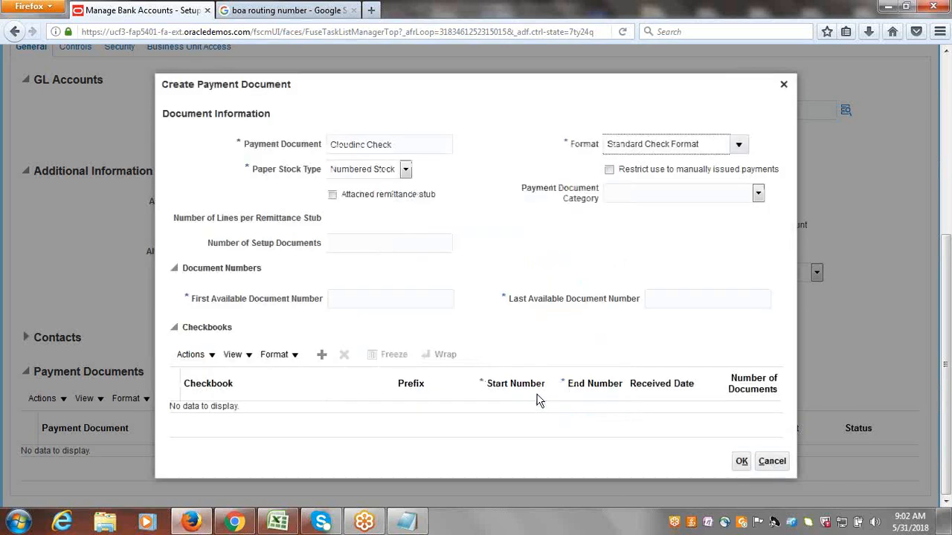
{"action": "left_click", "coordinate": [377, 301]}
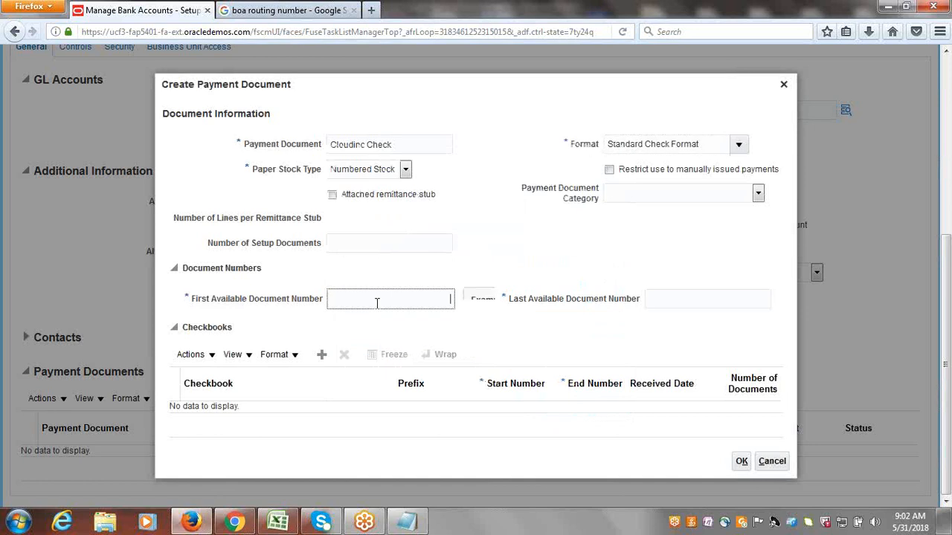
{"action": "type", "text": "1"}
{"action": "key", "text": "Tab"}
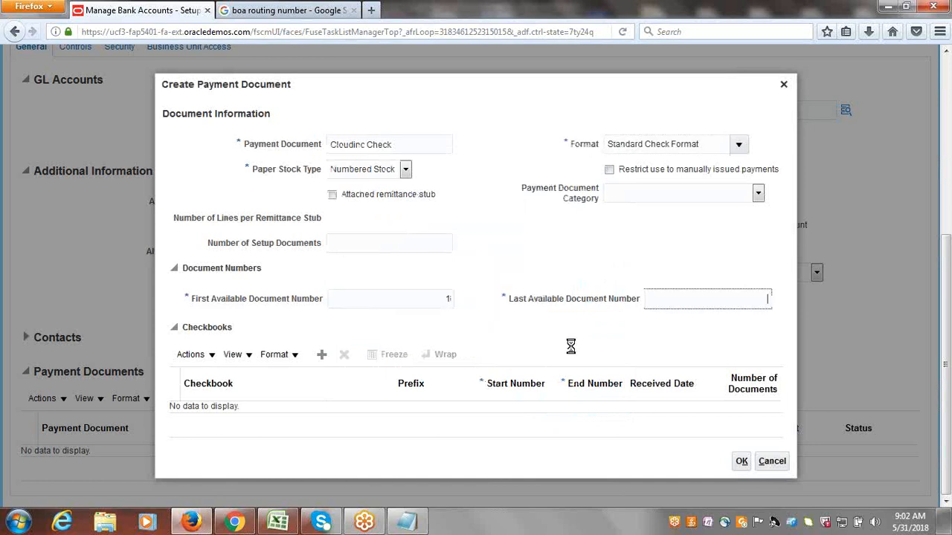
{"action": "type", "text": "1000"}
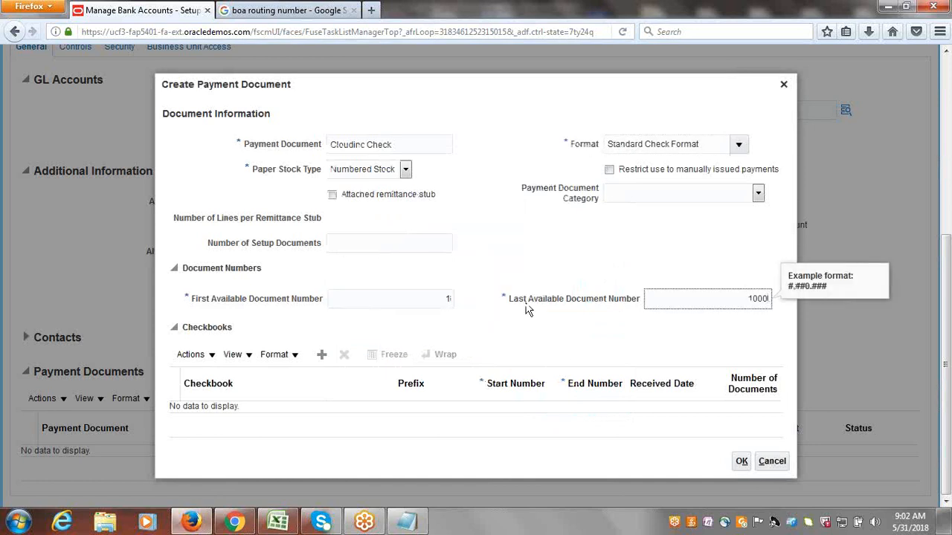
{"action": "left_click", "coordinate": [494, 251]}
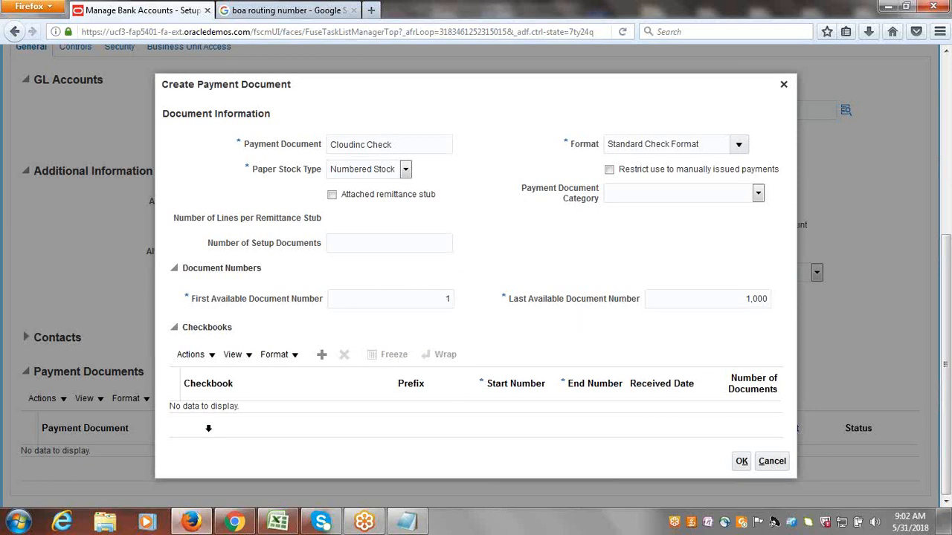
{"action": "left_click", "coordinate": [742, 461]}
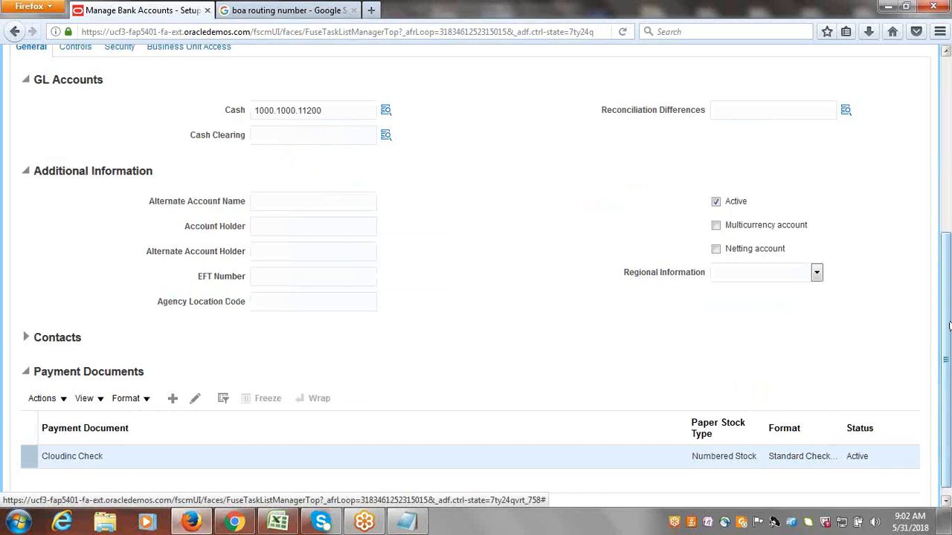
{"action": "left_click_drag", "start_coordinate": [948, 326], "coordinate": [949, 240]}
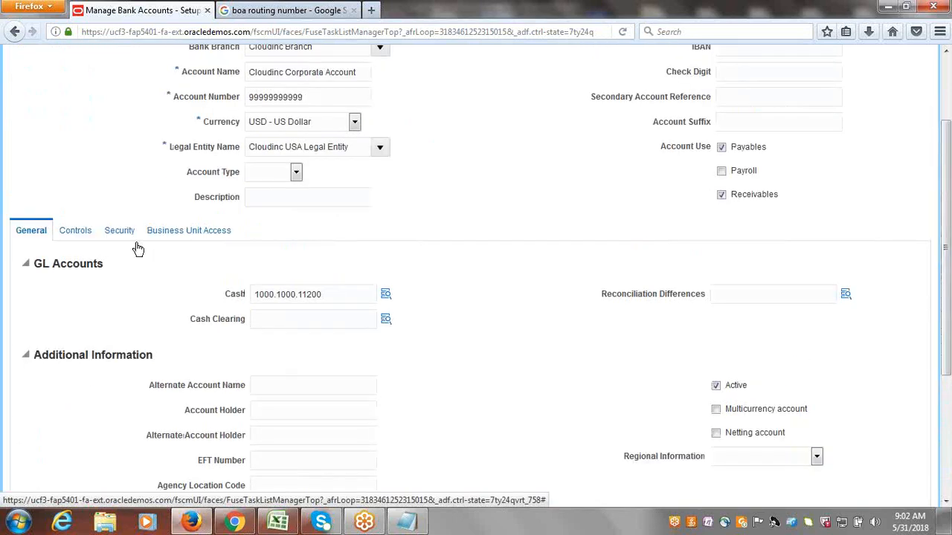
Grant Cloudinc US Business Unit access to the Cloudinc Corporate Account and save it
{"action": "left_click", "coordinate": [160, 232]}
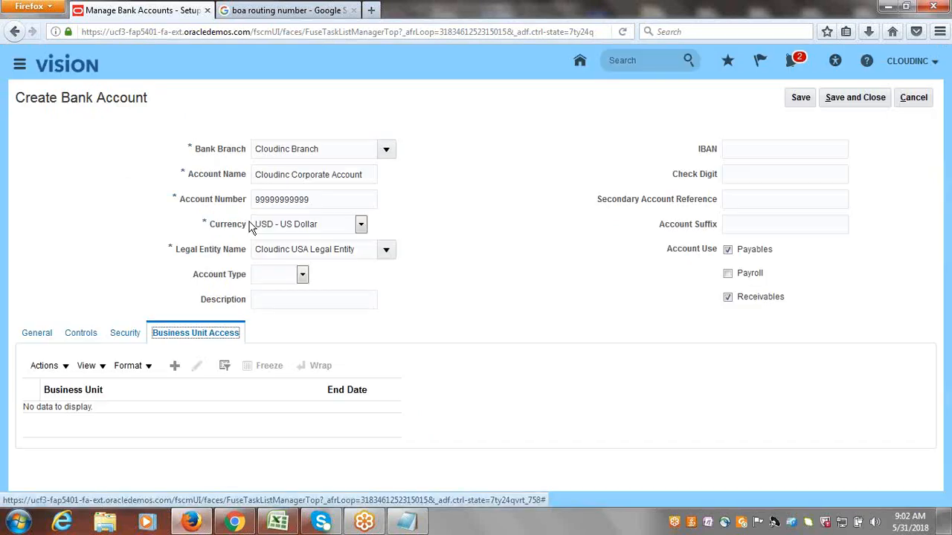
{"action": "left_click", "coordinate": [174, 365]}
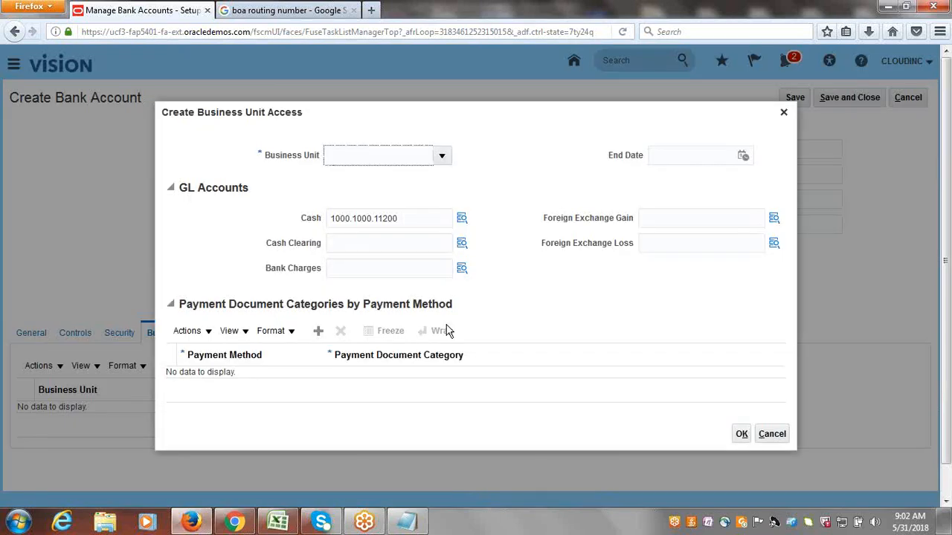
{"action": "left_click", "coordinate": [441, 160]}
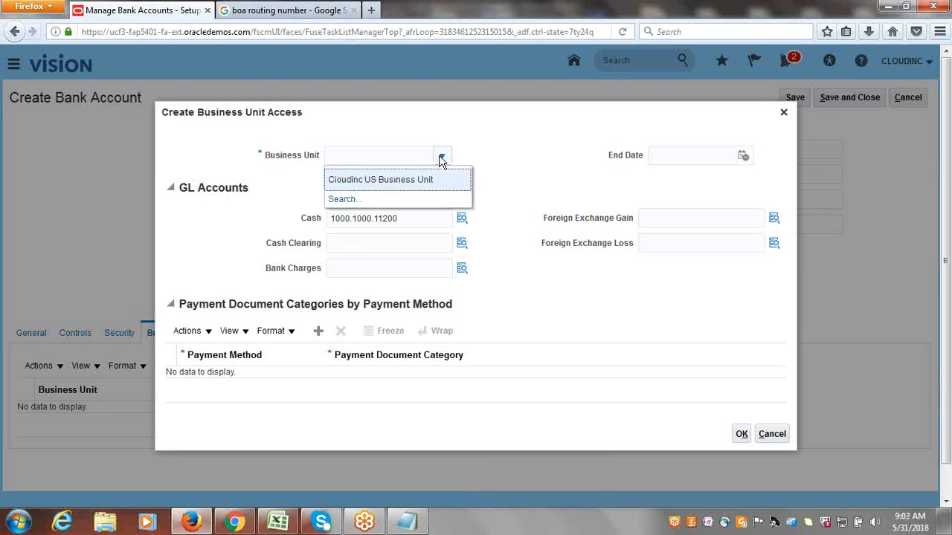
{"action": "left_click", "coordinate": [416, 179]}
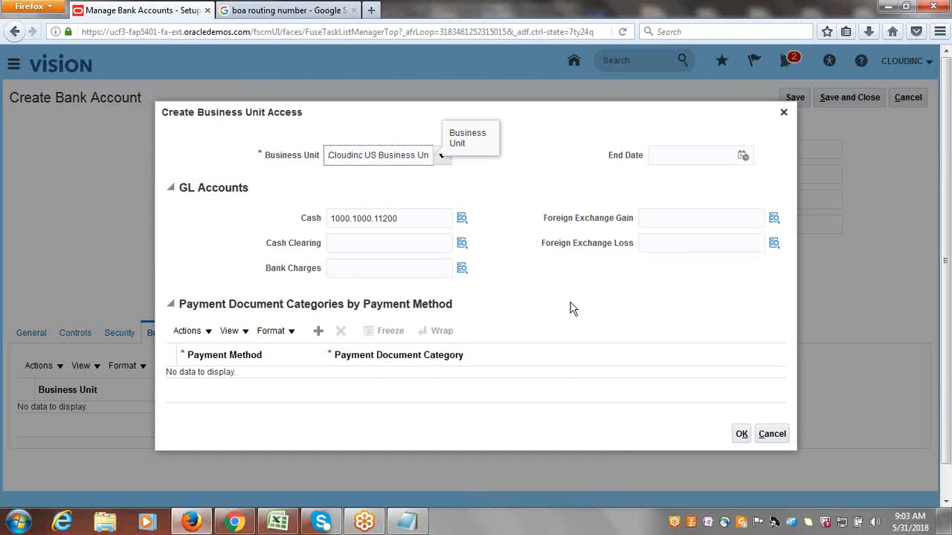
{"action": "left_click", "coordinate": [743, 435]}
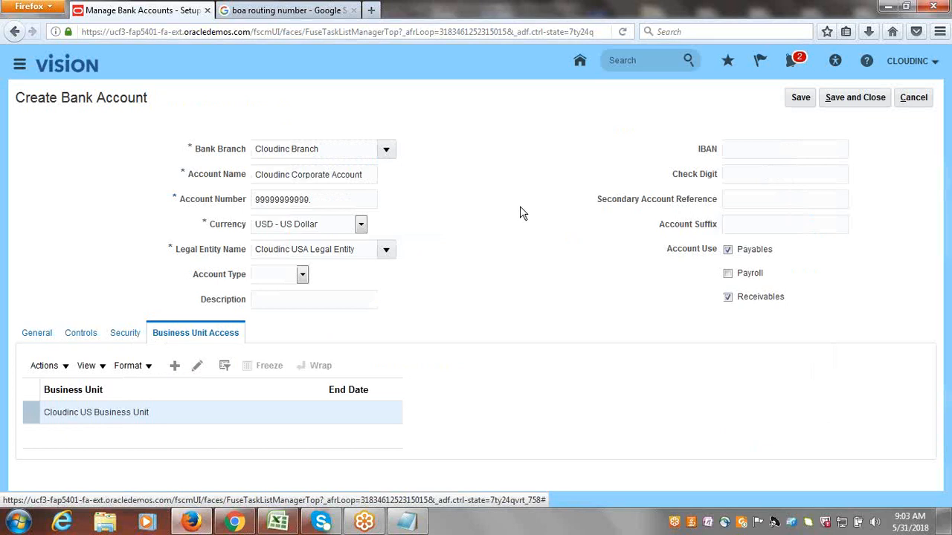
{"action": "triple_click", "coordinate": [326, 240]}
{"action": "left_click", "coordinate": [346, 252]}
{"action": "left_click", "coordinate": [855, 98]}
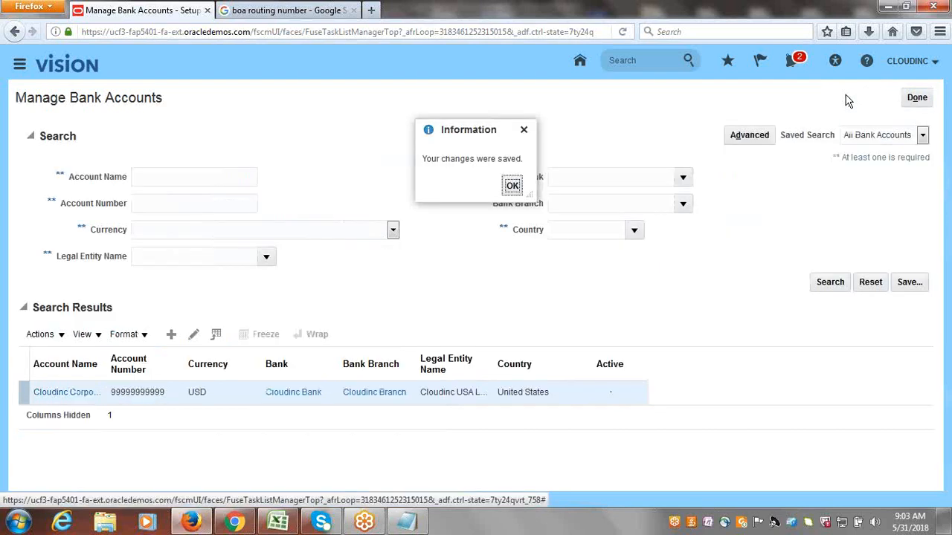
Dismiss the changes-saved message and close Manage Bank Accounts
{"action": "left_click", "coordinate": [511, 186]}
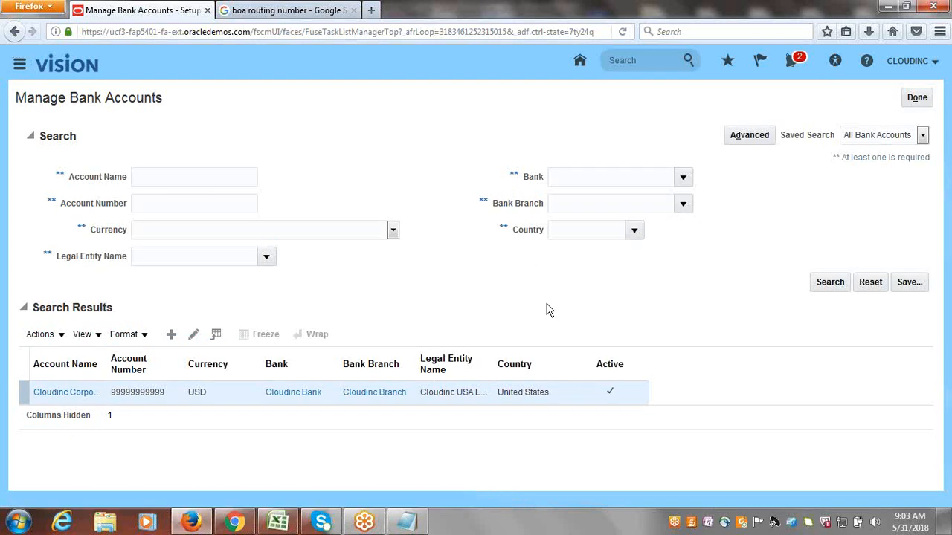
{"action": "left_click", "coordinate": [917, 100]}
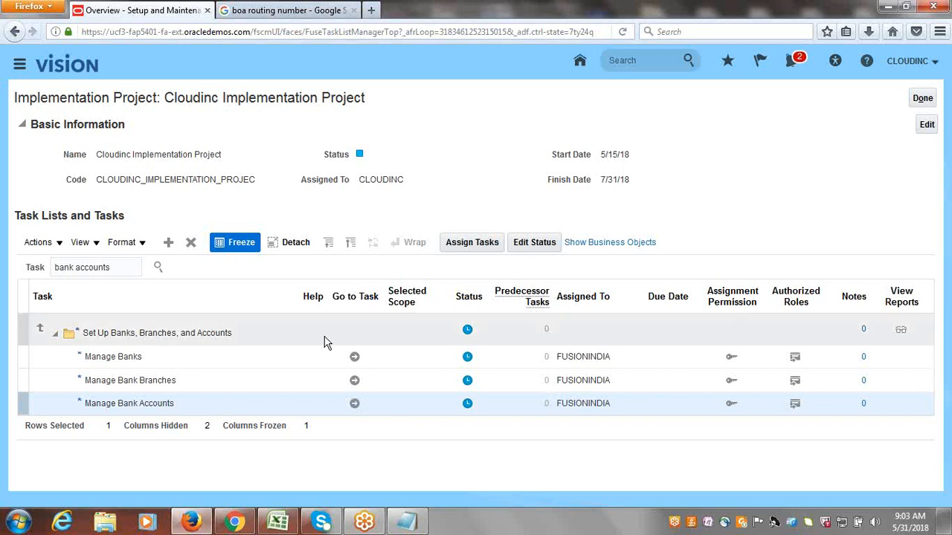
Enter Done in cell B42 for Create Bank, Bank Branch, Bank Account in the Excel checklist
{"action": "left_click", "coordinate": [282, 523]}
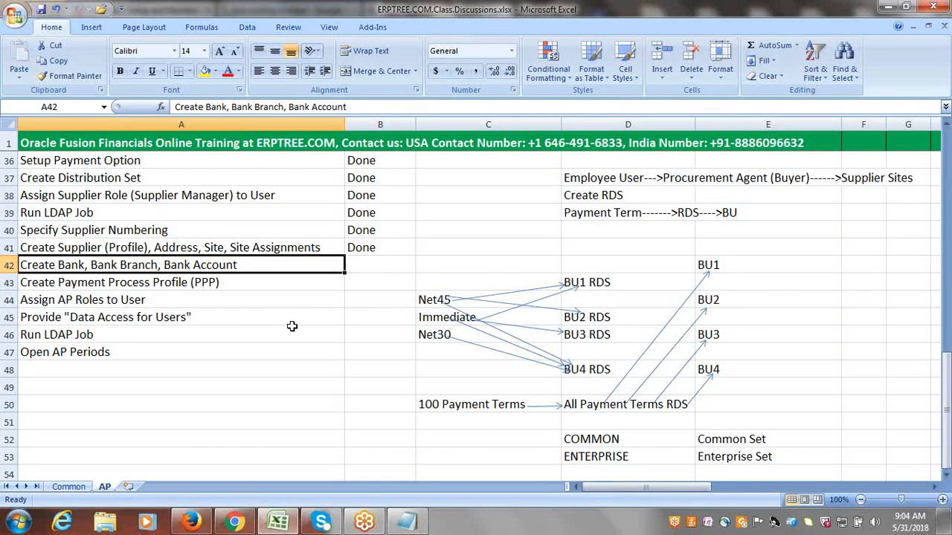
{"action": "key", "text": "Tab"}
{"action": "type", "text": "Done"}
{"action": "key", "text": "Tab"}
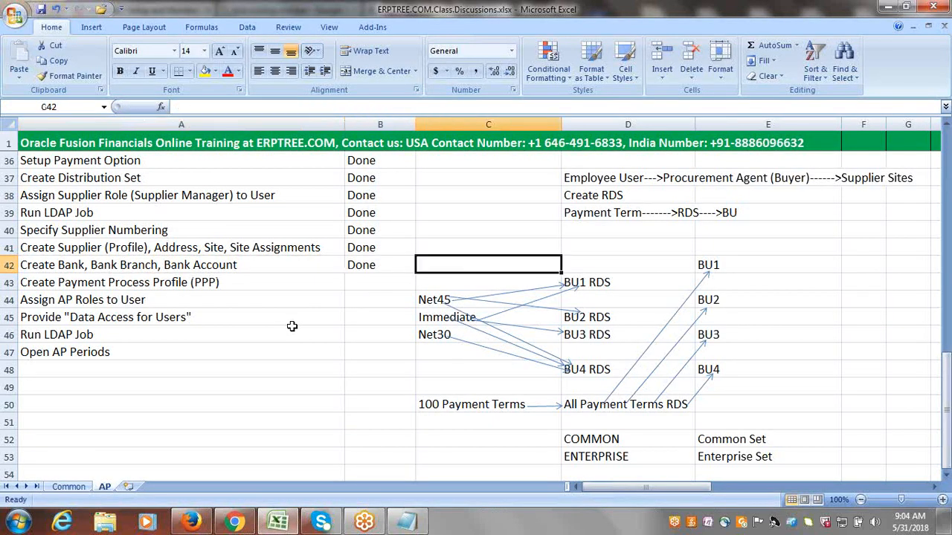
{"action": "left_click", "coordinate": [198, 284]}
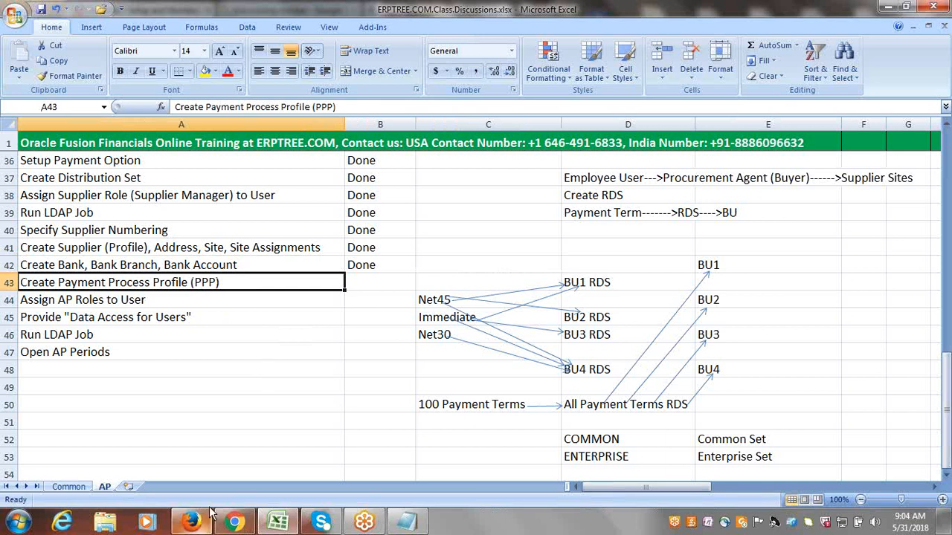
{"action": "mouse_move", "coordinate": [194, 527]}
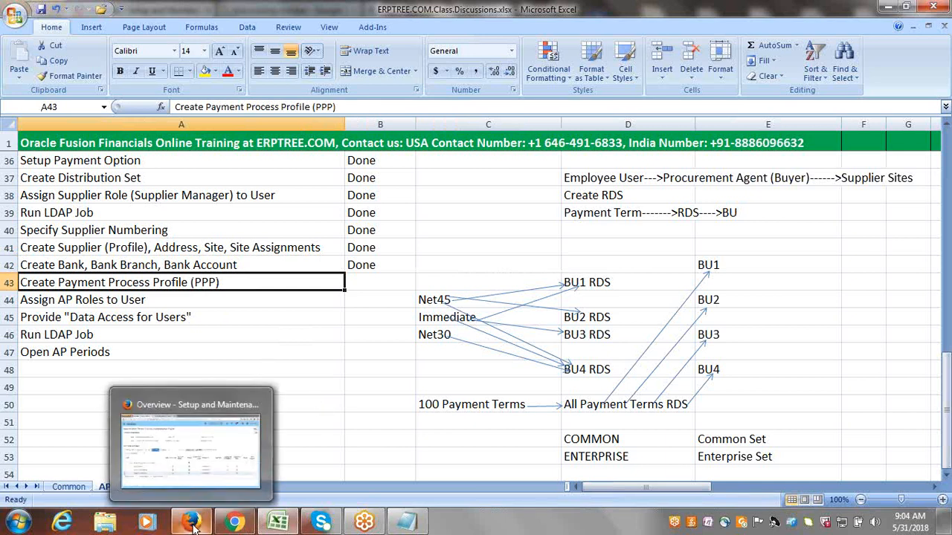
{"action": "left_click", "coordinate": [192, 523]}
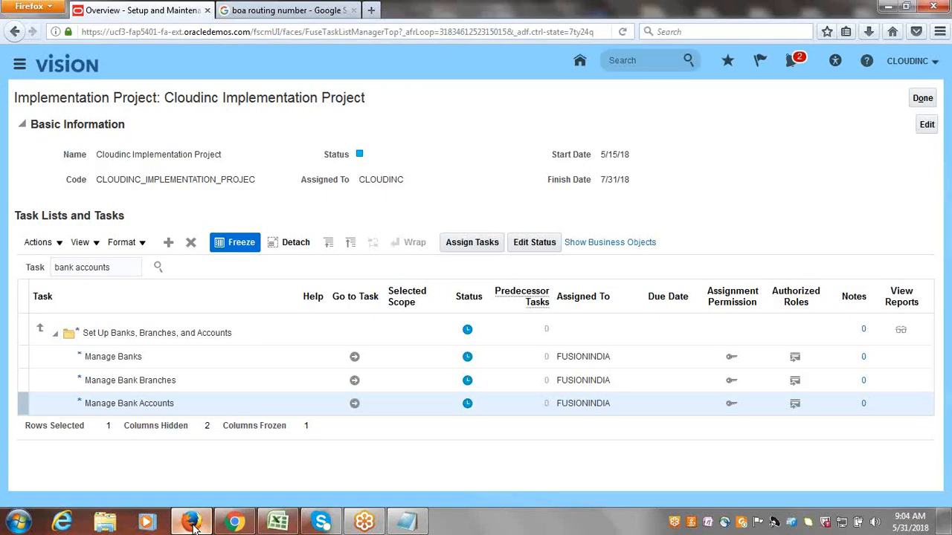
Search project tasks for 'Payment Process Profile' and go to Manage Payment Process Profiles
{"action": "double_click", "coordinate": [119, 269]}
{"action": "triple_click", "coordinate": [119, 269]}
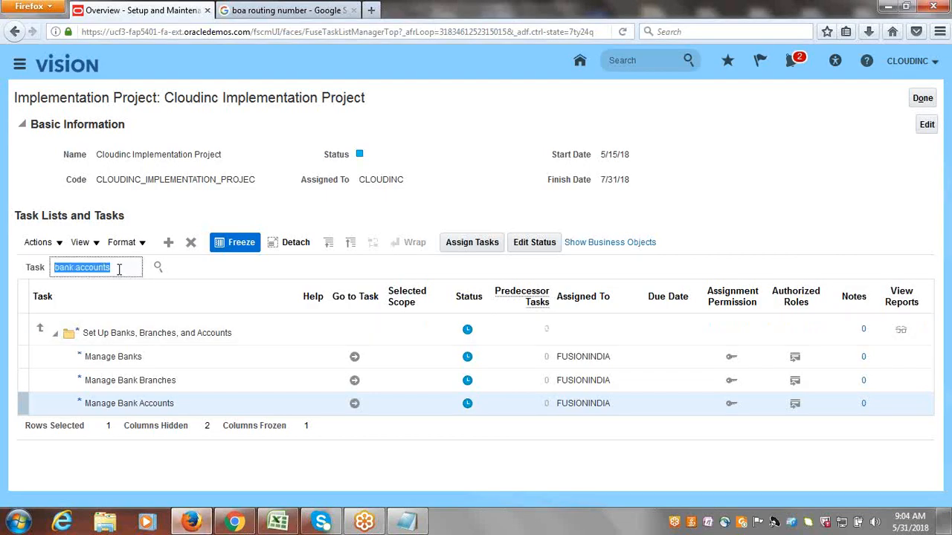
{"action": "type", "text": "Payment"}
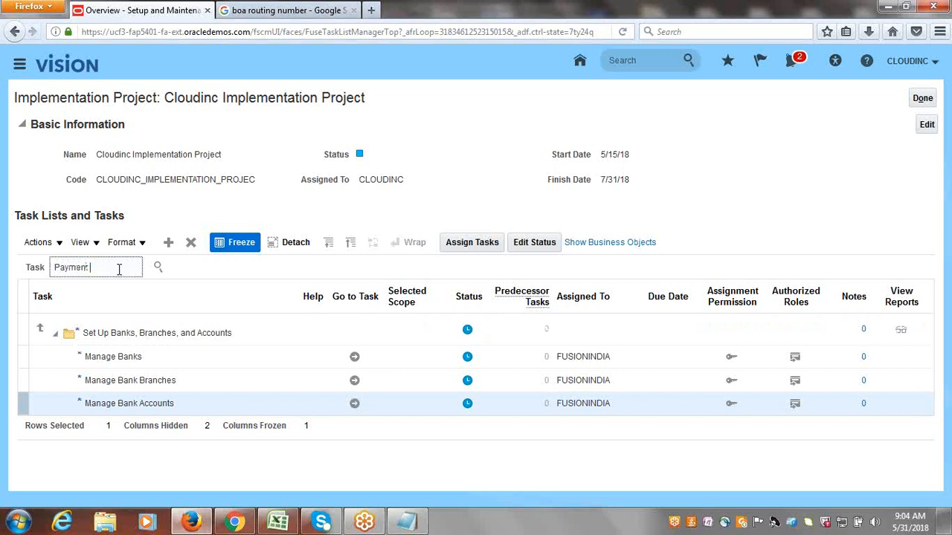
{"action": "type", "text": " Process Profile"}
{"action": "key", "text": "Return"}
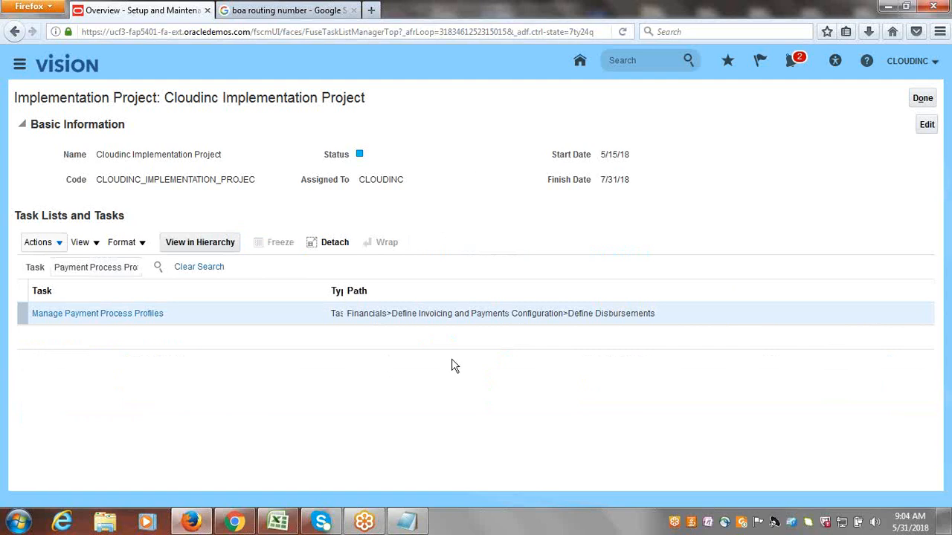
{"action": "left_click", "coordinate": [147, 316]}
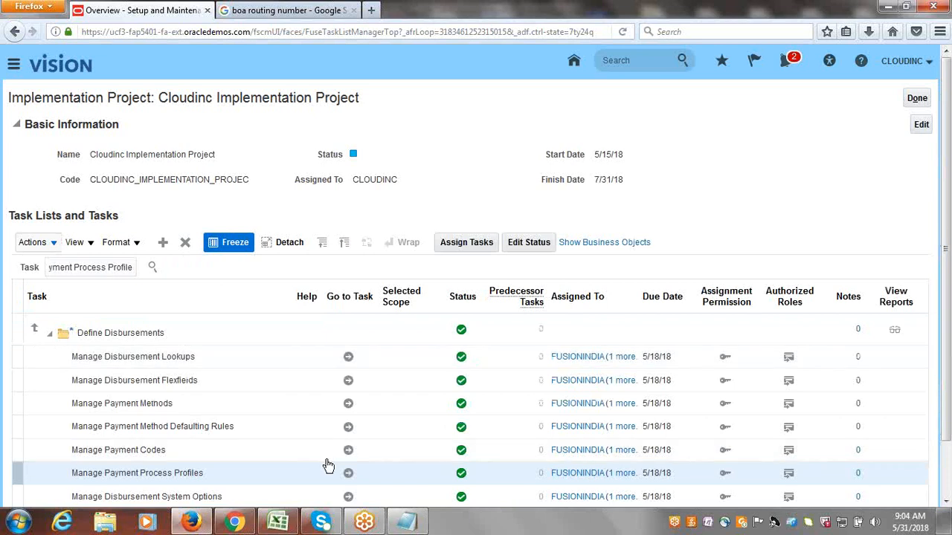
{"action": "left_click", "coordinate": [348, 474]}
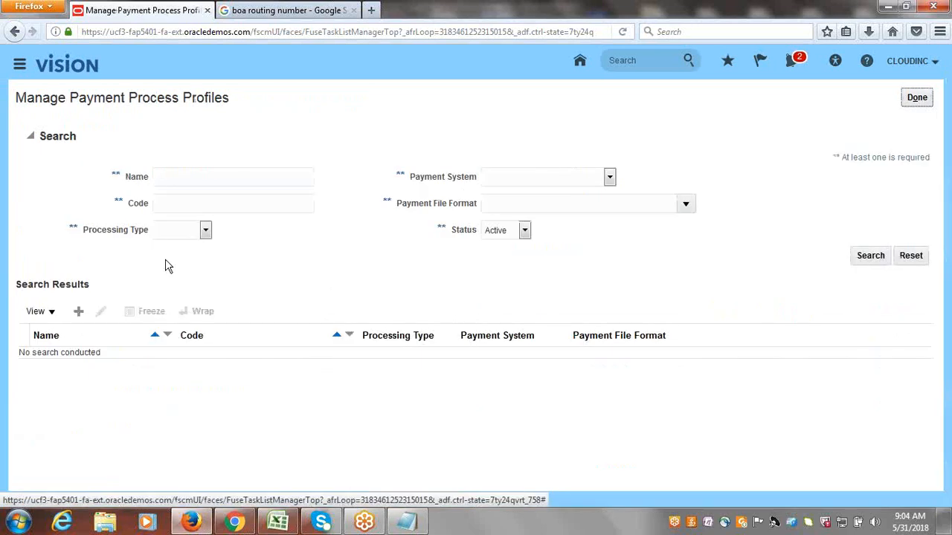
Start a new profile named 'Cloudinc Payment Process Profile' with code CLOUDINC_PPP
{"action": "left_click", "coordinate": [78, 312]}
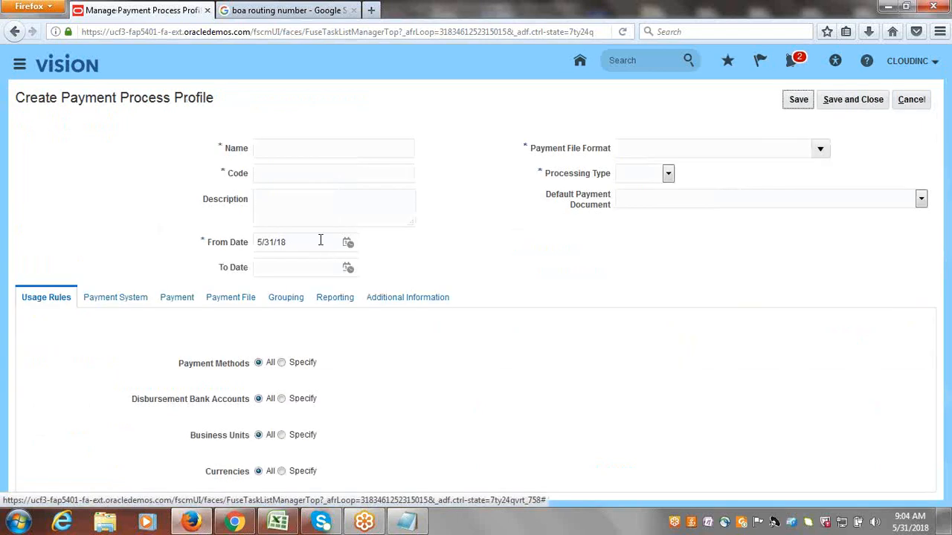
{"action": "left_click", "coordinate": [291, 151]}
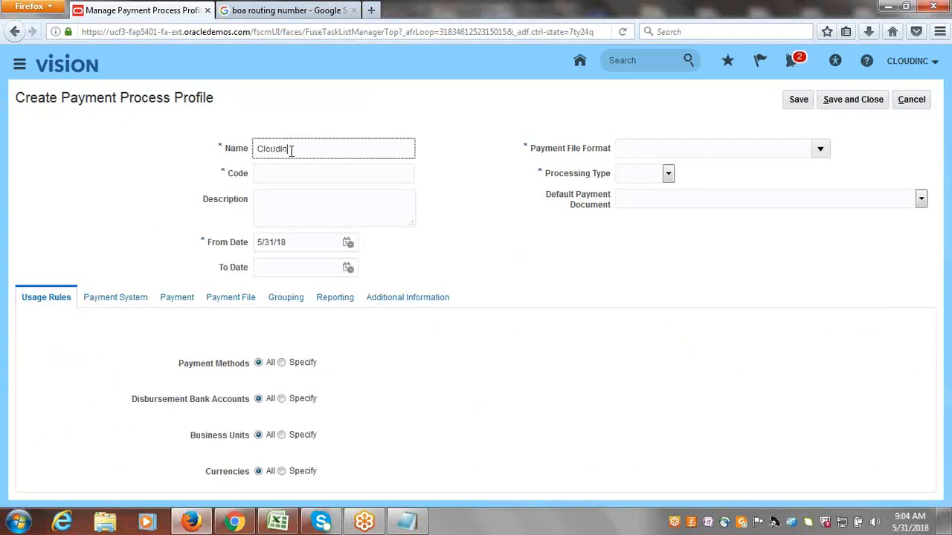
{"action": "type", "text": "Cloudinc Payment Process "}
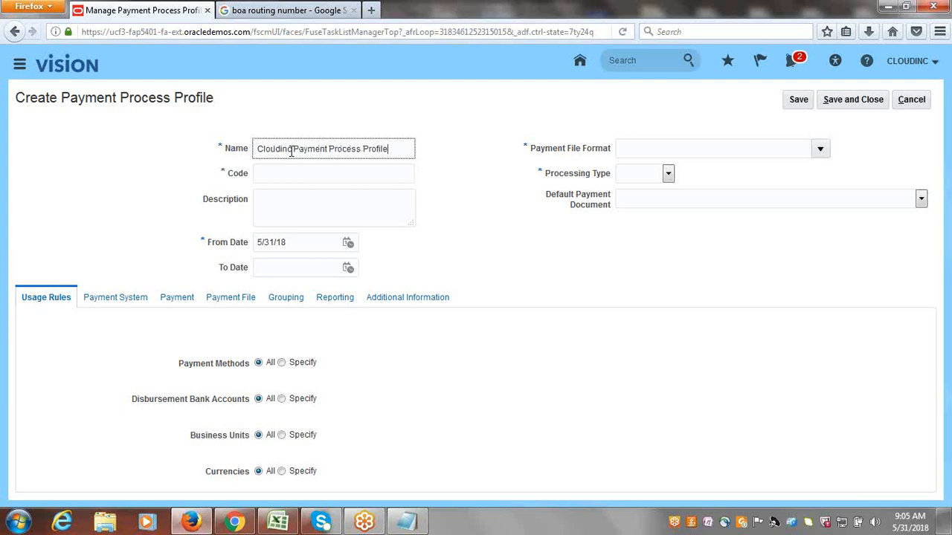
{"action": "type", "text": "Profile"}
{"action": "left_click", "coordinate": [307, 176]}
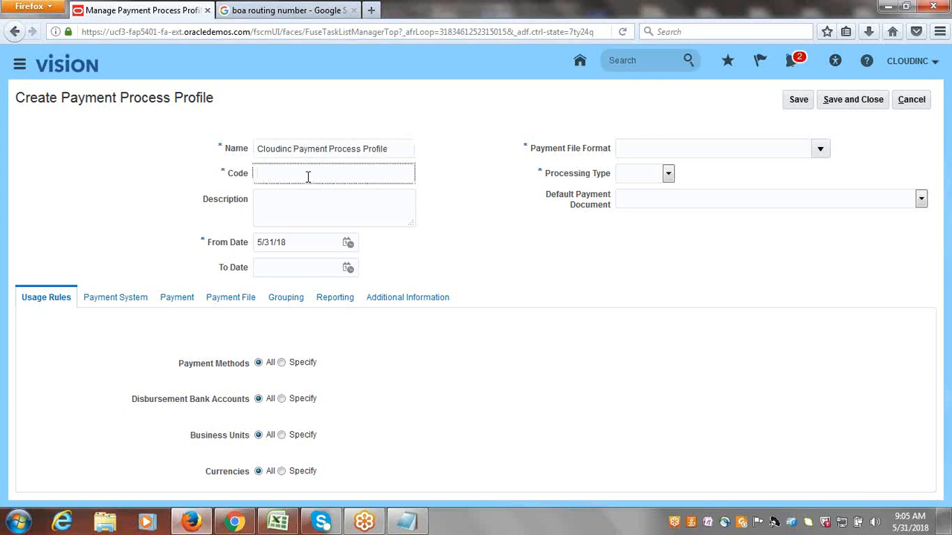
{"action": "type", "text": "CLOUDINC_PPP"}
{"action": "left_click", "coordinate": [350, 201]}
{"action": "key", "text": "Tab"}
{"action": "key", "text": "Tab"}
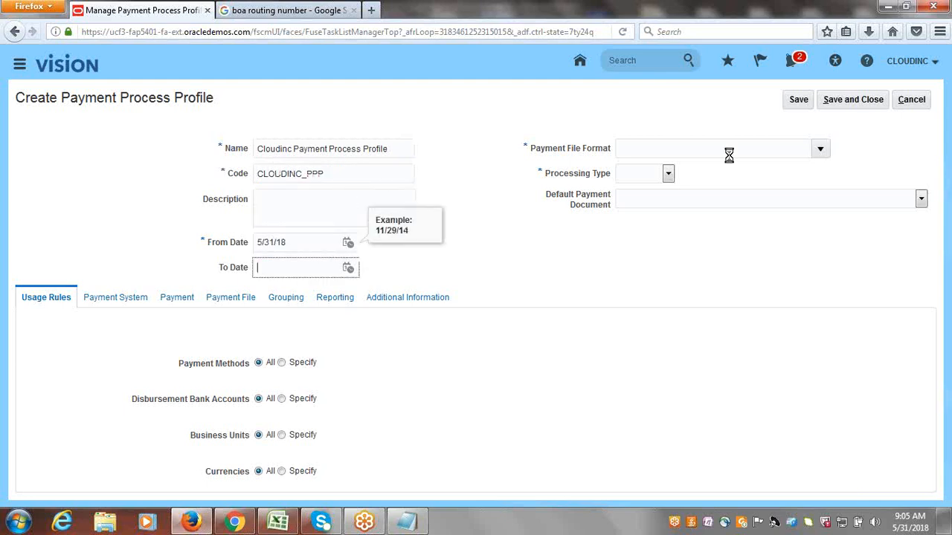
Search formats for 'stand' and choose Standard Check Format as the payment file format
{"action": "left_click", "coordinate": [819, 148]}
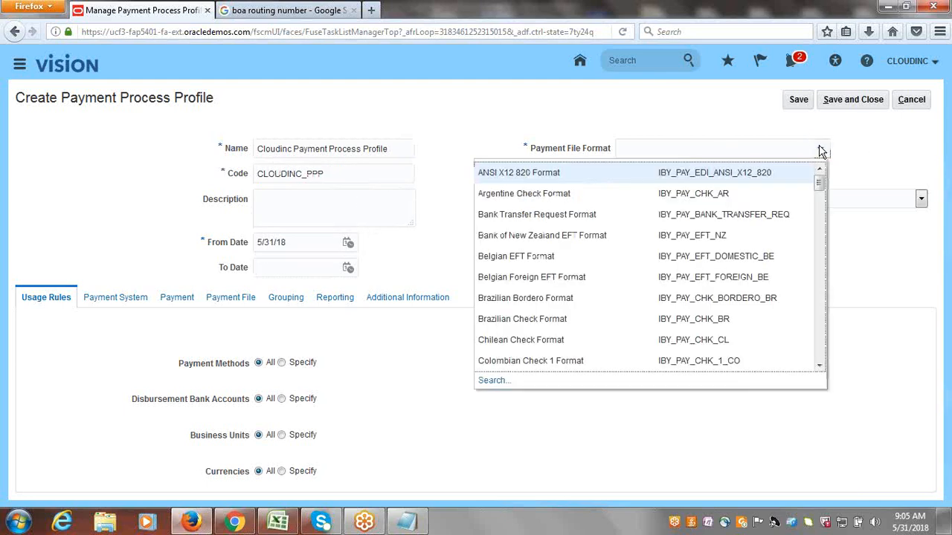
{"action": "left_click", "coordinate": [497, 381]}
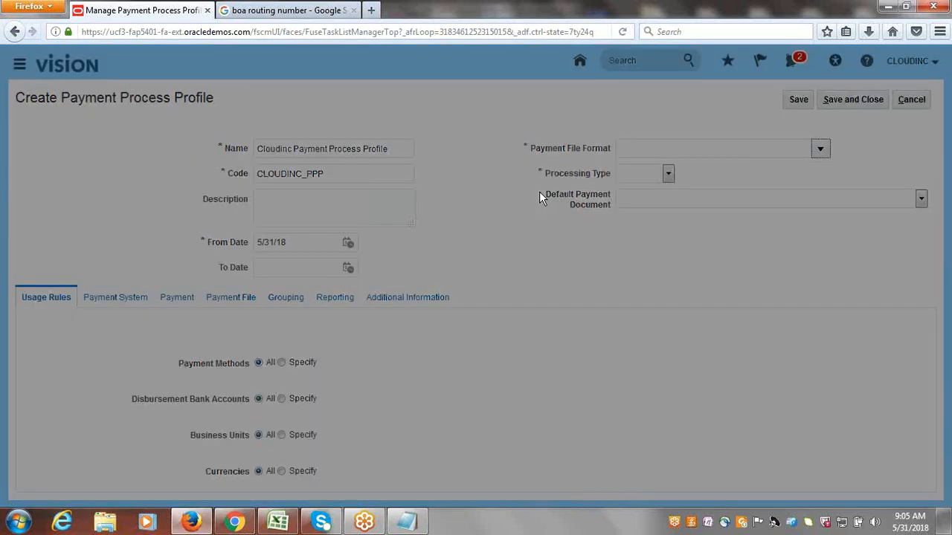
{"action": "left_click", "coordinate": [450, 240]}
{"action": "type", "text": "s"}
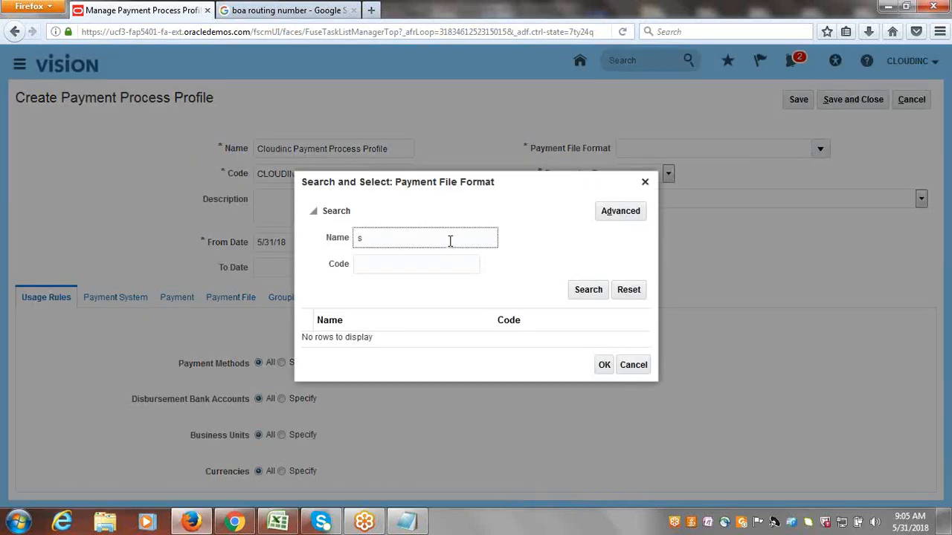
{"action": "type", "text": "tandar"}
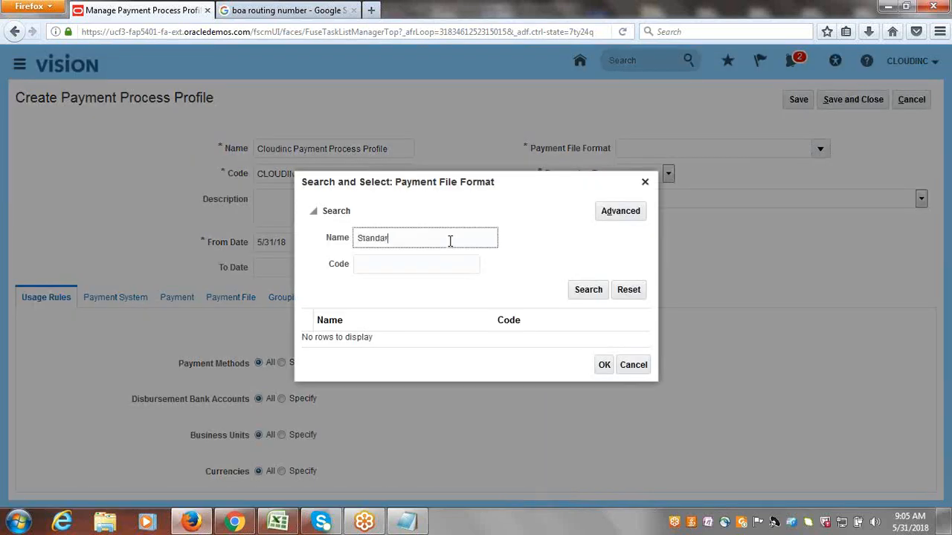
{"action": "left_click", "coordinate": [588, 291]}
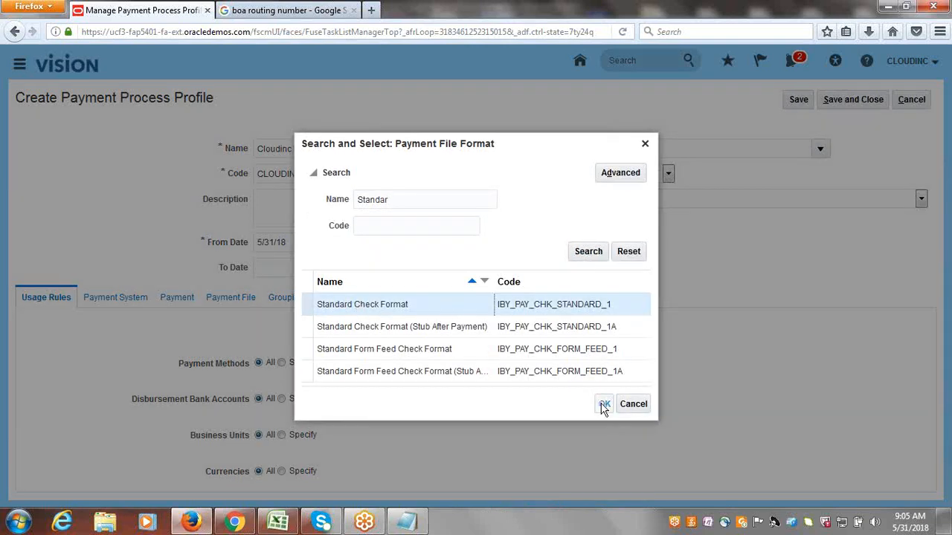
{"action": "left_click", "coordinate": [603, 404]}
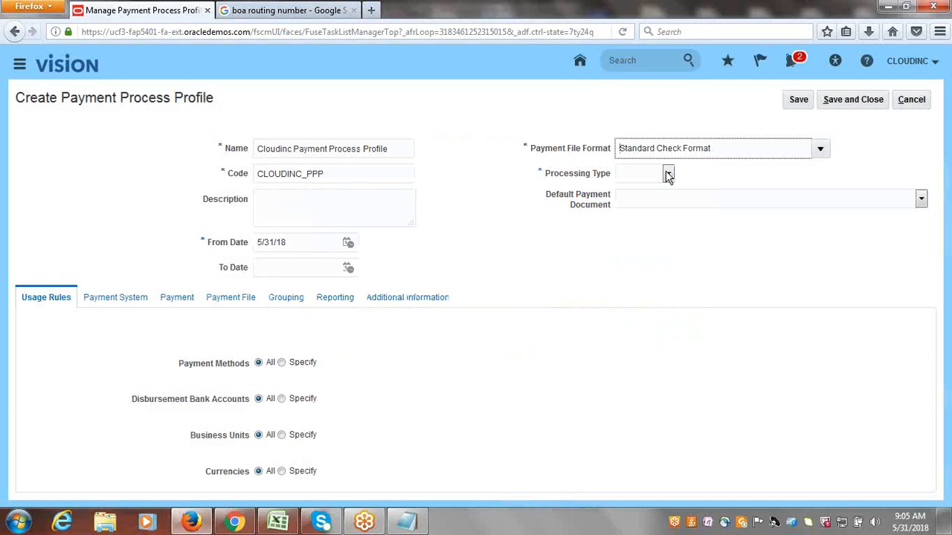
Set the processing type to Printed, then save the profile and return to the task list
{"action": "left_click", "coordinate": [668, 175]}
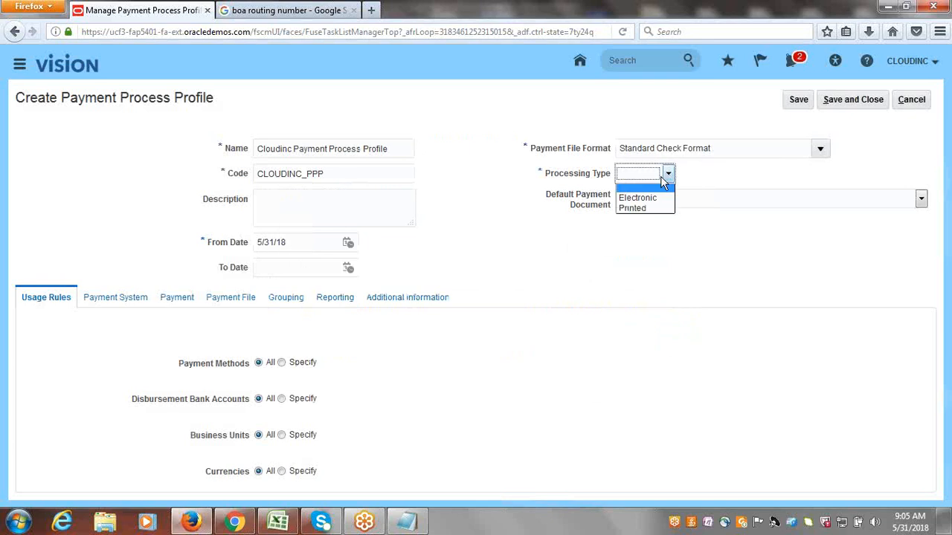
{"action": "left_click", "coordinate": [644, 209]}
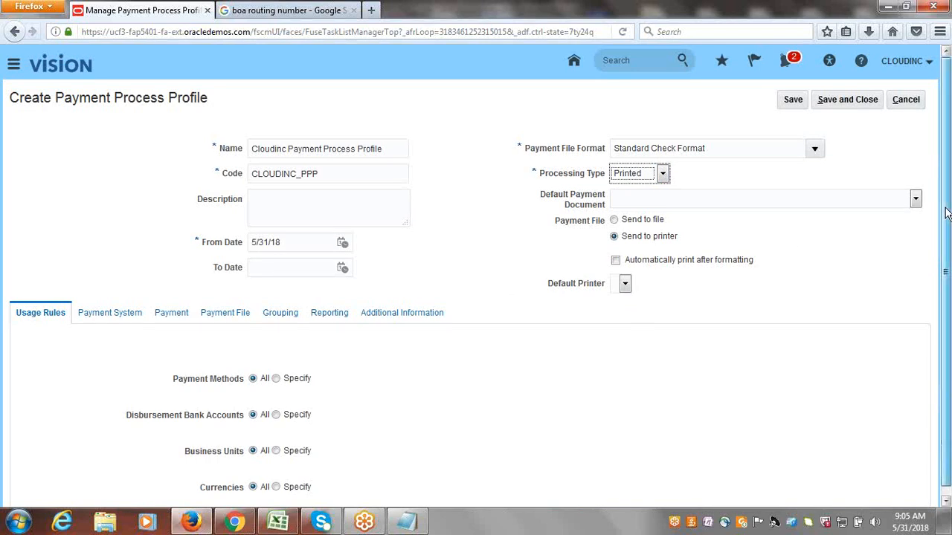
{"action": "scroll", "coordinate": [947, 216], "scroll_direction": "down", "scroll_amount": 1}
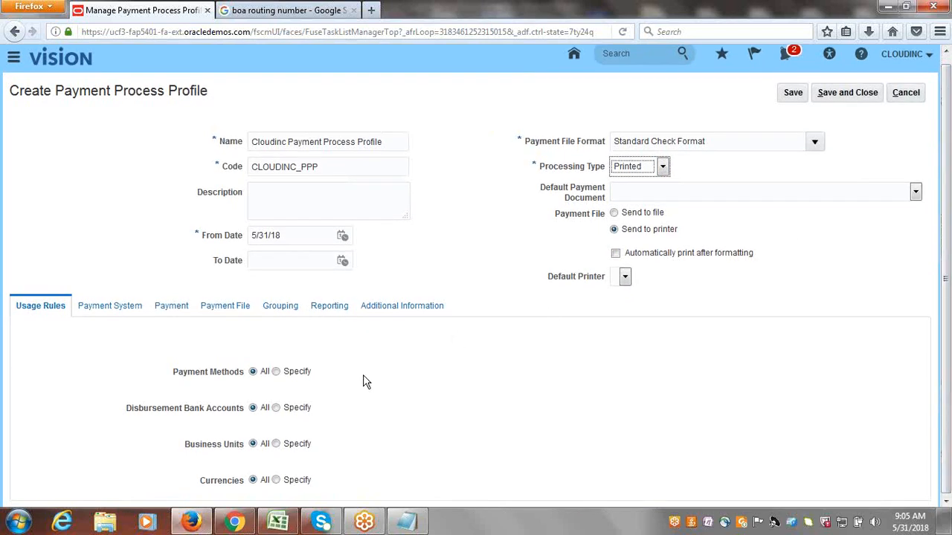
{"action": "left_click_drag", "start_coordinate": [946, 254], "coordinate": [948, 274]}
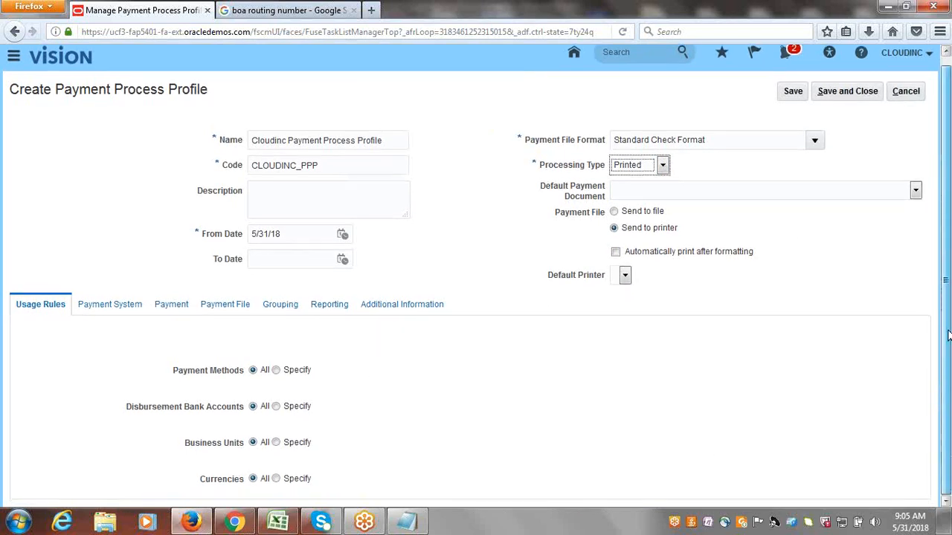
{"action": "left_click", "coordinate": [861, 272]}
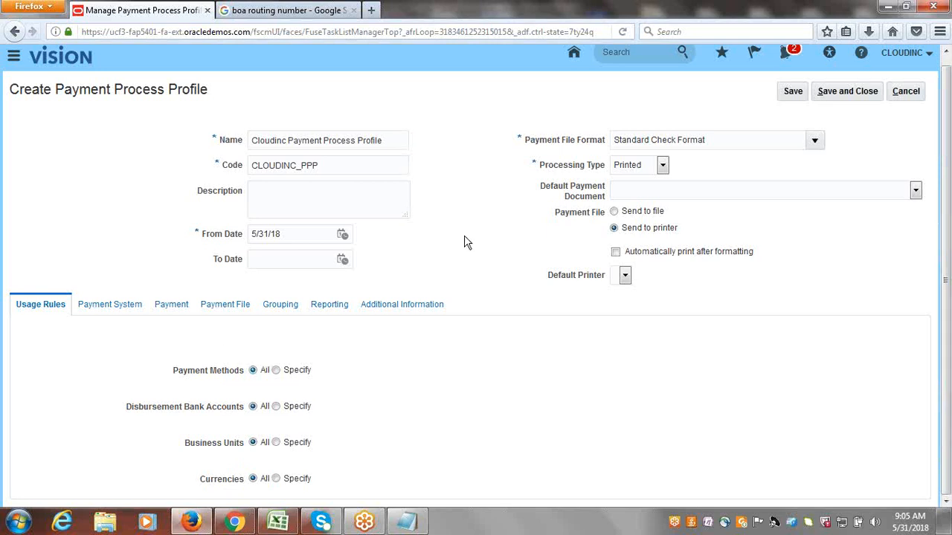
{"action": "left_click", "coordinate": [847, 91]}
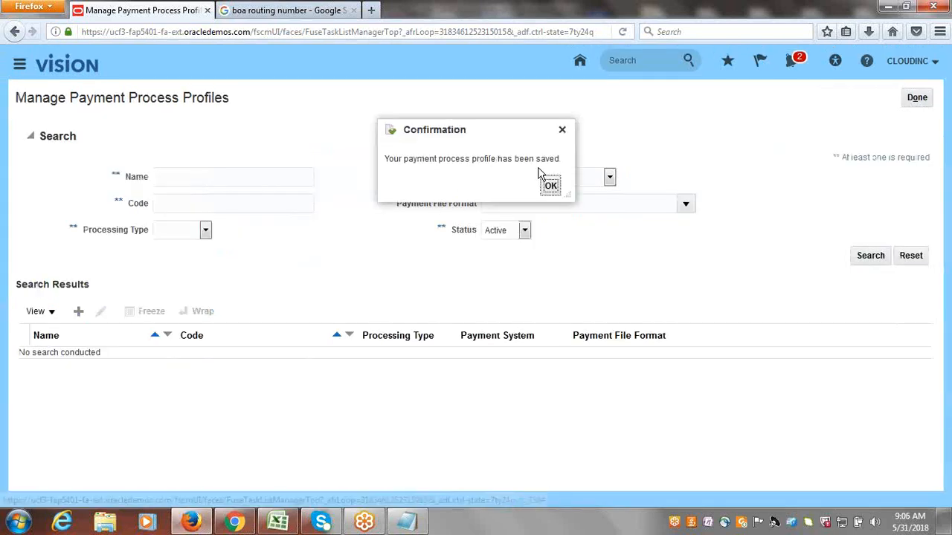
{"action": "left_click", "coordinate": [548, 183]}
{"action": "left_click", "coordinate": [919, 101]}
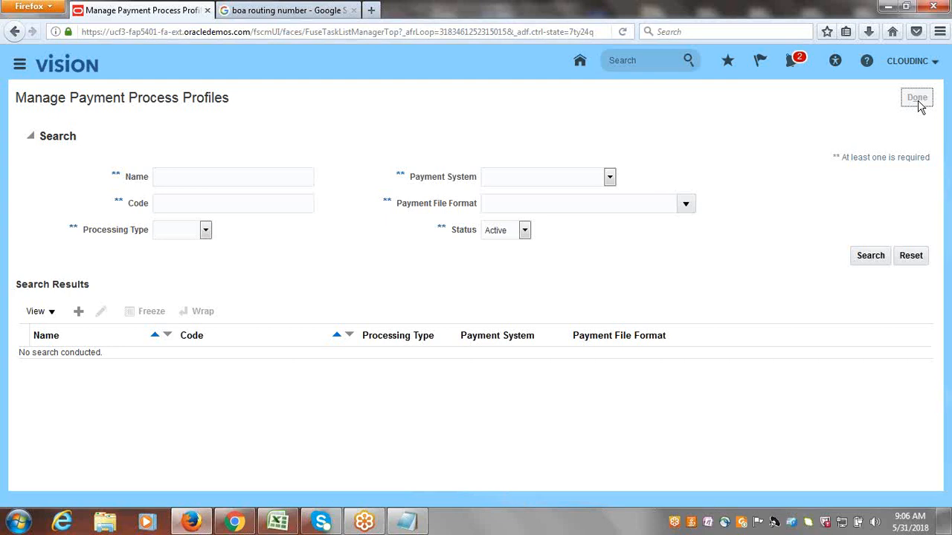
Mark Create Payment Process Profile (PPP) as Done in cell B43 and save the workbook
{"action": "left_click", "coordinate": [278, 522]}
{"action": "left_click", "coordinate": [148, 307]}
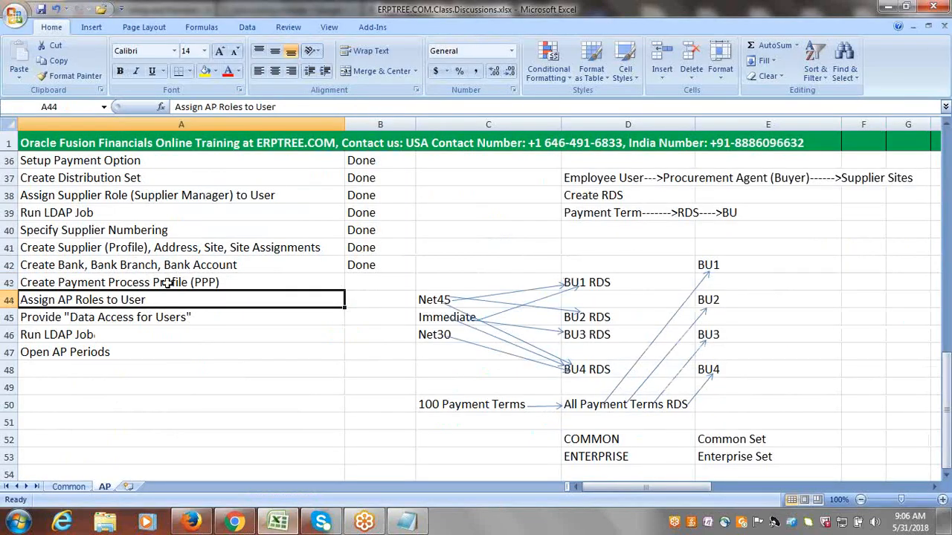
{"action": "left_click", "coordinate": [170, 287]}
{"action": "key", "text": "Tab"}
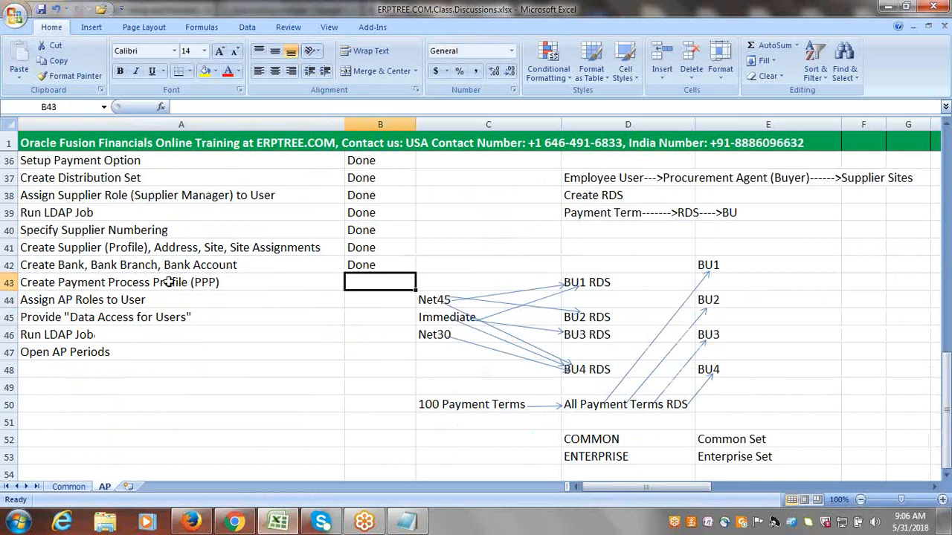
{"action": "type", "text": "Done"}
{"action": "key", "text": "Tab"}
{"action": "key", "text": "ctrl+s"}
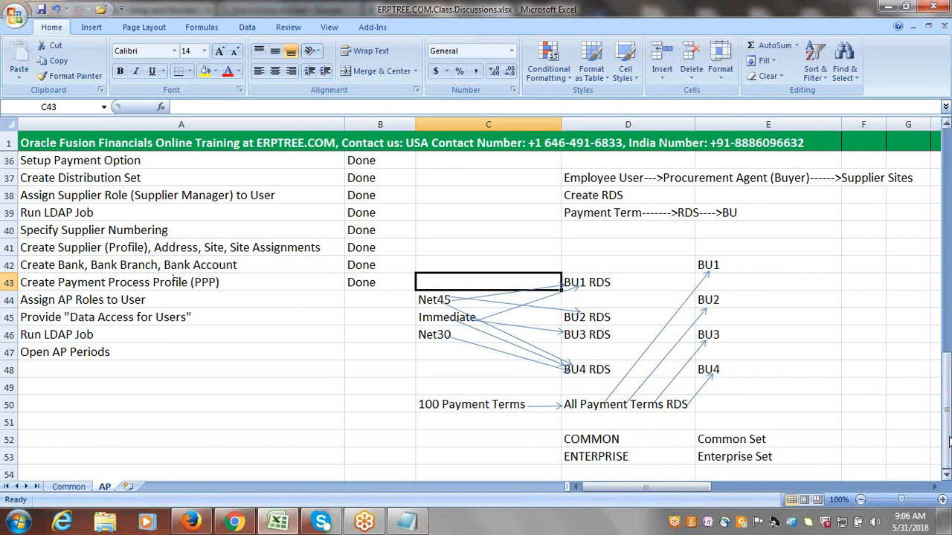
Select the Assign AP Roles to User task and save the checklist again
{"action": "left_click", "coordinate": [946, 476]}
{"action": "scroll", "coordinate": [946, 476], "scroll_direction": "down", "scroll_amount": 1}
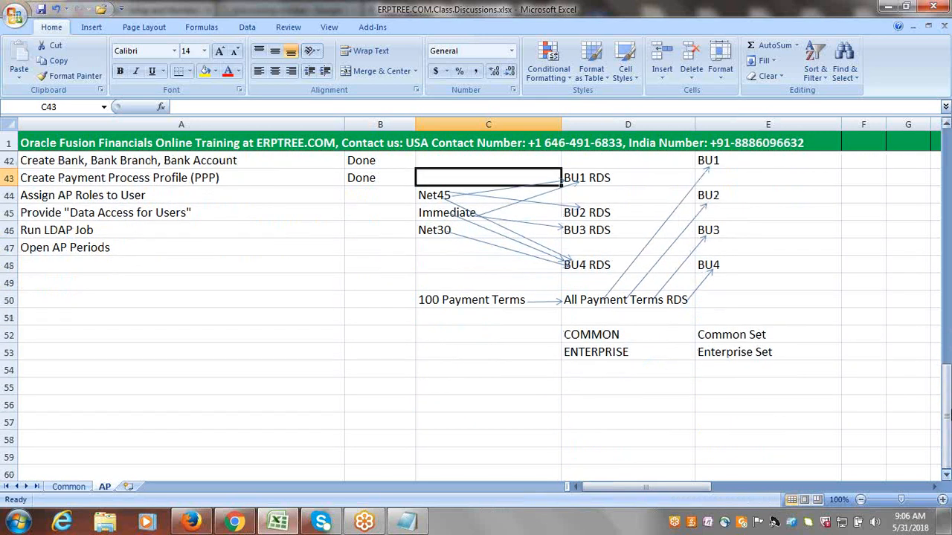
{"action": "left_click_drag", "start_coordinate": [947, 443], "coordinate": [948, 416]}
{"action": "left_click", "coordinate": [172, 320]}
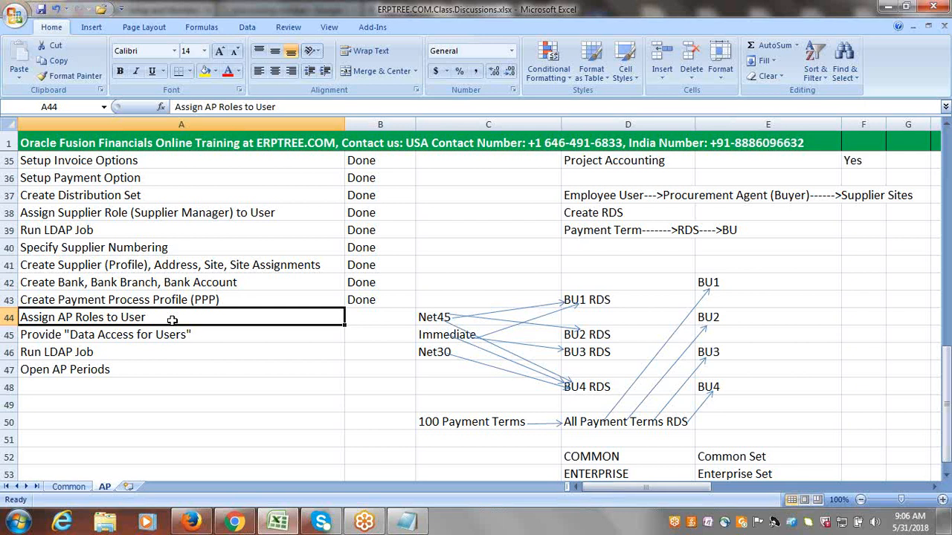
{"action": "key", "text": "ctrl+s"}
{"action": "left_click", "coordinate": [192, 522]}
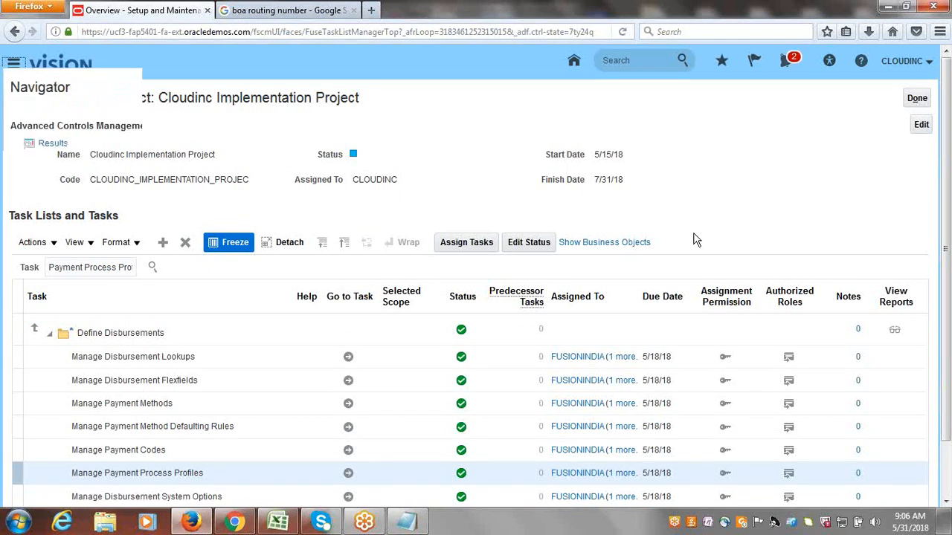
In the Security Console, find the user account by searching 'CLOUD', edit it, and begin adding roles
{"action": "scroll", "coordinate": [821, 270], "scroll_direction": "down", "scroll_amount": 3}
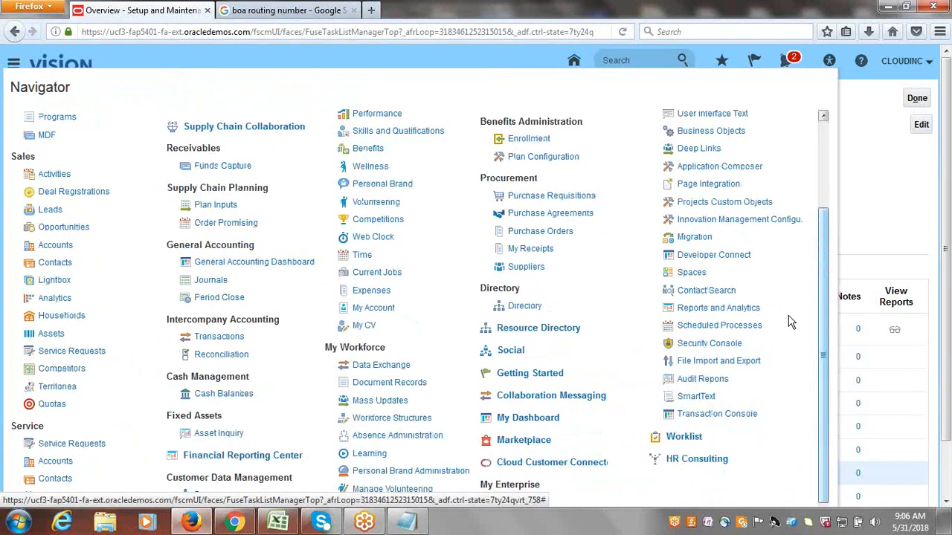
{"action": "left_click", "coordinate": [708, 344]}
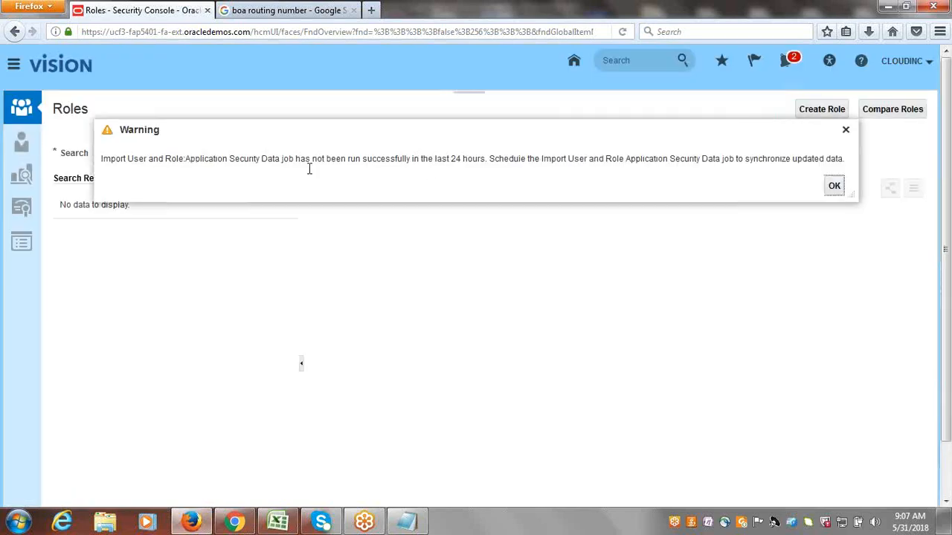
{"action": "left_click", "coordinate": [23, 148]}
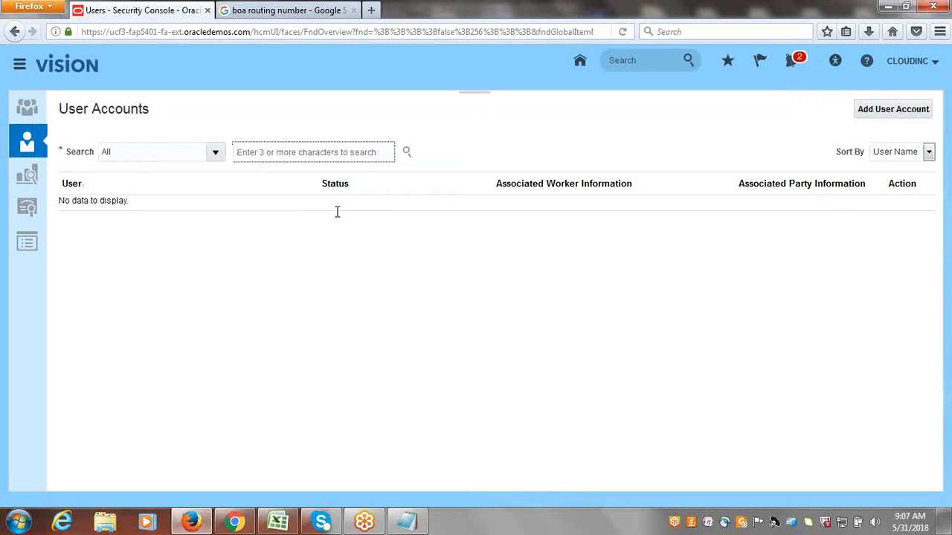
{"action": "type", "text": "CLOUDINC"}
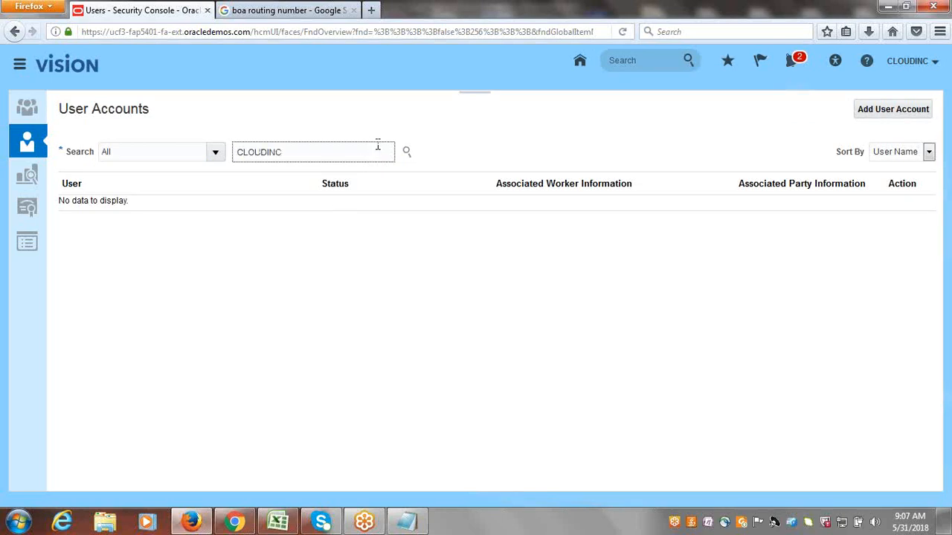
{"action": "key", "text": "Return"}
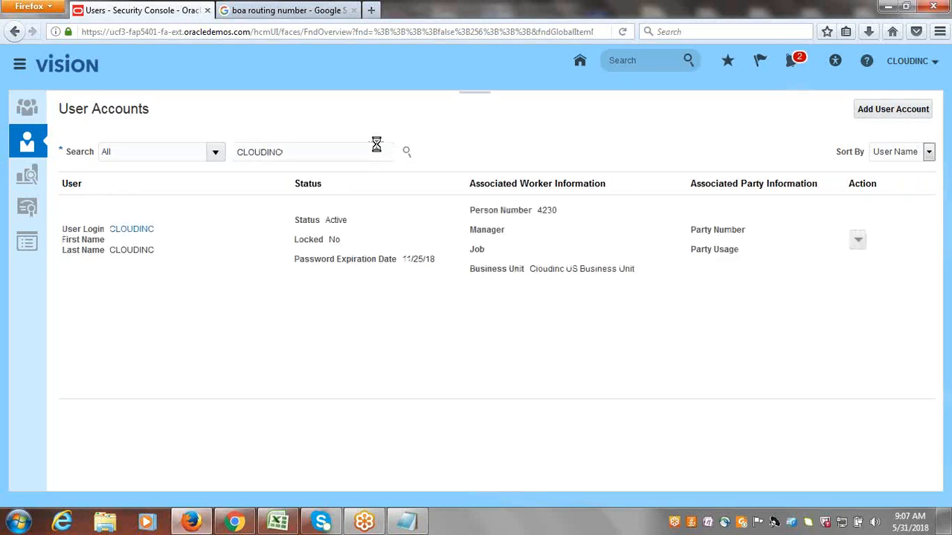
{"action": "left_click", "coordinate": [130, 228]}
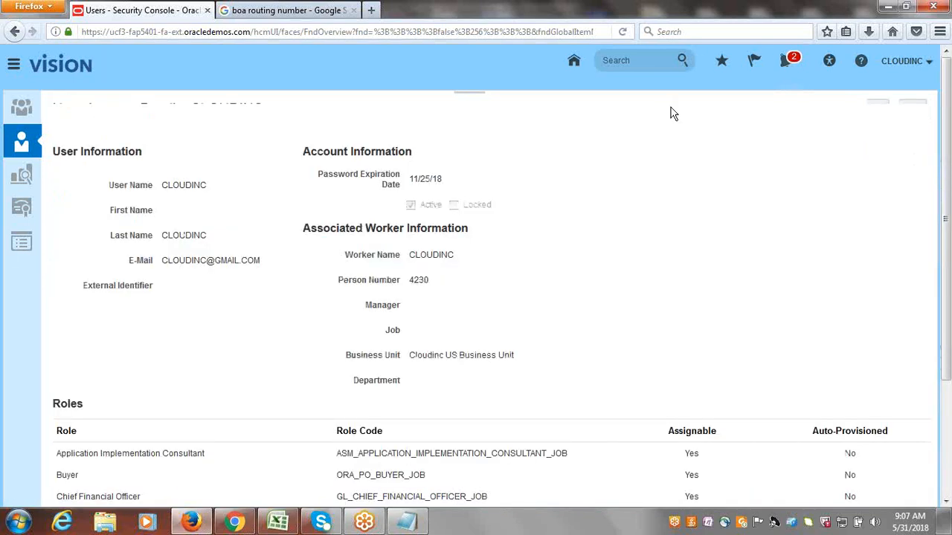
{"action": "left_click", "coordinate": [879, 109]}
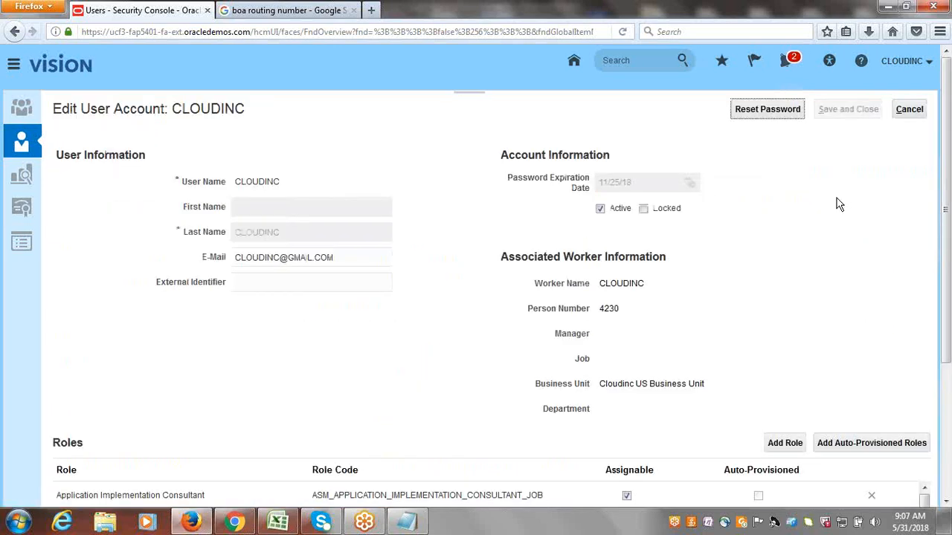
{"action": "scroll", "coordinate": [950, 174], "scroll_direction": "down", "scroll_amount": 3}
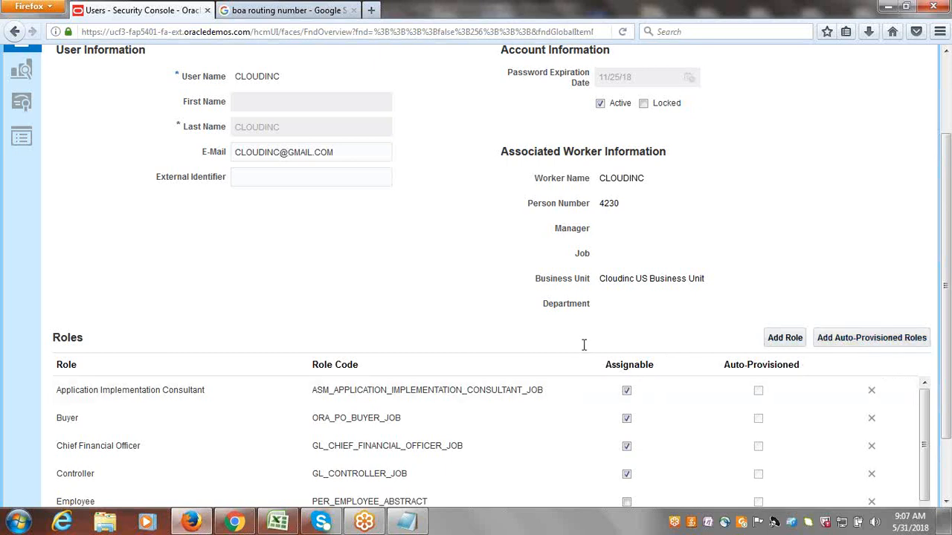
{"action": "left_click", "coordinate": [779, 340]}
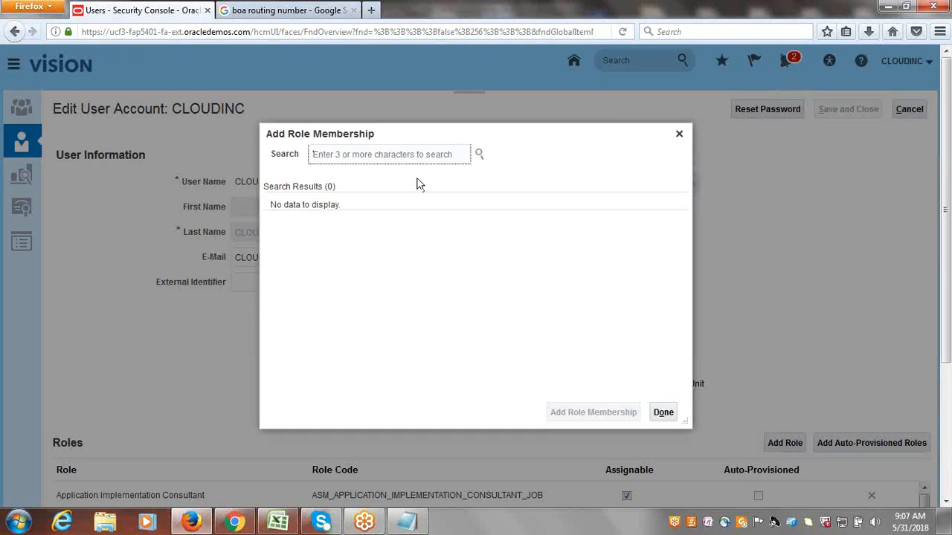
Add the Accounts Payable Manager role to the user
{"action": "left_click", "coordinate": [408, 158]}
{"action": "type", "text": "a"}
{"action": "key", "text": "BackSpace"}
{"action": "type", "text": "Accou"}
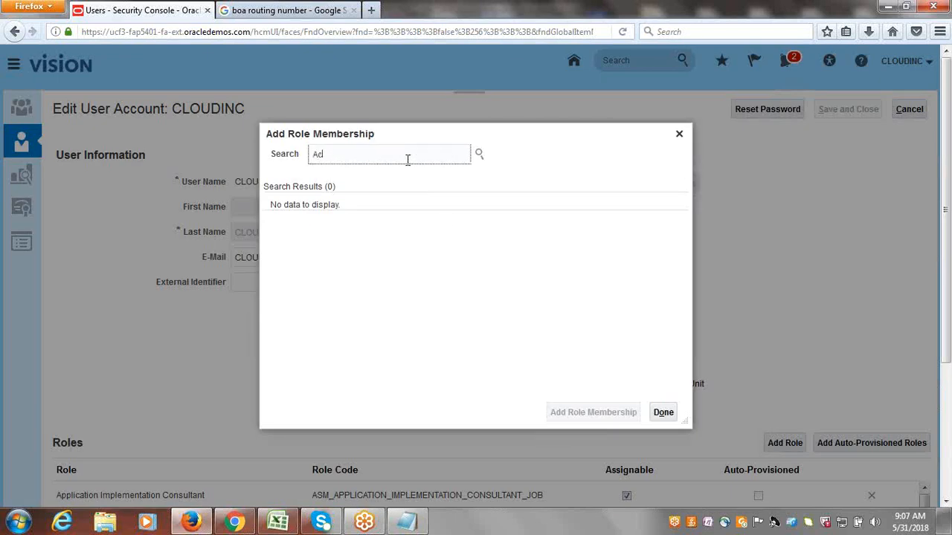
{"action": "type", "text": "nts Payable M"}
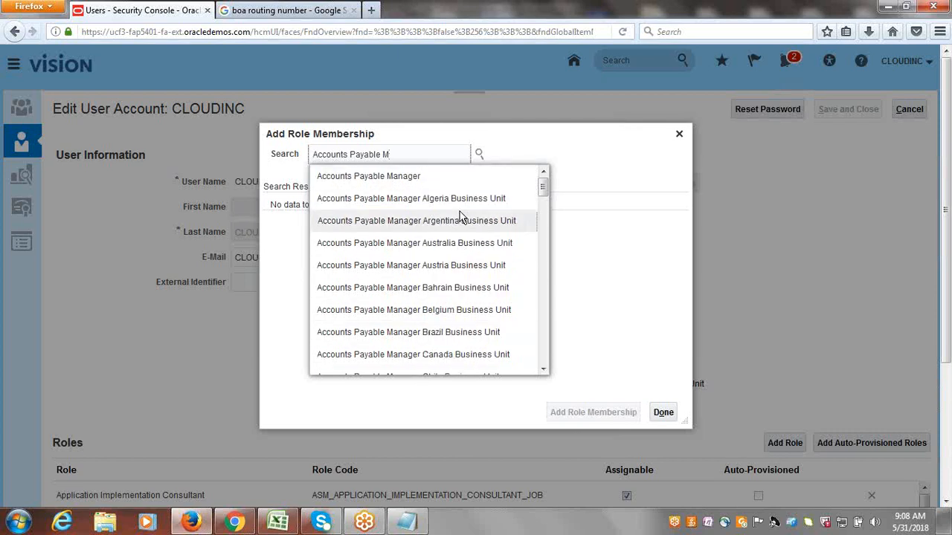
{"action": "left_click", "coordinate": [384, 175]}
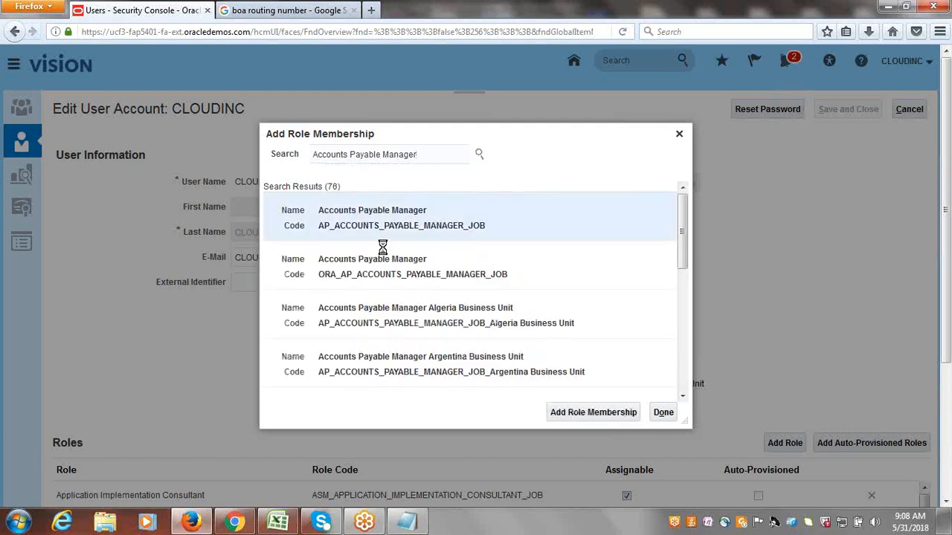
{"action": "left_click", "coordinate": [580, 416]}
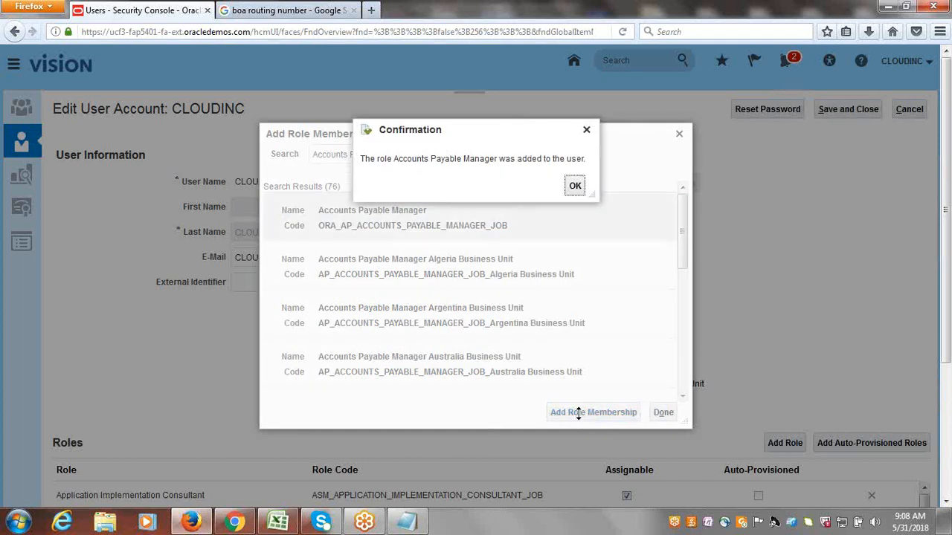
{"action": "left_click", "coordinate": [573, 186]}
Add the Accounts Payable Specialist role to the user
{"action": "key", "text": "BackSpace"}
{"action": "key", "text": "BackSpace"}
{"action": "key", "text": "BackSpace"}
{"action": "key", "text": "BackSpace"}
{"action": "key", "text": "BackSpace"}
{"action": "key", "text": "BackSpace"}
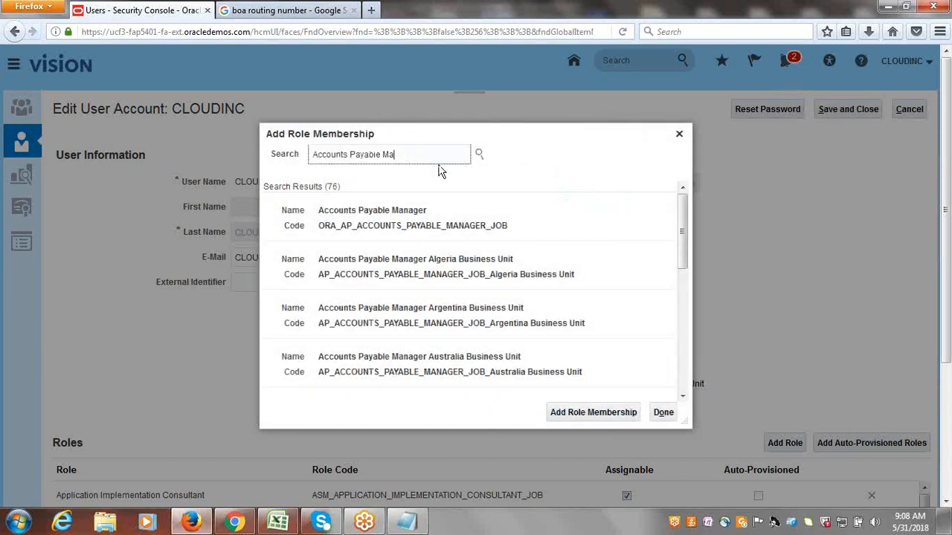
{"action": "type", "text": "sPE"}
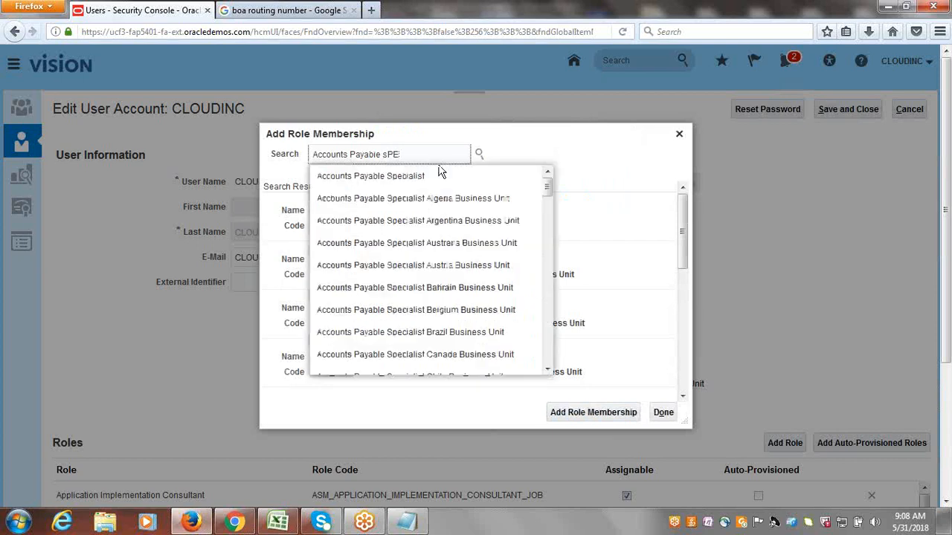
{"action": "left_click", "coordinate": [453, 176]}
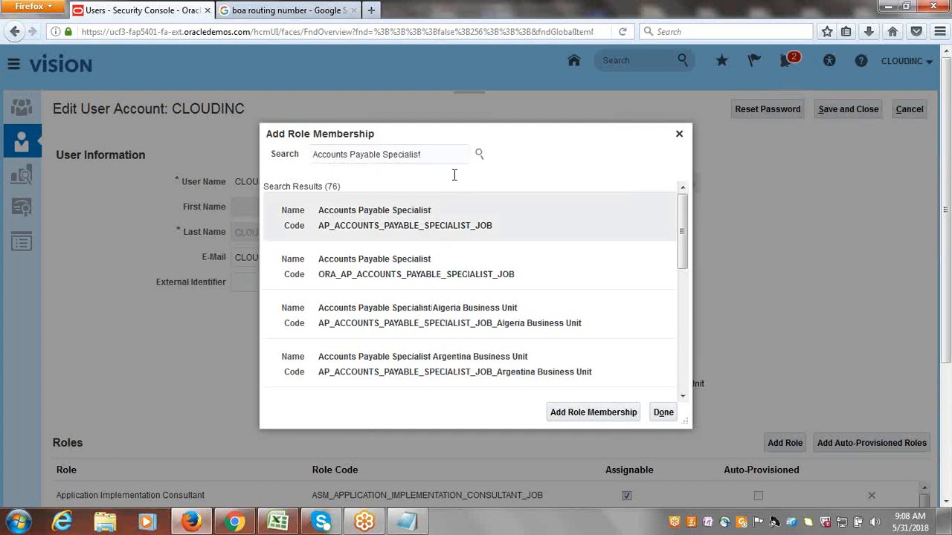
{"action": "left_click", "coordinate": [587, 415]}
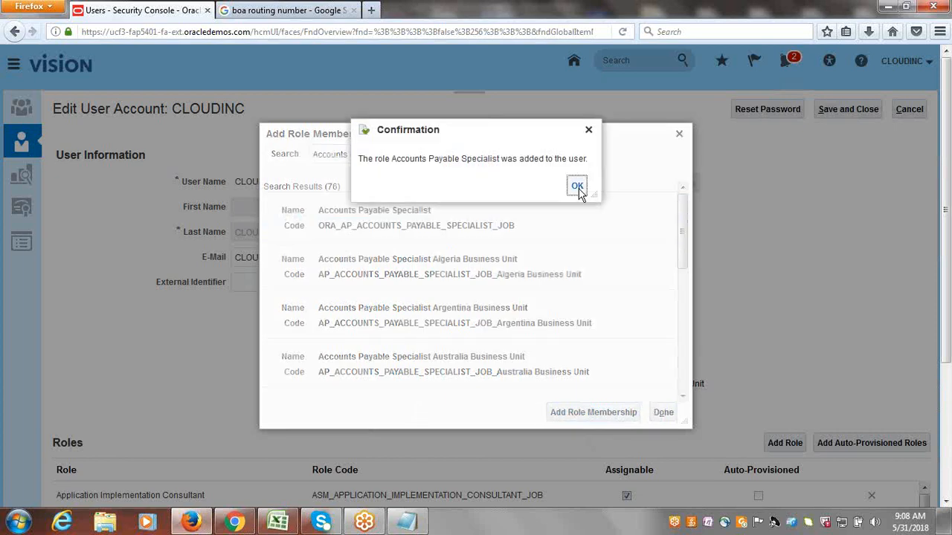
{"action": "left_click", "coordinate": [578, 189]}
Add the Accounts Payable Supervisor role and close the role membership search
{"action": "key", "text": "BackSpace"}
{"action": "key", "text": "BackSpace"}
{"action": "key", "text": "BackSpace"}
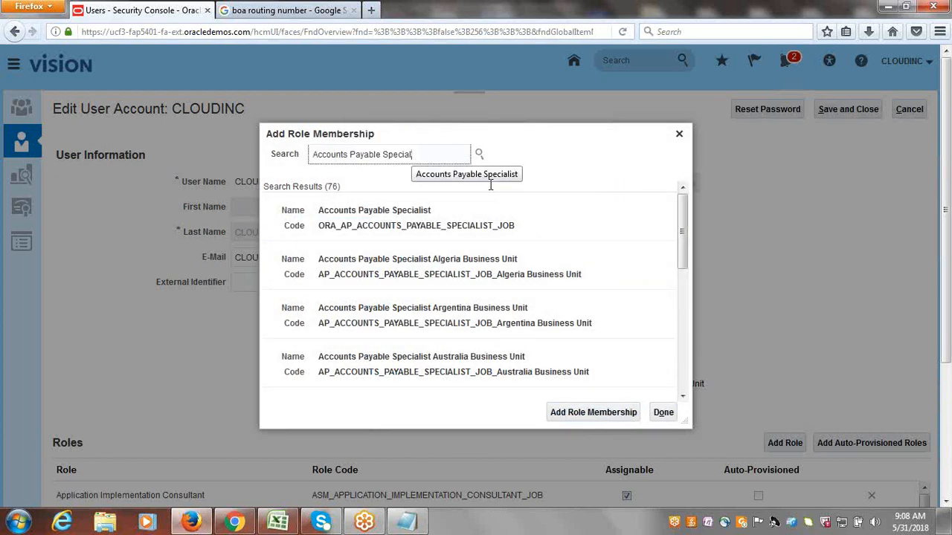
{"action": "key", "text": "BackSpace"}
{"action": "key", "text": "BackSpace"}
{"action": "key", "text": "BackSpace"}
{"action": "key", "text": "BackSpace"}
{"action": "key", "text": "BackSpace"}
{"action": "type", "text": "SU"}
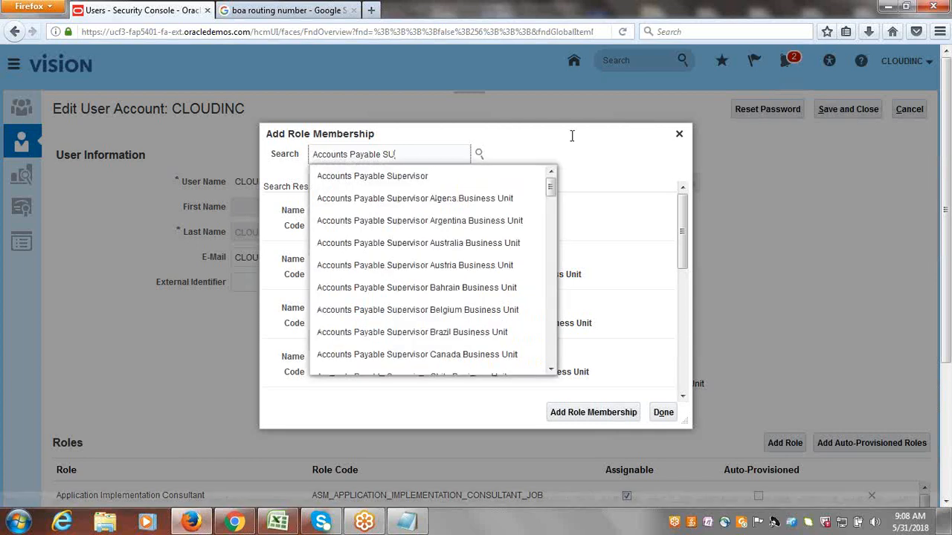
{"action": "left_click", "coordinate": [429, 177]}
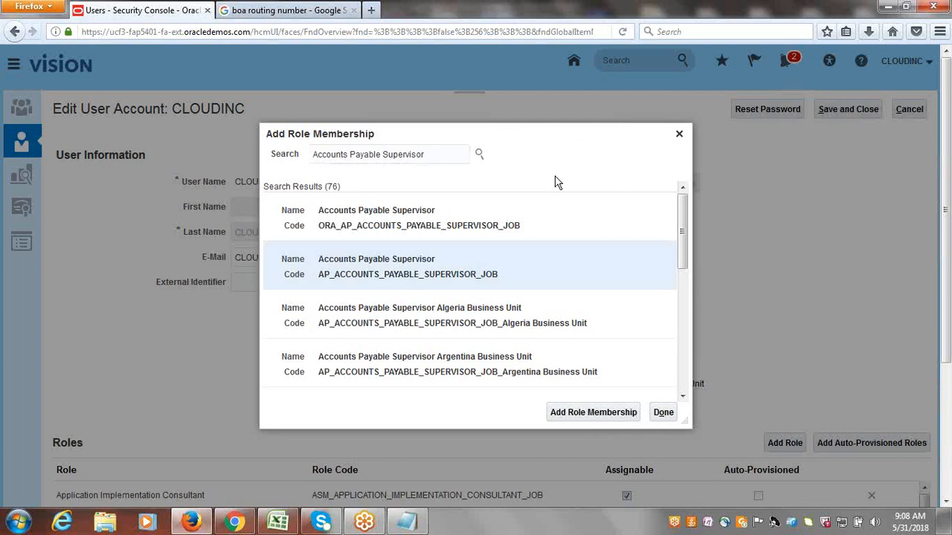
{"action": "left_click", "coordinate": [585, 414]}
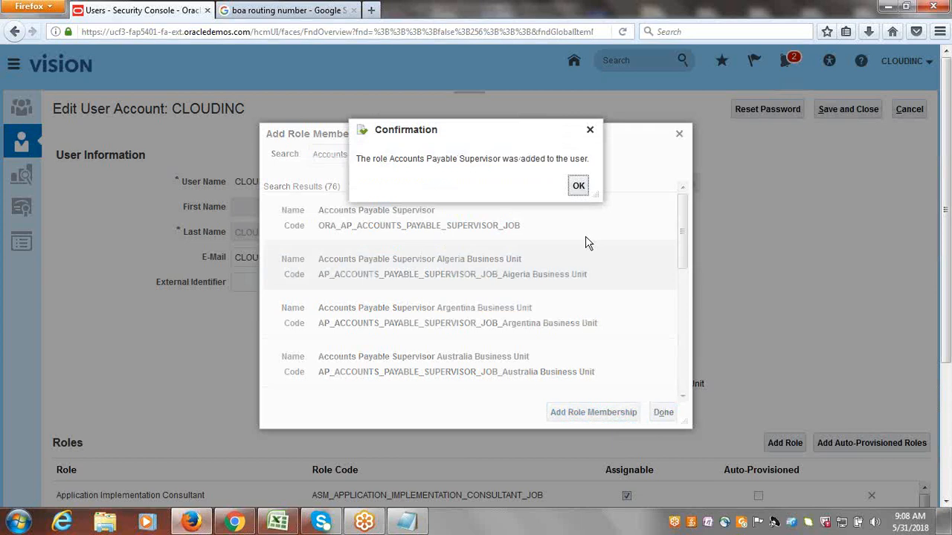
{"action": "left_click", "coordinate": [579, 188]}
{"action": "left_click", "coordinate": [662, 413]}
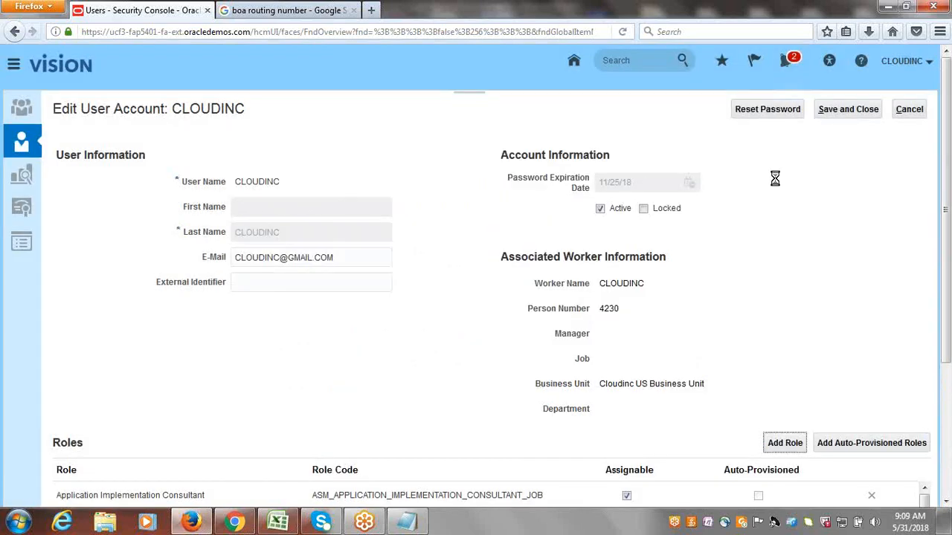
Save the Manager, Specialist and Supervisor role assignments and exit the user account details
{"action": "left_click", "coordinate": [854, 117]}
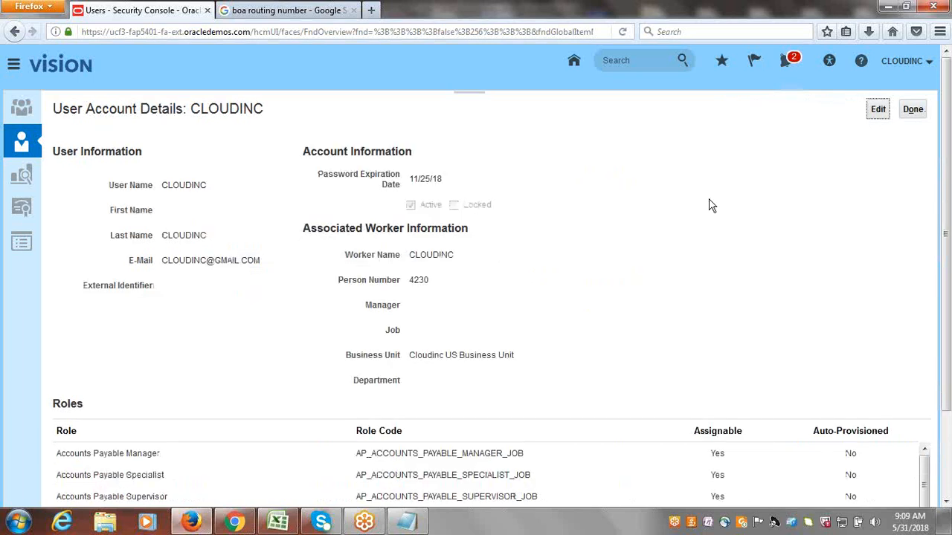
{"action": "left_click", "coordinate": [914, 110]}
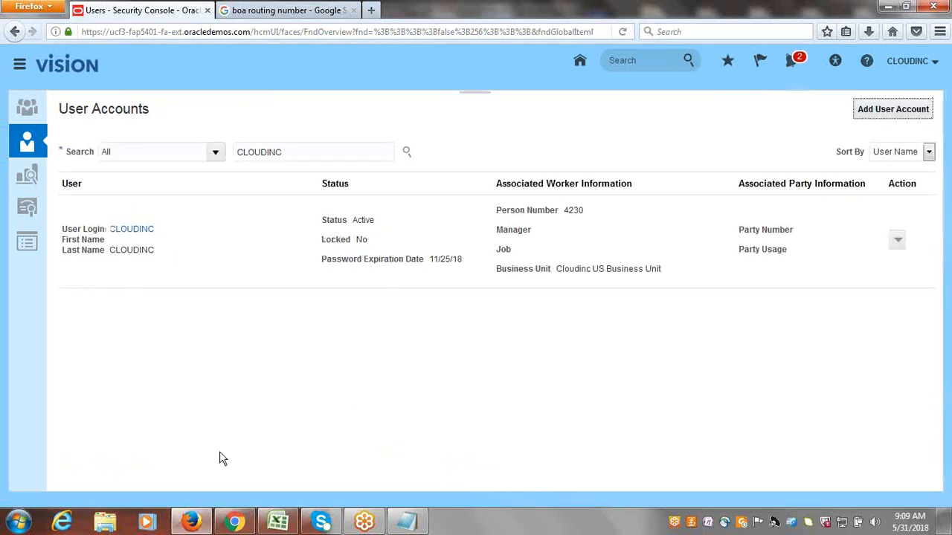
{"action": "mouse_move", "coordinate": [279, 524]}
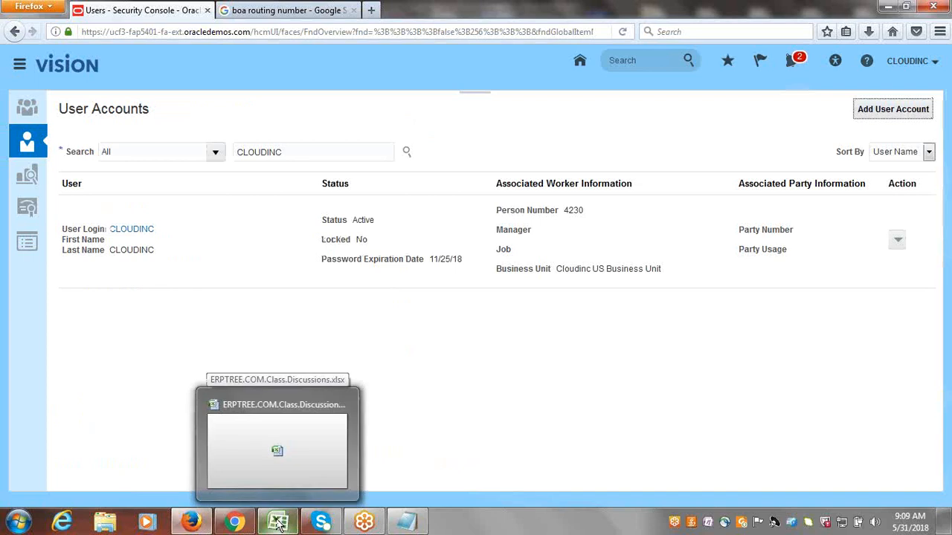
In the Excel checklist, mark row 44 'Assign AP Roles to User' as Done
{"action": "left_click", "coordinate": [278, 524]}
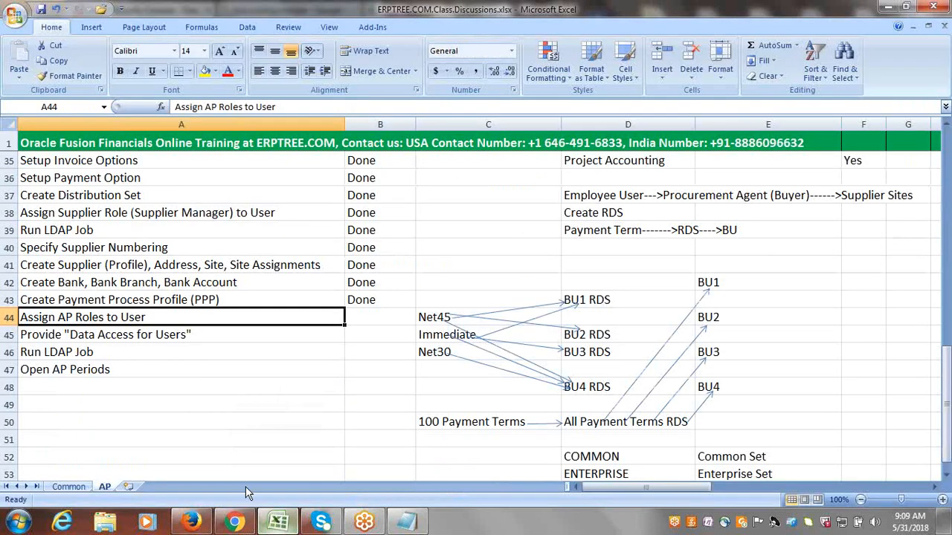
{"action": "type", "text": "Done"}
{"action": "left_click", "coordinate": [139, 334]}
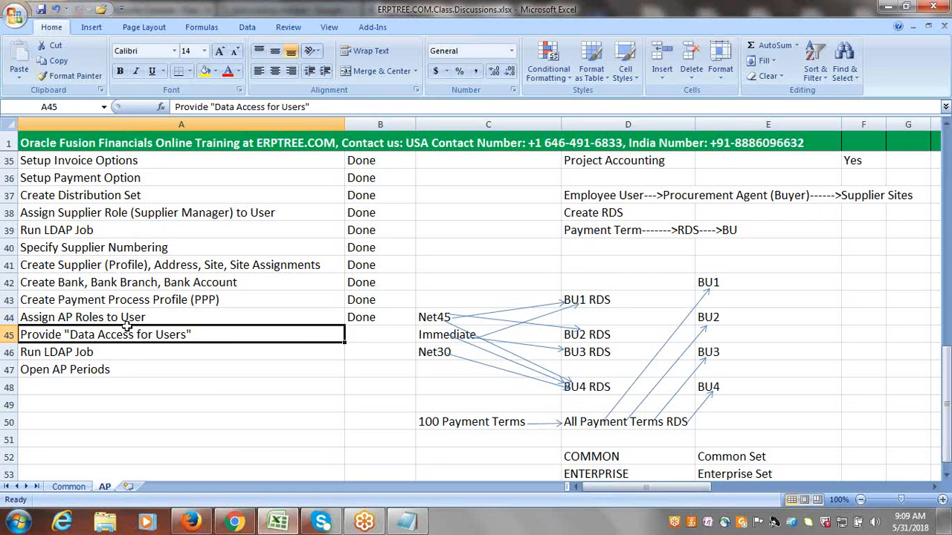
{"action": "key", "text": "Right"}
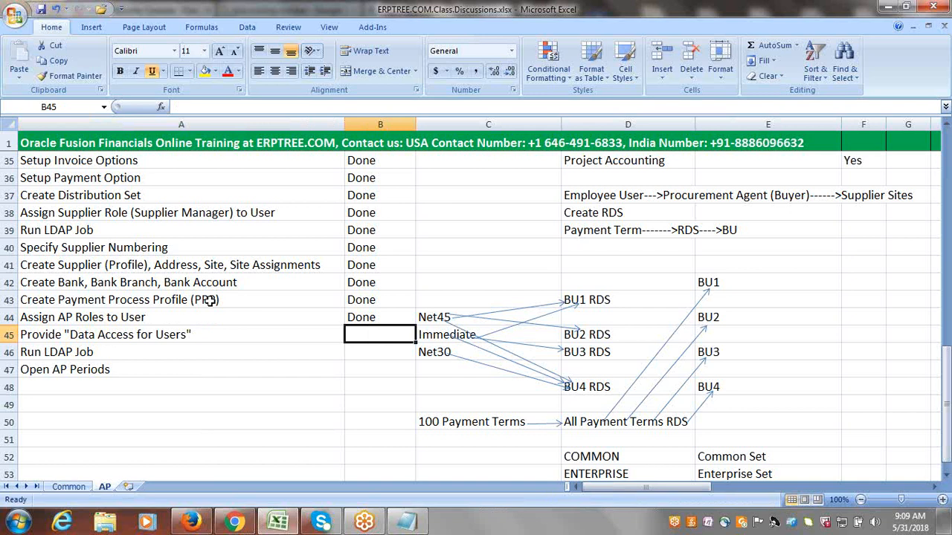
Reword cell A45 to read Provide 'Data Access for User Roles'
{"action": "double_click", "coordinate": [181, 334]}
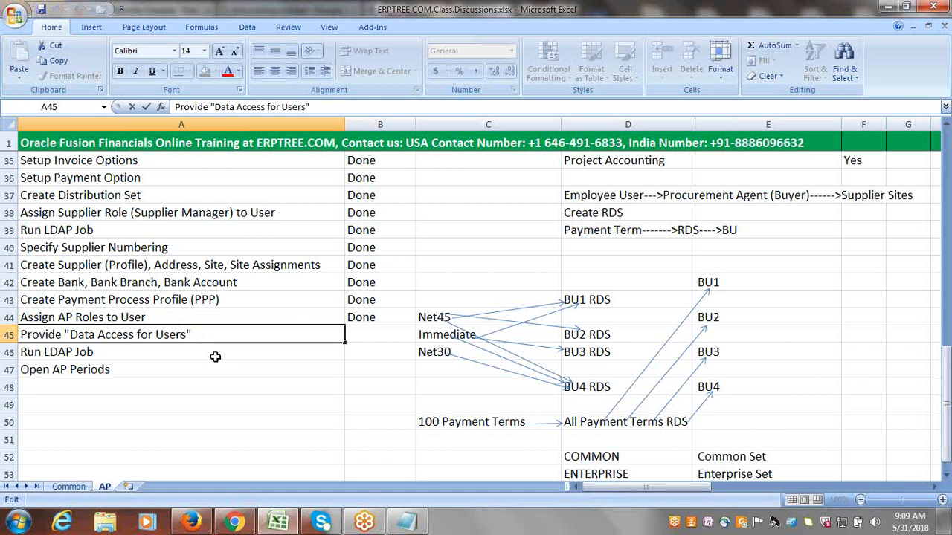
{"action": "type", "text": "r"}
{"action": "key", "text": "BackSpace"}
{"action": "type", "text": "Roles"}
{"action": "key", "text": "Delete"}
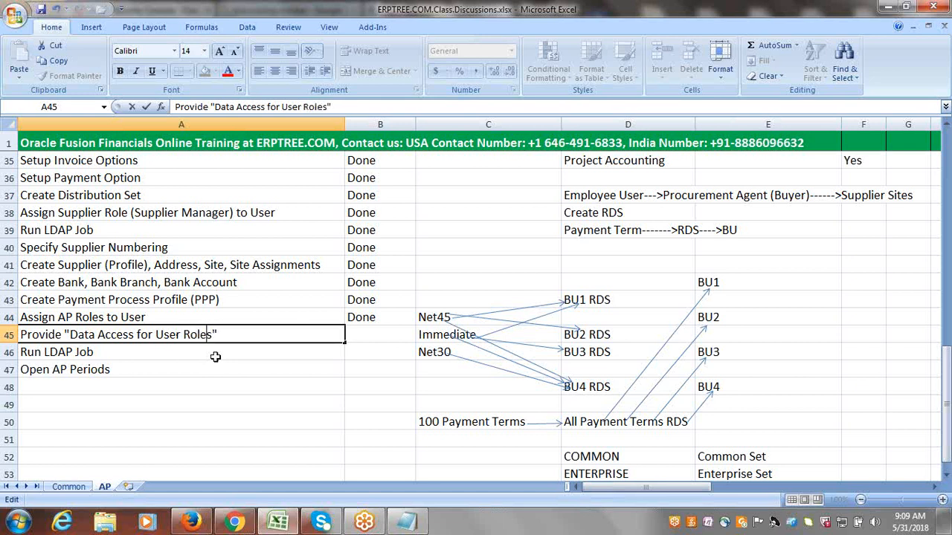
{"action": "left_click", "coordinate": [218, 349]}
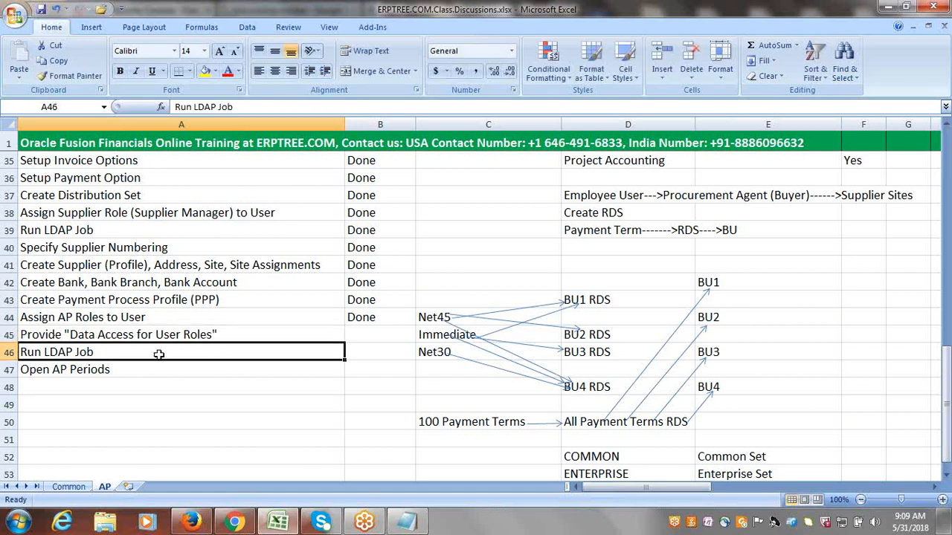
{"action": "left_click", "coordinate": [191, 523]}
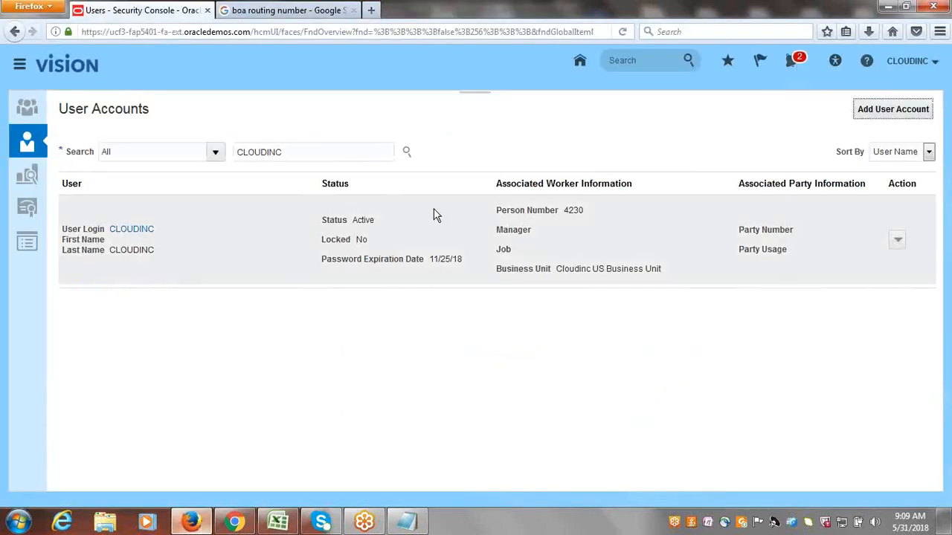
Go through Setup and Maintenance to the Cloudinc Implementation Project's task search box
{"action": "left_click", "coordinate": [909, 65]}
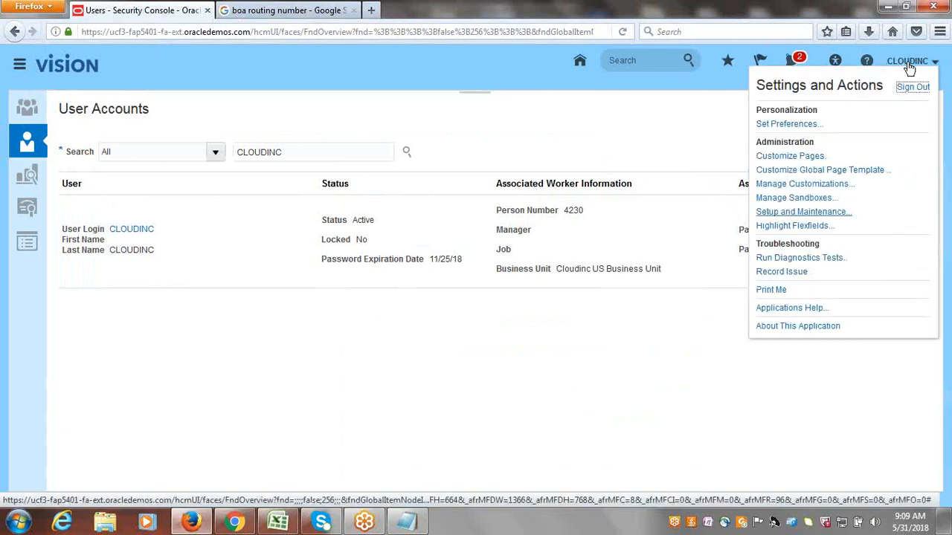
{"action": "left_click", "coordinate": [836, 212]}
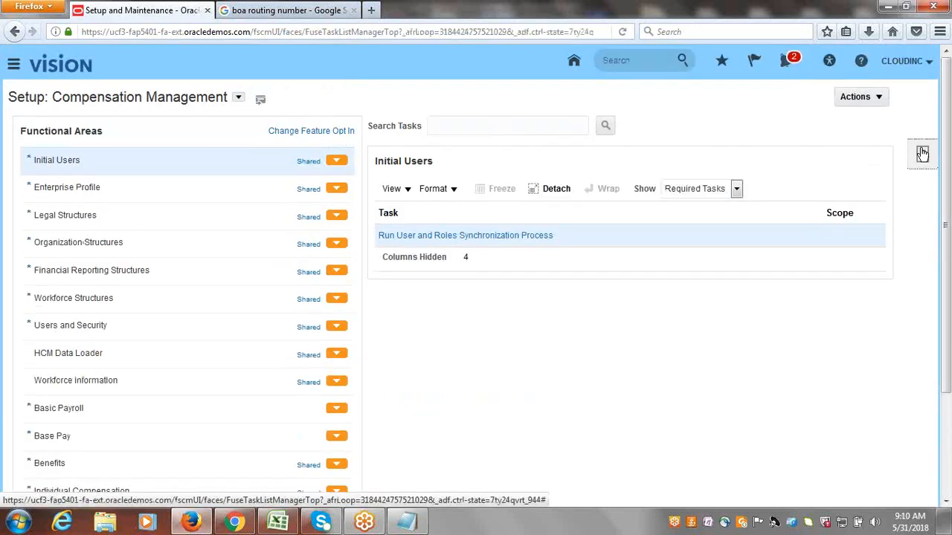
{"action": "left_click", "coordinate": [922, 154]}
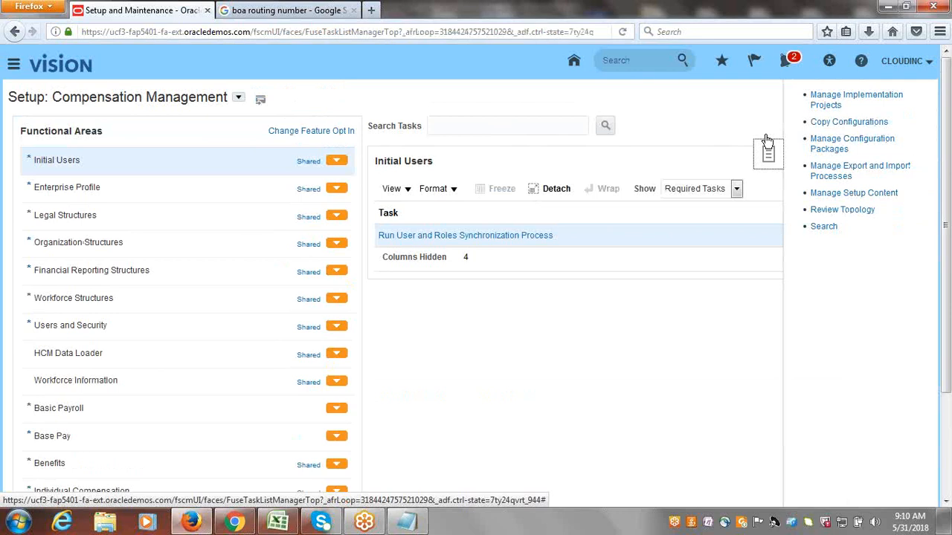
{"action": "left_click", "coordinate": [856, 98]}
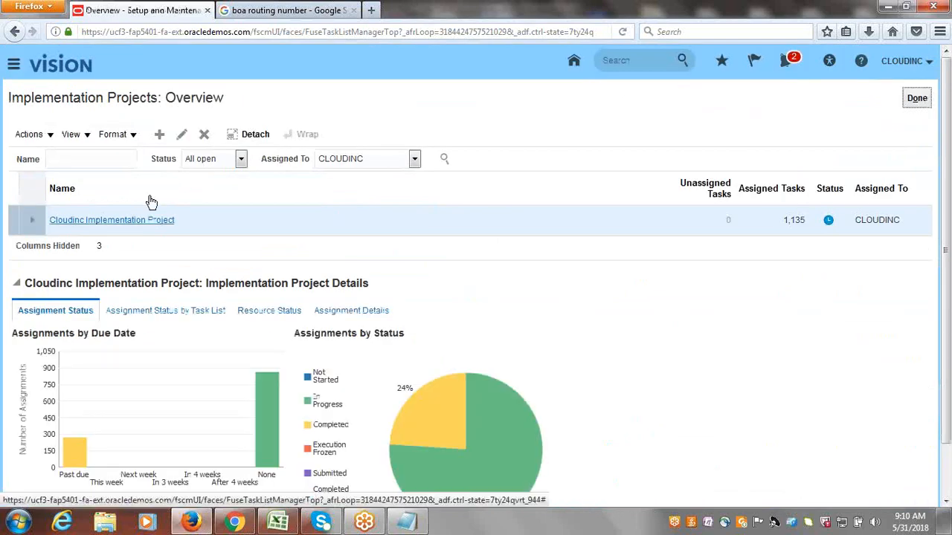
{"action": "left_click", "coordinate": [151, 203]}
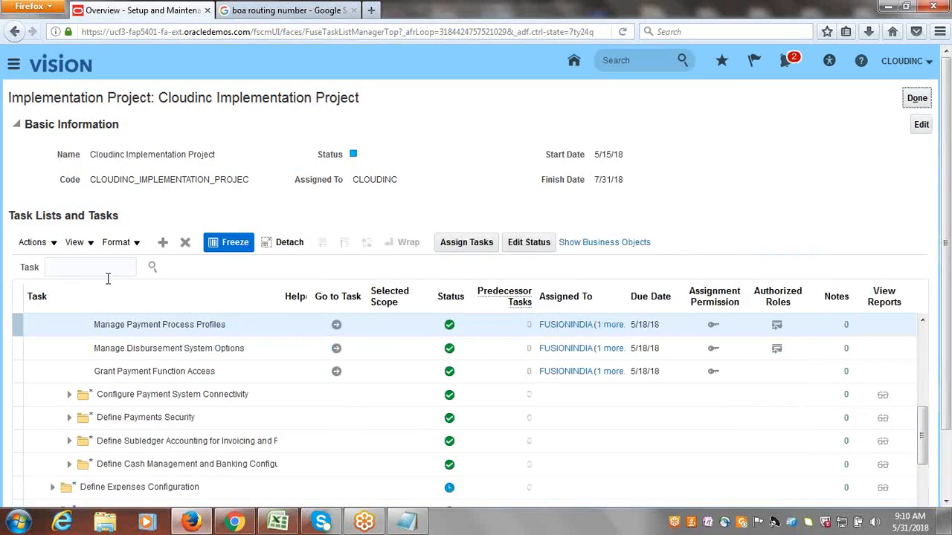
{"action": "left_click", "coordinate": [103, 266]}
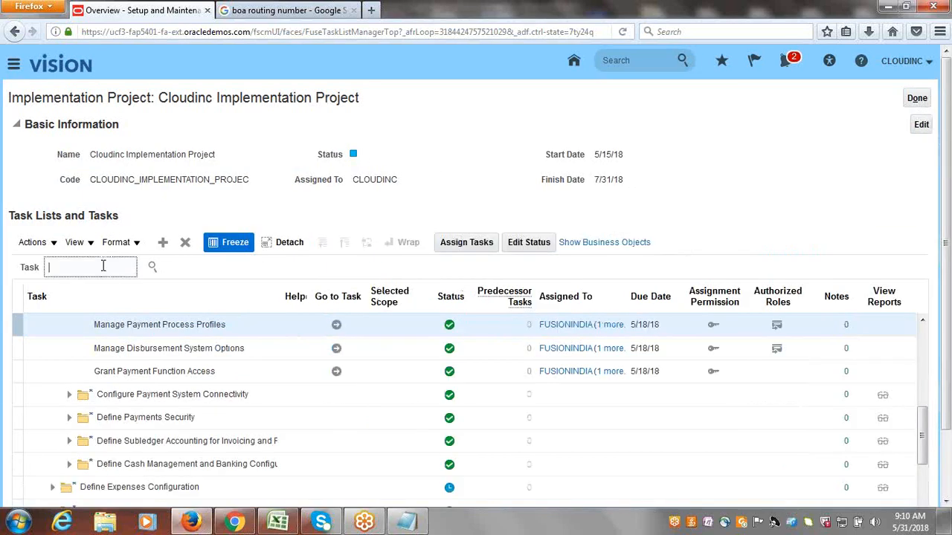
Search the project tasks for 'data access for users' and launch Manage Data Access for Users
{"action": "type", "text": "data access for users"}
{"action": "key", "text": "Return"}
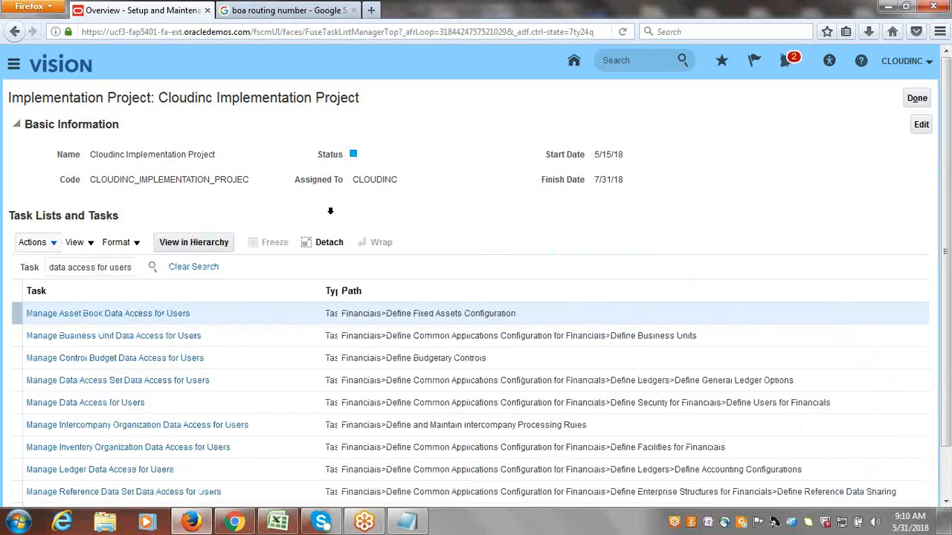
{"action": "scroll", "coordinate": [948, 219], "scroll_direction": "down", "scroll_amount": 2}
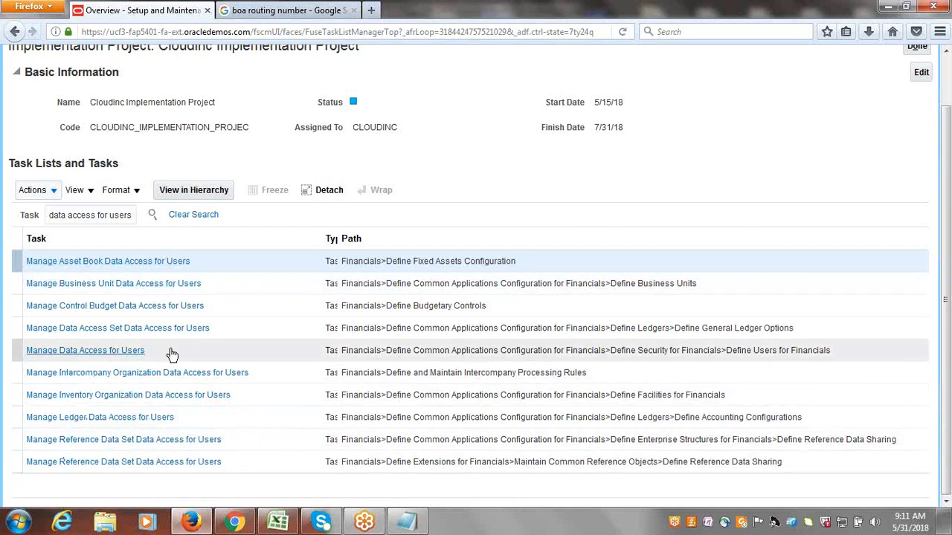
{"action": "left_click", "coordinate": [107, 353]}
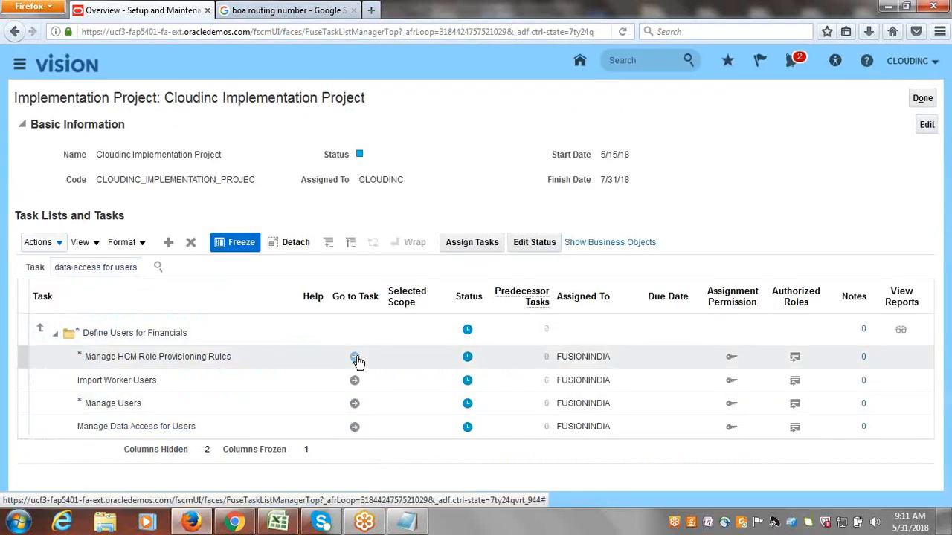
{"action": "left_click", "coordinate": [355, 431]}
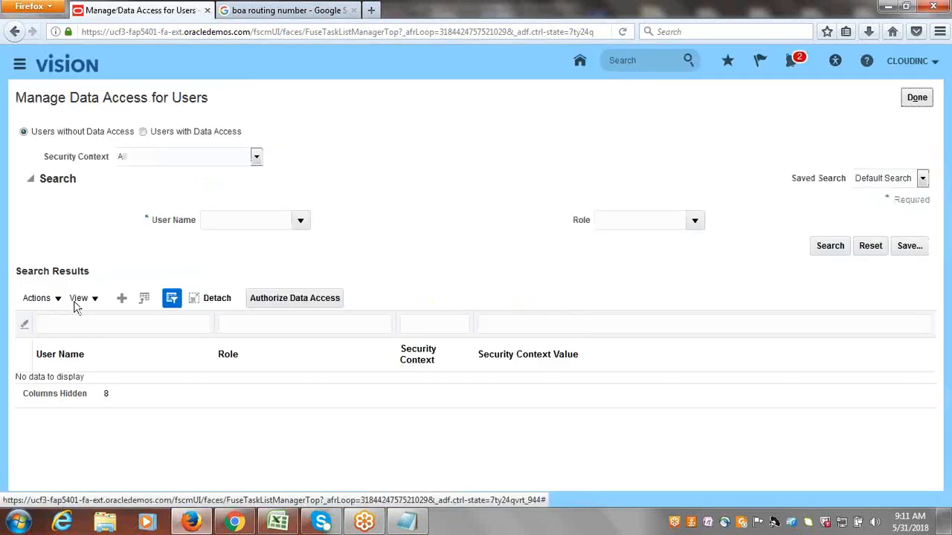
Grant the implementation user Accounts Payable Manager access, Business unit context, Cloudinc US Business Unit, then add a row
{"action": "left_click", "coordinate": [122, 299]}
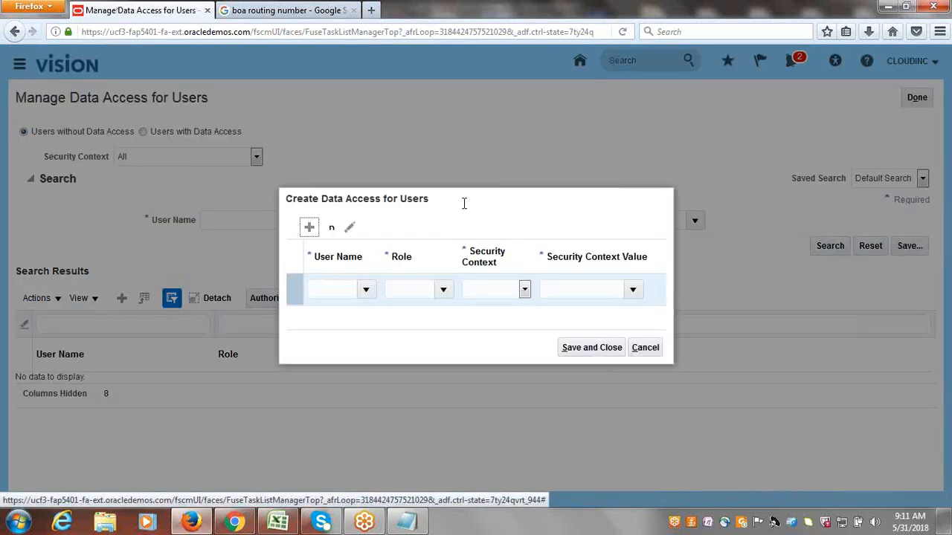
{"action": "left_click", "coordinate": [332, 288]}
{"action": "type", "text": "cloudinc"}
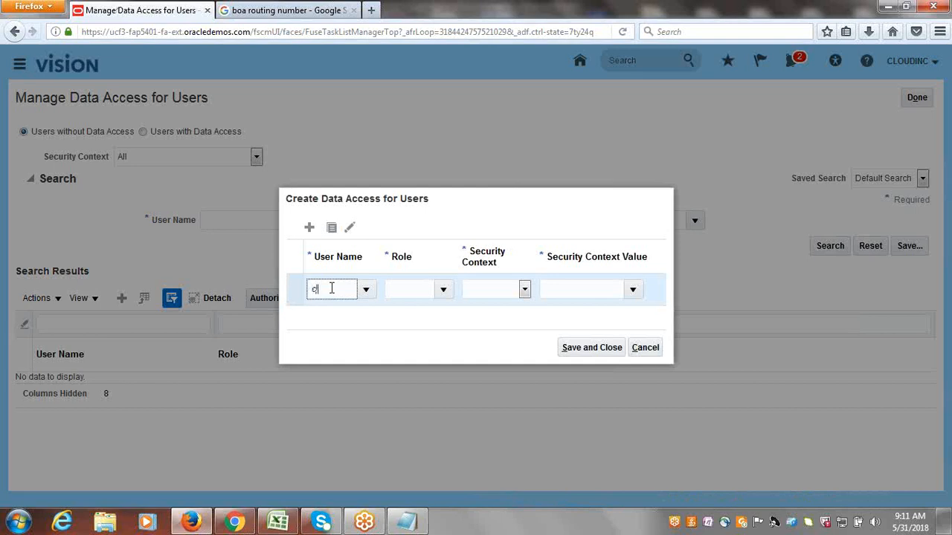
{"action": "key", "text": "Tab"}
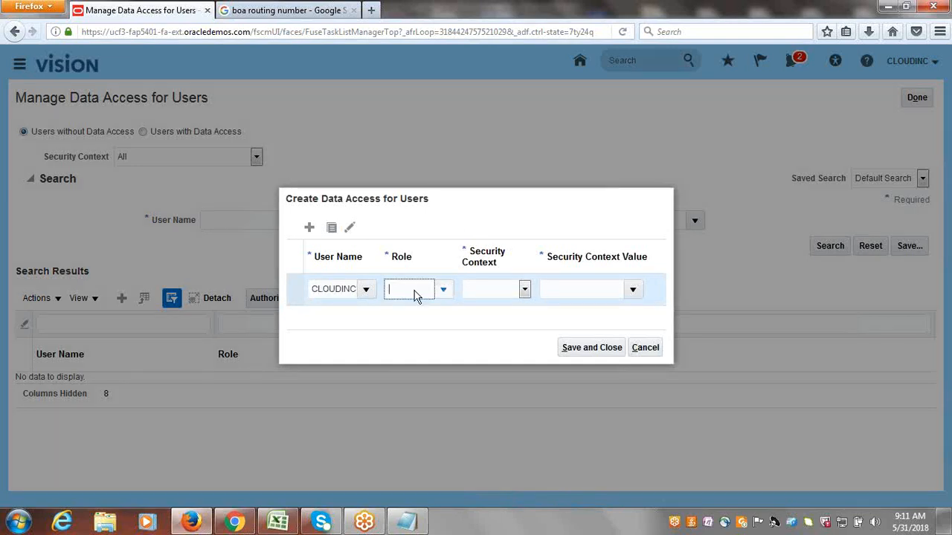
{"action": "key", "text": "Tab"}
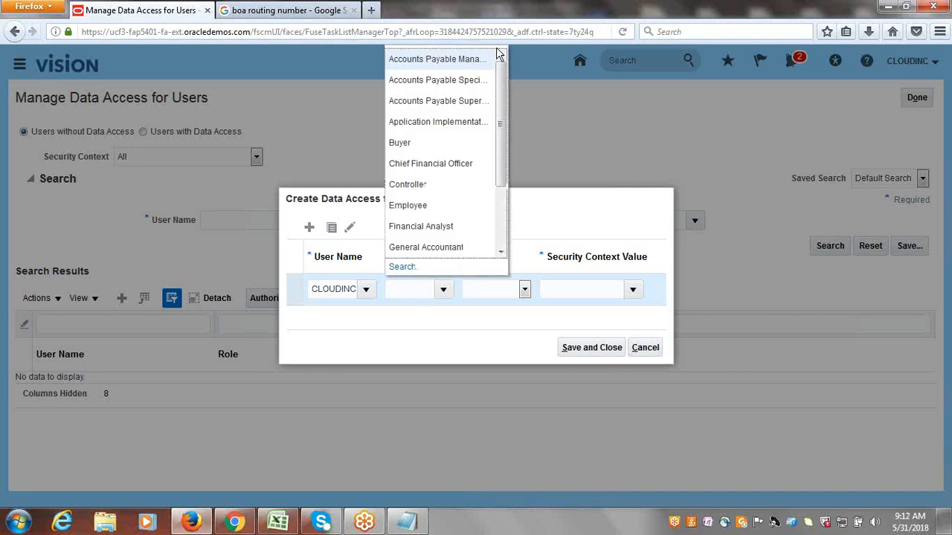
{"action": "left_click", "coordinate": [431, 59]}
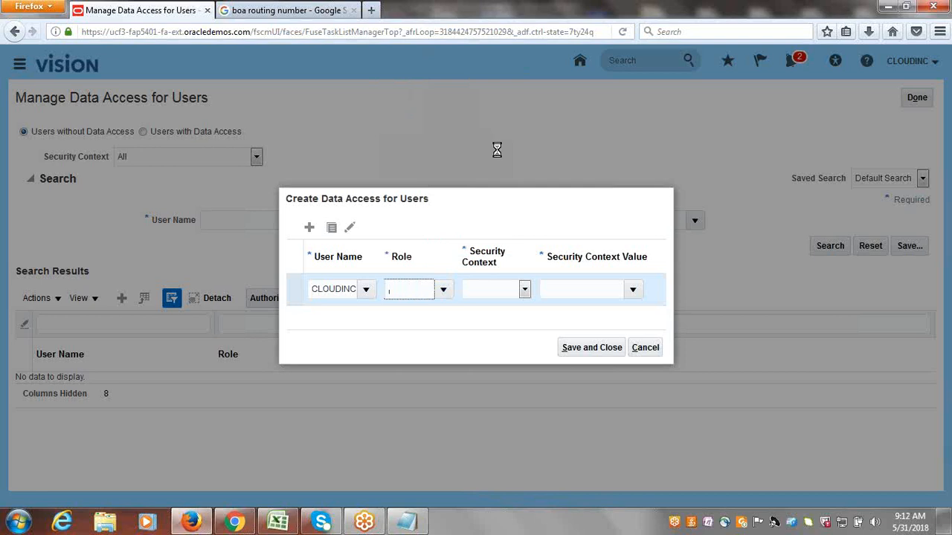
{"action": "left_click", "coordinate": [525, 290]}
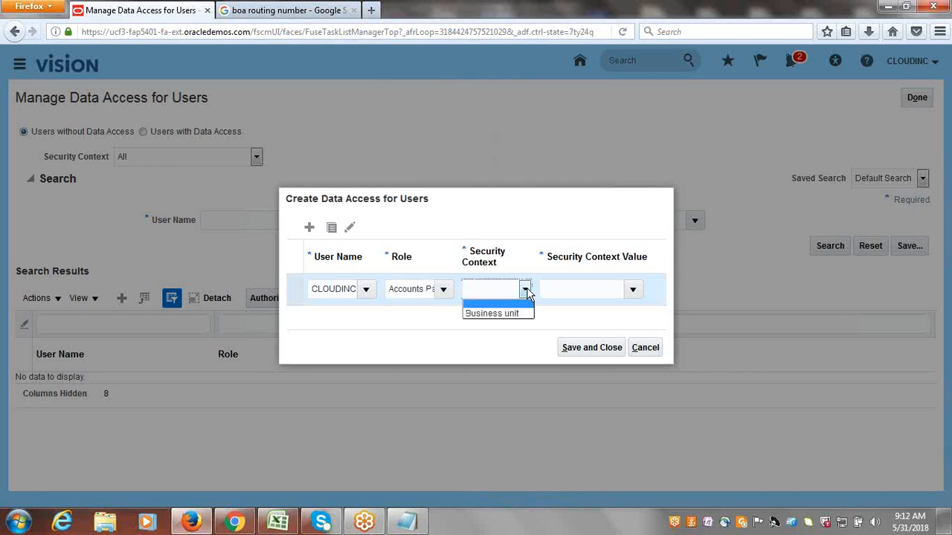
{"action": "left_click", "coordinate": [509, 316]}
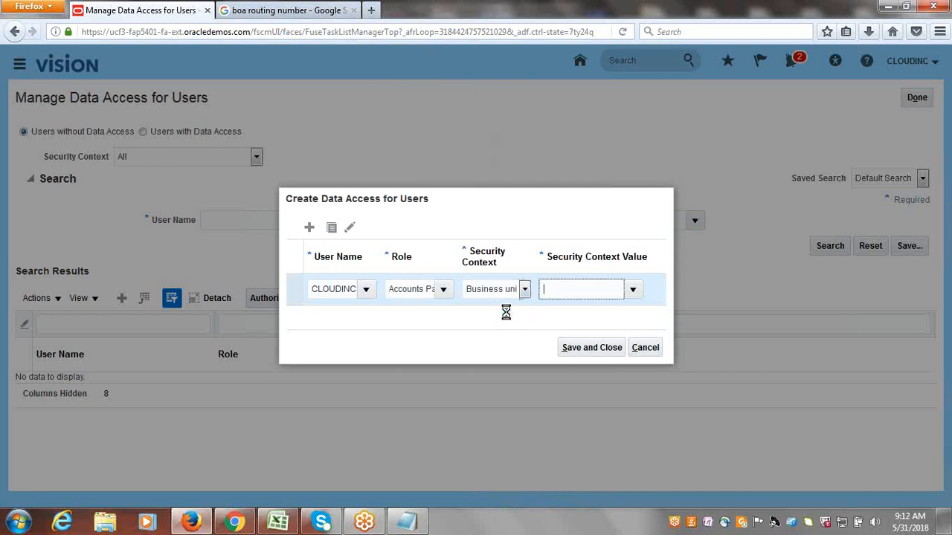
{"action": "type", "text": "Cloudinc"}
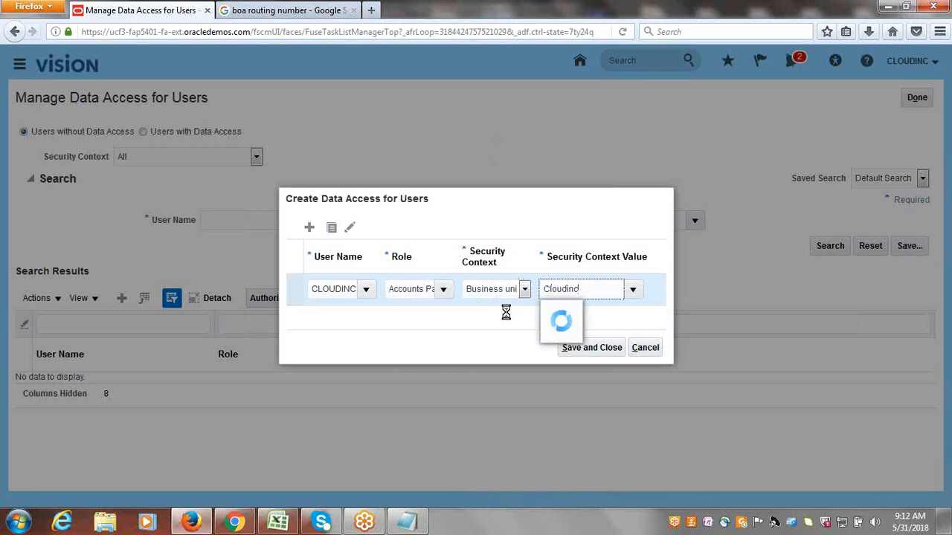
{"action": "left_click", "coordinate": [565, 312]}
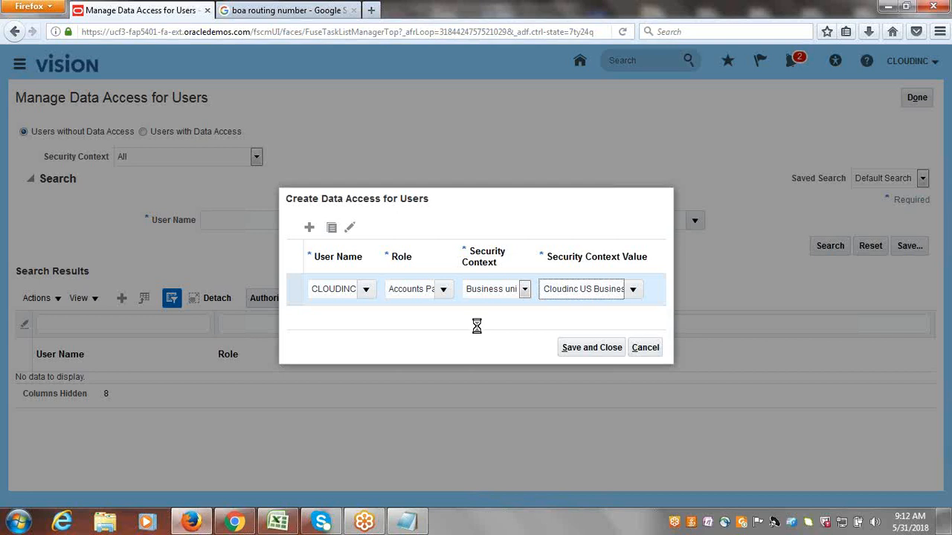
{"action": "left_click", "coordinate": [308, 229]}
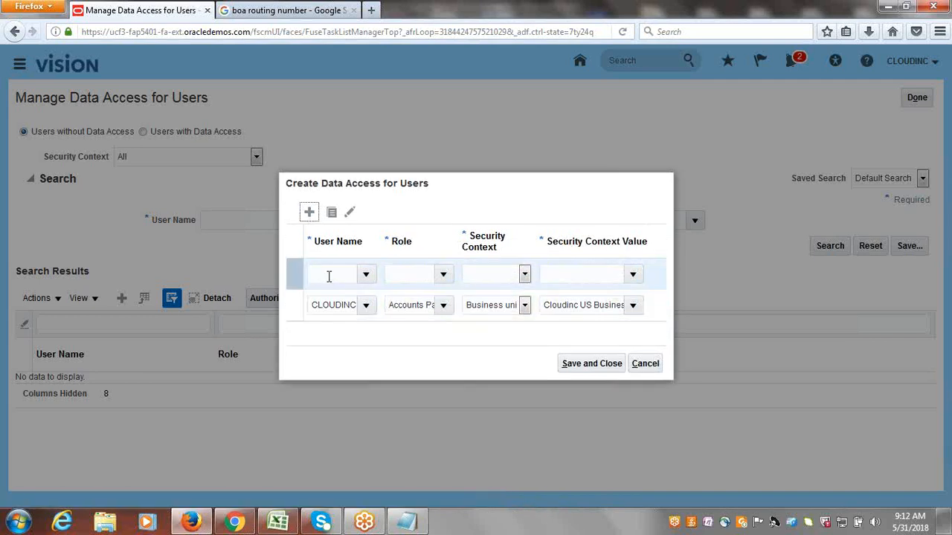
Fill the second row: same user, another Accounts Payable role, Cloudinc US Business Unit; add a third row
{"action": "left_click", "coordinate": [329, 276]}
{"action": "type", "text": "cloudinc"}
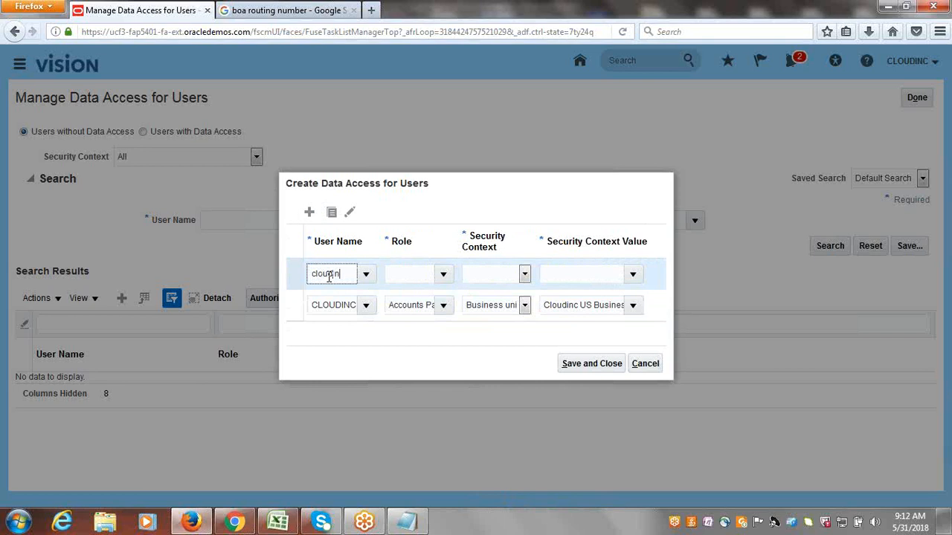
{"action": "key", "text": "Tab"}
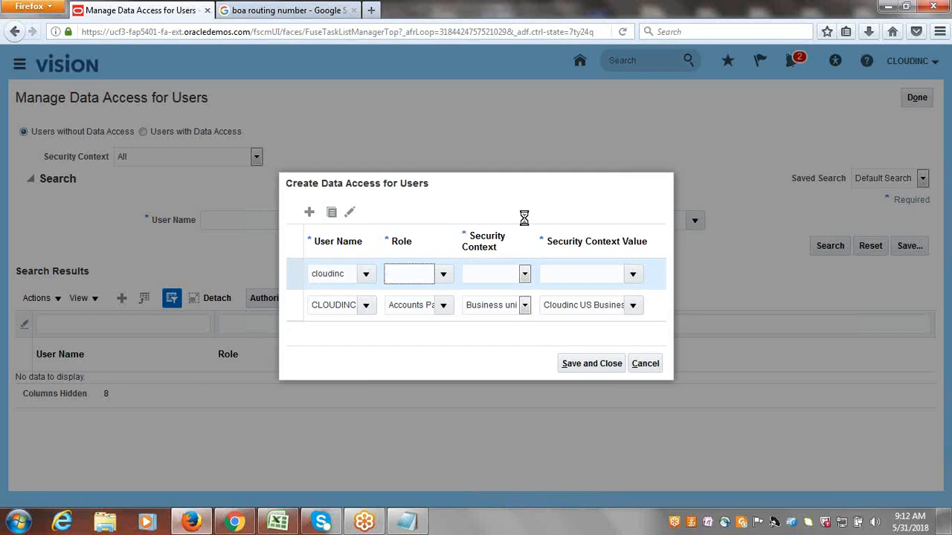
{"action": "left_click", "coordinate": [442, 274]}
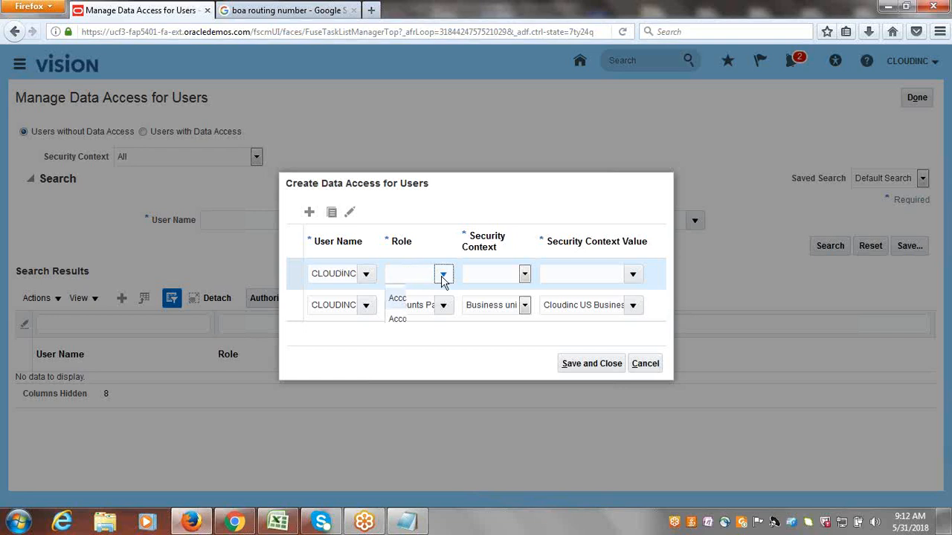
{"action": "left_click", "coordinate": [433, 324]}
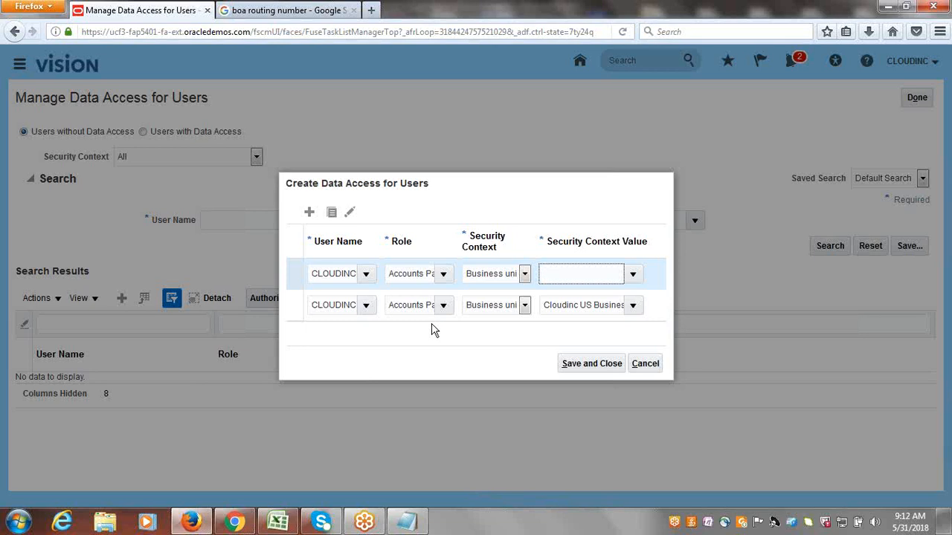
{"action": "type", "text": "Cloud"}
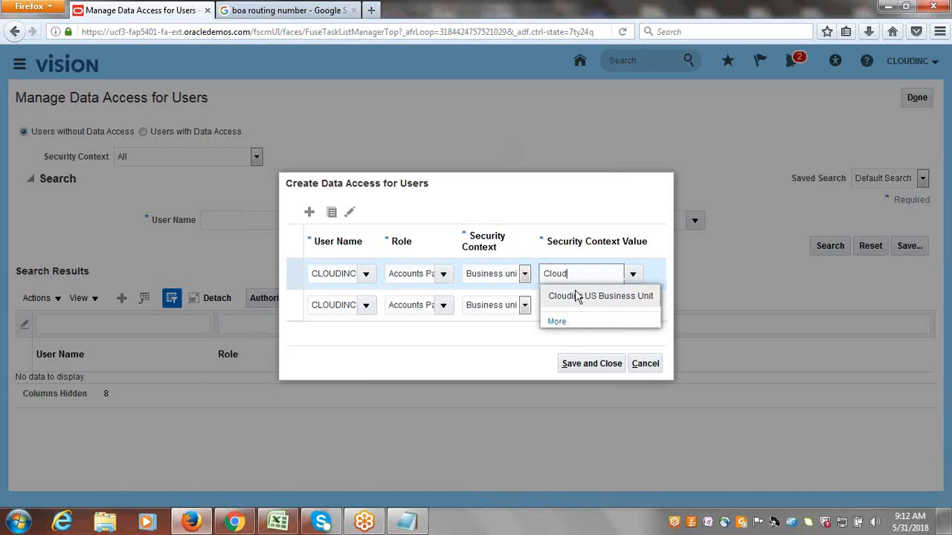
{"action": "left_click", "coordinate": [574, 296]}
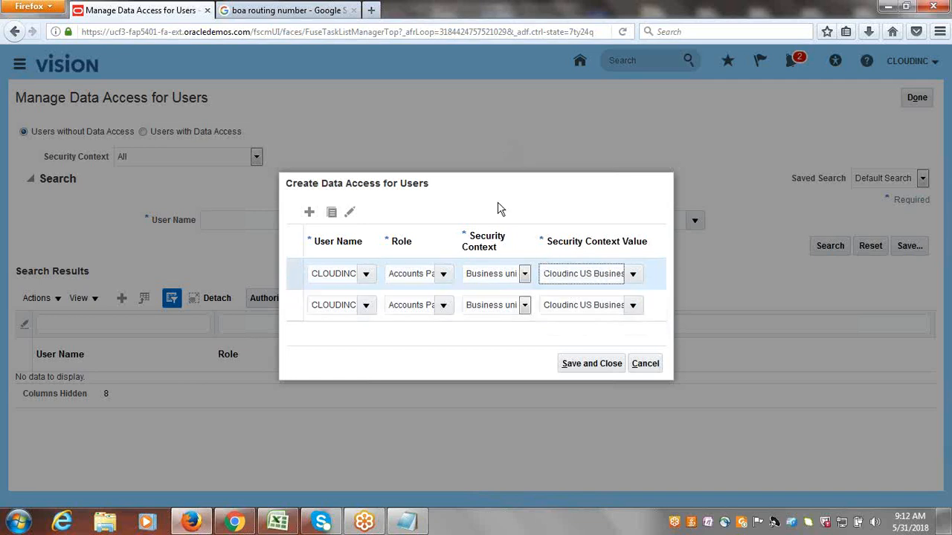
{"action": "left_click", "coordinate": [309, 212]}
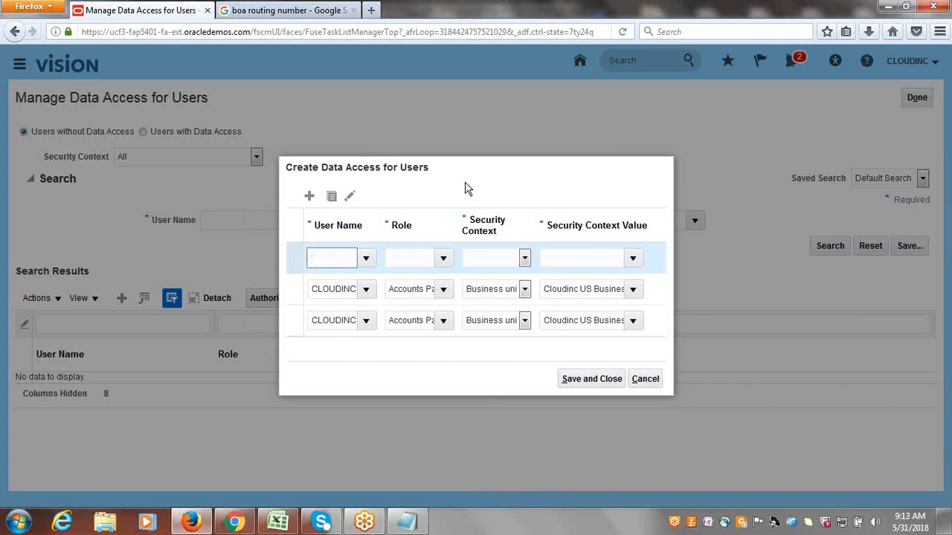
Fill the third row with the user, a third Accounts Payable role, Business unit, Cloudinc US Business Unit
{"action": "type", "text": "CloudInc"}
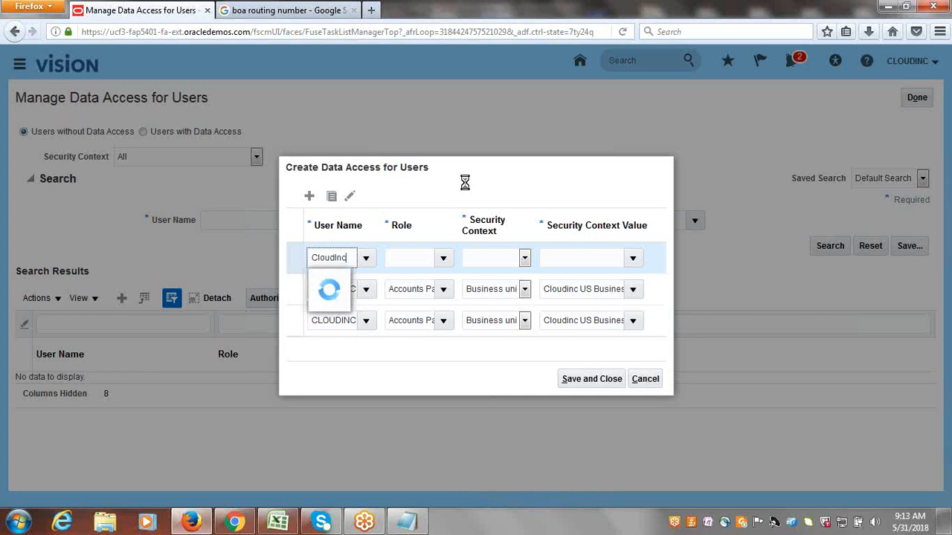
{"action": "key", "text": "Tab"}
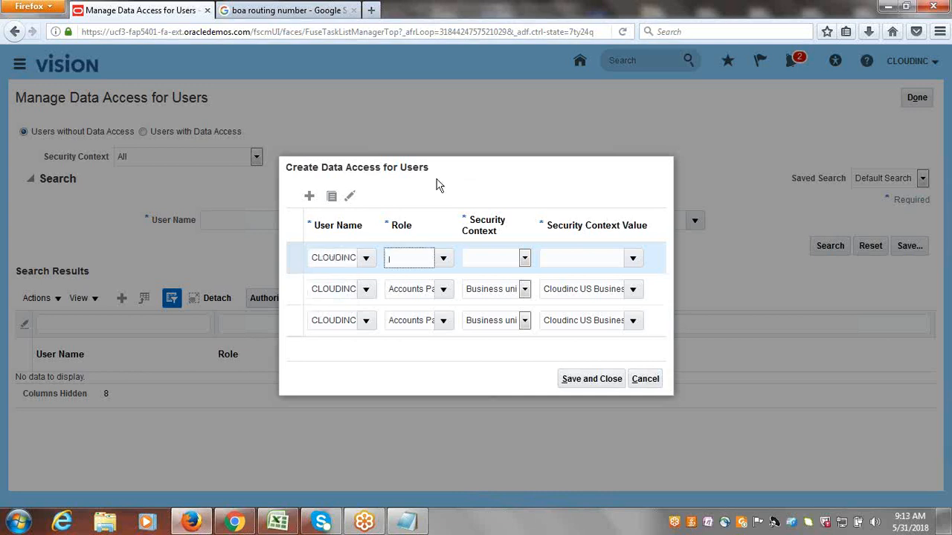
{"action": "left_click", "coordinate": [444, 257]}
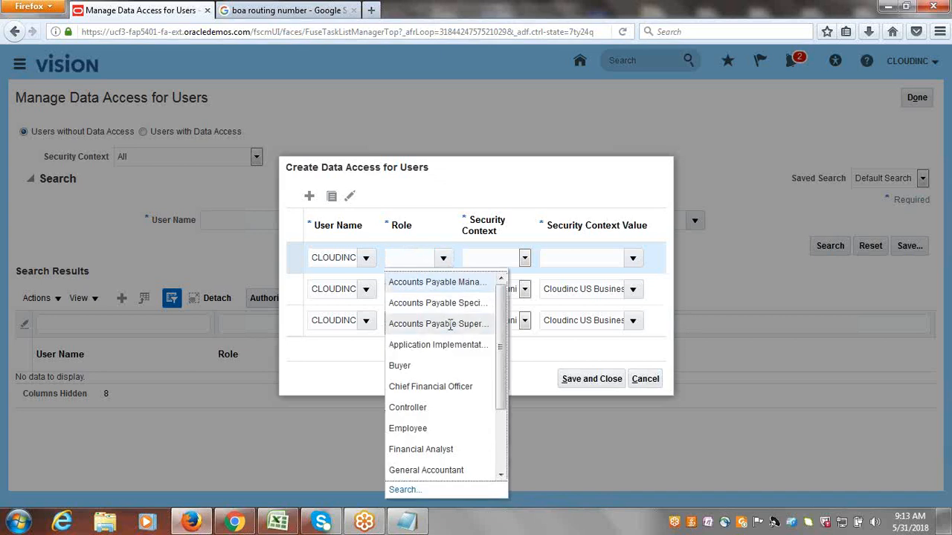
{"action": "left_click", "coordinate": [450, 325]}
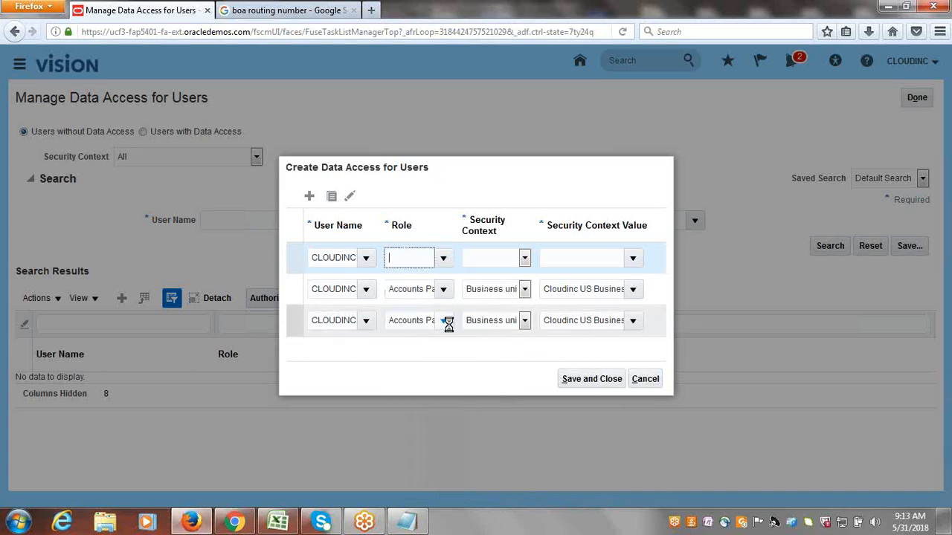
{"action": "key", "text": "Tab"}
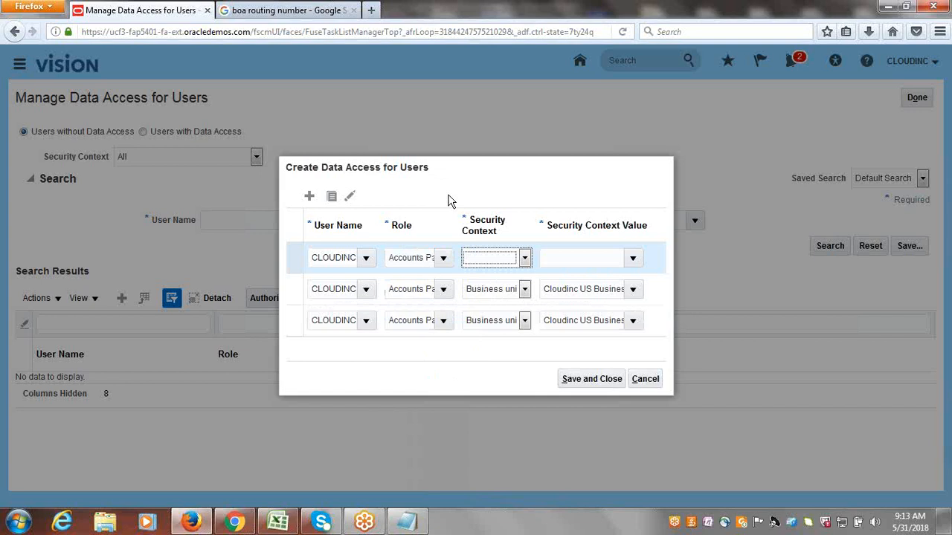
{"action": "key", "text": "b"}
{"action": "key", "text": "Tab"}
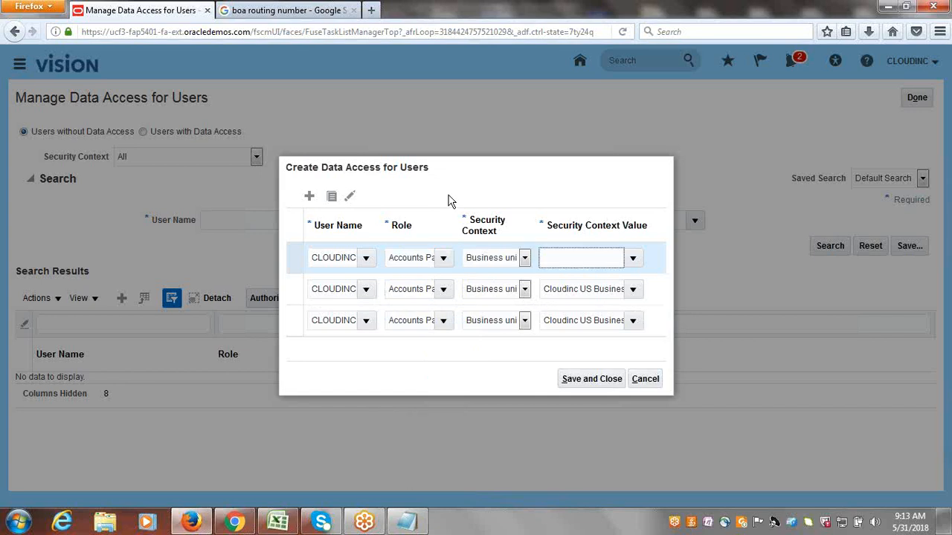
{"action": "type", "text": "Cloud"}
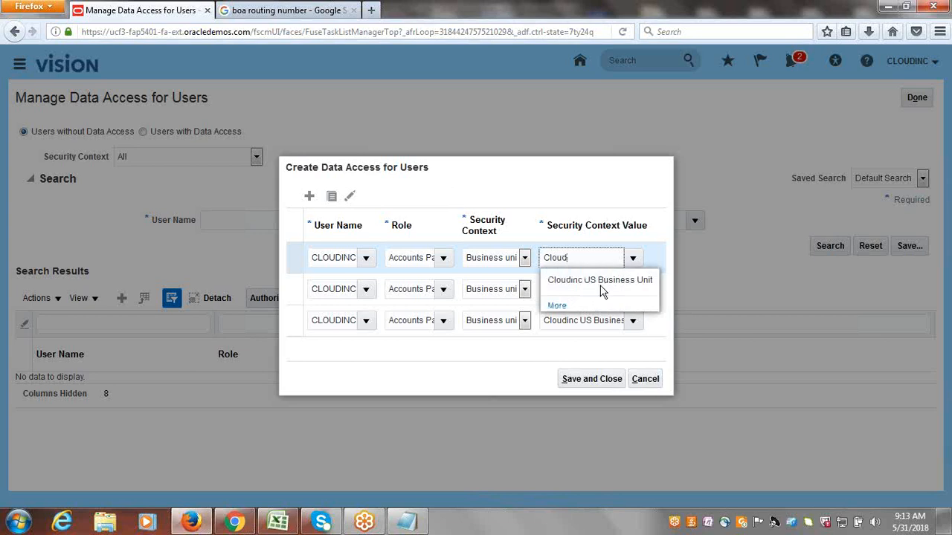
{"action": "left_click", "coordinate": [592, 282]}
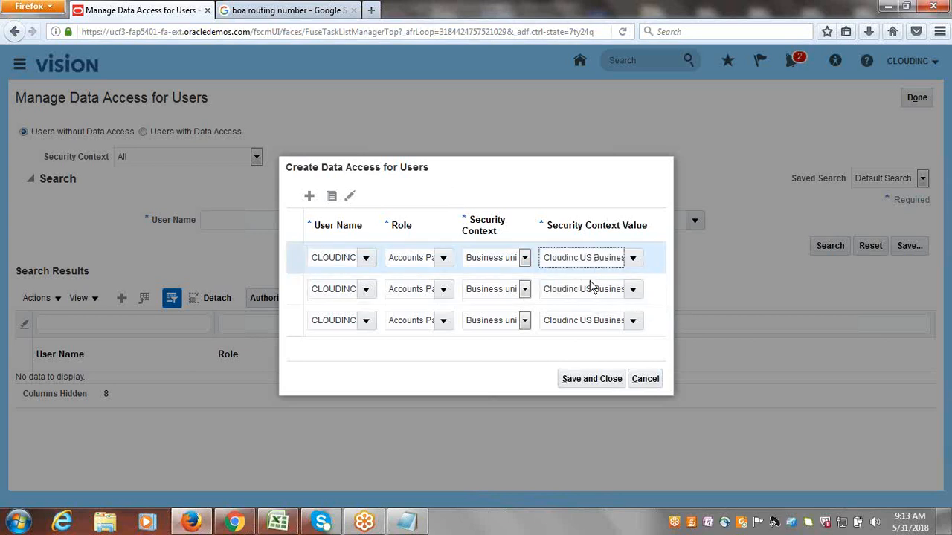
Save the data access assignments and exit to the Implementation Projects overview
{"action": "left_click", "coordinate": [587, 380]}
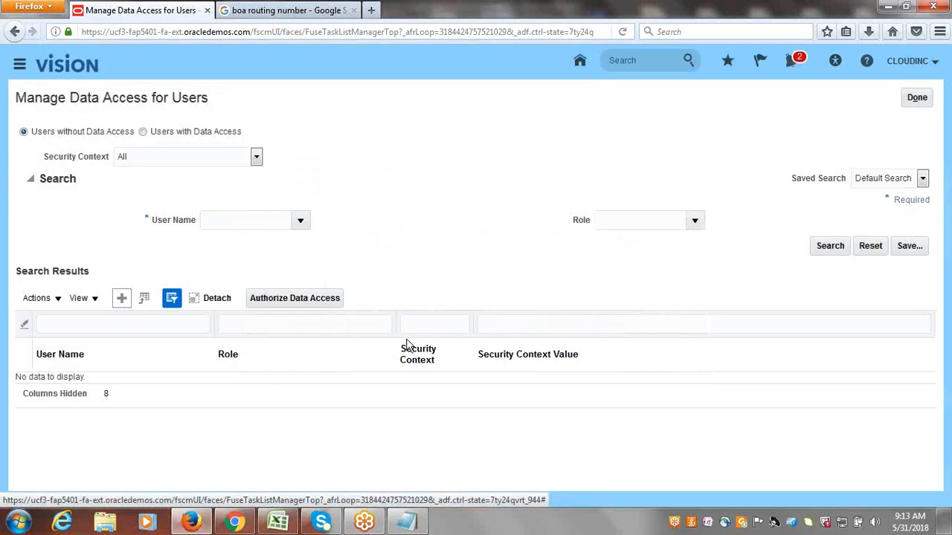
{"action": "left_click", "coordinate": [917, 98]}
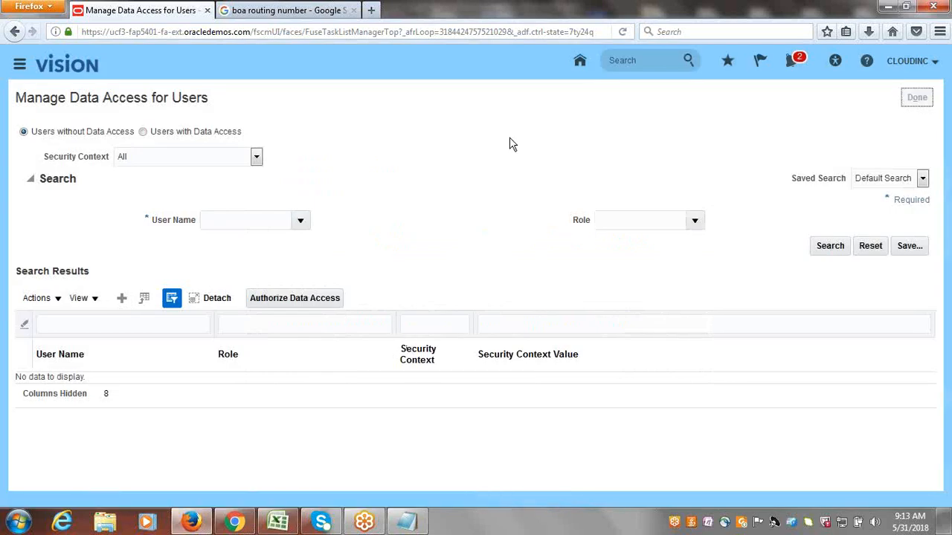
{"action": "left_click", "coordinate": [922, 98]}
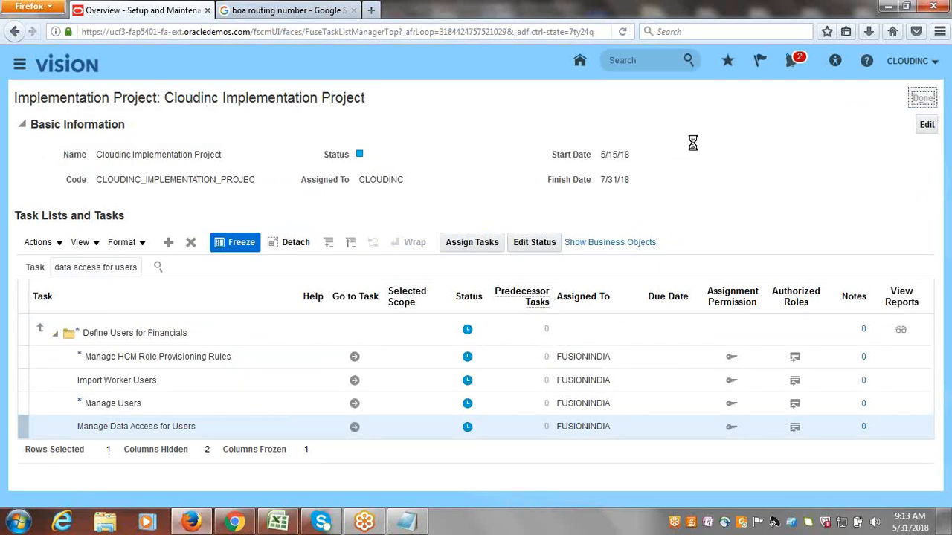
Open the ESS Job Page from the Favorites menu
{"action": "left_click", "coordinate": [722, 62]}
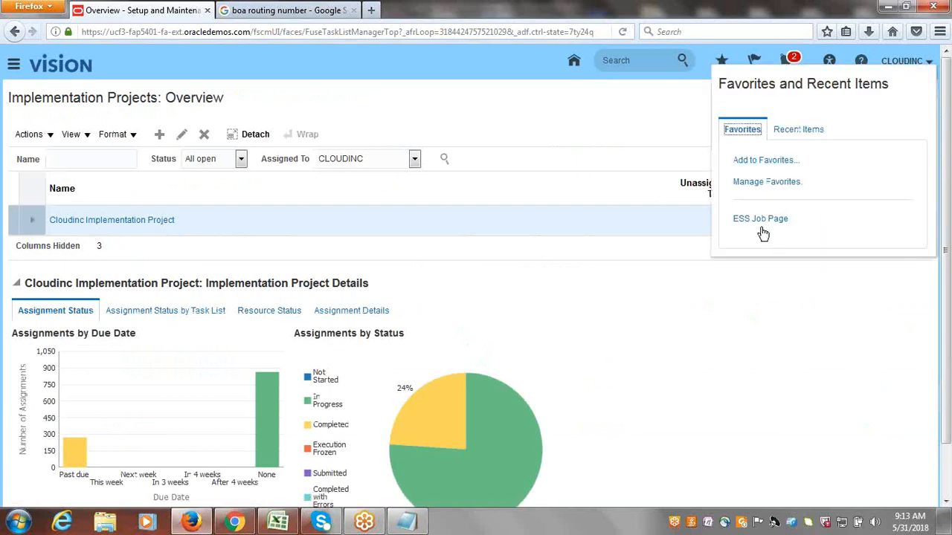
{"action": "left_click", "coordinate": [762, 226]}
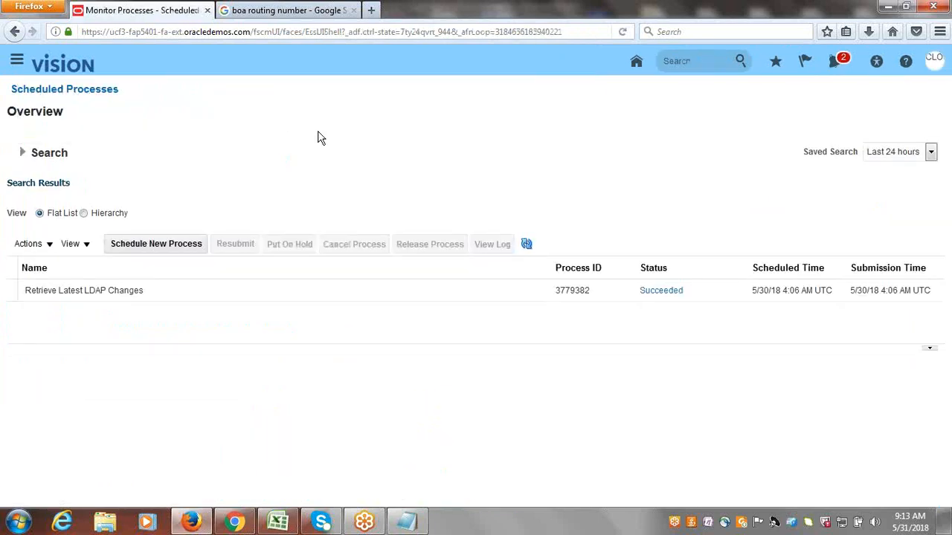
Schedule and submit the Retrieve Latest LDAP Changes job, found by searching LDAP, as process 3847084
{"action": "left_click", "coordinate": [165, 249]}
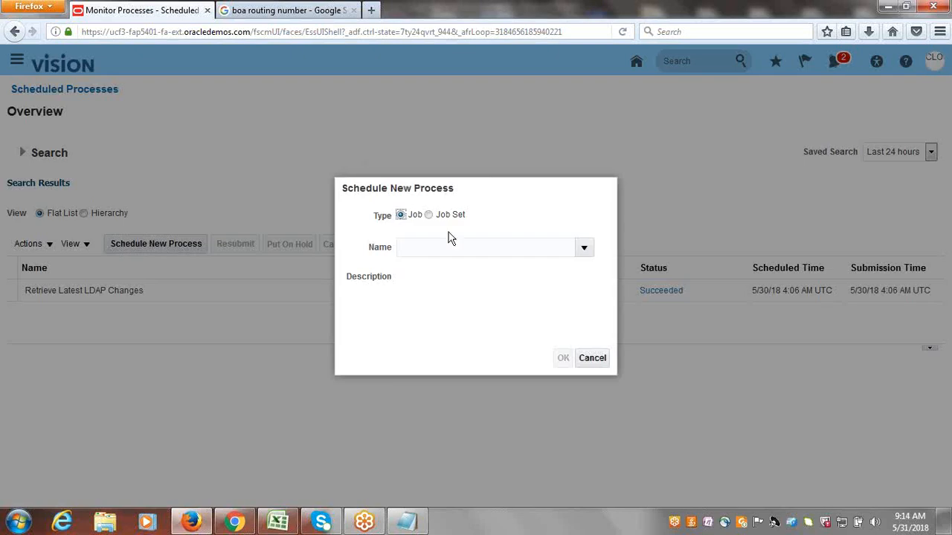
{"action": "left_click", "coordinate": [446, 246]}
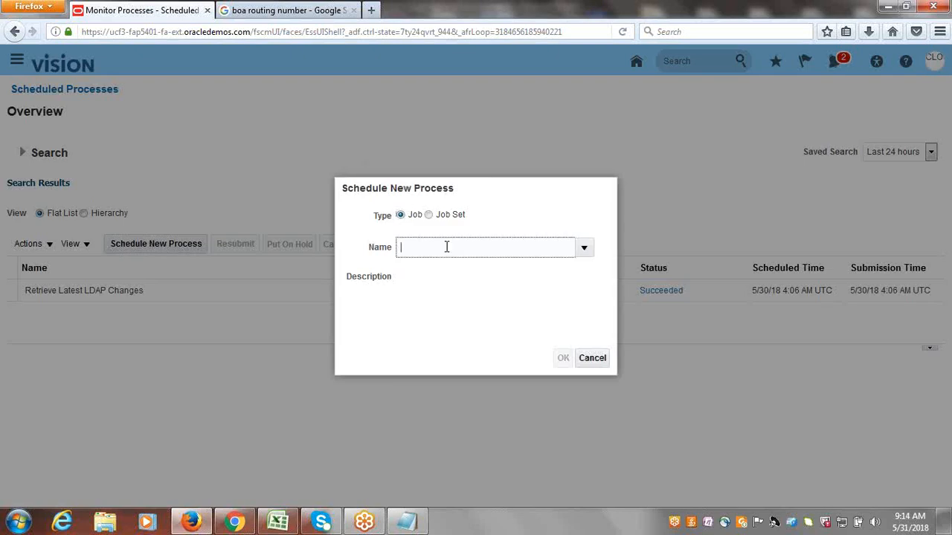
{"action": "type", "text": "LDAP"}
{"action": "key", "text": "Tab"}
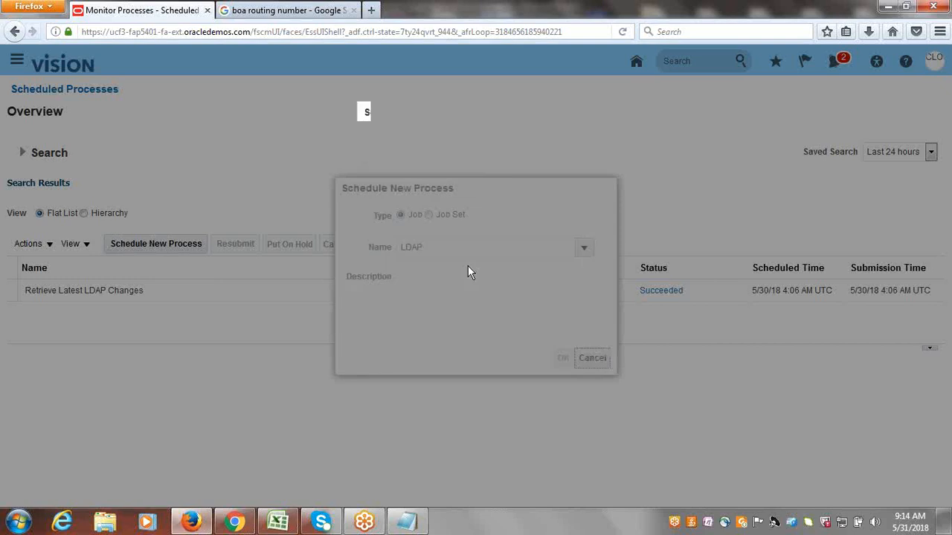
{"action": "left_click", "coordinate": [528, 197]}
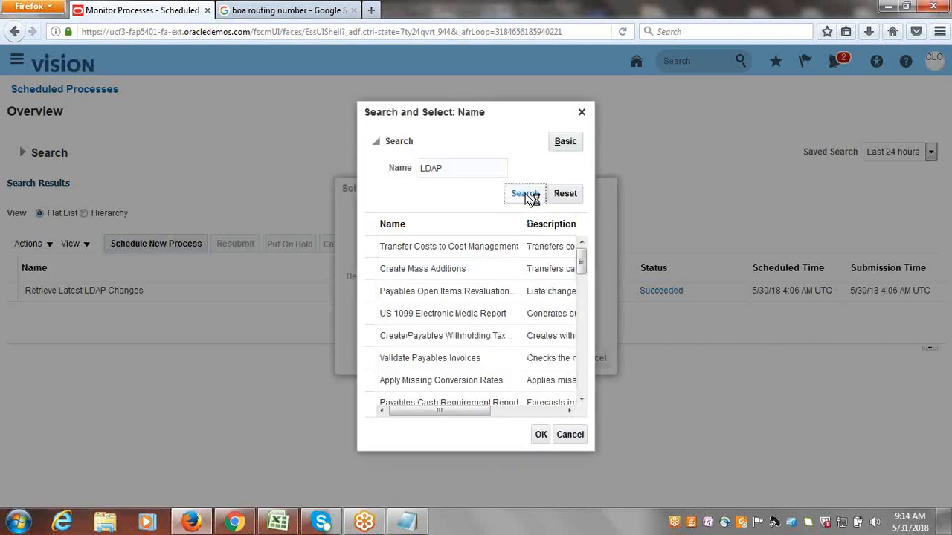
{"action": "left_click", "coordinate": [528, 196]}
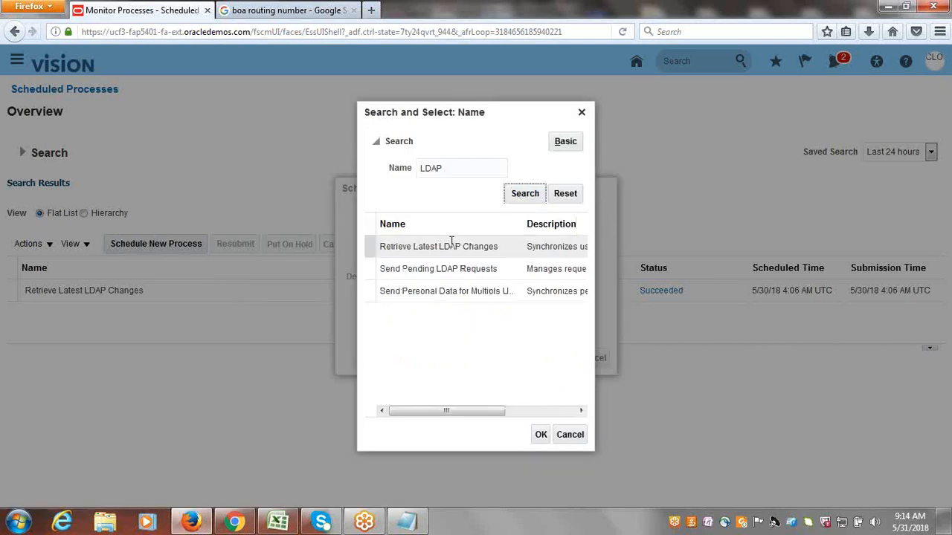
{"action": "left_click", "coordinate": [541, 434]}
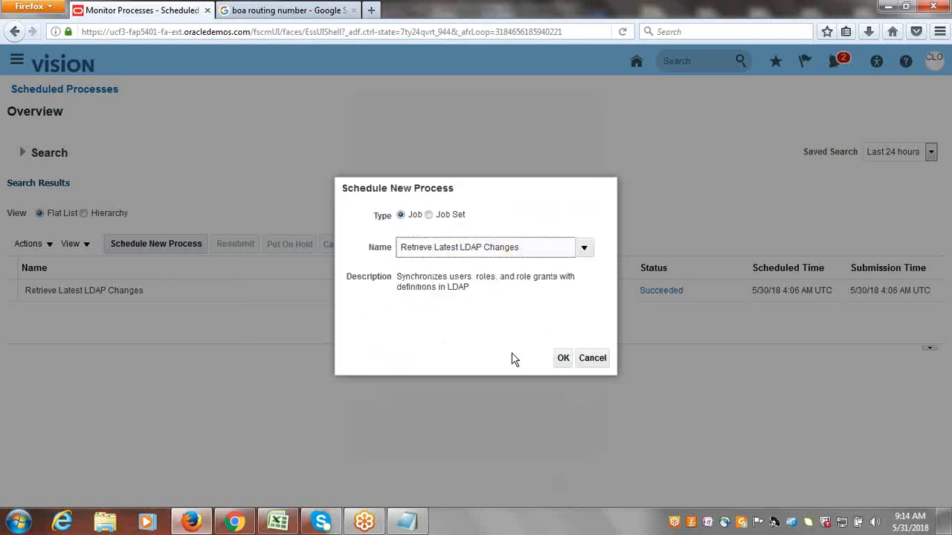
{"action": "left_click", "coordinate": [564, 359]}
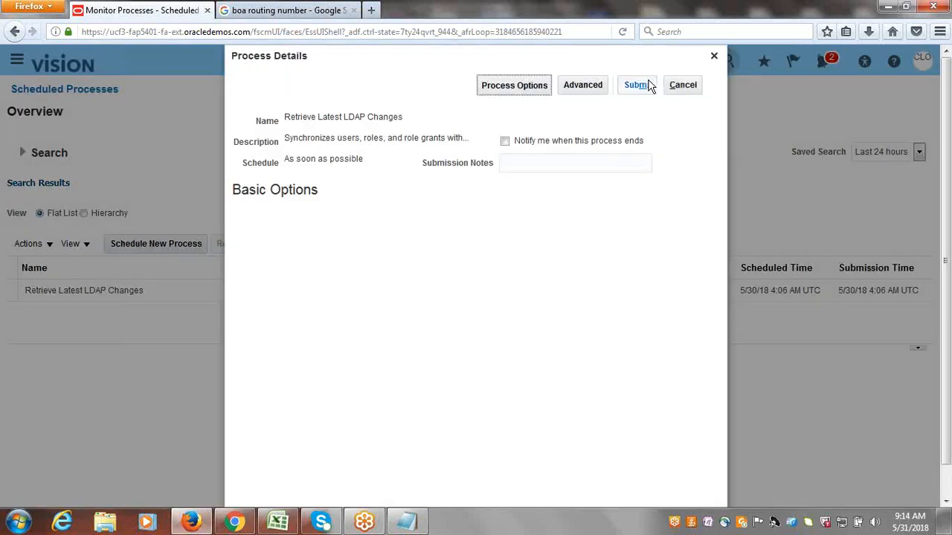
{"action": "left_click", "coordinate": [648, 85]}
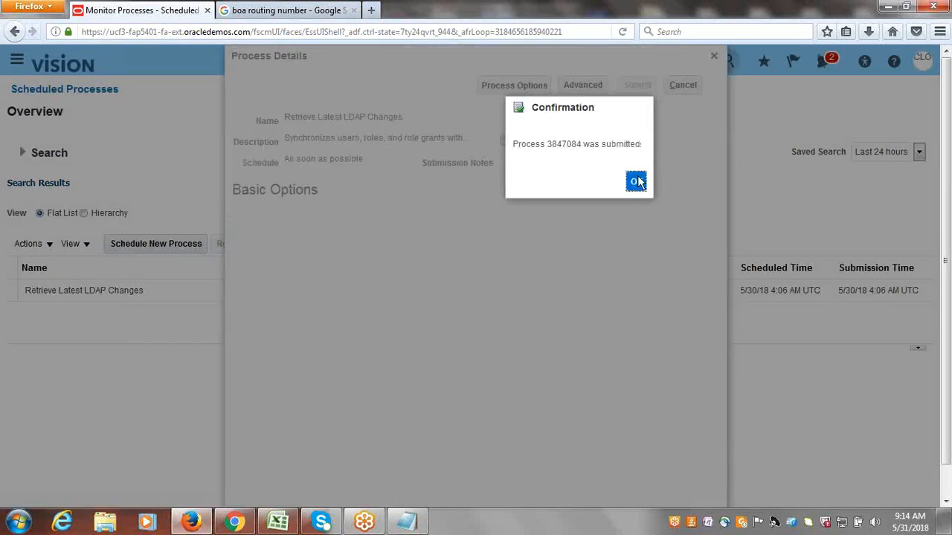
{"action": "left_click", "coordinate": [636, 181]}
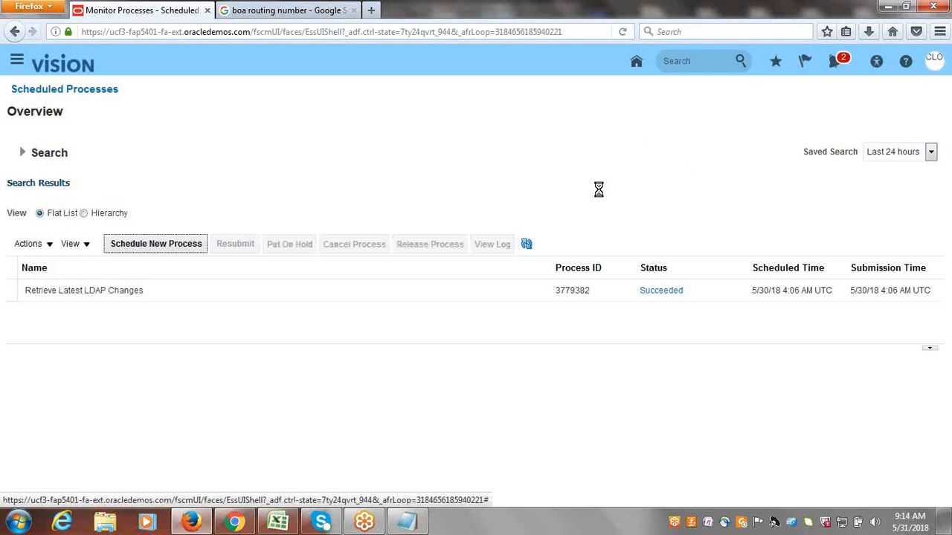
{"action": "left_click", "coordinate": [527, 246]}
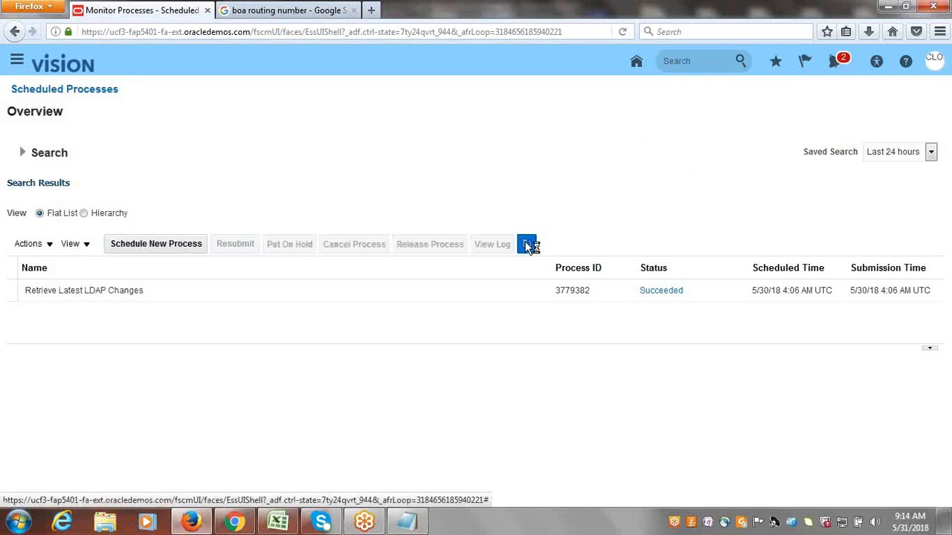
Refresh the Scheduled Processes list until process 3847084 appears with status Running
{"action": "left_click", "coordinate": [528, 246]}
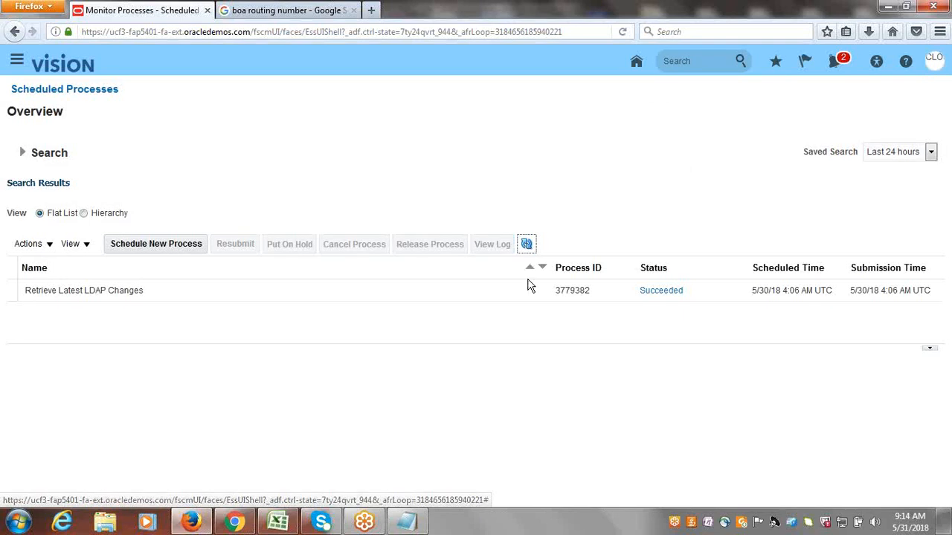
{"action": "left_click", "coordinate": [526, 245]}
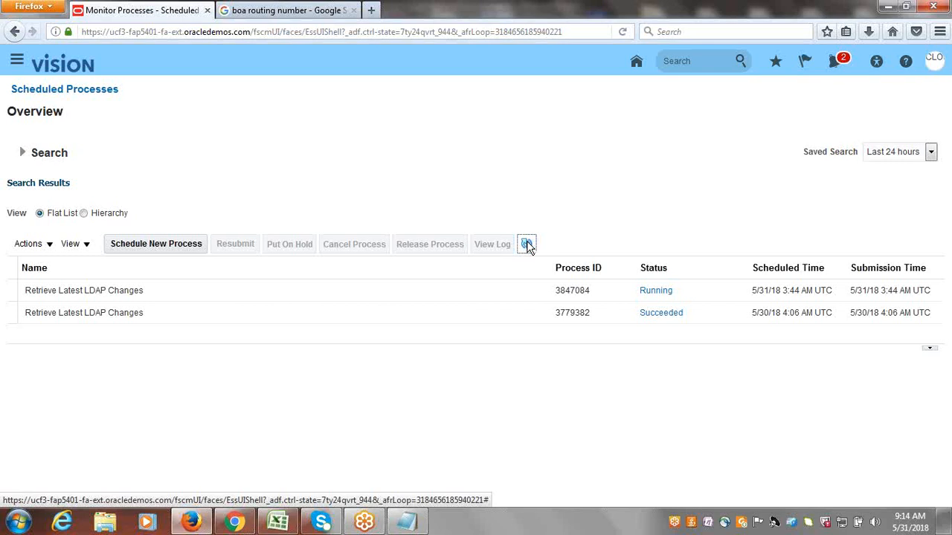
{"action": "left_click", "coordinate": [527, 246]}
{"action": "left_click", "coordinate": [936, 62]}
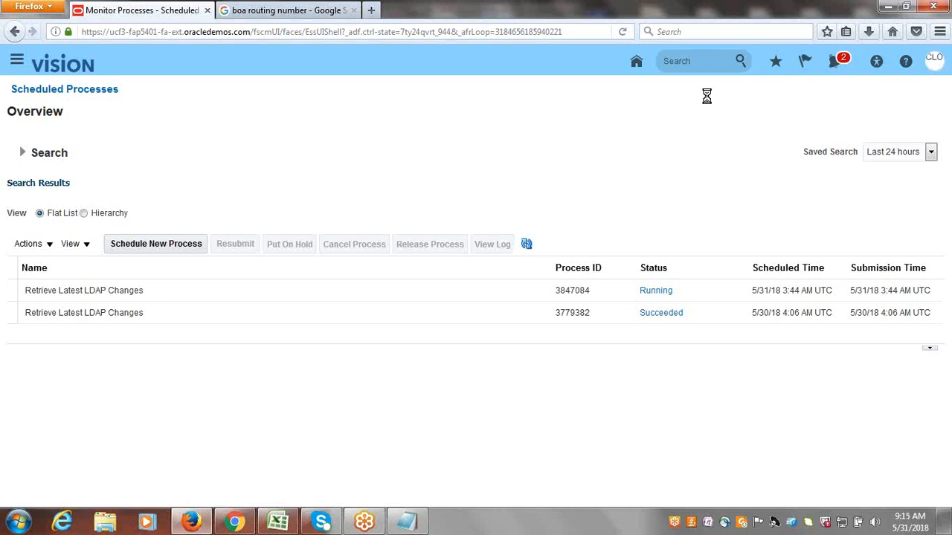
Sign out of Oracle Fusion Cloud and confirm the sign-out
{"action": "left_click", "coordinate": [623, 149]}
{"action": "left_click", "coordinate": [931, 58]}
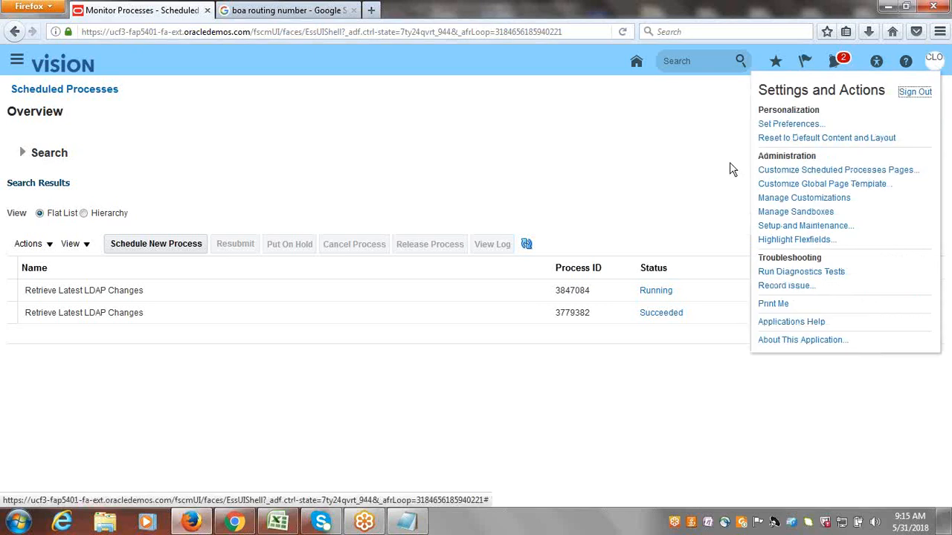
{"action": "left_click", "coordinate": [916, 95]}
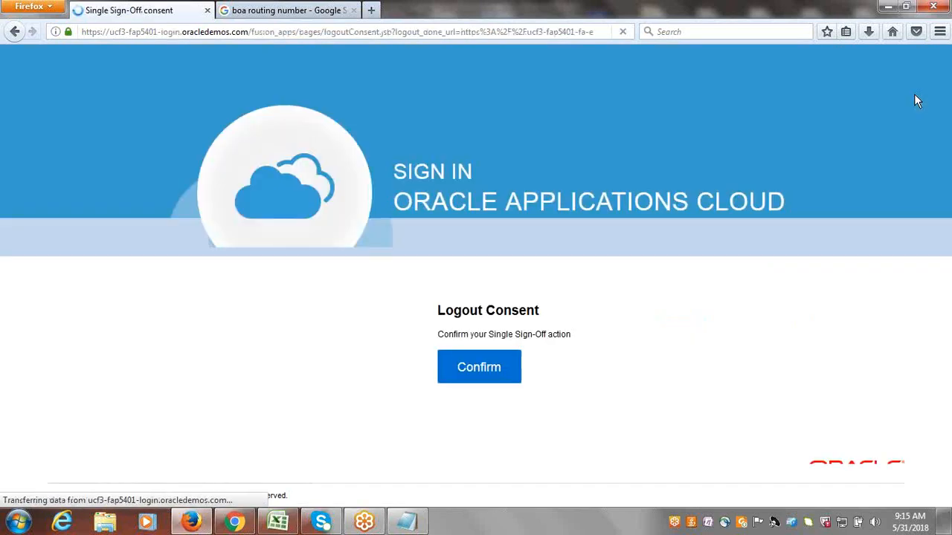
{"action": "left_click", "coordinate": [468, 375]}
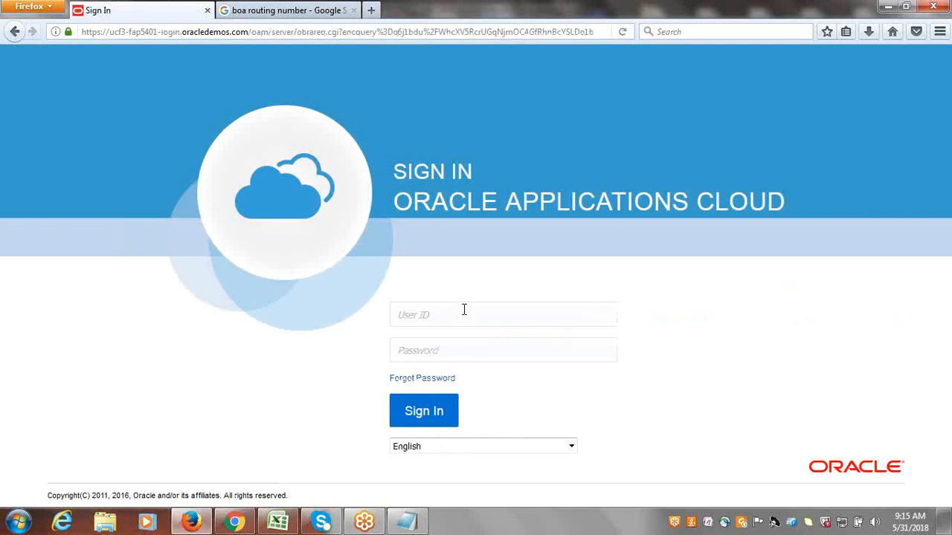
Sign back in with the user ID and password
{"action": "type", "text": "CLOUDINC"}
{"action": "key", "text": "Tab"}
{"action": "type", "text": "•••••••"}
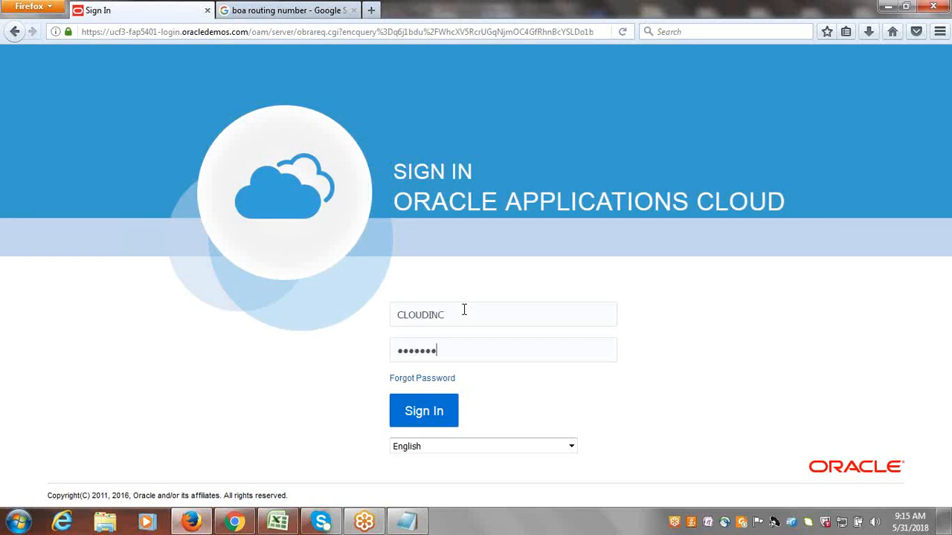
{"action": "type", "text": "•"}
{"action": "key", "text": "Return"}
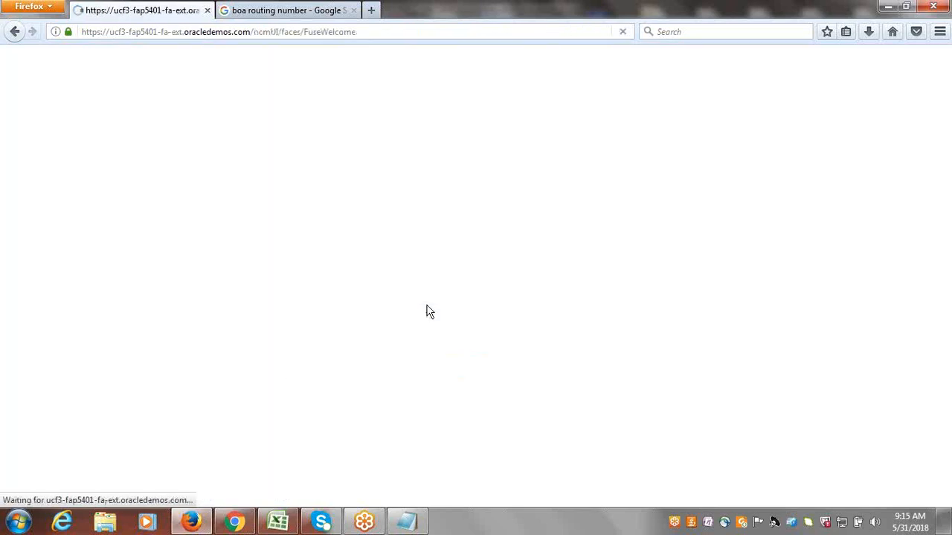
Enter Done in status cell B45 for the Provide Data Access row
{"action": "left_click", "coordinate": [280, 522]}
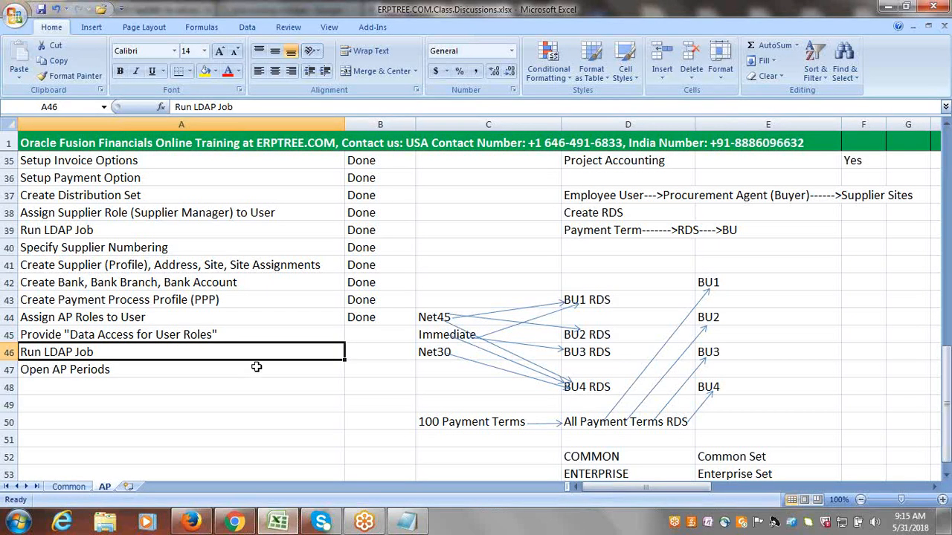
{"action": "type", "text": "d"}
{"action": "left_click", "coordinate": [276, 334]}
{"action": "key", "text": "Right"}
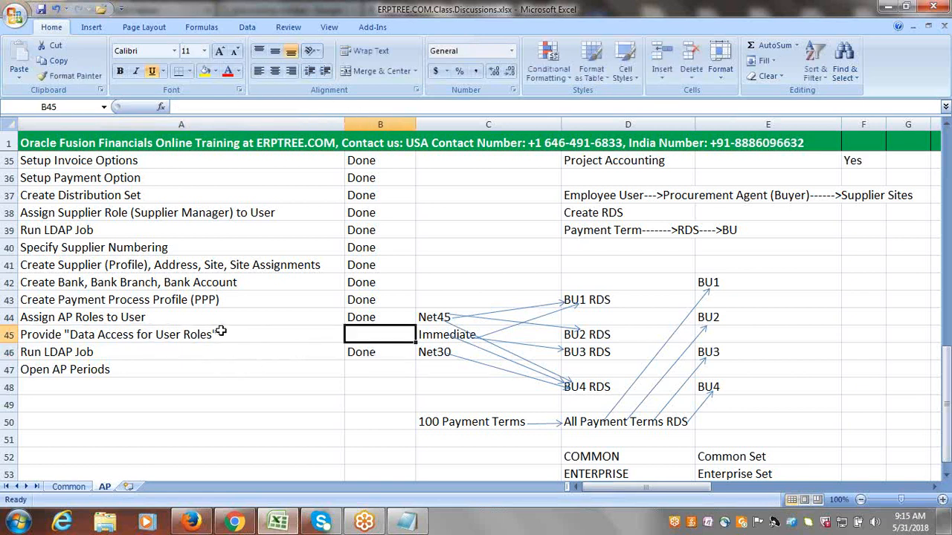
{"action": "type", "text": "d"}
{"action": "left_click", "coordinate": [142, 368]}
Copy A45's plain formatting onto B45 with Format Painter, then return to Oracle
{"action": "left_click", "coordinate": [137, 336]}
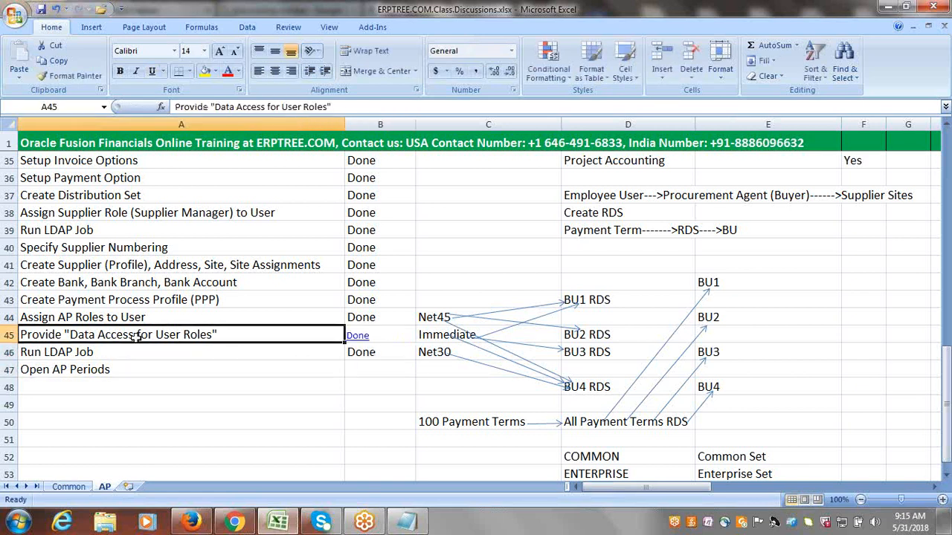
{"action": "left_click", "coordinate": [67, 76]}
{"action": "left_click", "coordinate": [362, 334]}
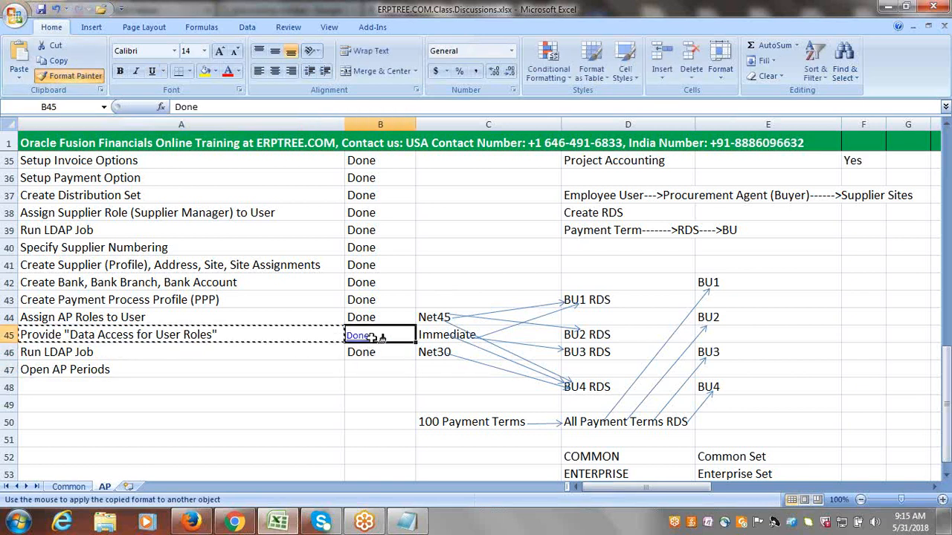
{"action": "left_click", "coordinate": [369, 364]}
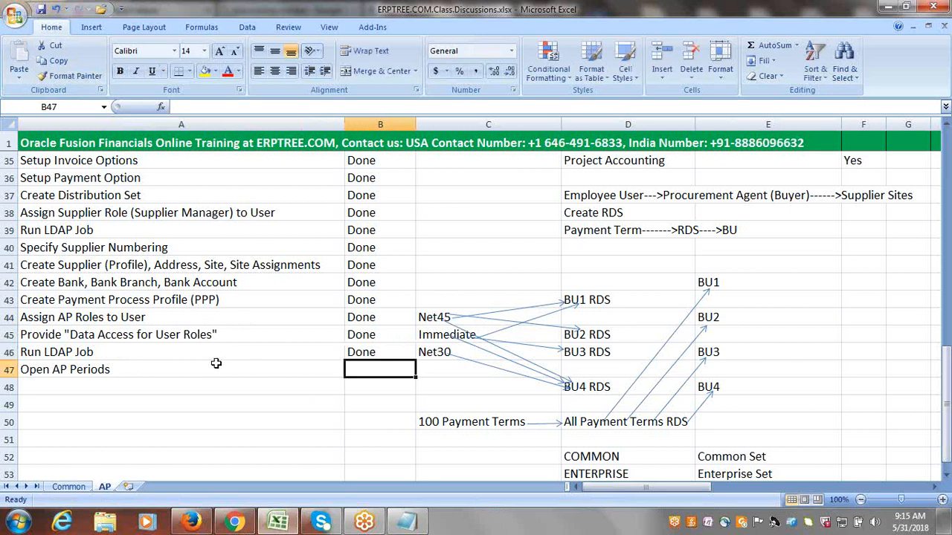
{"action": "key", "text": "alt+Tab"}
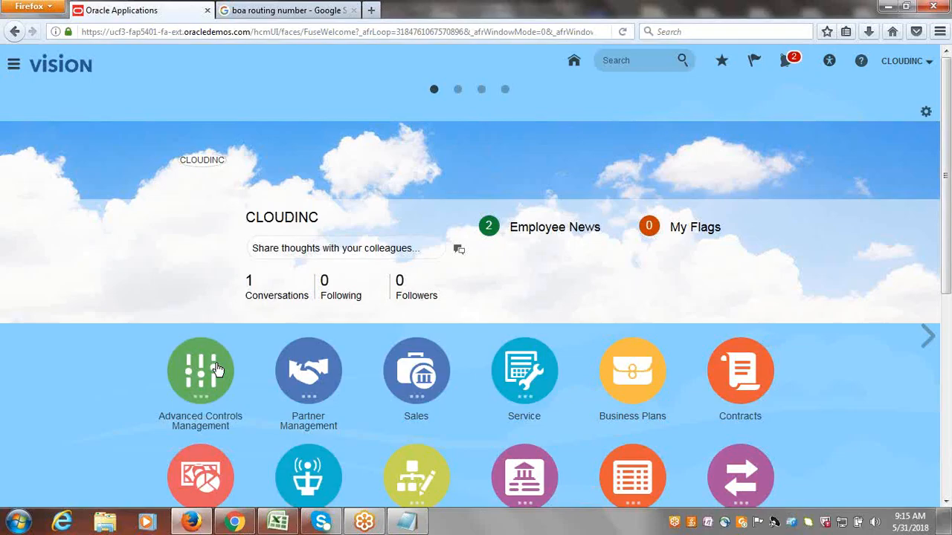
Open Manage Accounting Periods from the Tasks panel of the Payables Invoices work area
{"action": "left_click", "coordinate": [12, 67]}
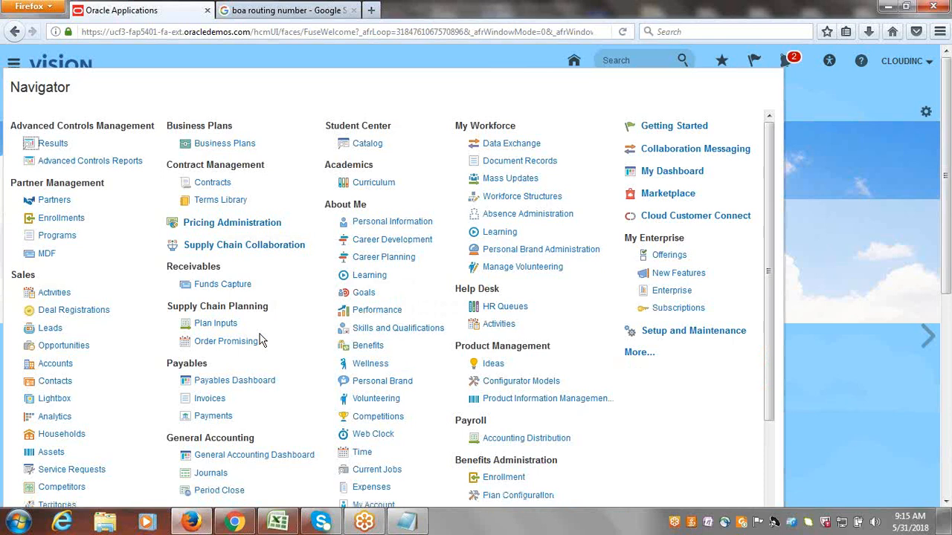
{"action": "left_click_drag", "start_coordinate": [212, 363], "coordinate": [168, 365]}
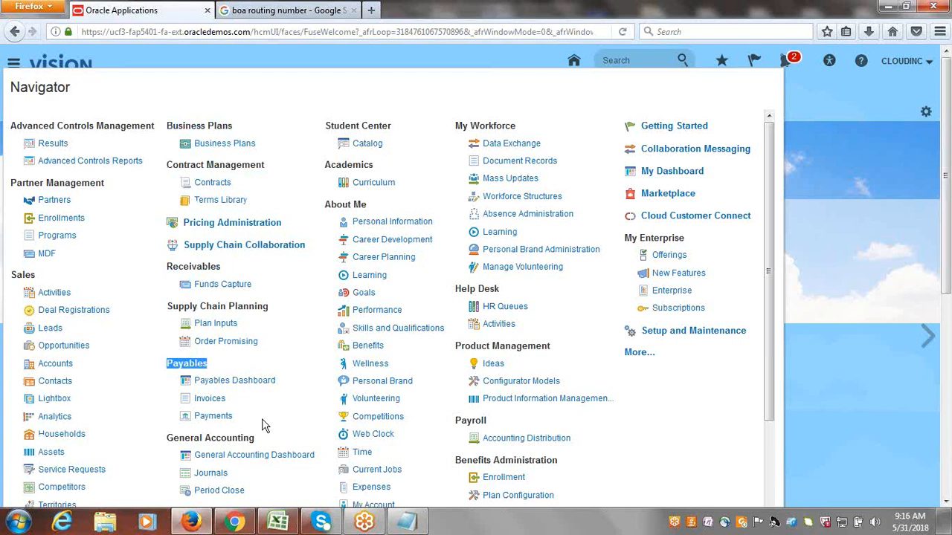
{"action": "left_click_drag", "start_coordinate": [245, 425], "coordinate": [201, 362]}
{"action": "left_click", "coordinate": [201, 364]}
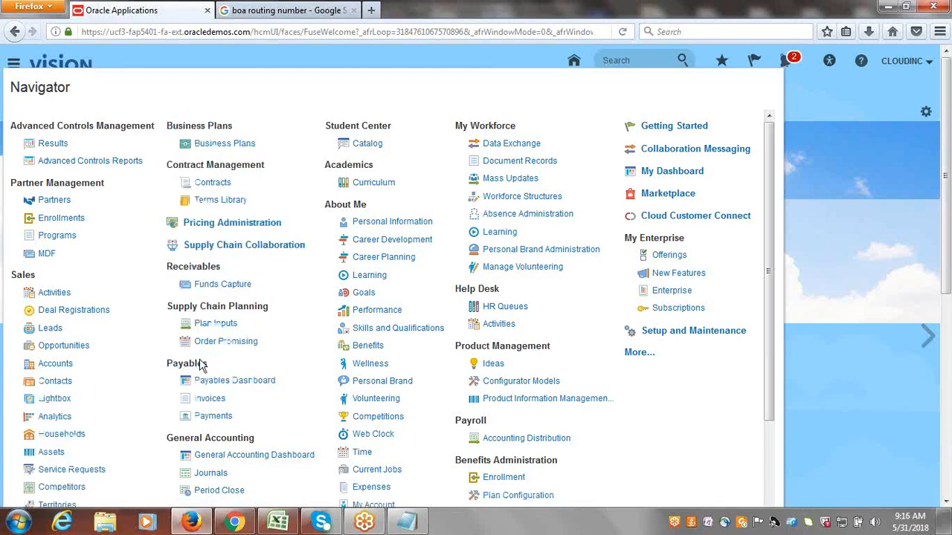
{"action": "left_click", "coordinate": [211, 402]}
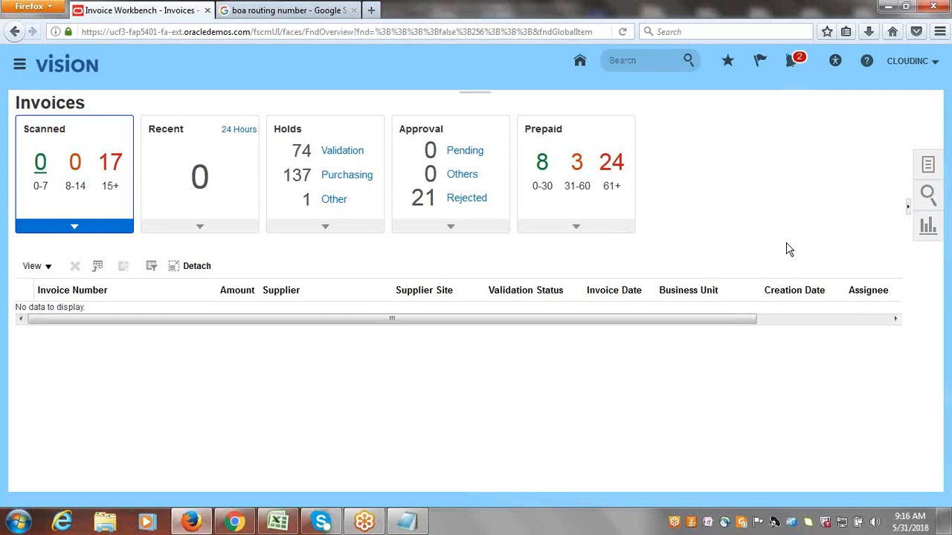
{"action": "left_click", "coordinate": [930, 167]}
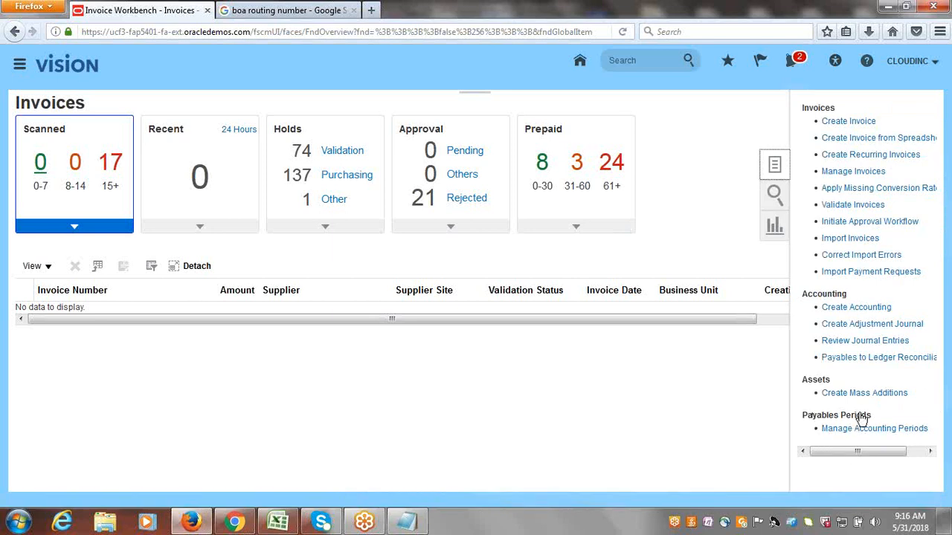
{"action": "left_click", "coordinate": [879, 430]}
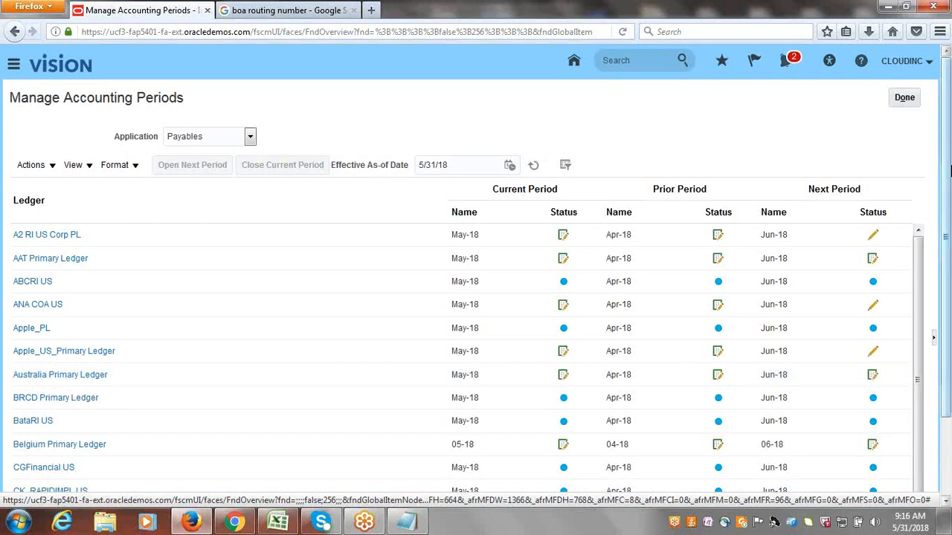
Find Cloudinc USA Primary Ledger in the ledger table and open its Edit Accounting Period Statuses page
{"action": "left_click_drag", "start_coordinate": [947, 163], "coordinate": [950, 234]}
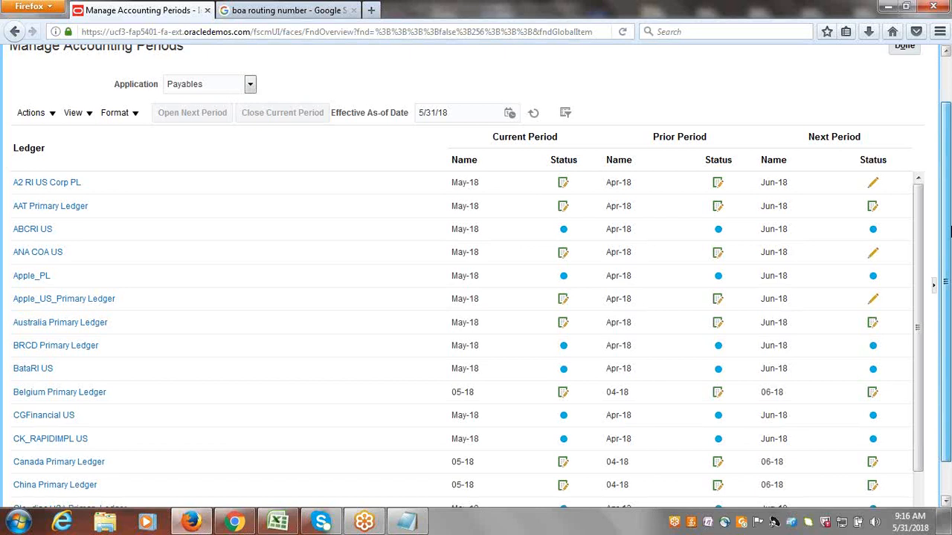
{"action": "scroll", "coordinate": [949, 232], "scroll_direction": "down", "scroll_amount": 1}
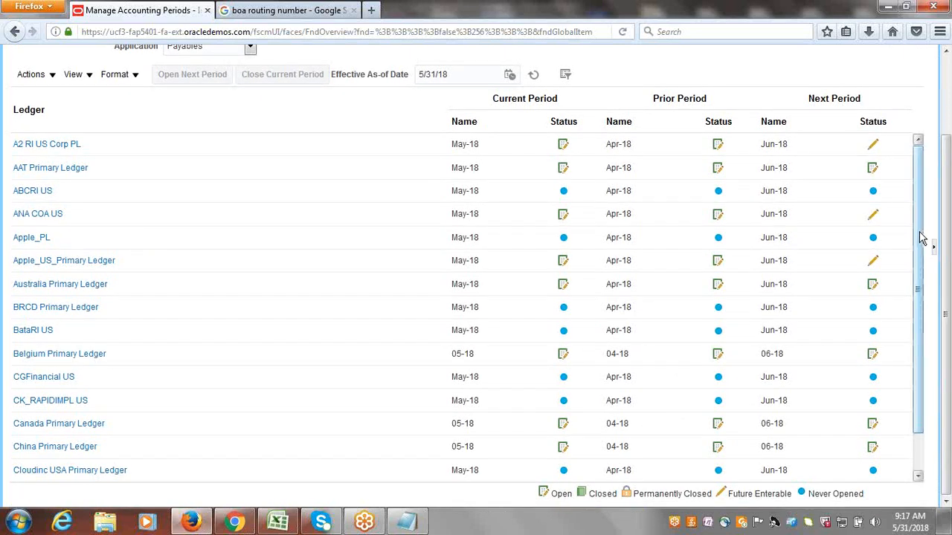
{"action": "left_click_drag", "start_coordinate": [919, 237], "coordinate": [925, 275]}
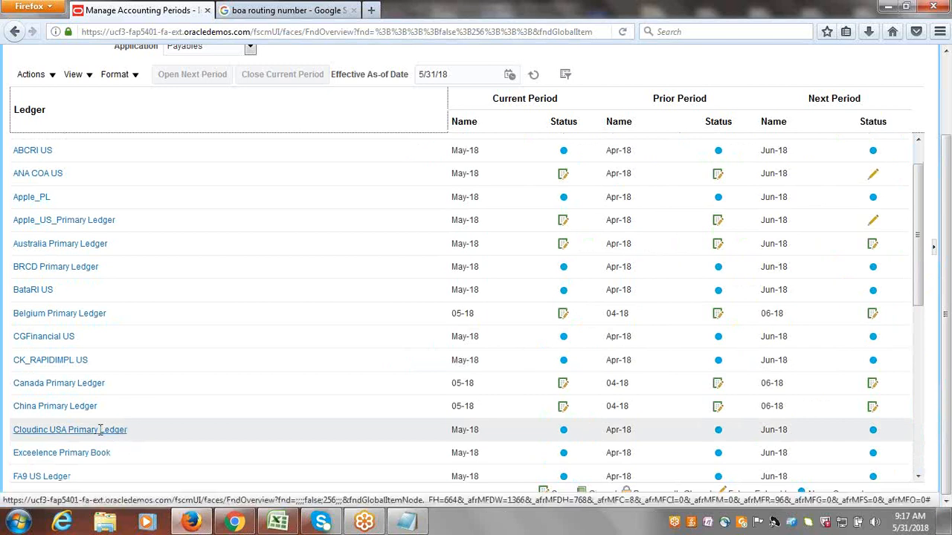
{"action": "mouse_move", "coordinate": [100, 430]}
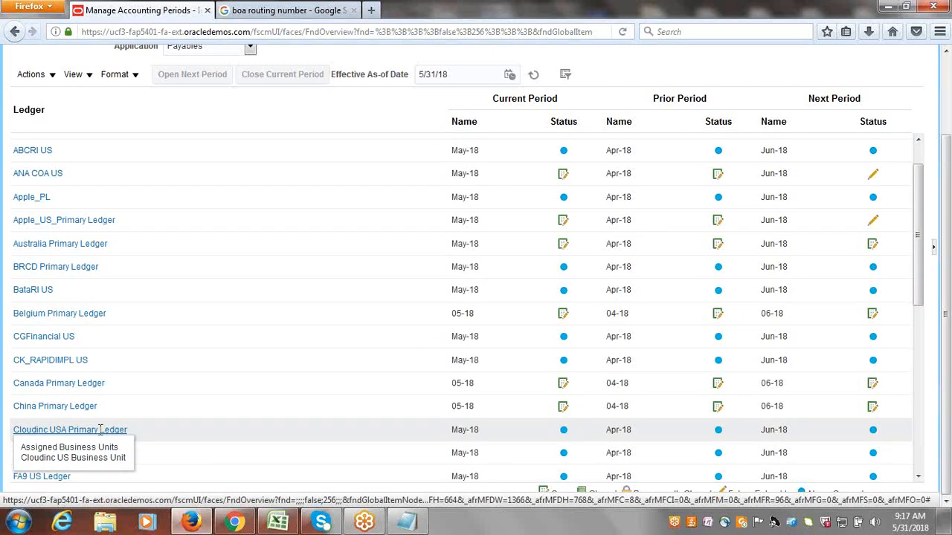
{"action": "left_click", "coordinate": [100, 430]}
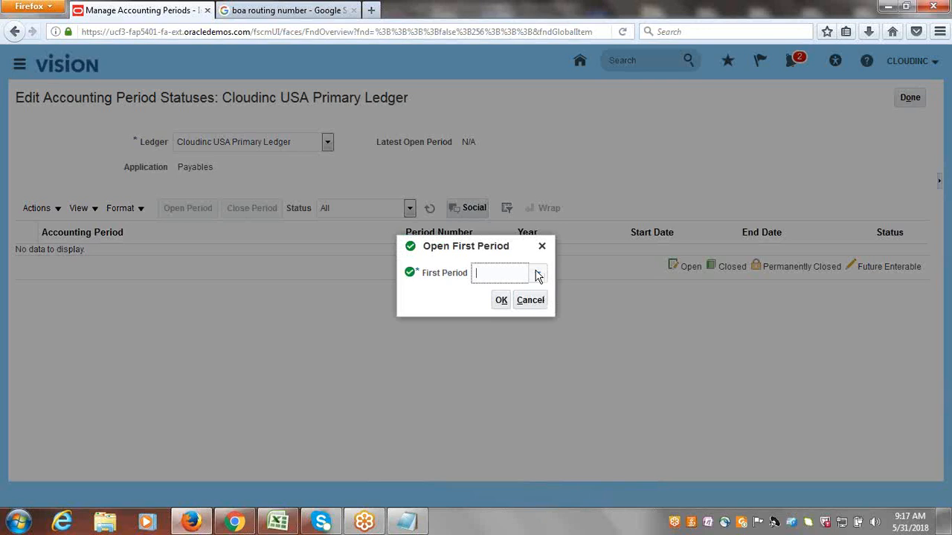
Open Jan-18 as the first period, accept the warning, refresh, and select Feb-18
{"action": "left_click", "coordinate": [536, 274]}
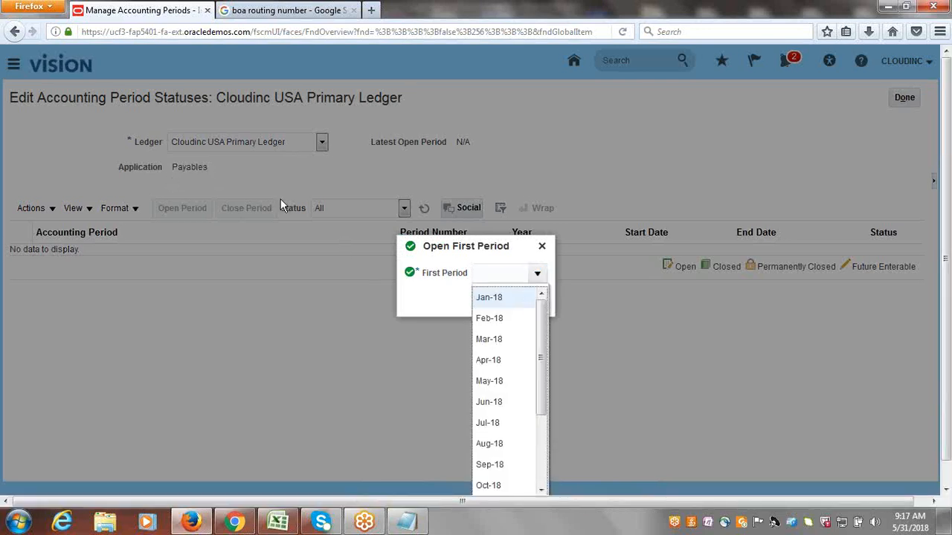
{"action": "left_click", "coordinate": [493, 297]}
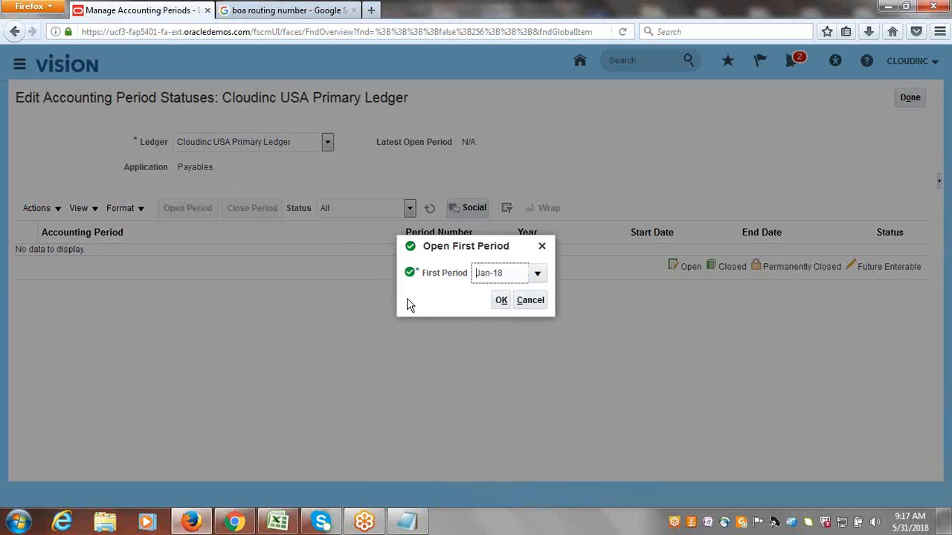
{"action": "left_click", "coordinate": [501, 301]}
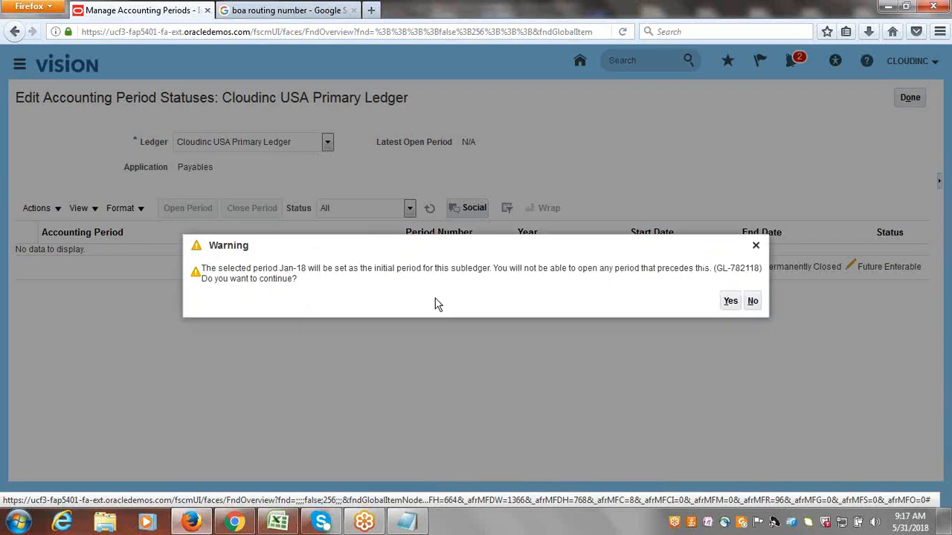
{"action": "left_click", "coordinate": [731, 300]}
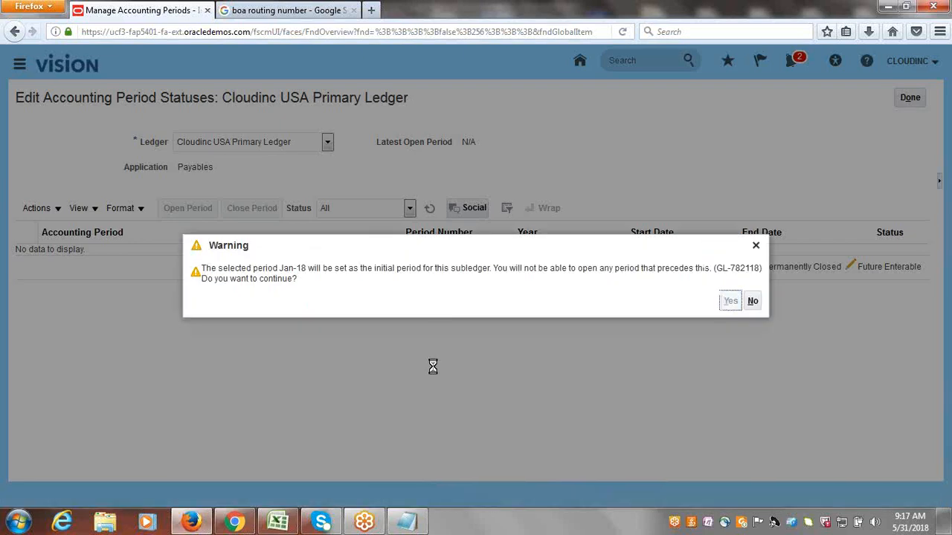
{"action": "left_click", "coordinate": [581, 297]}
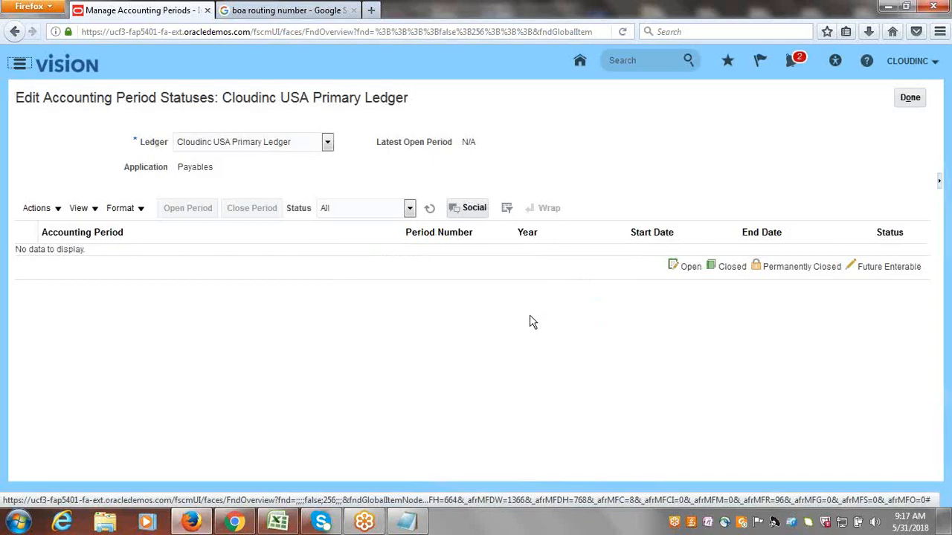
{"action": "left_click", "coordinate": [430, 208]}
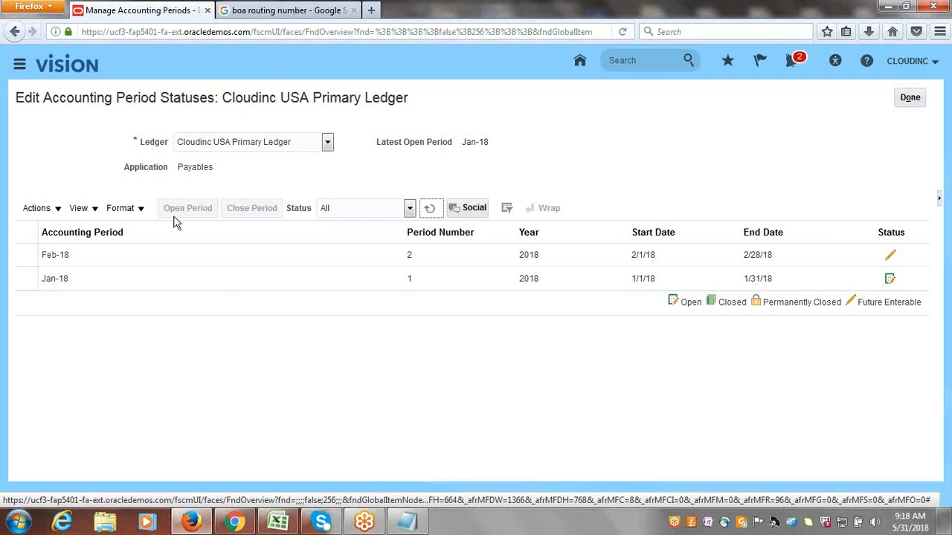
{"action": "left_click", "coordinate": [25, 254]}
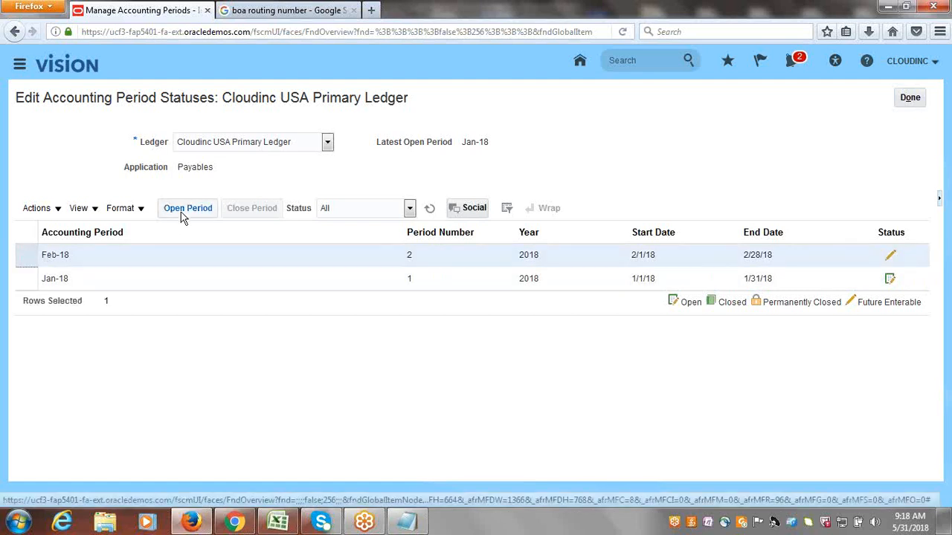
Open all Payables periods through target period May-18, including earlier never-opened ones, and refresh
{"action": "left_click", "coordinate": [58, 209]}
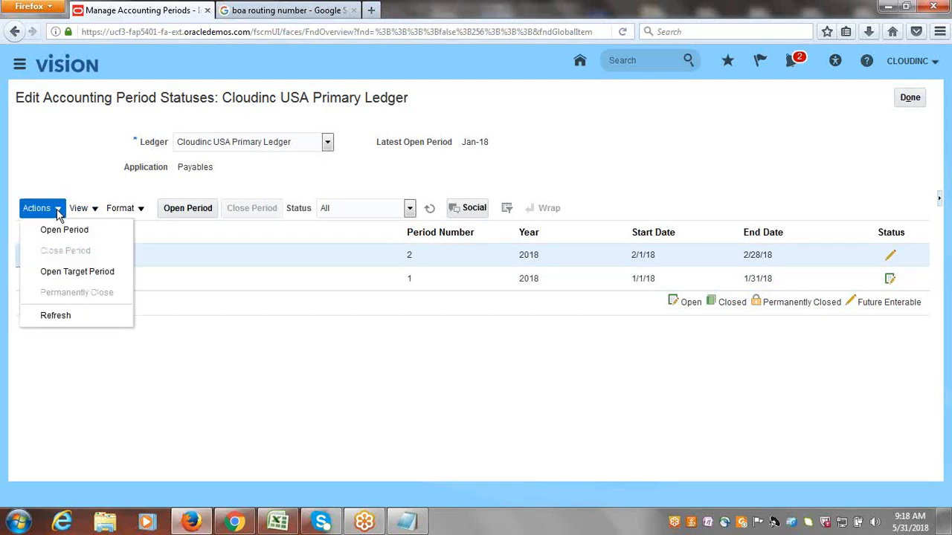
{"action": "left_click", "coordinate": [70, 274]}
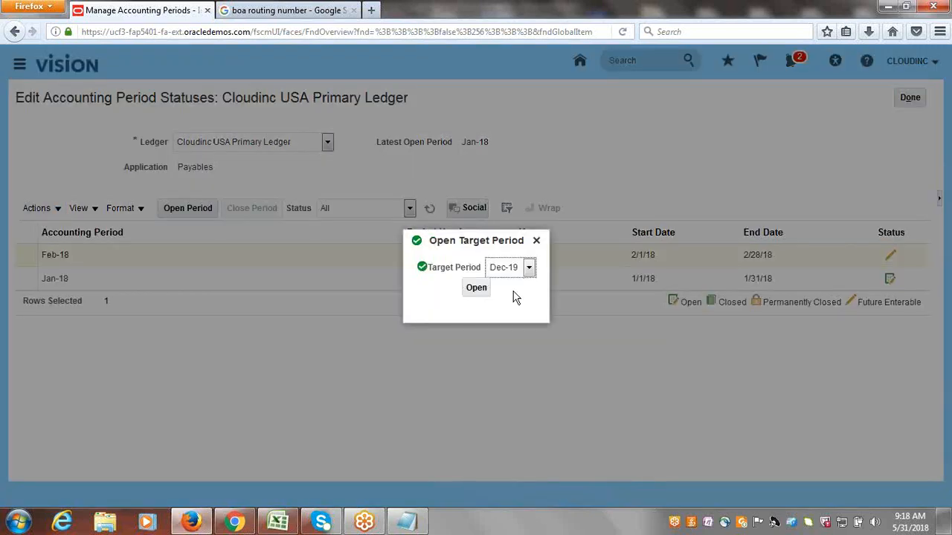
{"action": "left_click", "coordinate": [529, 269]}
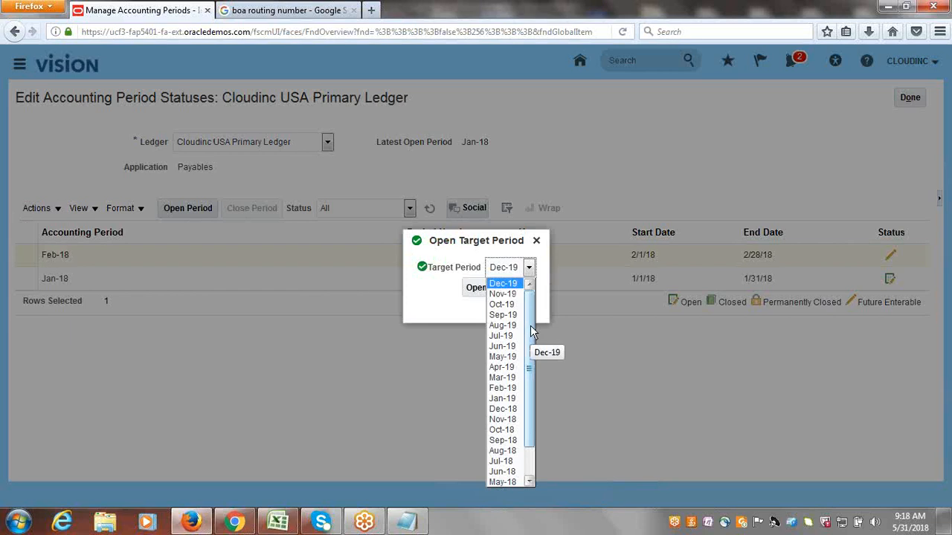
{"action": "scroll", "coordinate": [535, 327], "scroll_direction": "down", "scroll_amount": 1}
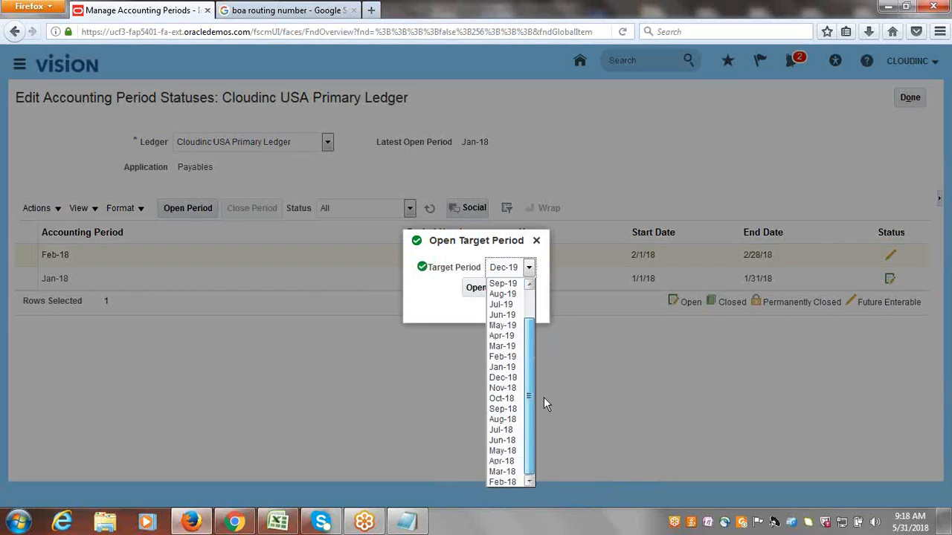
{"action": "left_click", "coordinate": [502, 452]}
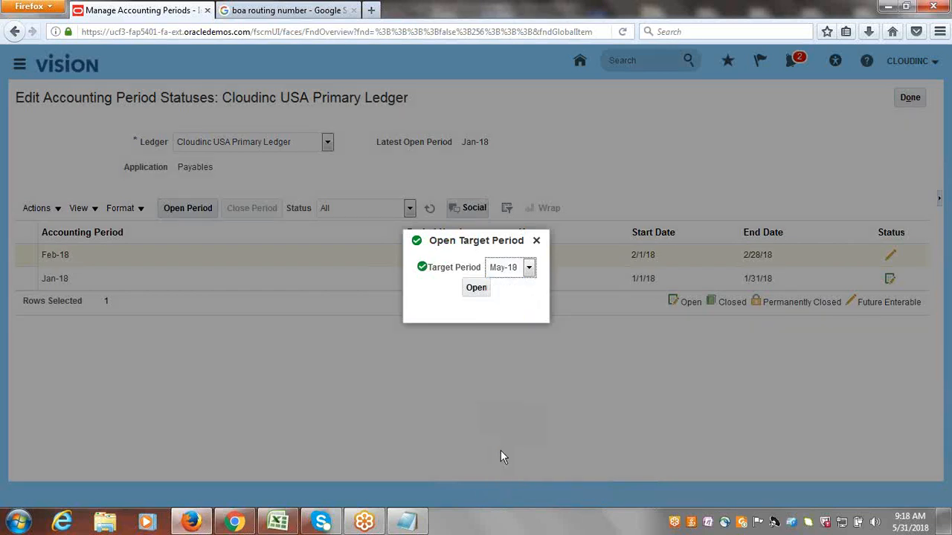
{"action": "left_click", "coordinate": [477, 290]}
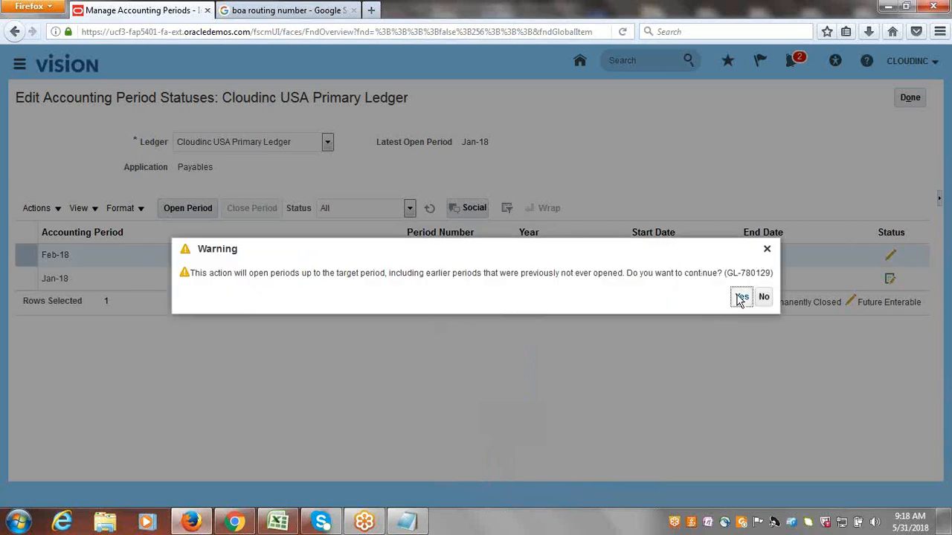
{"action": "left_click", "coordinate": [742, 297]}
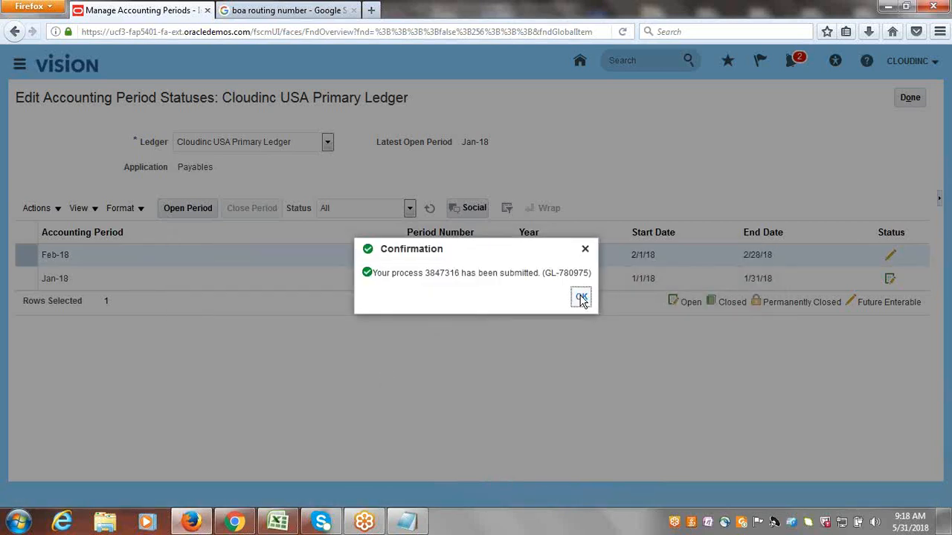
{"action": "left_click", "coordinate": [581, 298]}
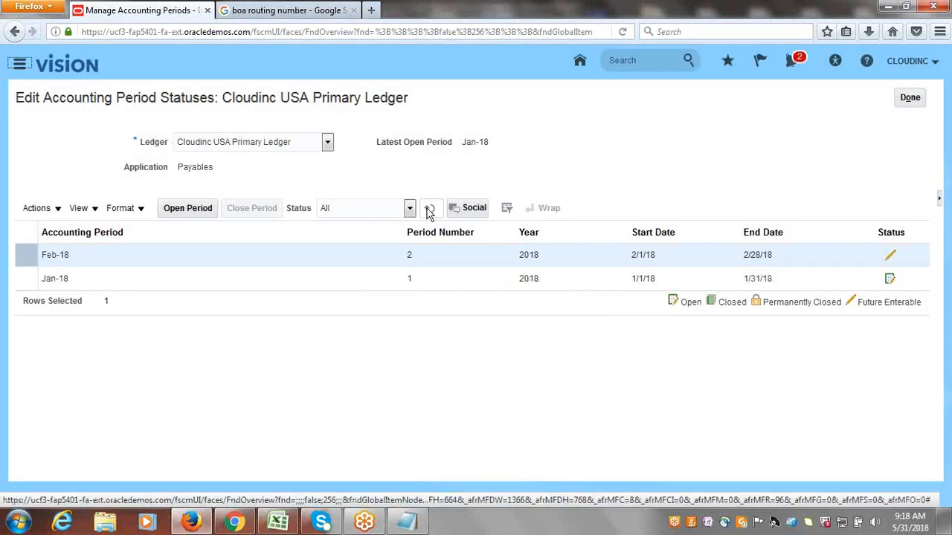
{"action": "left_click", "coordinate": [430, 211]}
{"action": "left_click", "coordinate": [431, 212]}
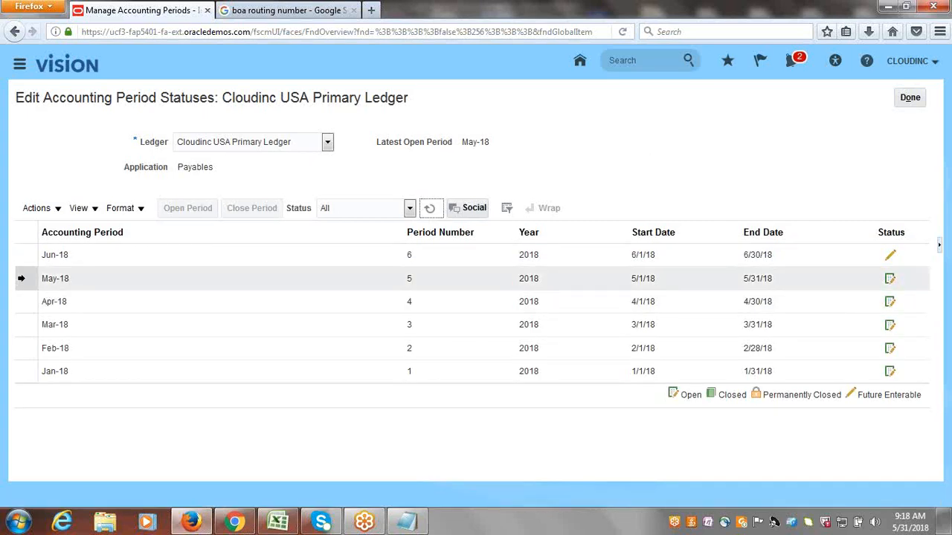
Select the May-18 row and close both period pages with Done
{"action": "left_click", "coordinate": [17, 281]}
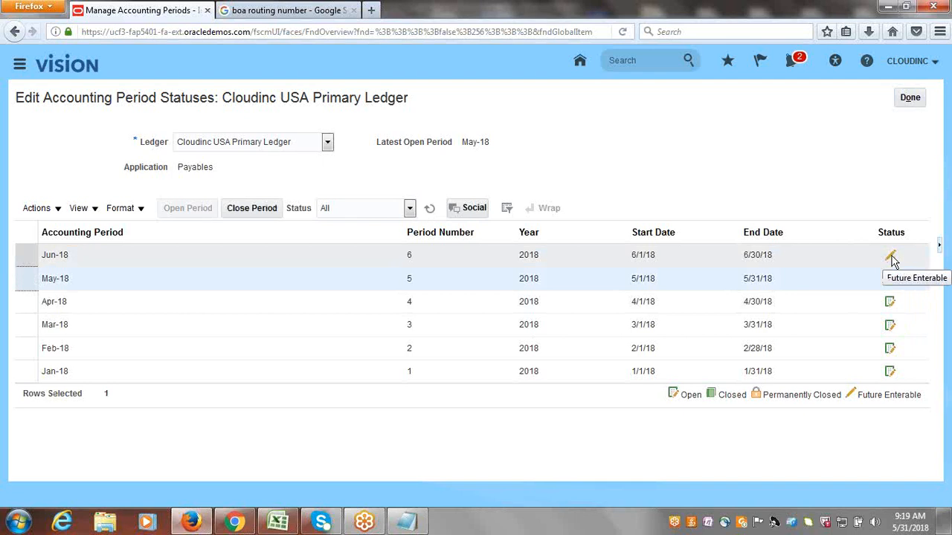
{"action": "left_click", "coordinate": [911, 99]}
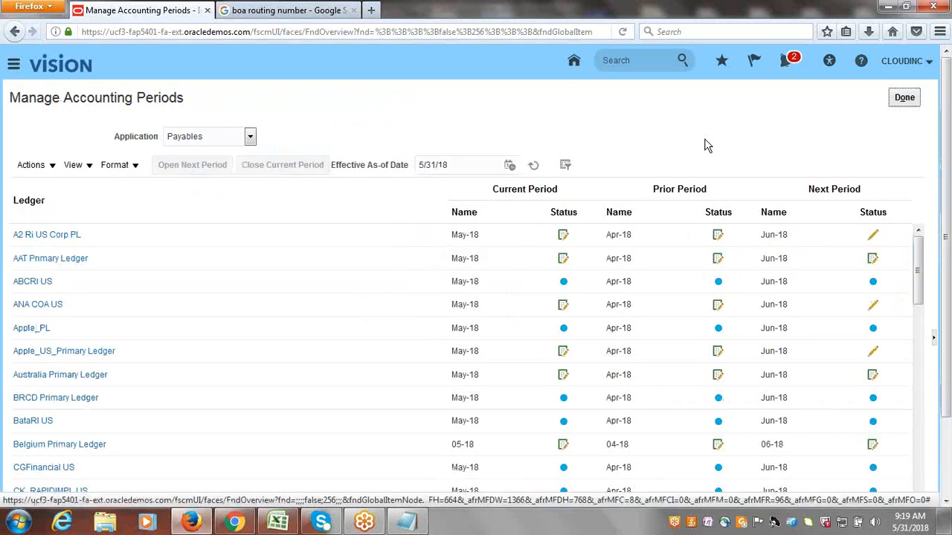
{"action": "left_click", "coordinate": [904, 98]}
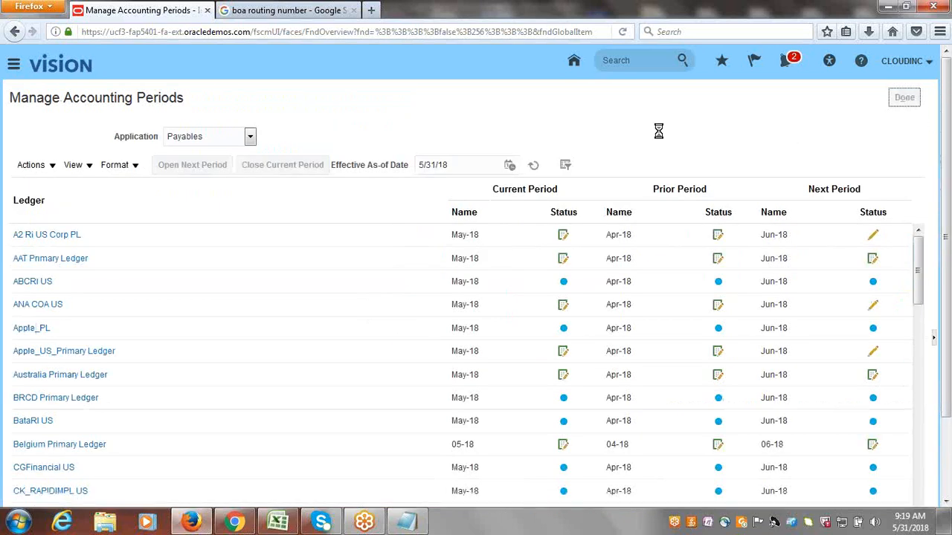
{"action": "left_click", "coordinate": [279, 523]}
Enter Done in B47 beside Open AP Periods
{"action": "type", "text": "Done"}
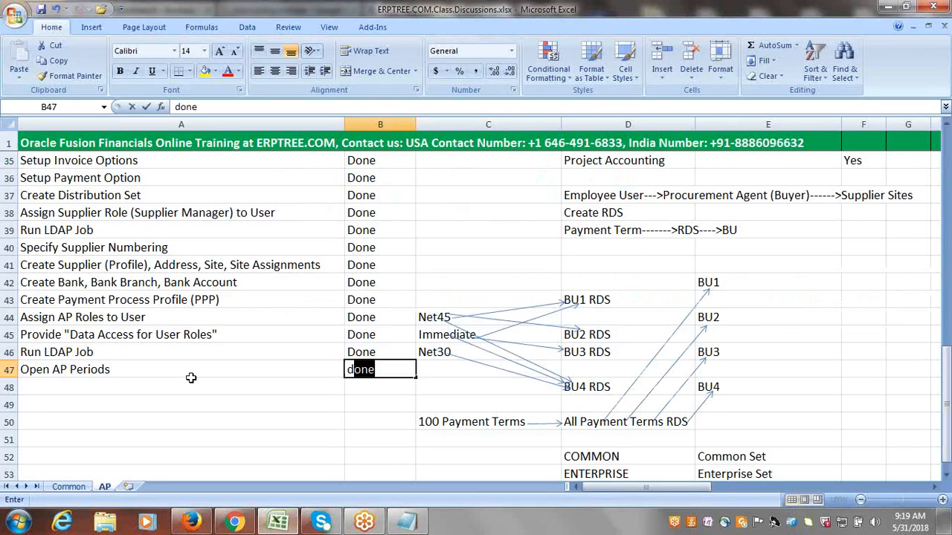
{"action": "key", "text": "Tab"}
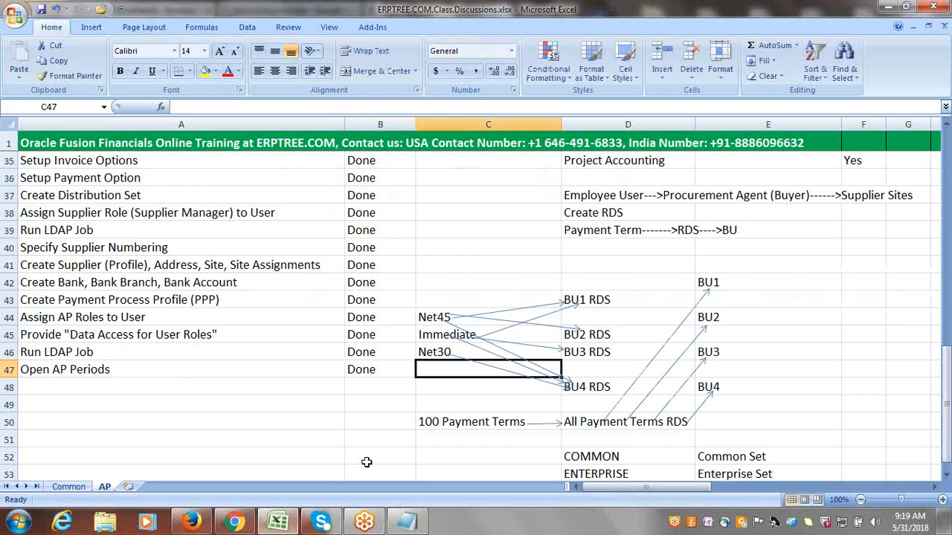
{"action": "left_click", "coordinate": [912, 522]}
{"action": "left_click", "coordinate": [308, 377]}
{"action": "left_click", "coordinate": [172, 401]}
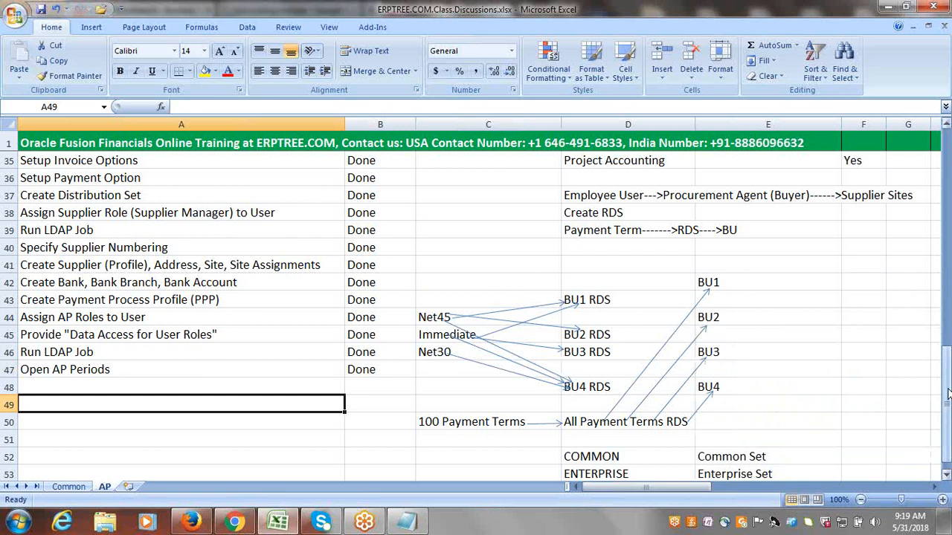
Scroll the checklist and review cells A48 and A47 around Open AP Periods
{"action": "left_click_drag", "start_coordinate": [948, 394], "coordinate": [948, 423]}
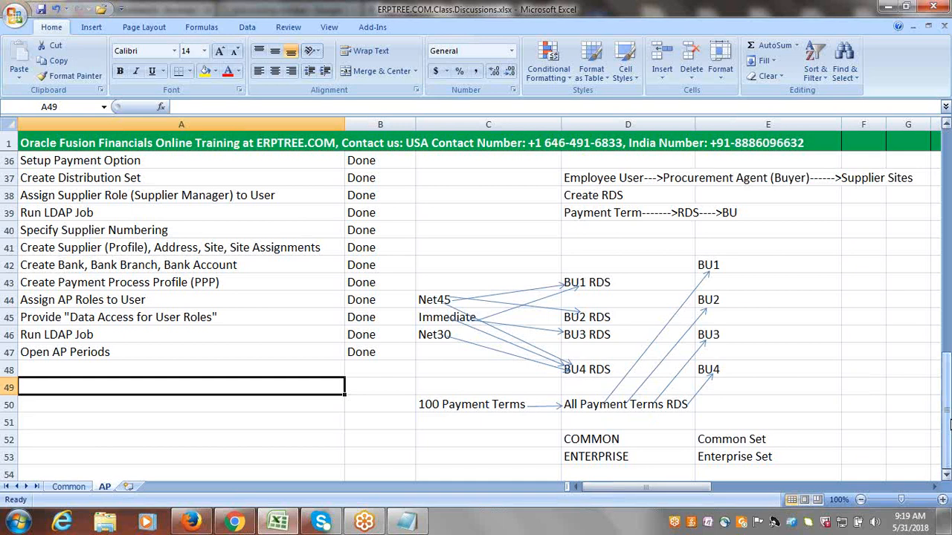
{"action": "left_click_drag", "start_coordinate": [948, 414], "coordinate": [947, 409]}
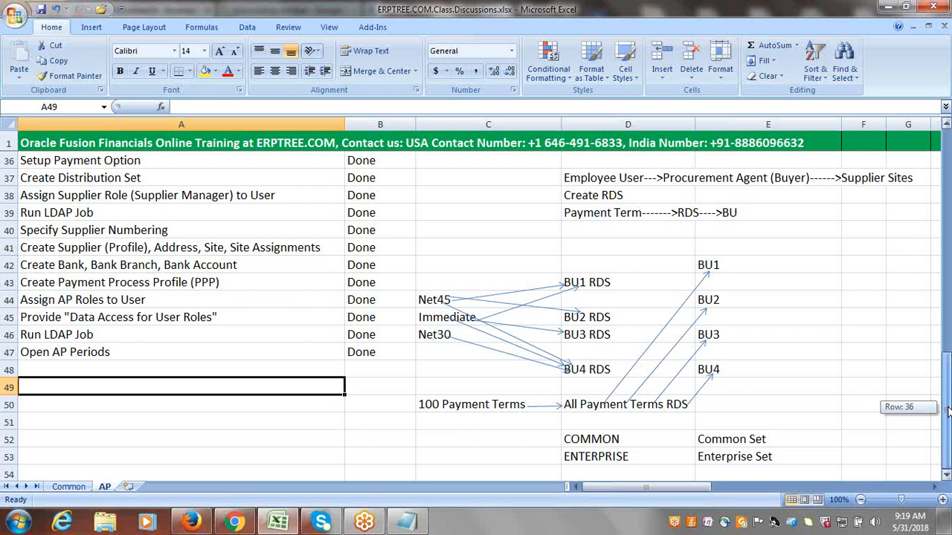
{"action": "mouse_move", "coordinate": [948, 409]}
{"action": "left_mouse_down"}
{"action": "mouse_move", "coordinate": [948, 385]}
{"action": "mouse_move", "coordinate": [948, 409]}
{"action": "left_mouse_up"}
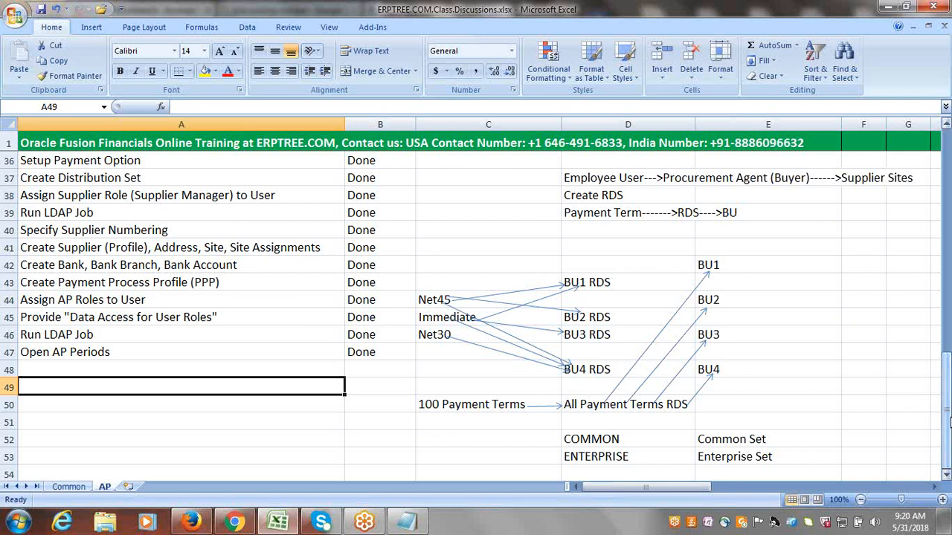
{"action": "left_click", "coordinate": [843, 316]}
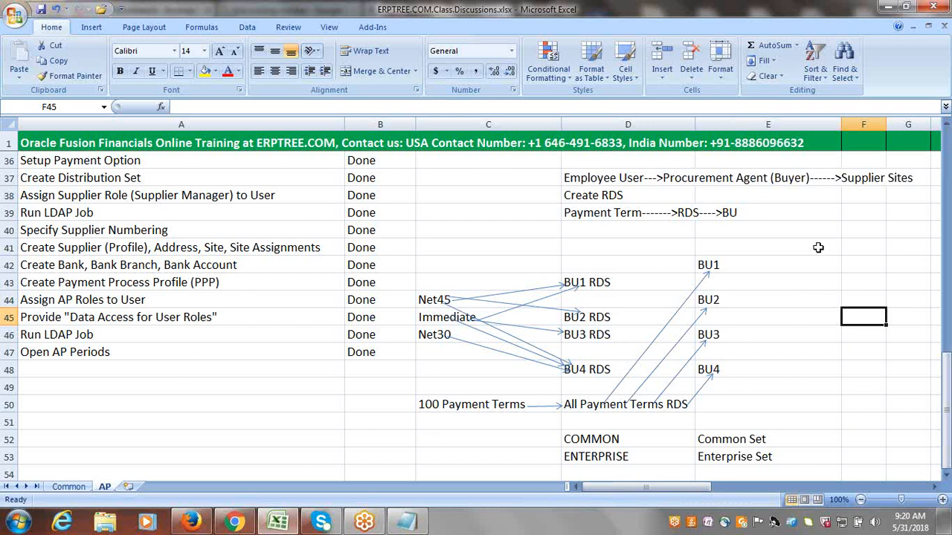
{"action": "left_click", "coordinate": [852, 247]}
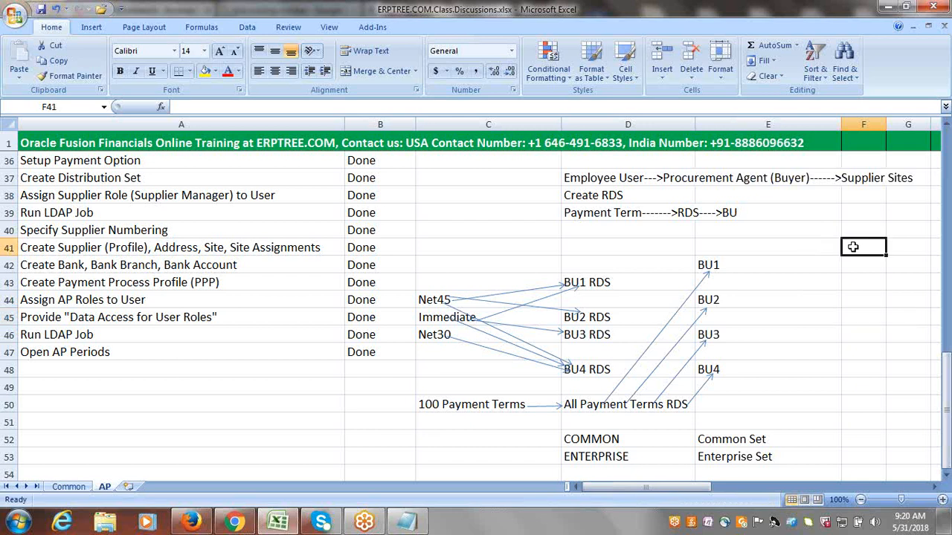
{"action": "left_click", "coordinate": [171, 362]}
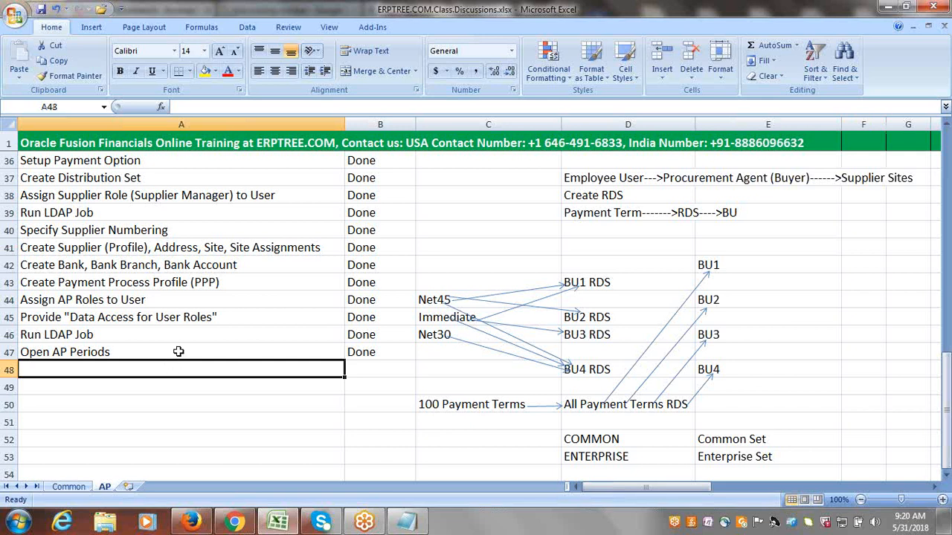
{"action": "left_click", "coordinate": [178, 351]}
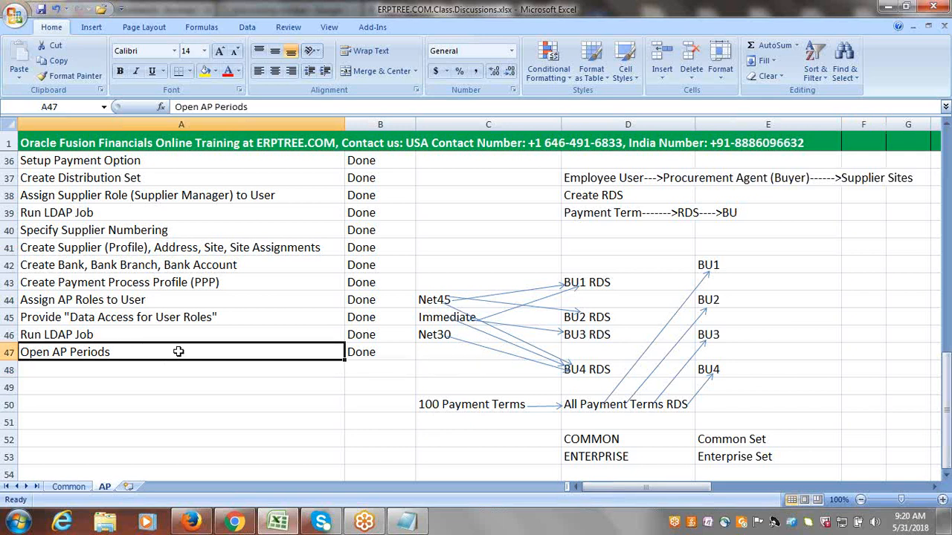
{"action": "left_click", "coordinate": [775, 17]}
{"action": "left_click", "coordinate": [775, 15]}
{"action": "left_click", "coordinate": [827, 258]}
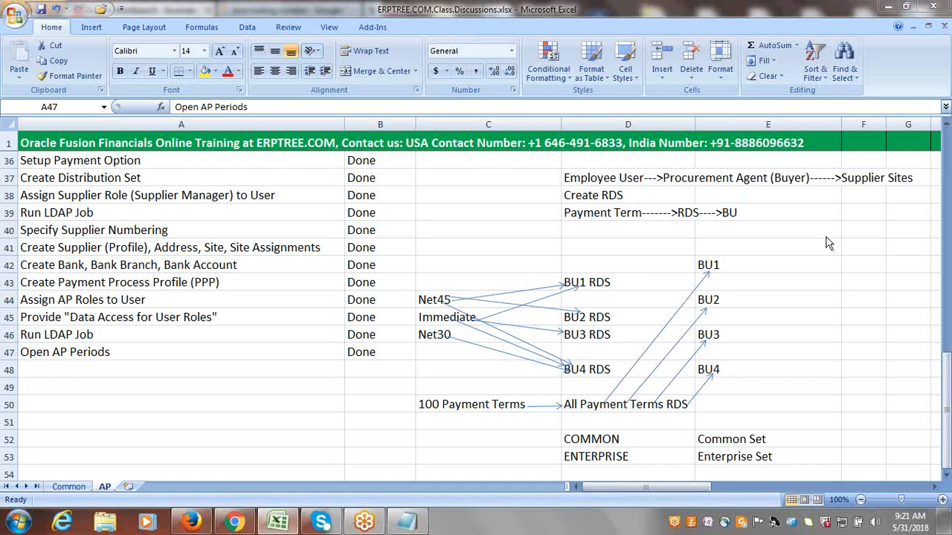
{"action": "left_click", "coordinate": [190, 354]}
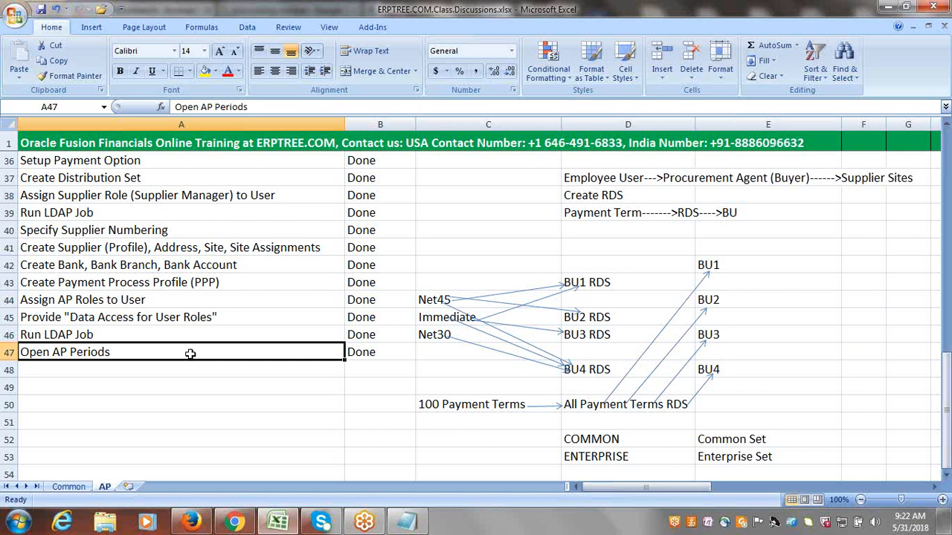
Type the participant's name into cell A51 below the checklist
{"action": "left_click", "coordinate": [211, 430]}
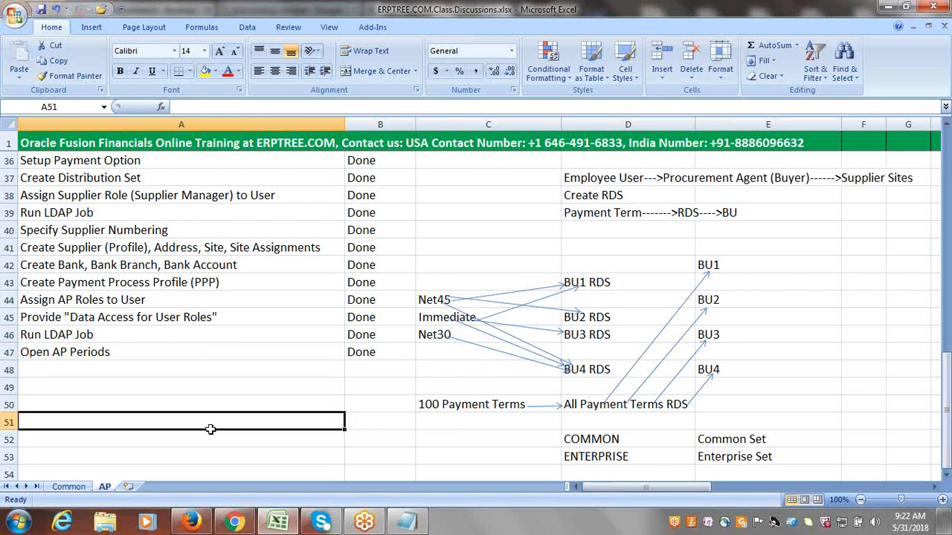
{"action": "type", "text": "Shri"}
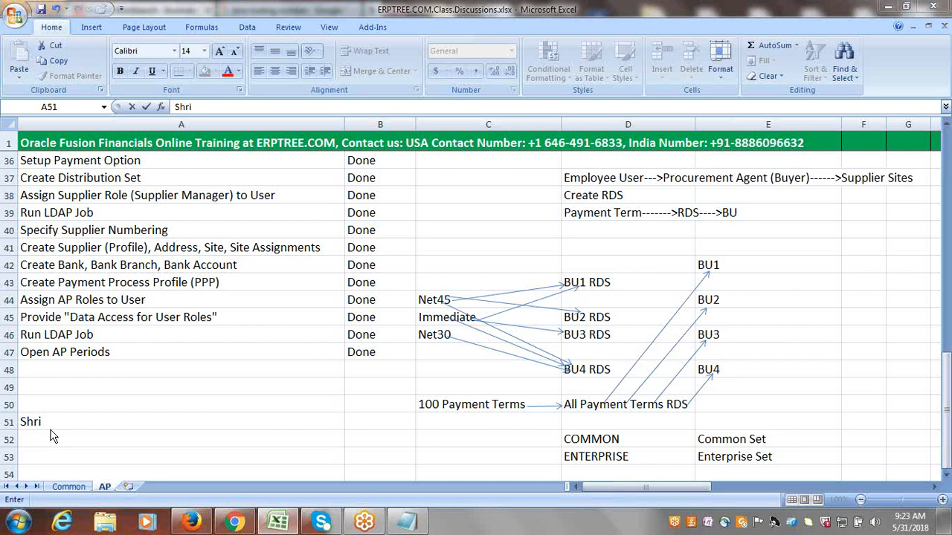
{"action": "type", "text": "("}
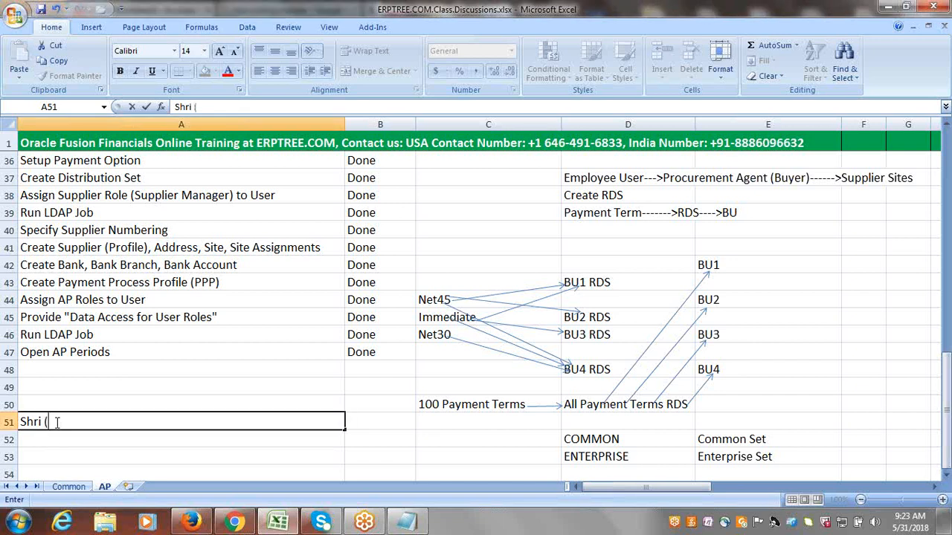
{"action": "type", "text": "Kiran)"}
{"action": "left_click", "coordinate": [69, 456]}
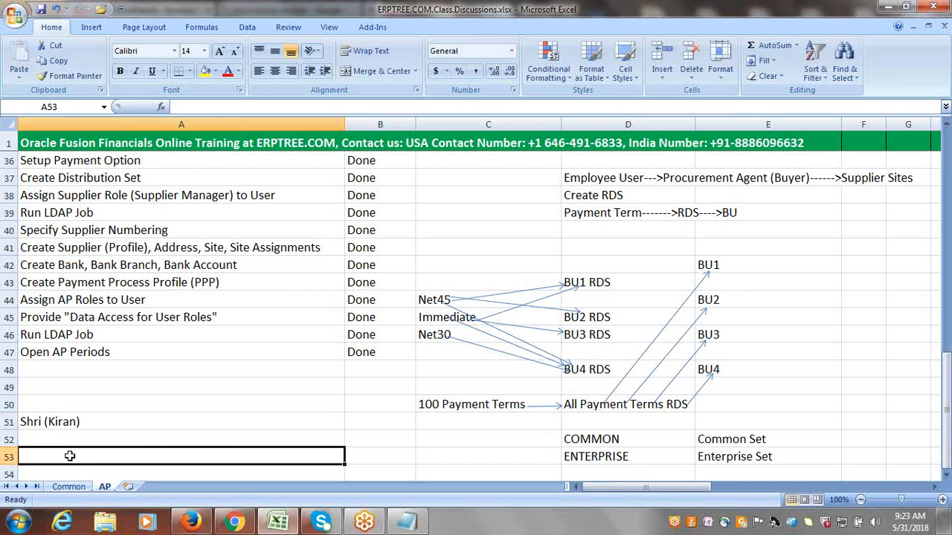
Save the checklist workbook with Ctrl+S
{"action": "left_click", "coordinate": [749, 35]}
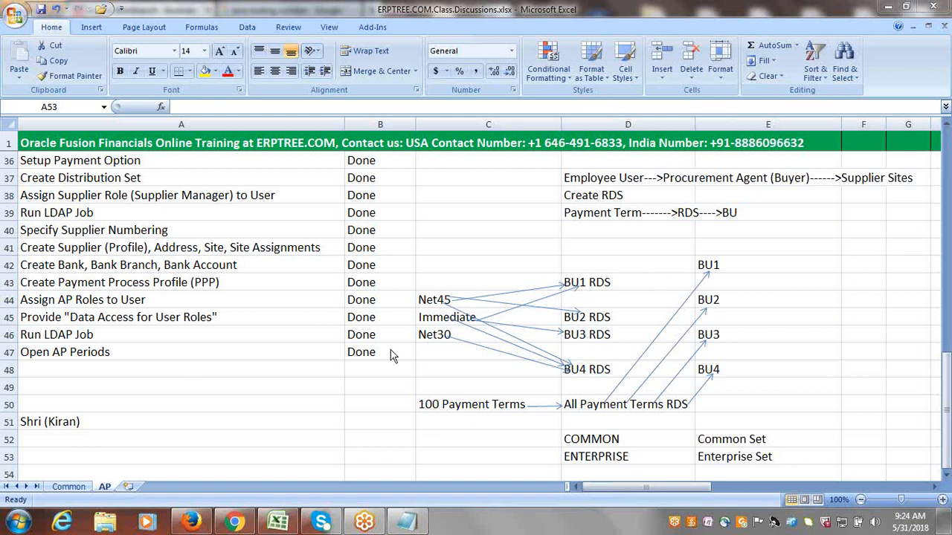
{"action": "left_click", "coordinate": [215, 418]}
{"action": "left_click", "coordinate": [215, 418]}
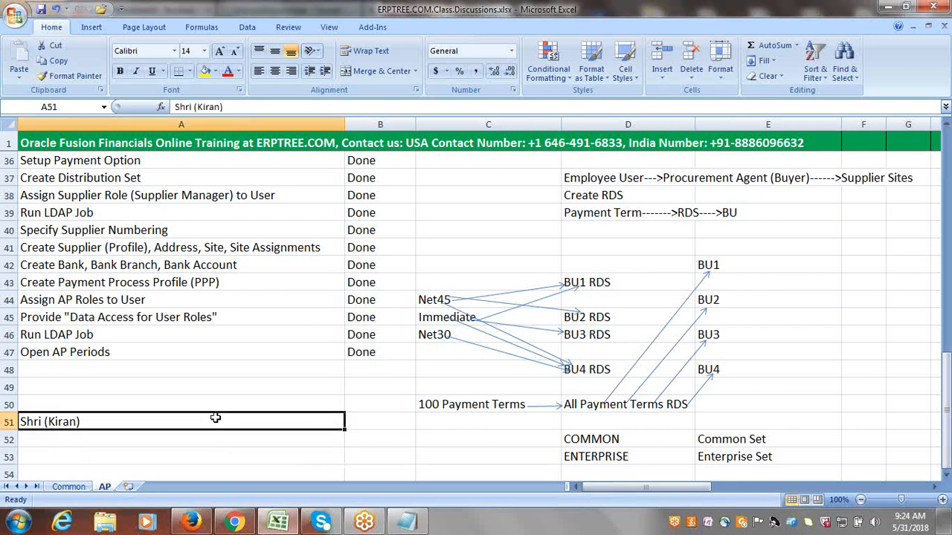
{"action": "key", "text": "ctrl+s"}
{"action": "left_click", "coordinate": [201, 384]}
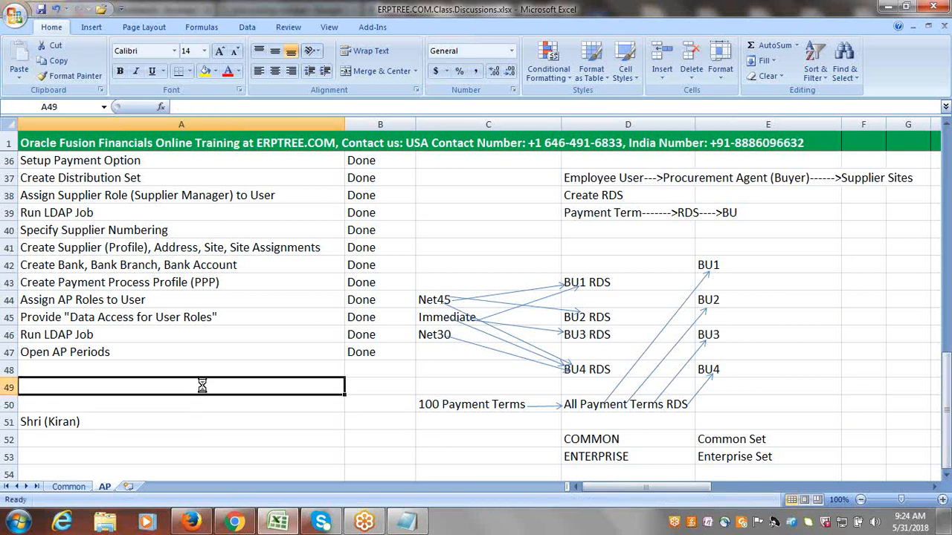
{"action": "key", "text": "ctrl+s"}
{"action": "left_click", "coordinate": [184, 371]}
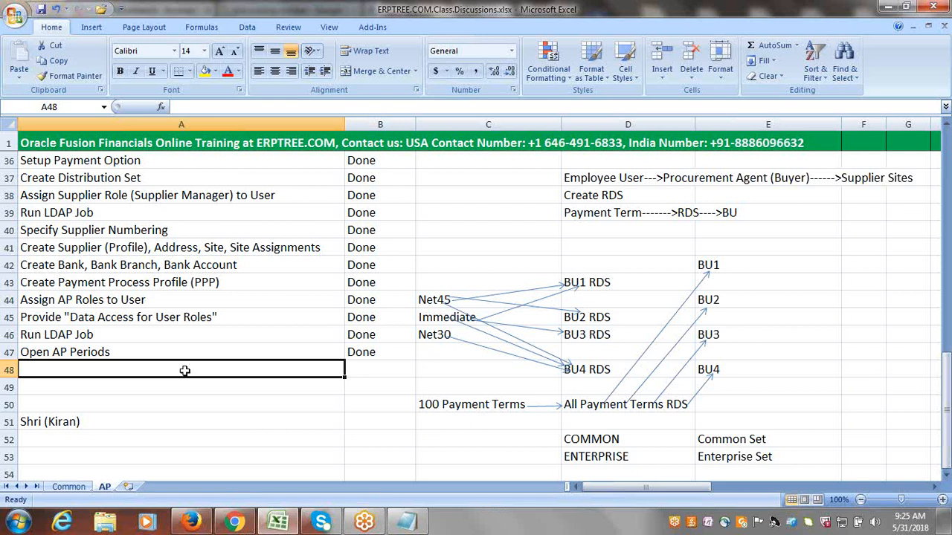
{"action": "left_click", "coordinate": [198, 415]}
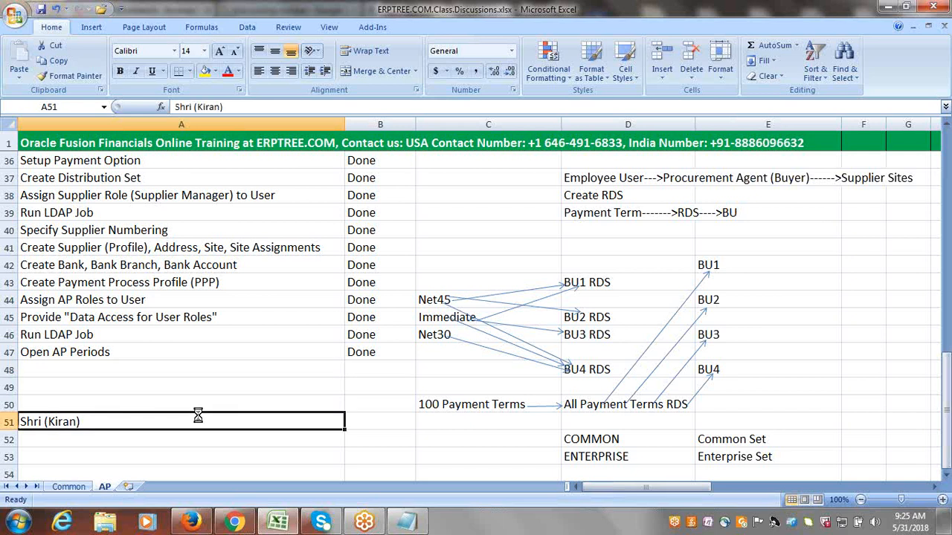